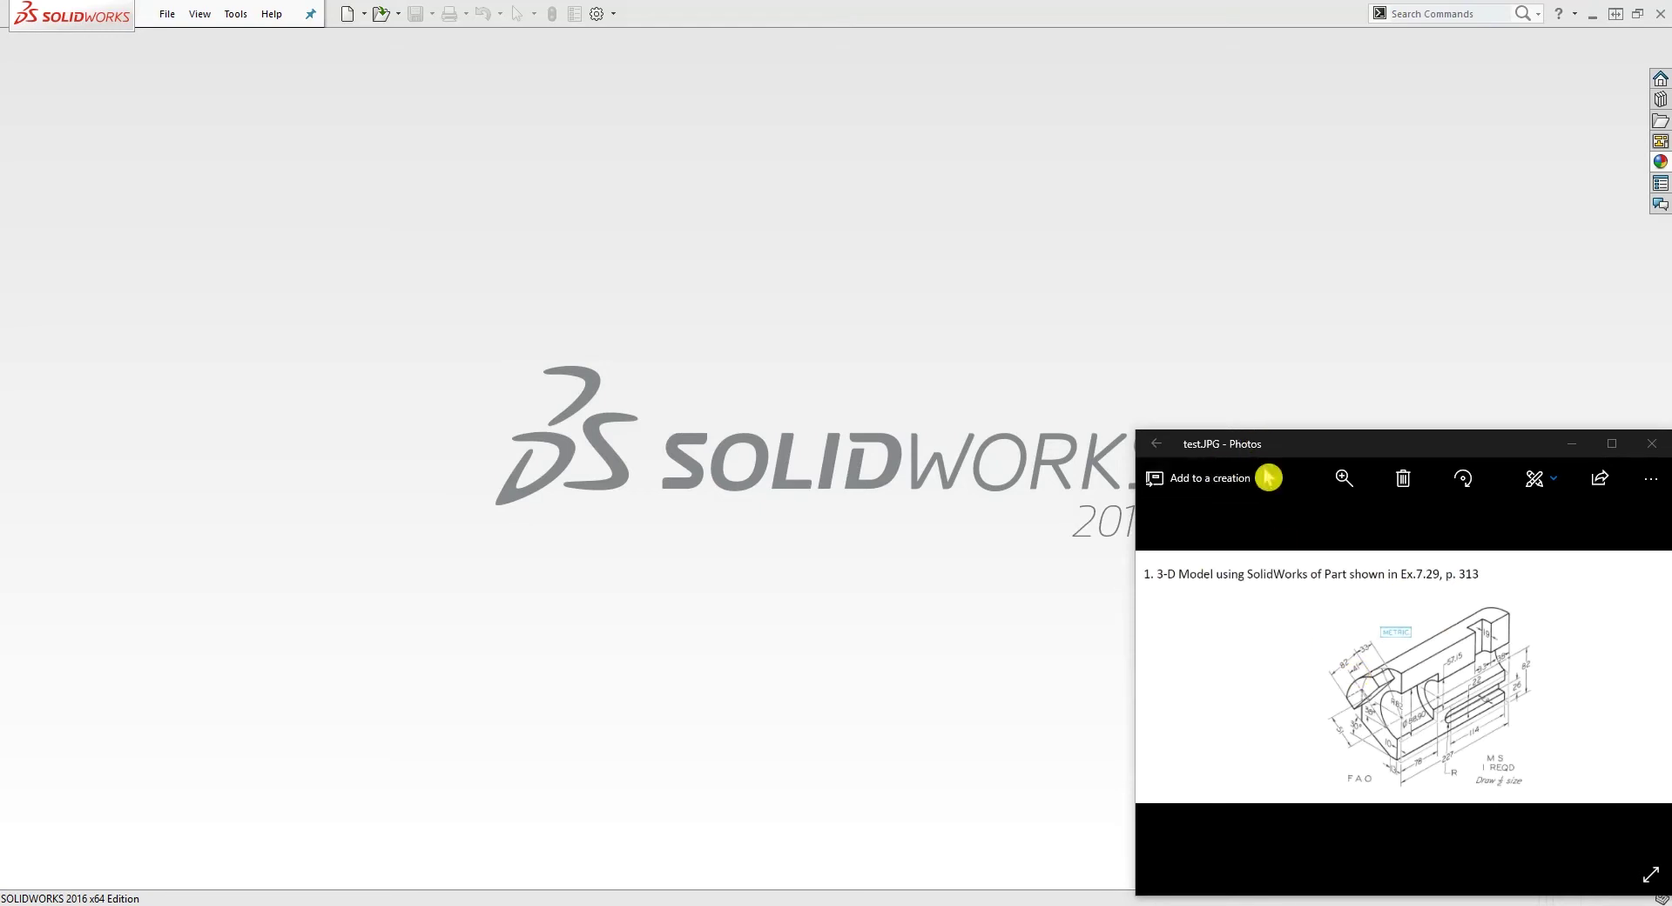
Create a new part document and set its unit system to MMGS (millimeter, gram, second).
{"action": "left_click", "coordinate": [348, 14]}
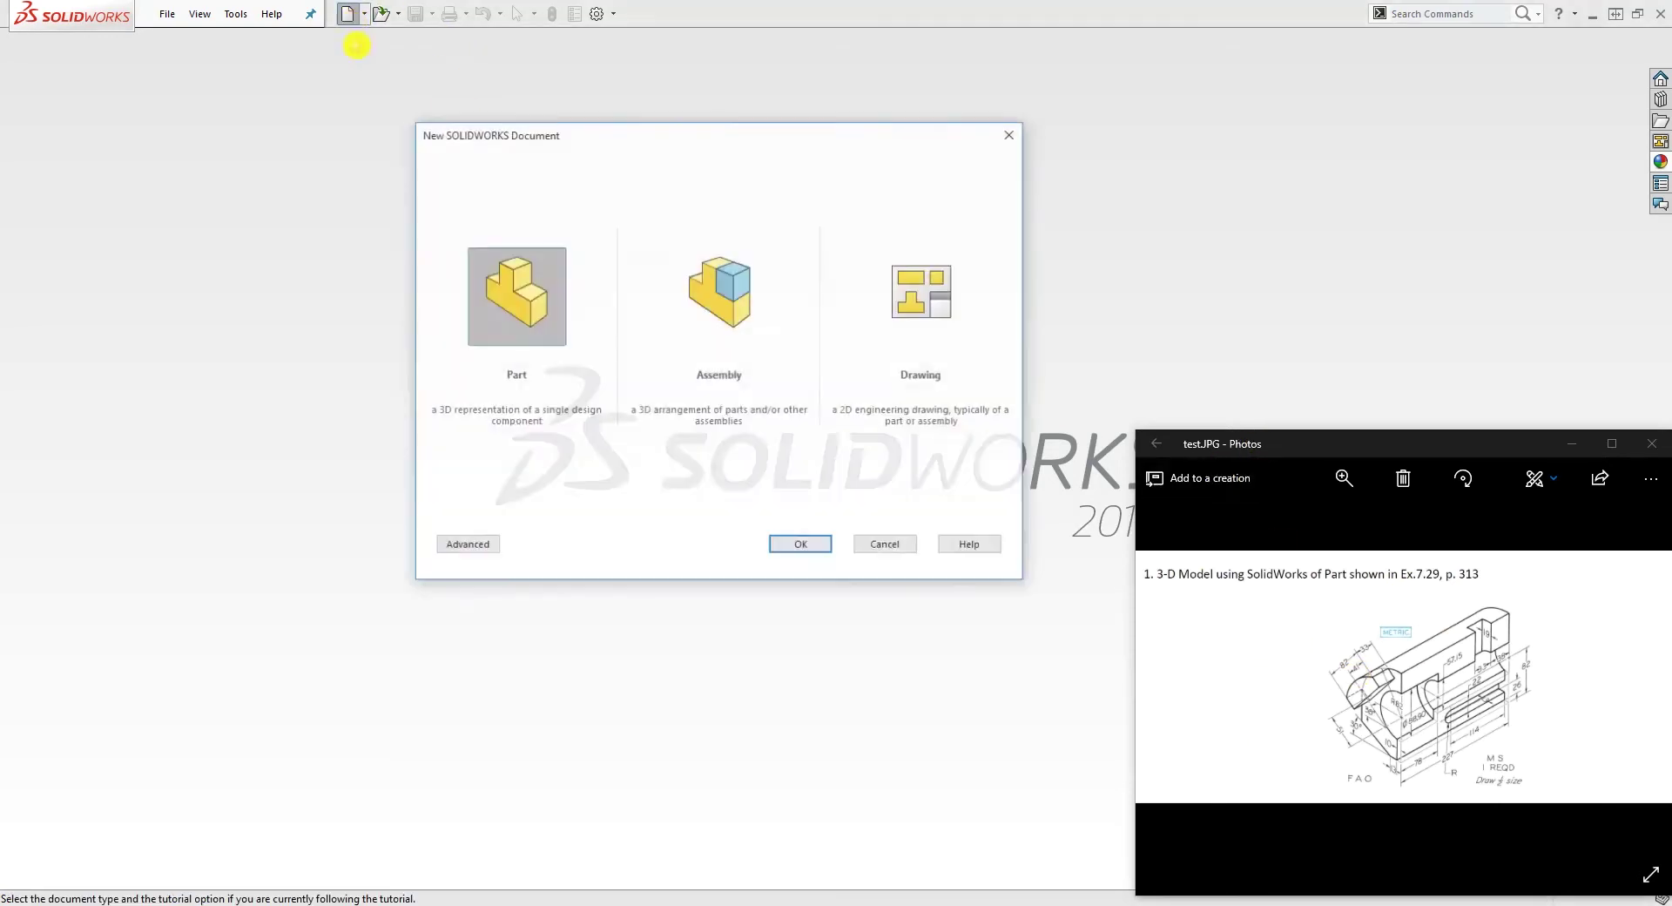
{"action": "left_click", "coordinate": [775, 549]}
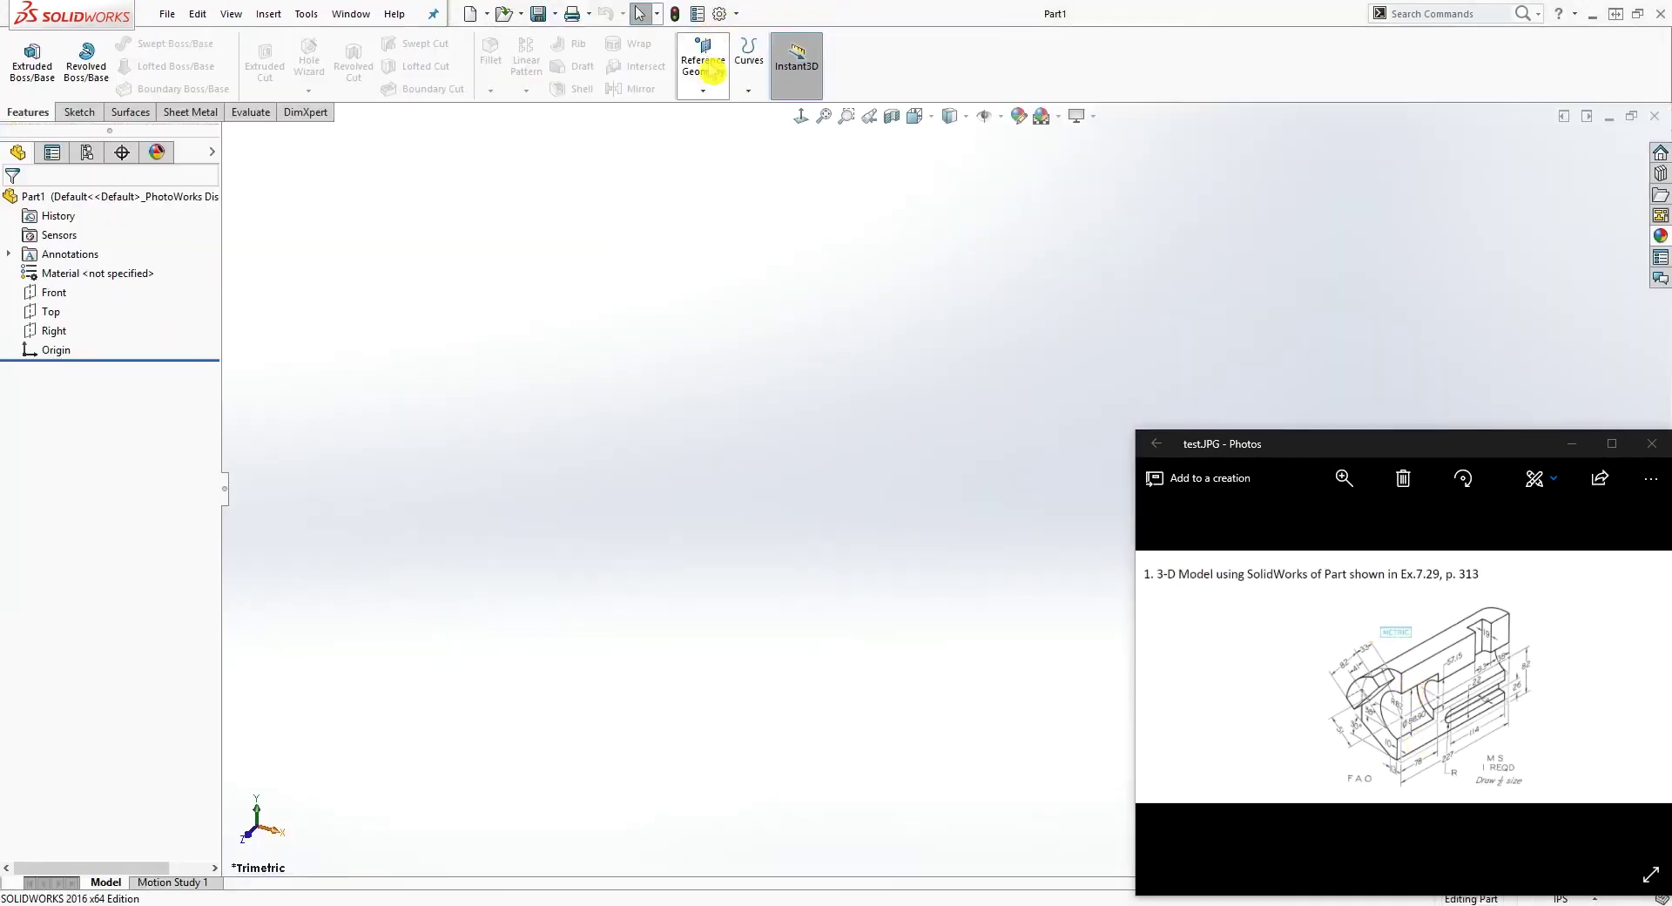
{"action": "left_click", "coordinate": [720, 13]}
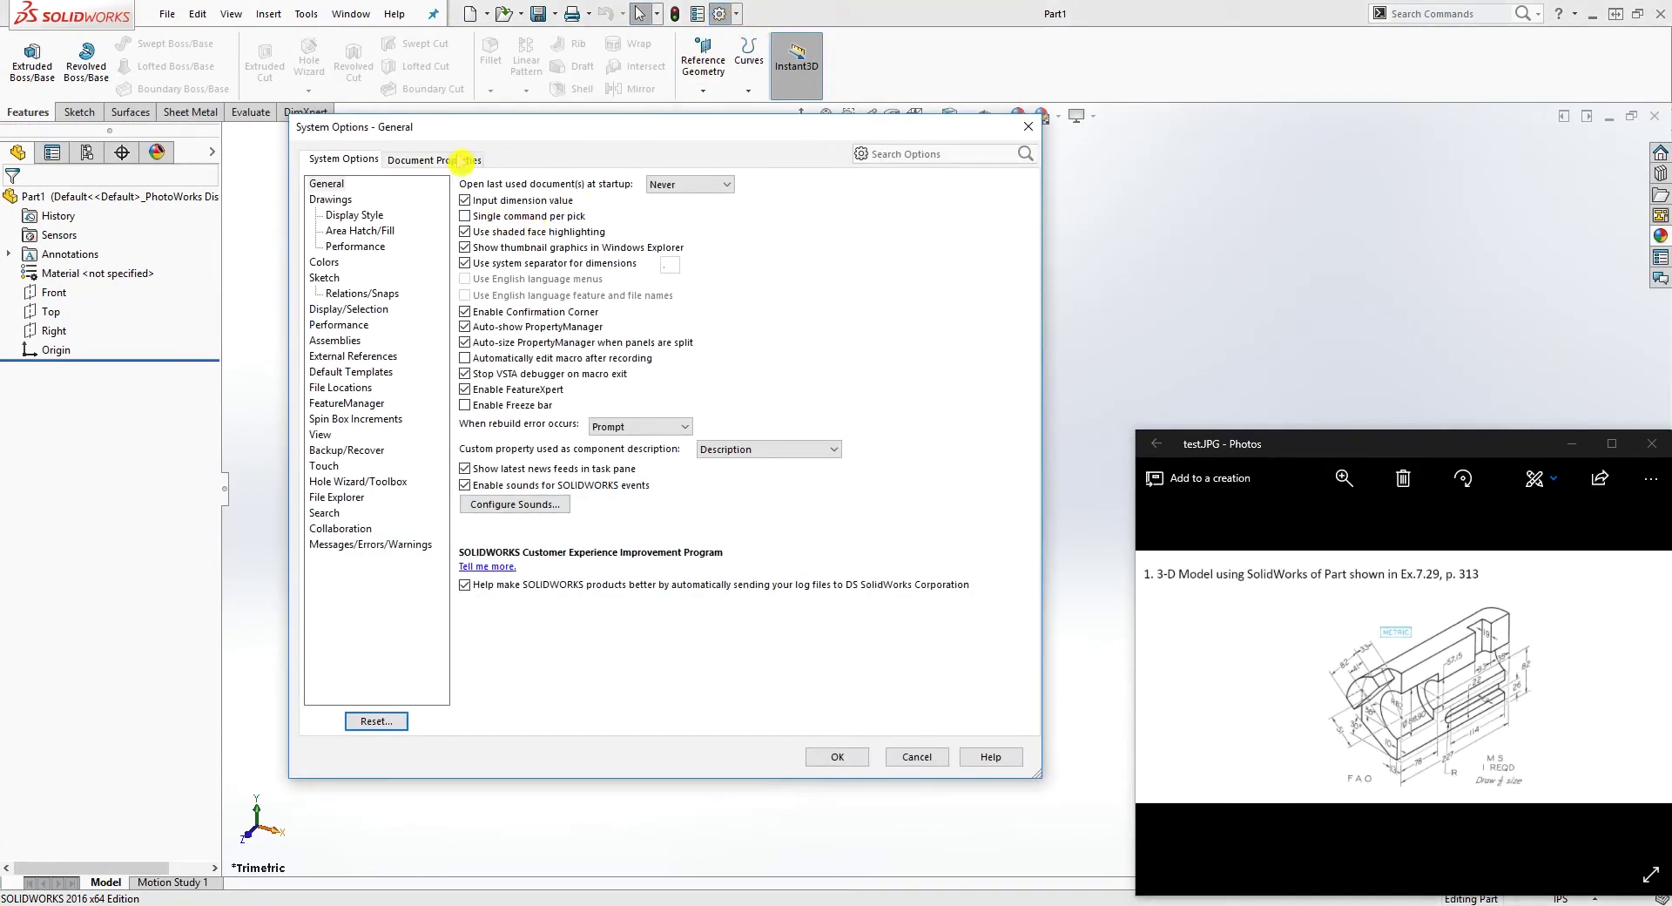
{"action": "left_click", "coordinate": [434, 160]}
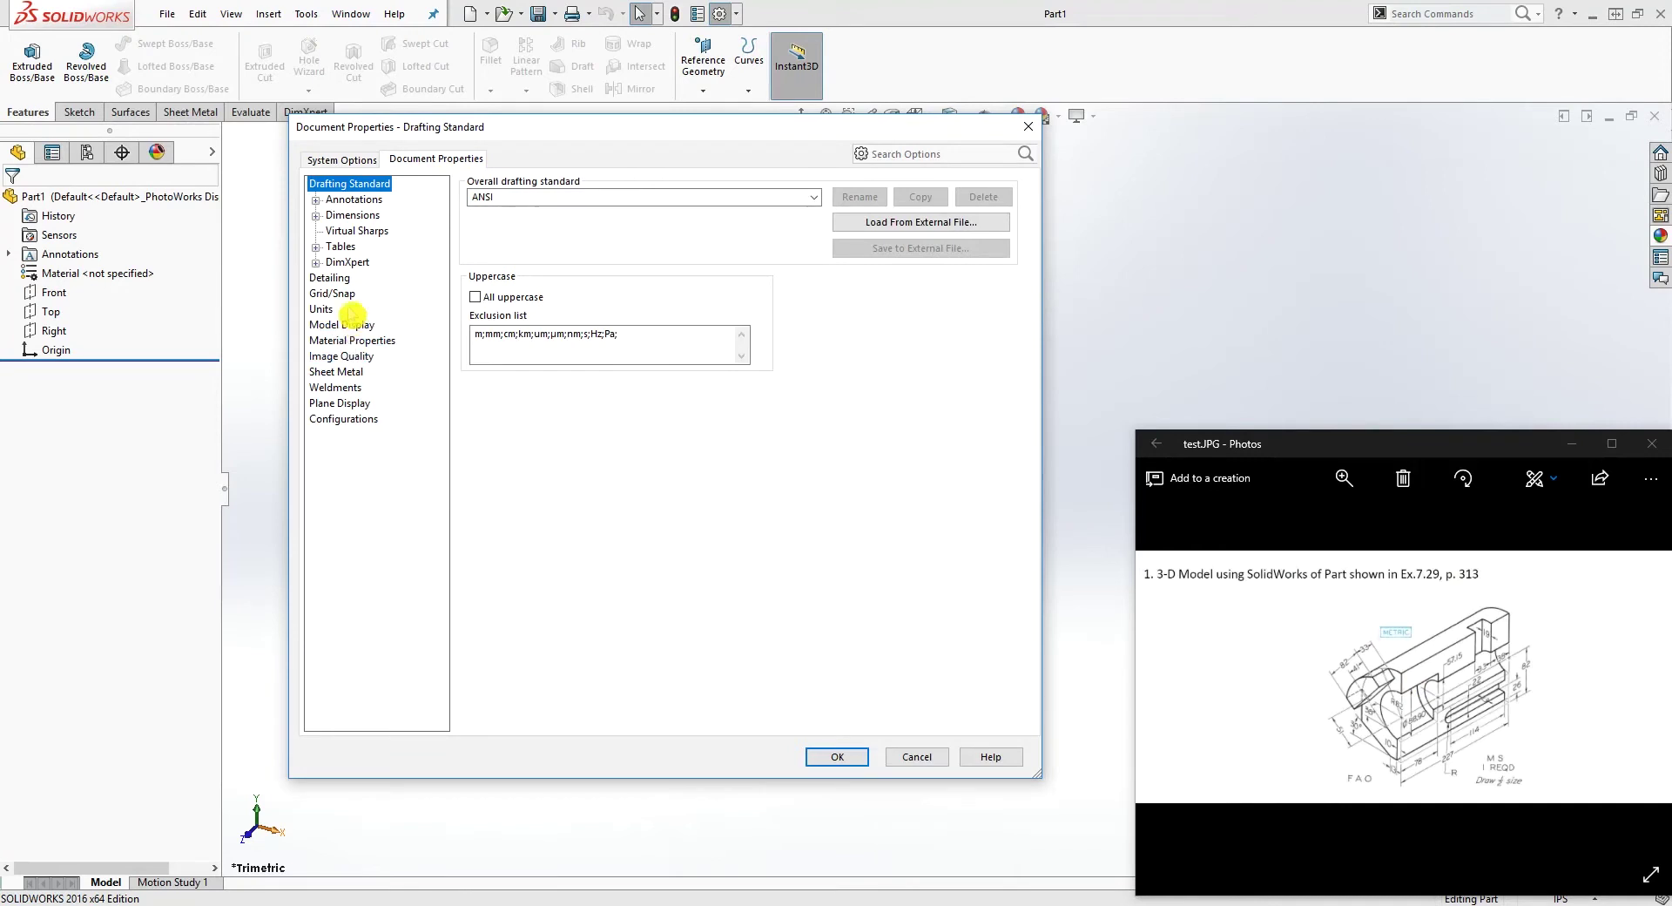
{"action": "left_click", "coordinate": [322, 310]}
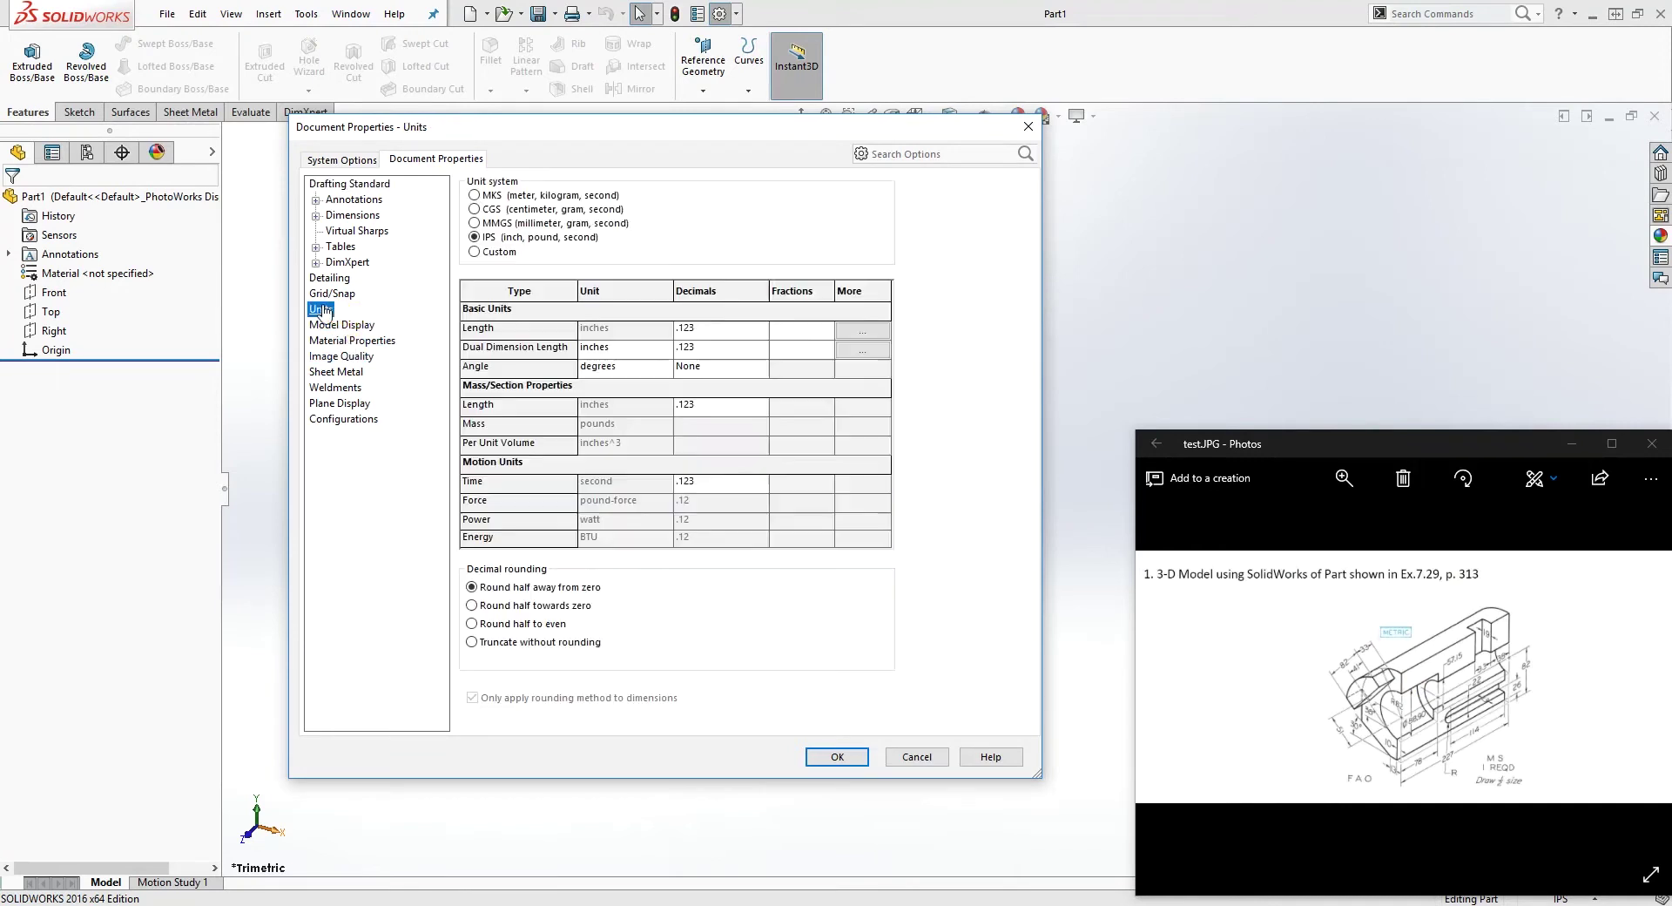
{"action": "left_click", "coordinate": [475, 223]}
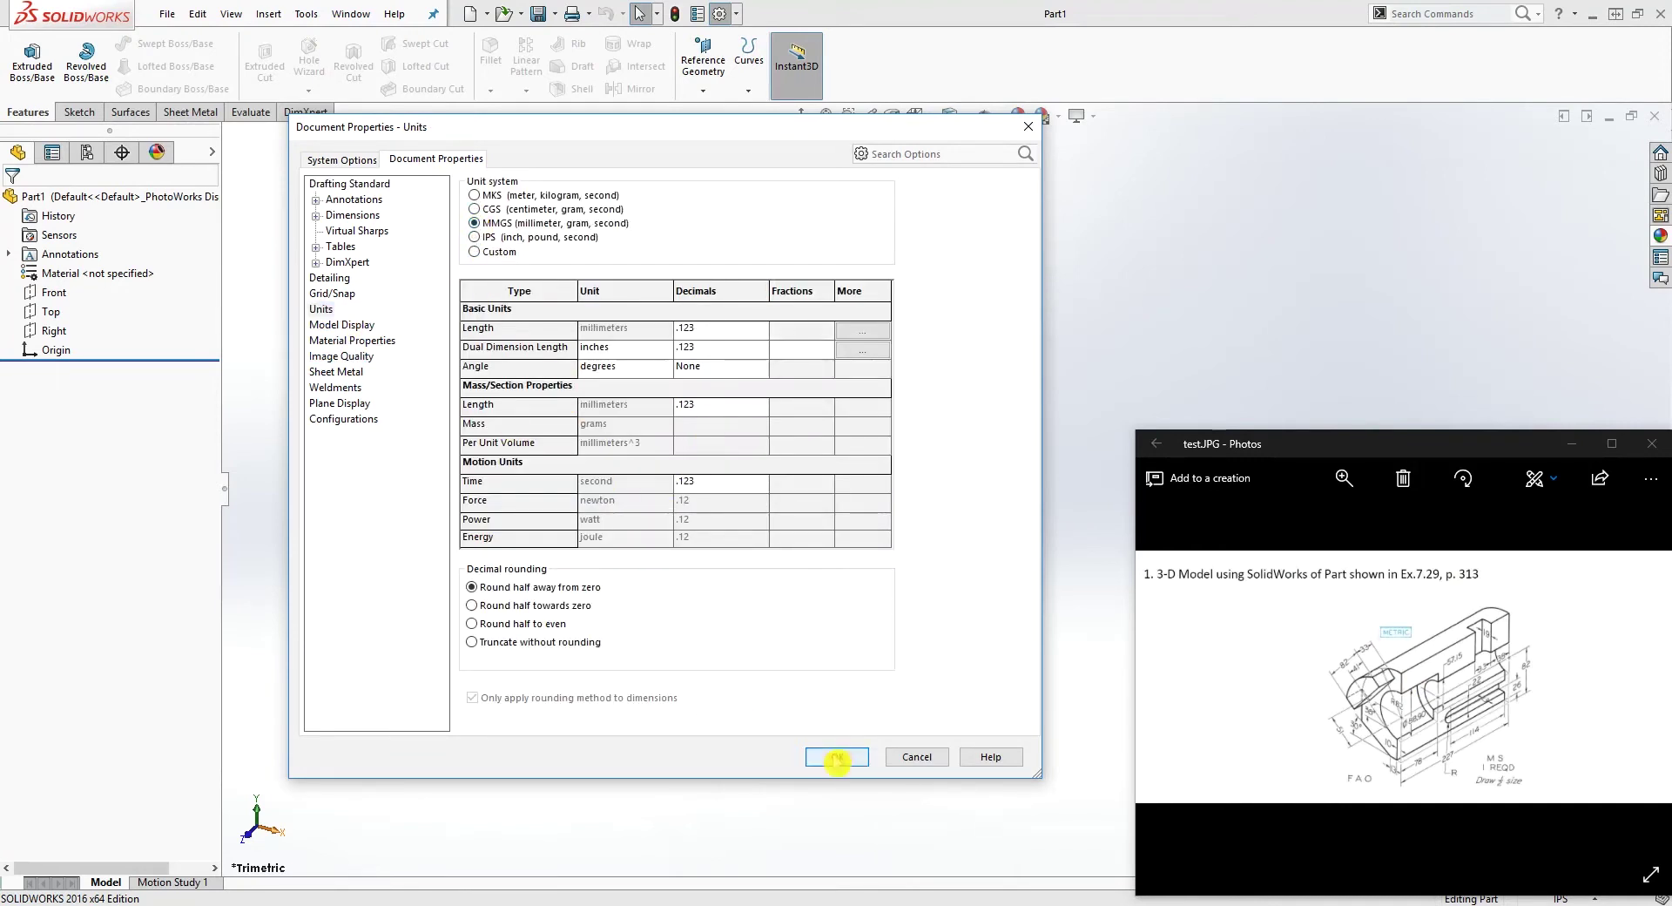
{"action": "left_click", "coordinate": [836, 758]}
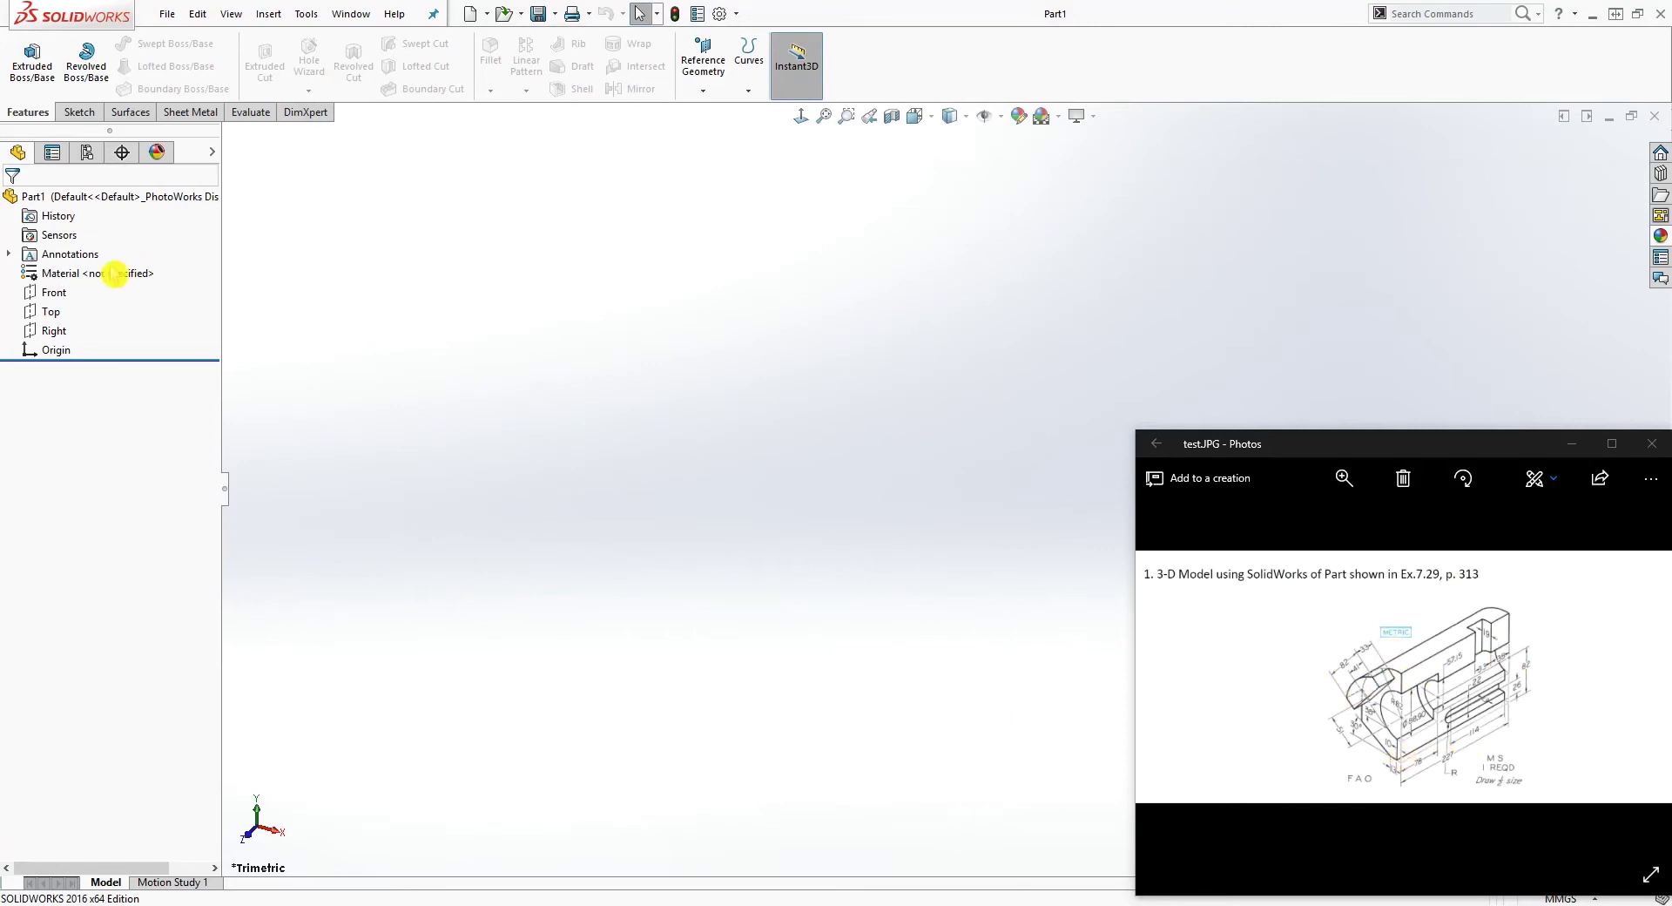
Start a sketch on the Front plane and draw a circle of about 26.4 mm radius centred on the origin.
{"action": "left_click", "coordinate": [79, 115]}
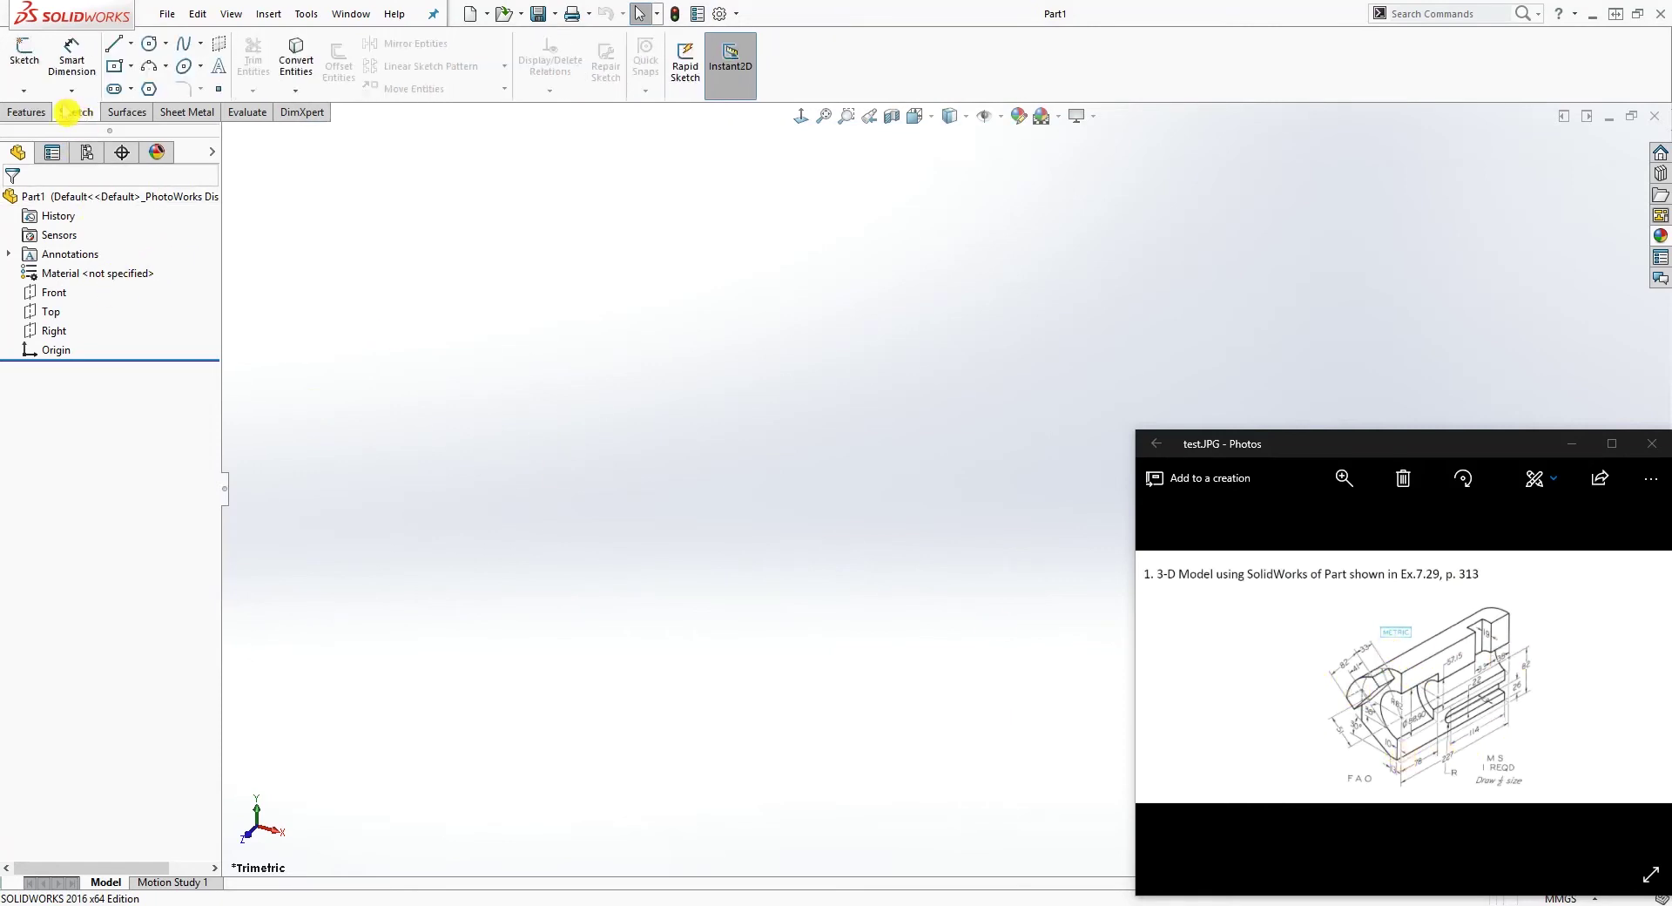
{"action": "left_click", "coordinate": [24, 54]}
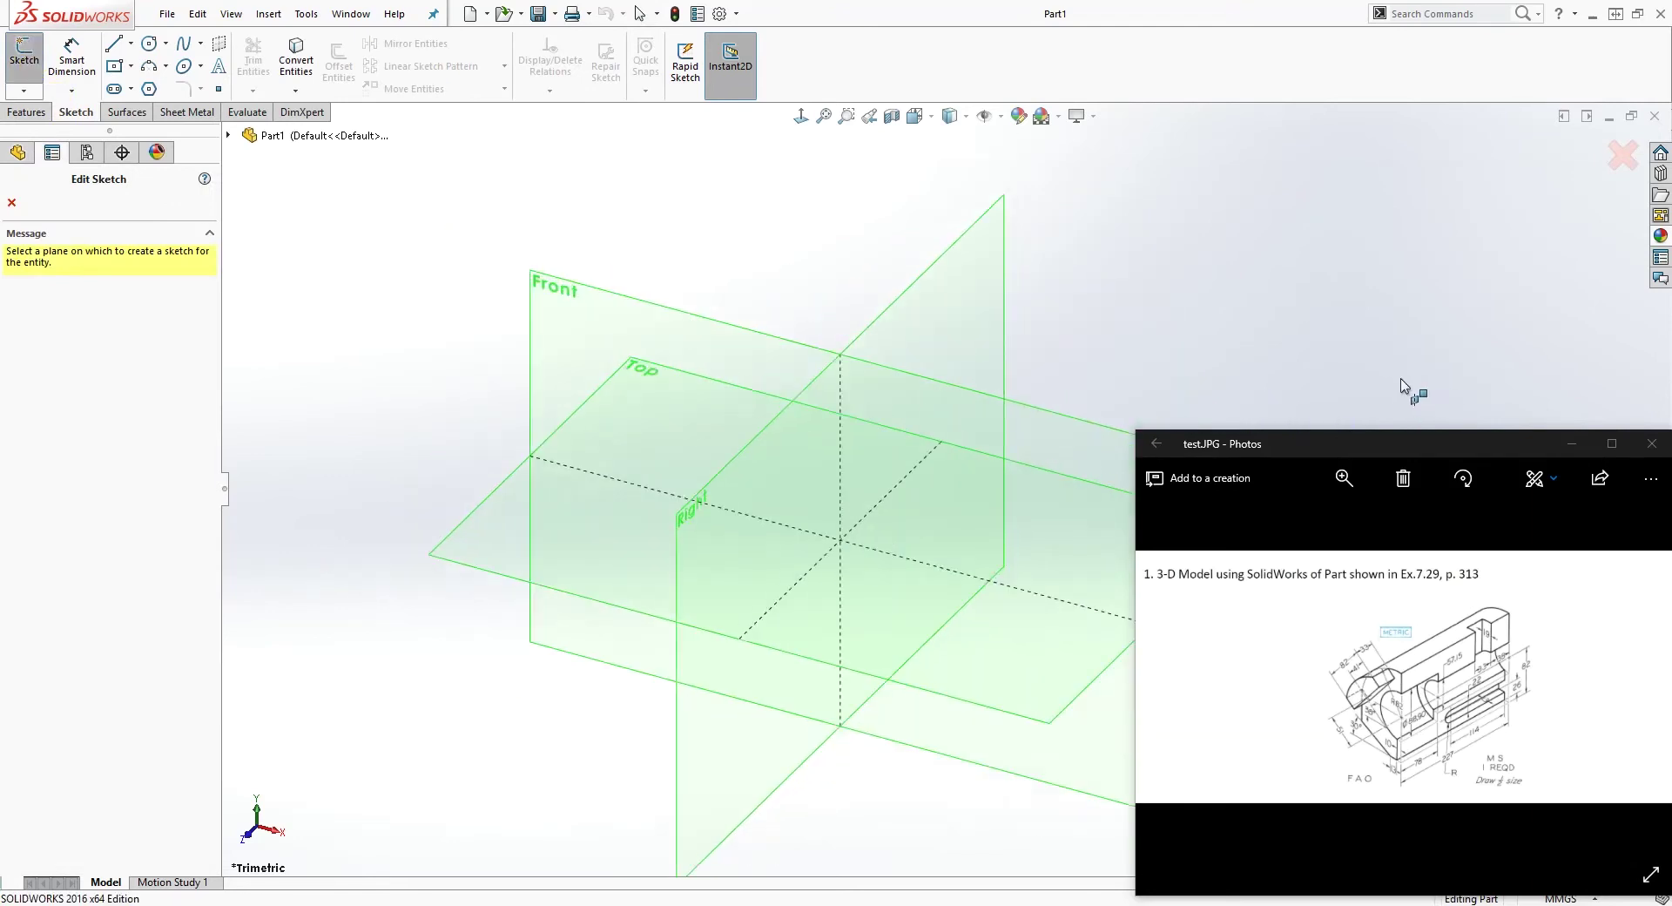
{"action": "left_click", "coordinate": [1481, 757]}
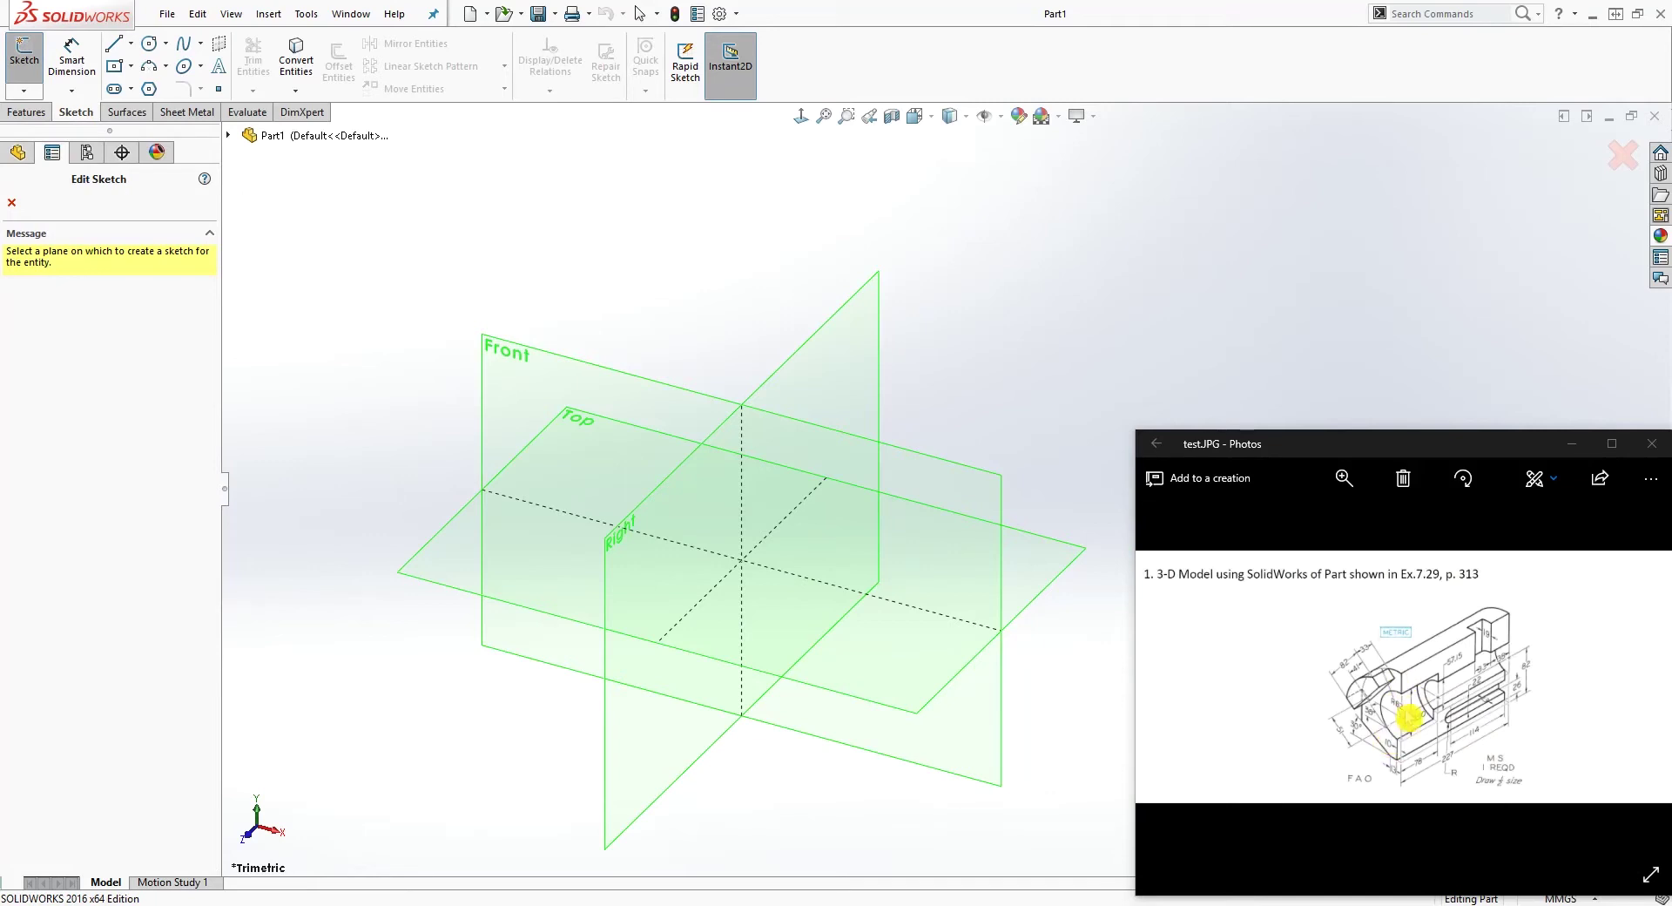
{"action": "left_click", "coordinate": [626, 394]}
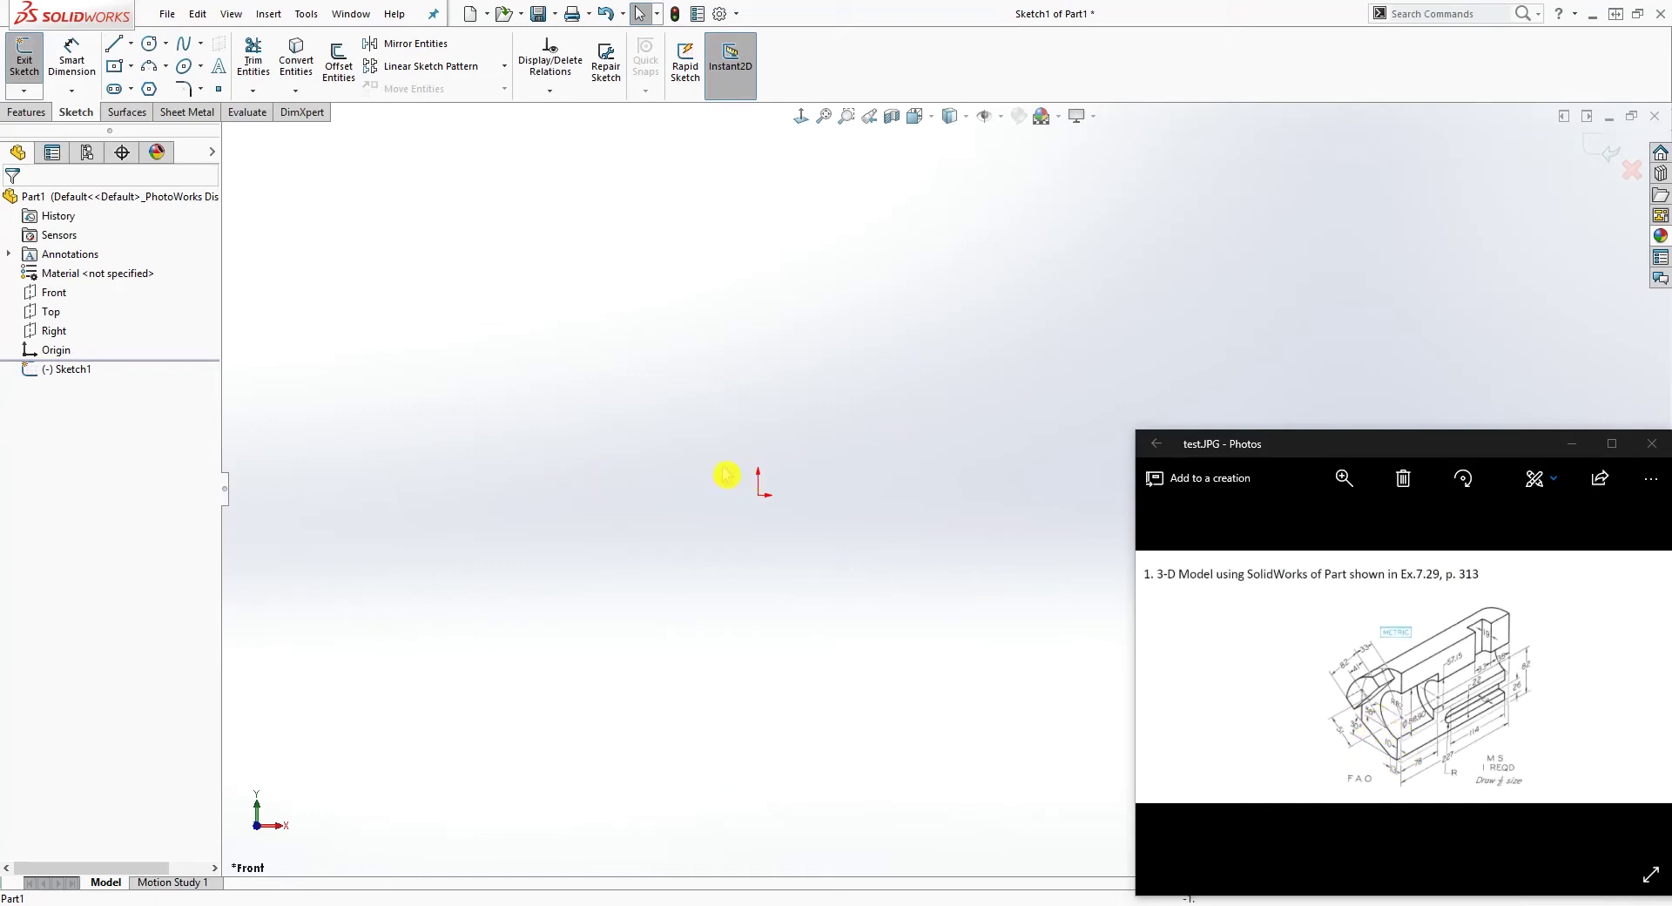
{"action": "left_click", "coordinate": [150, 44]}
{"action": "left_click", "coordinate": [758, 494]}
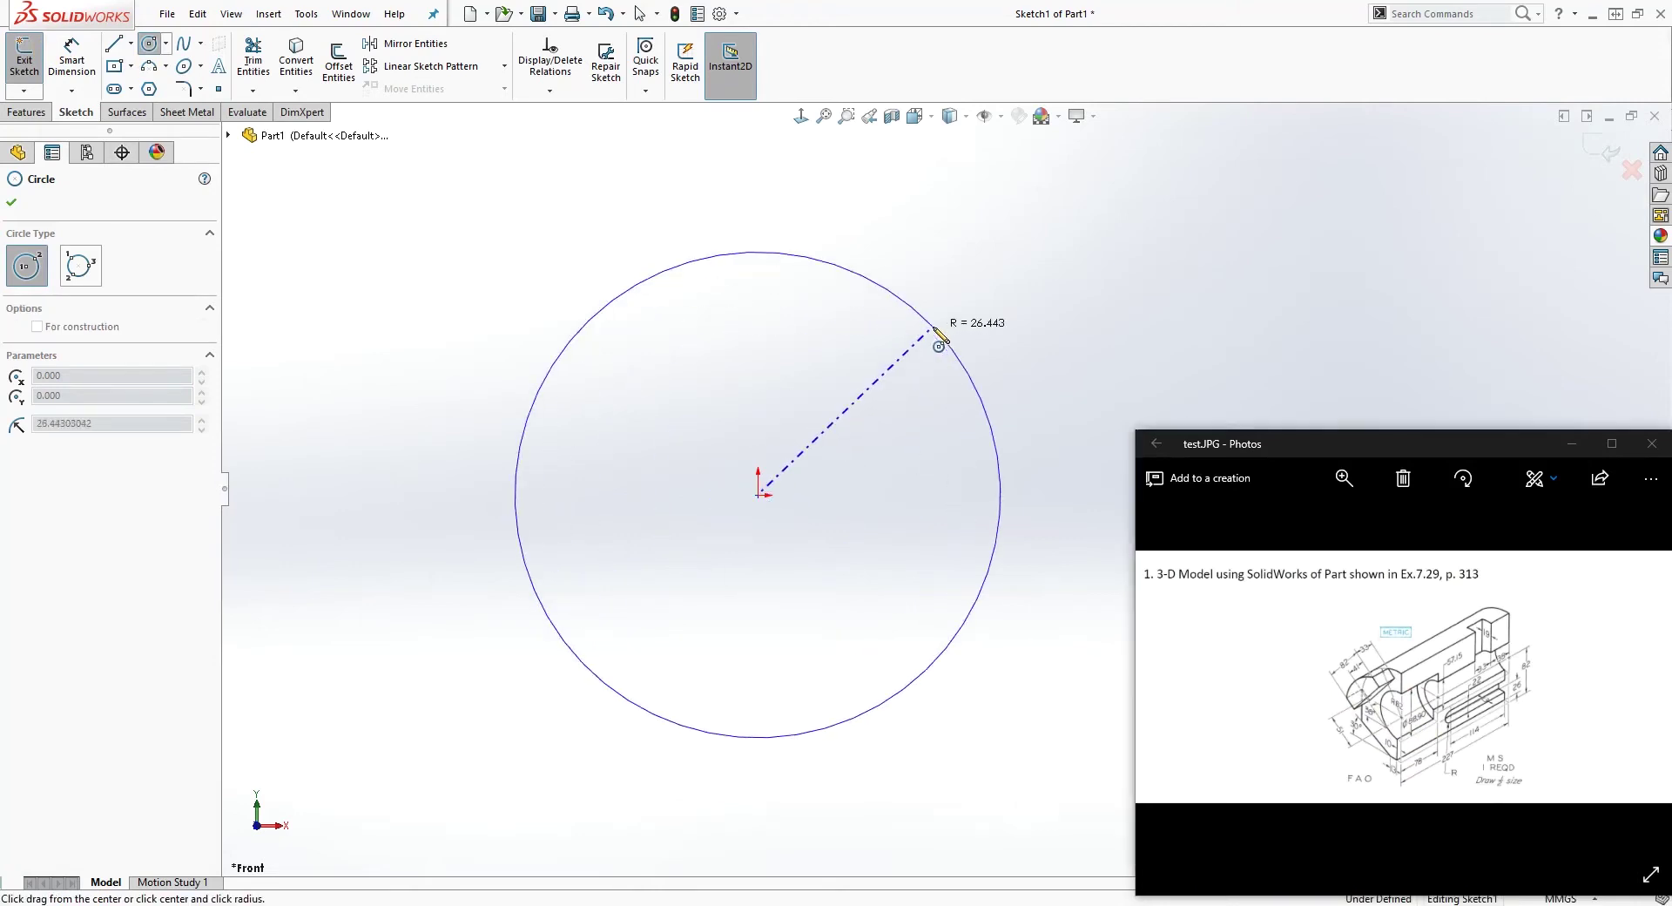
{"action": "left_click", "coordinate": [936, 329]}
{"action": "key", "text": "Escape"}
Draw a vertical diameter line through the origin and trim away the right half of the circle.
{"action": "key", "text": "l"}
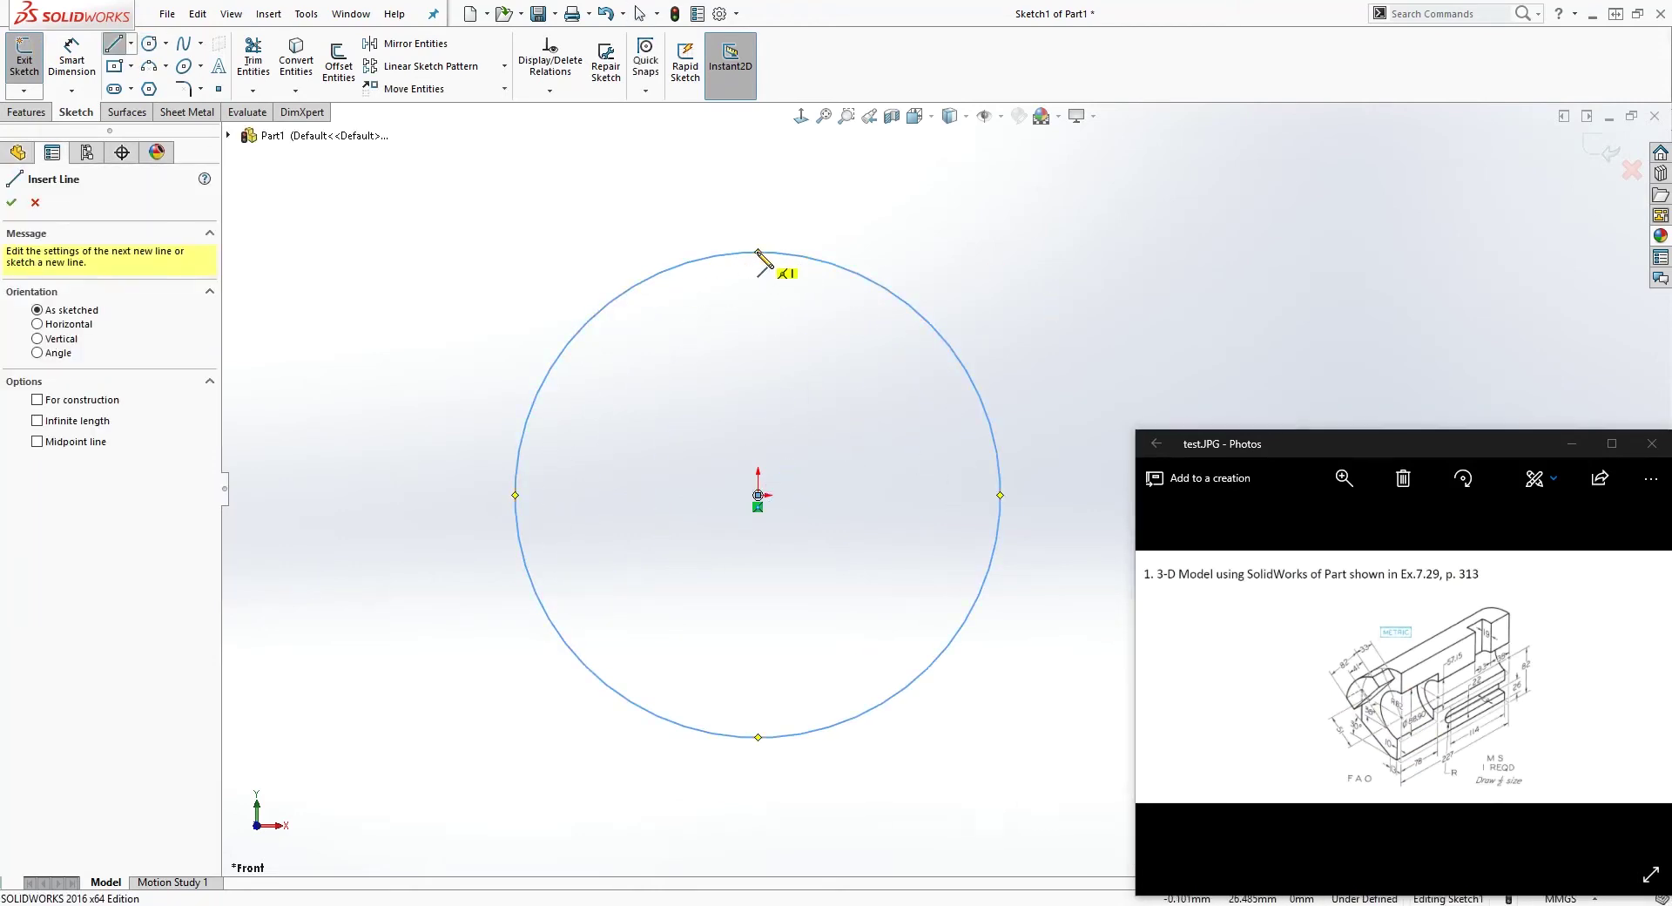
{"action": "left_click", "coordinate": [757, 252]}
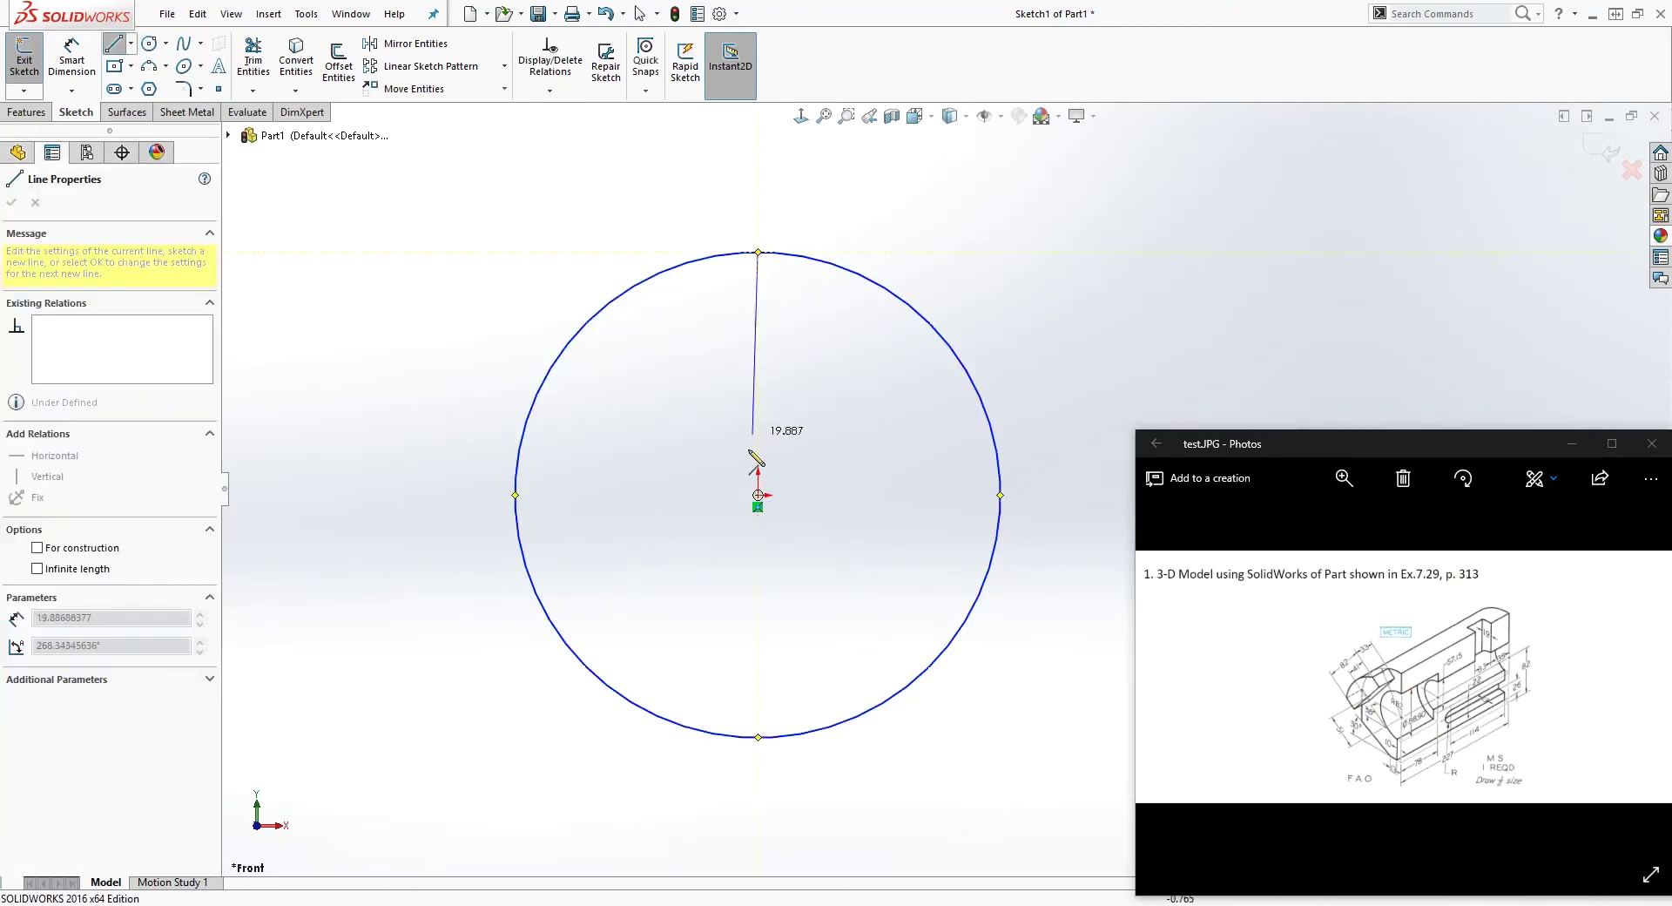
{"action": "left_click", "coordinate": [757, 737]}
{"action": "key", "text": "Escape"}
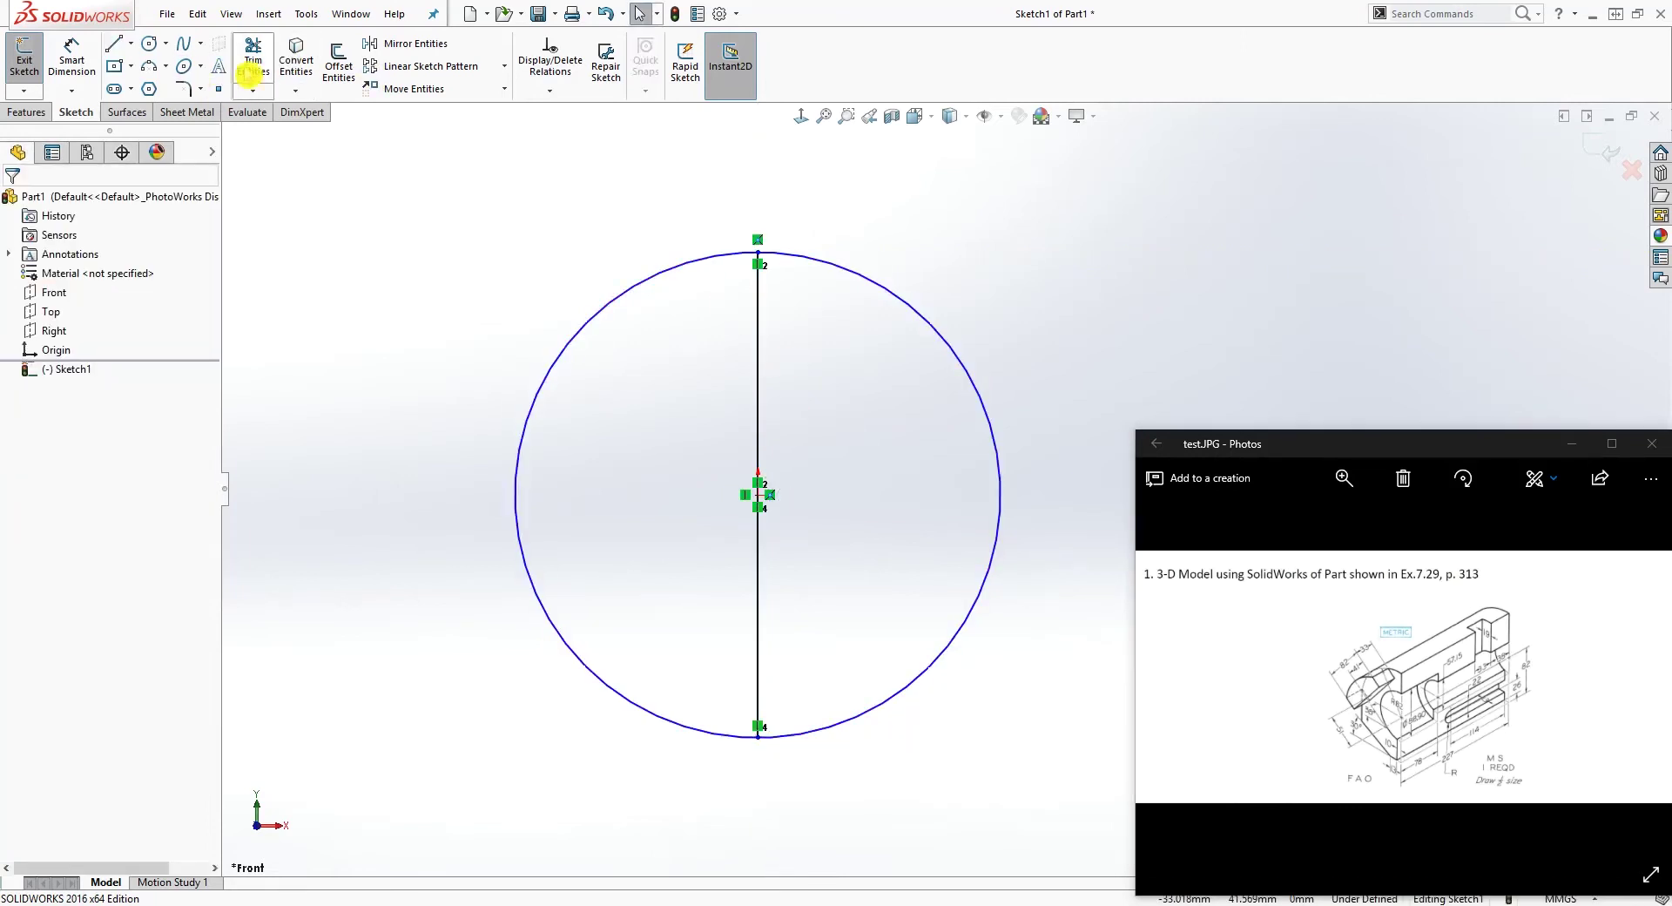
{"action": "left_click", "coordinate": [250, 75]}
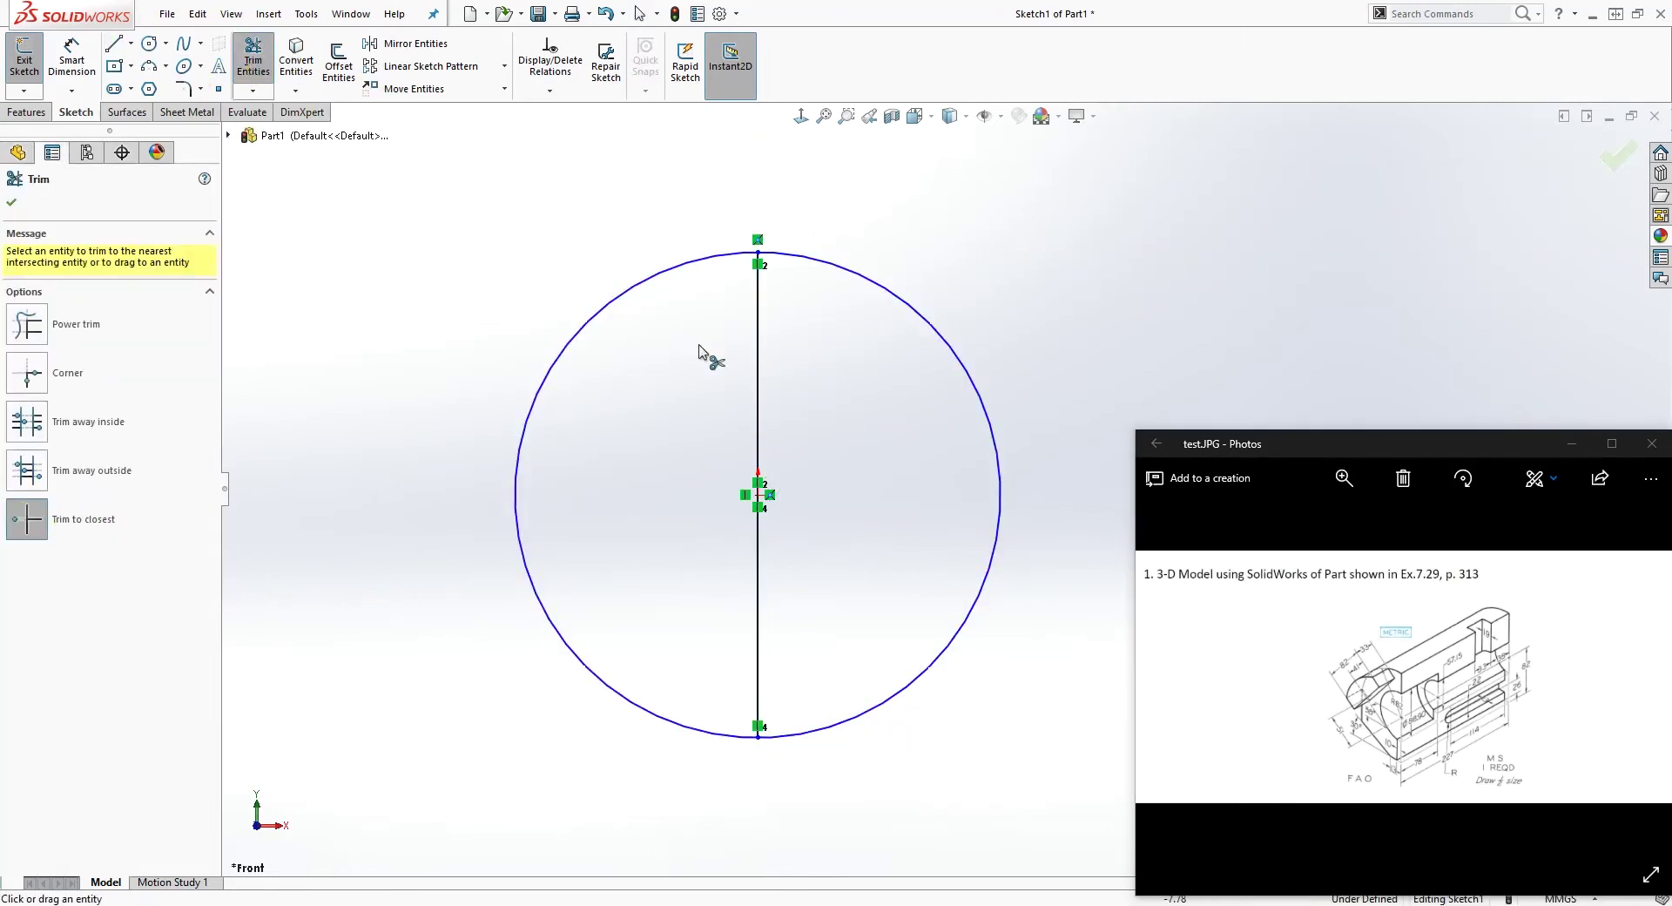
{"action": "left_click", "coordinate": [857, 281]}
{"action": "key", "text": "Escape"}
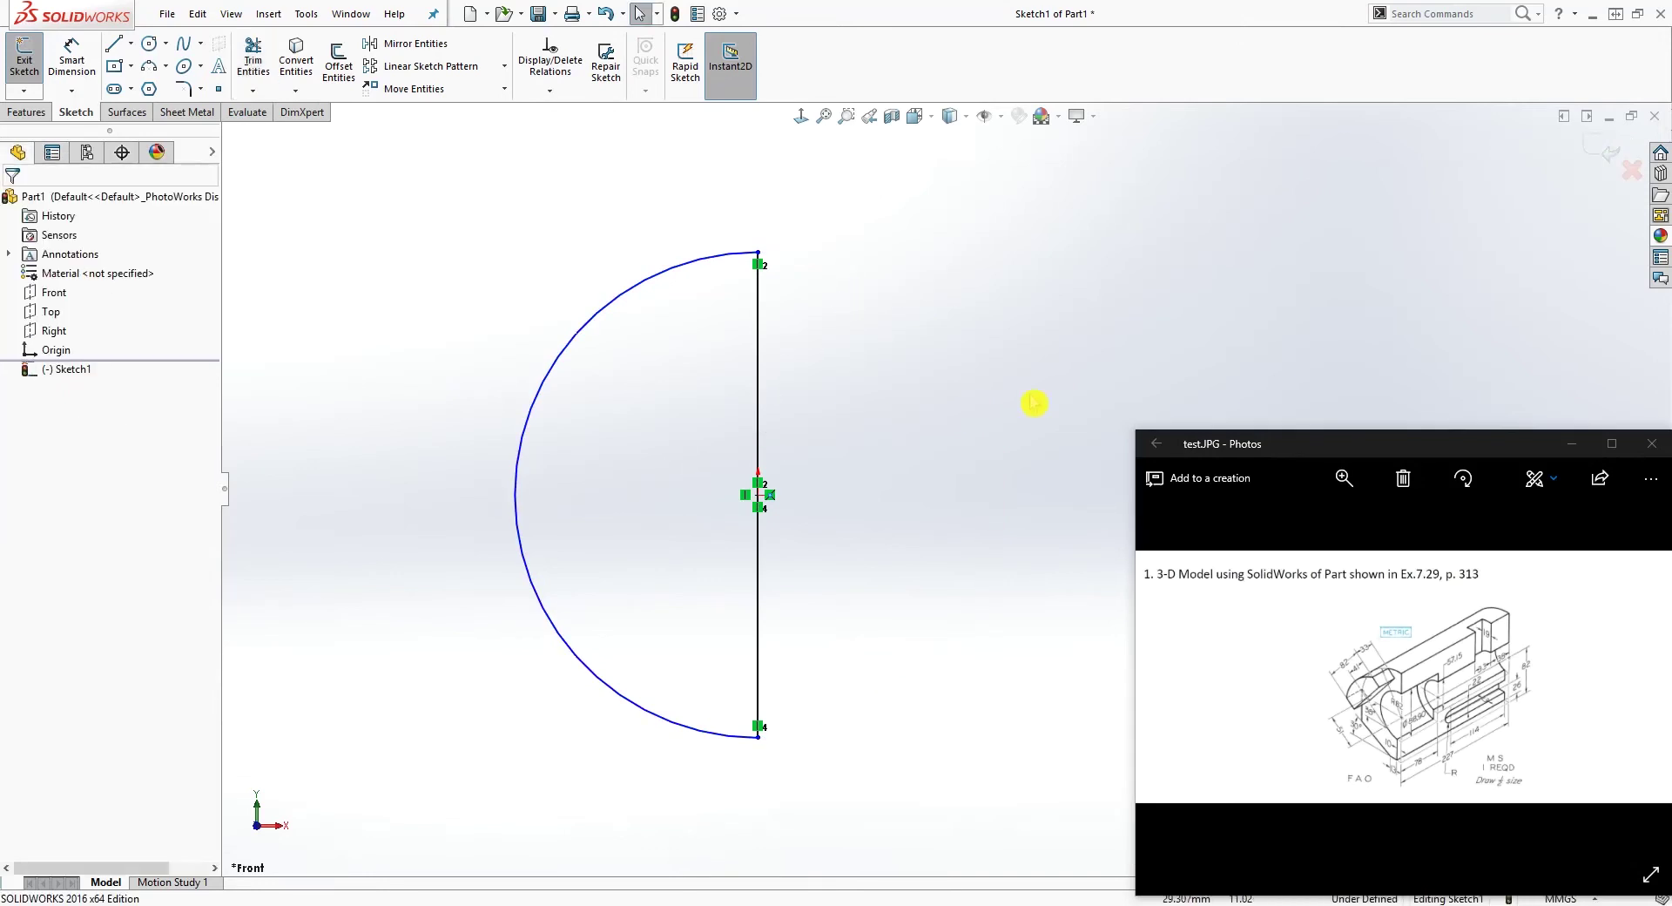
Draw a vertical line down from the semicircle's left quadrant point and trim away the lower quarter arc.
{"action": "key", "text": "l"}
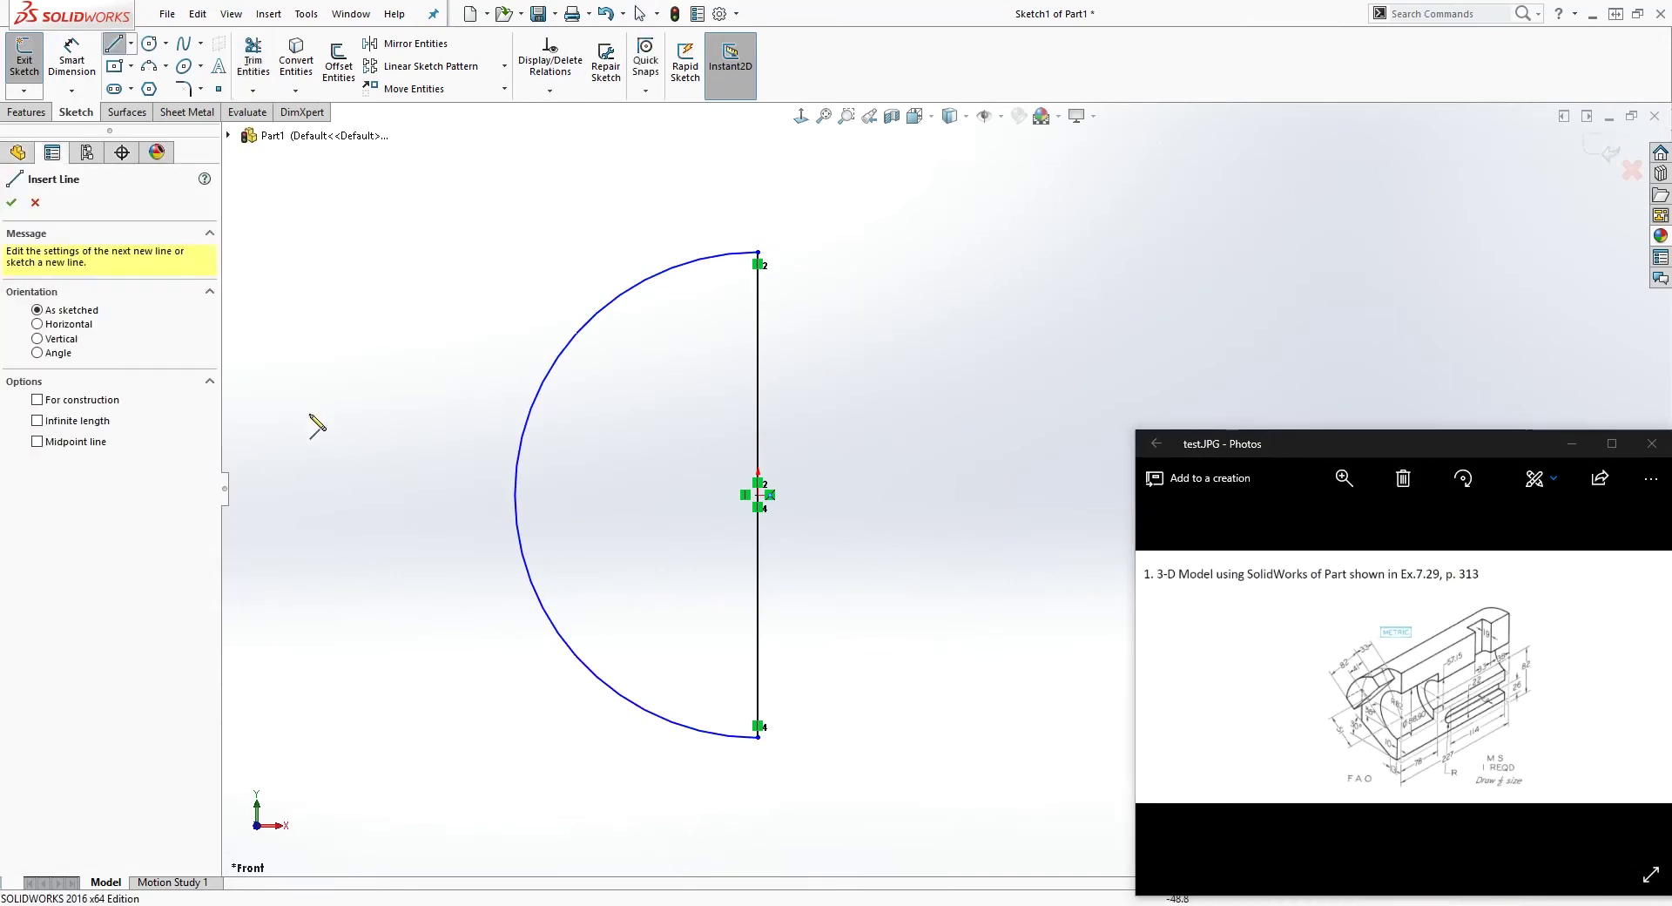
{"action": "left_click", "coordinate": [514, 494]}
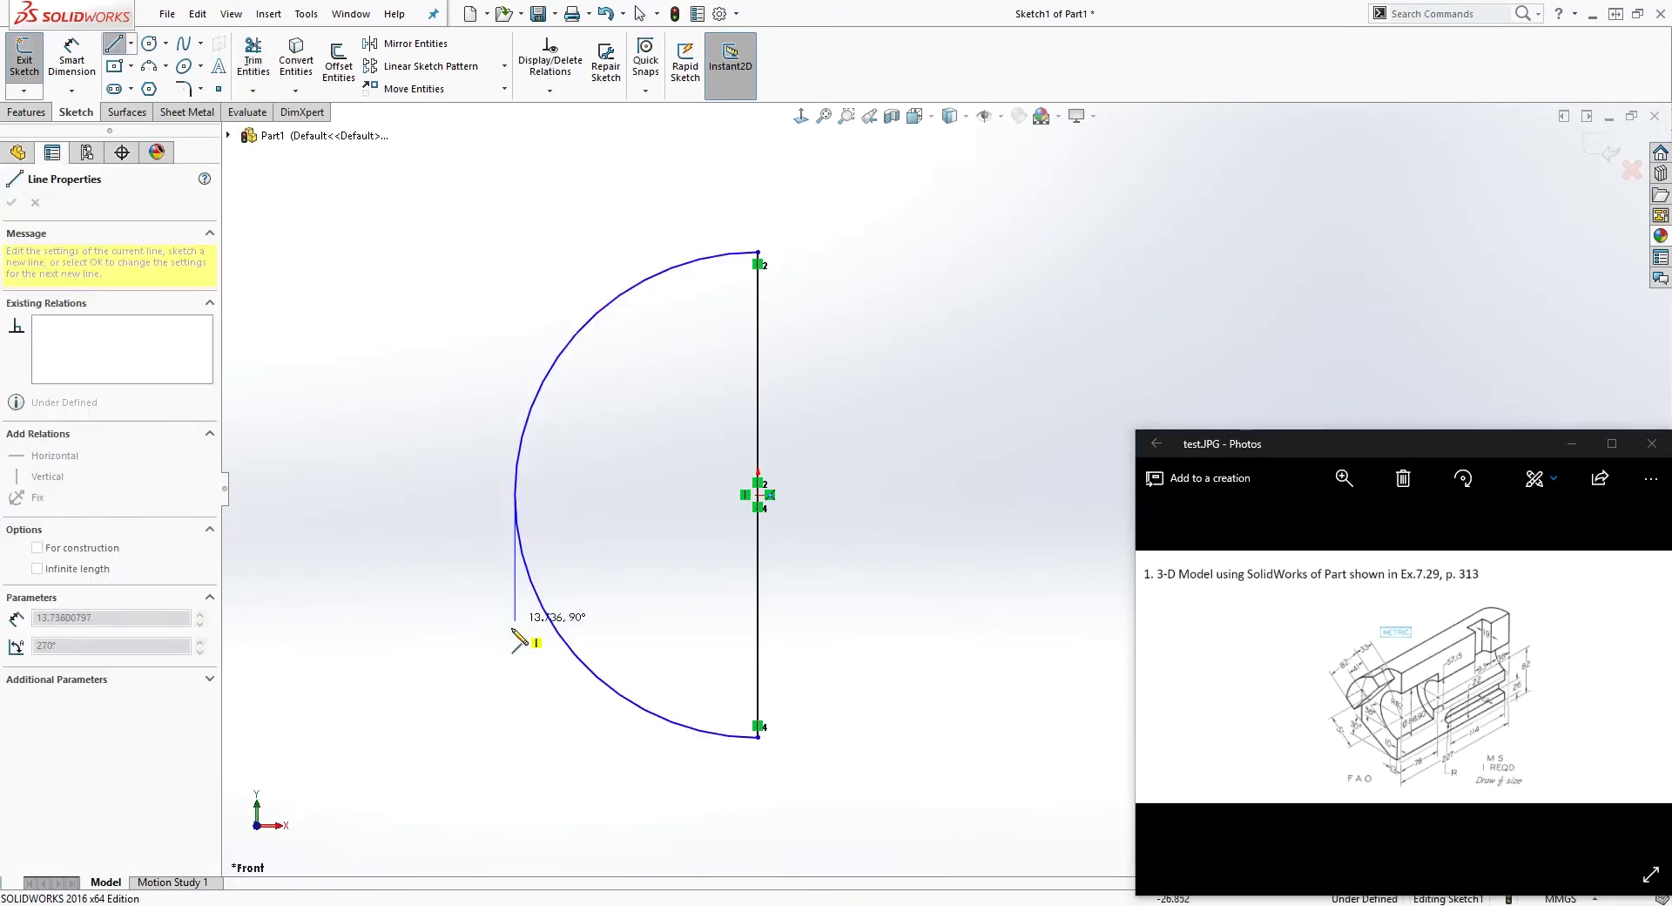
{"action": "double_click", "coordinate": [515, 710]}
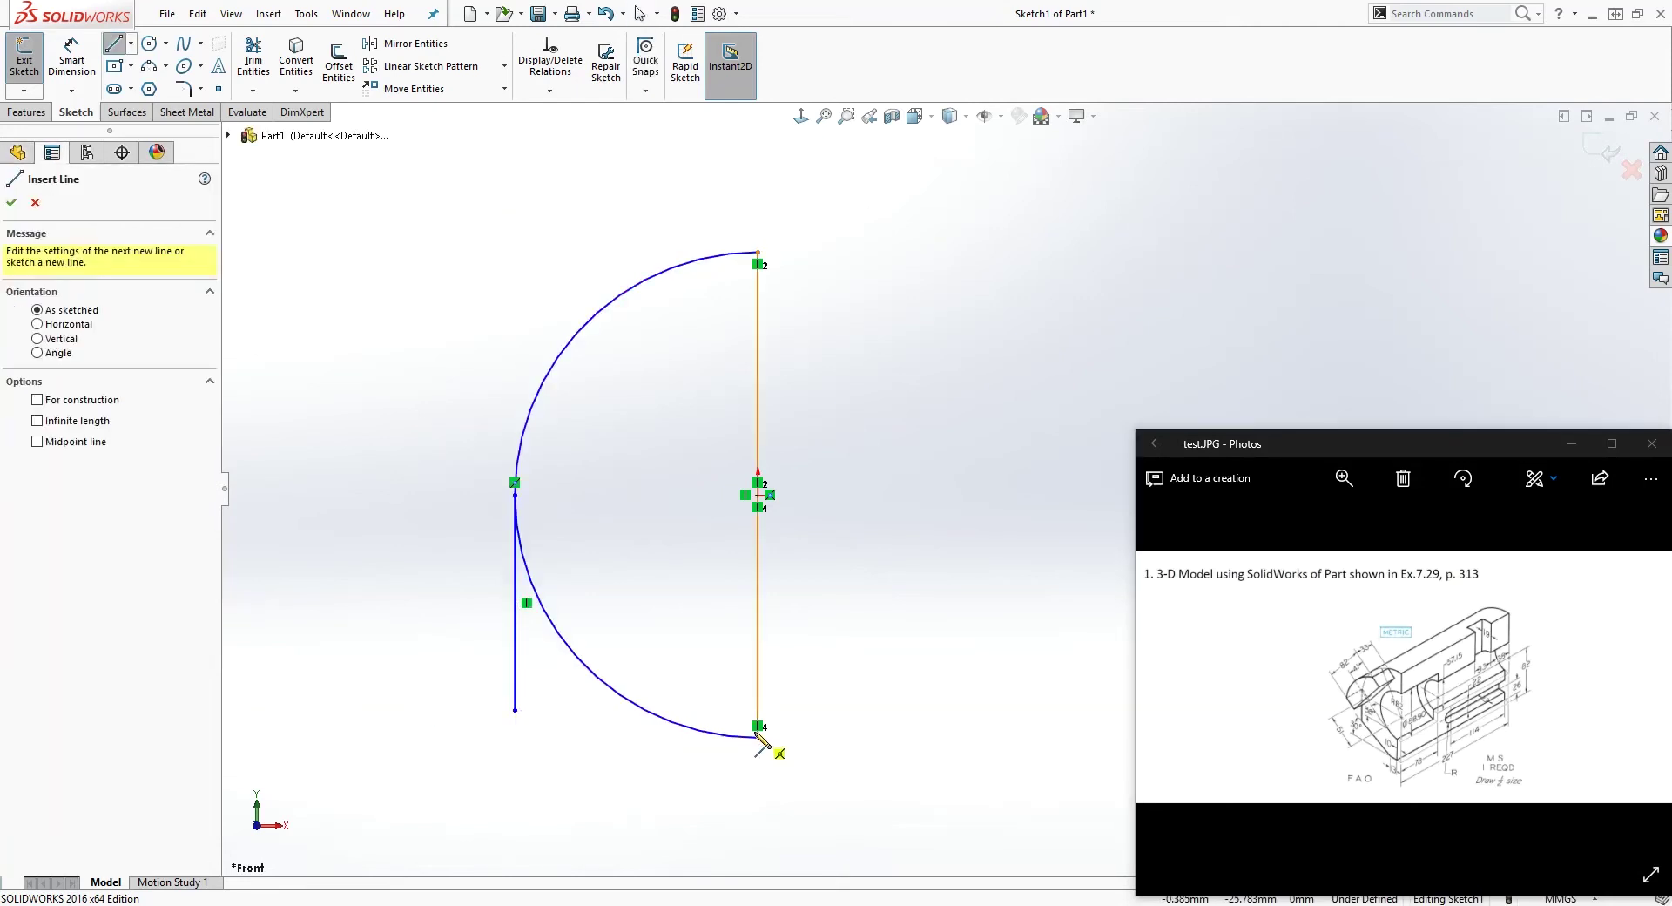
{"action": "key", "text": "Escape"}
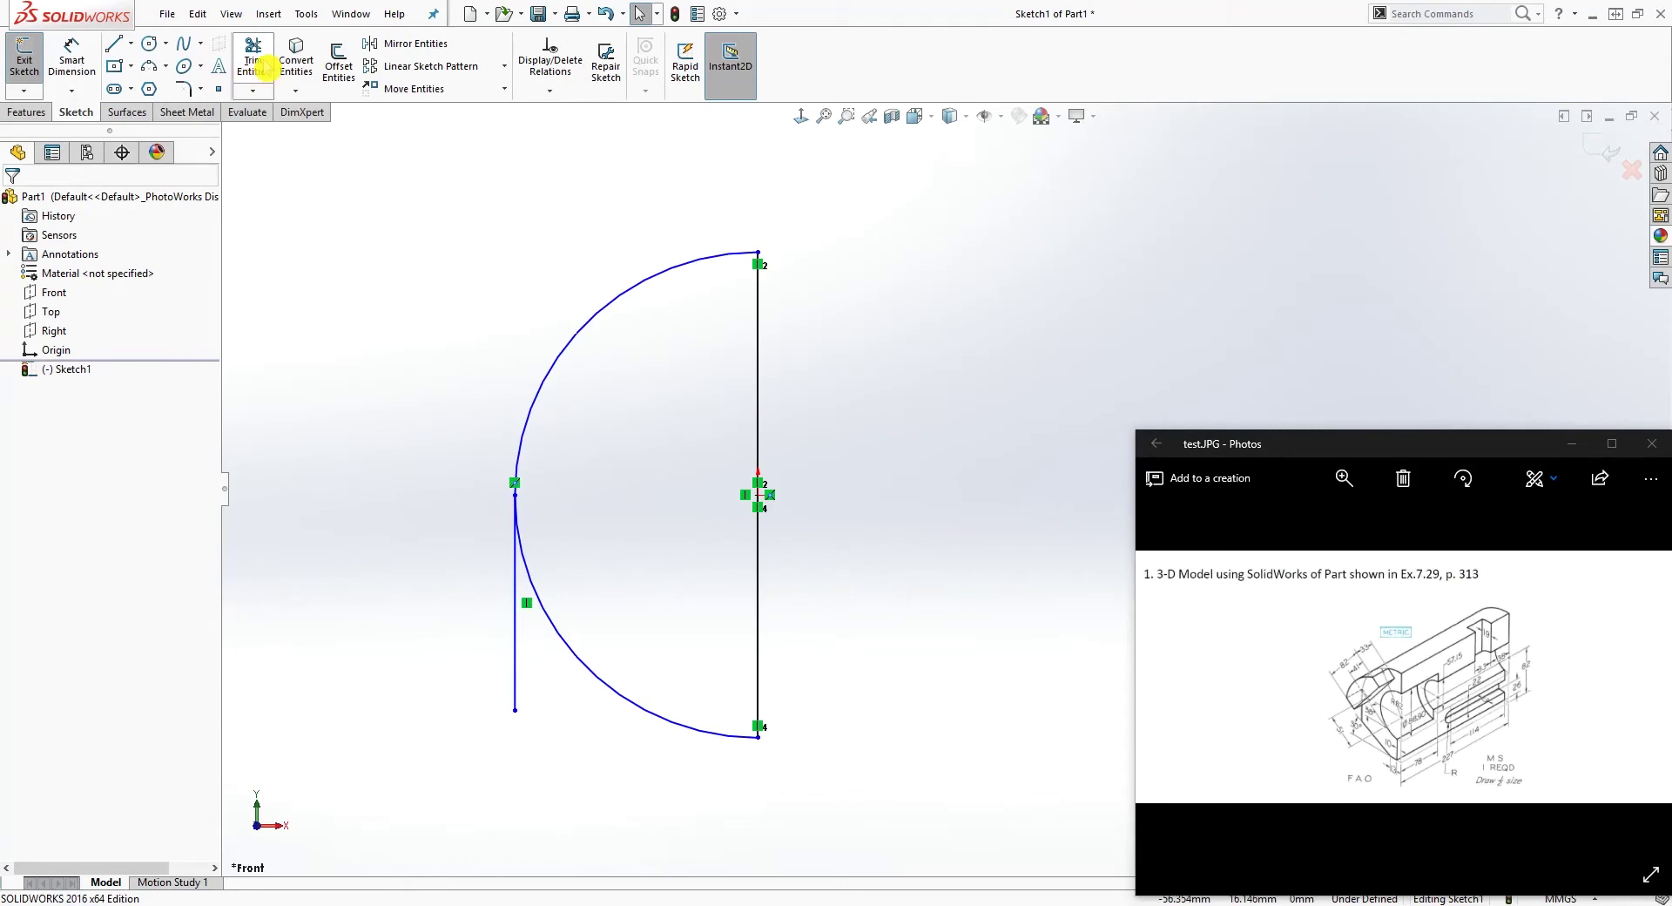
{"action": "left_click", "coordinate": [261, 65]}
{"action": "left_click", "coordinate": [652, 707]}
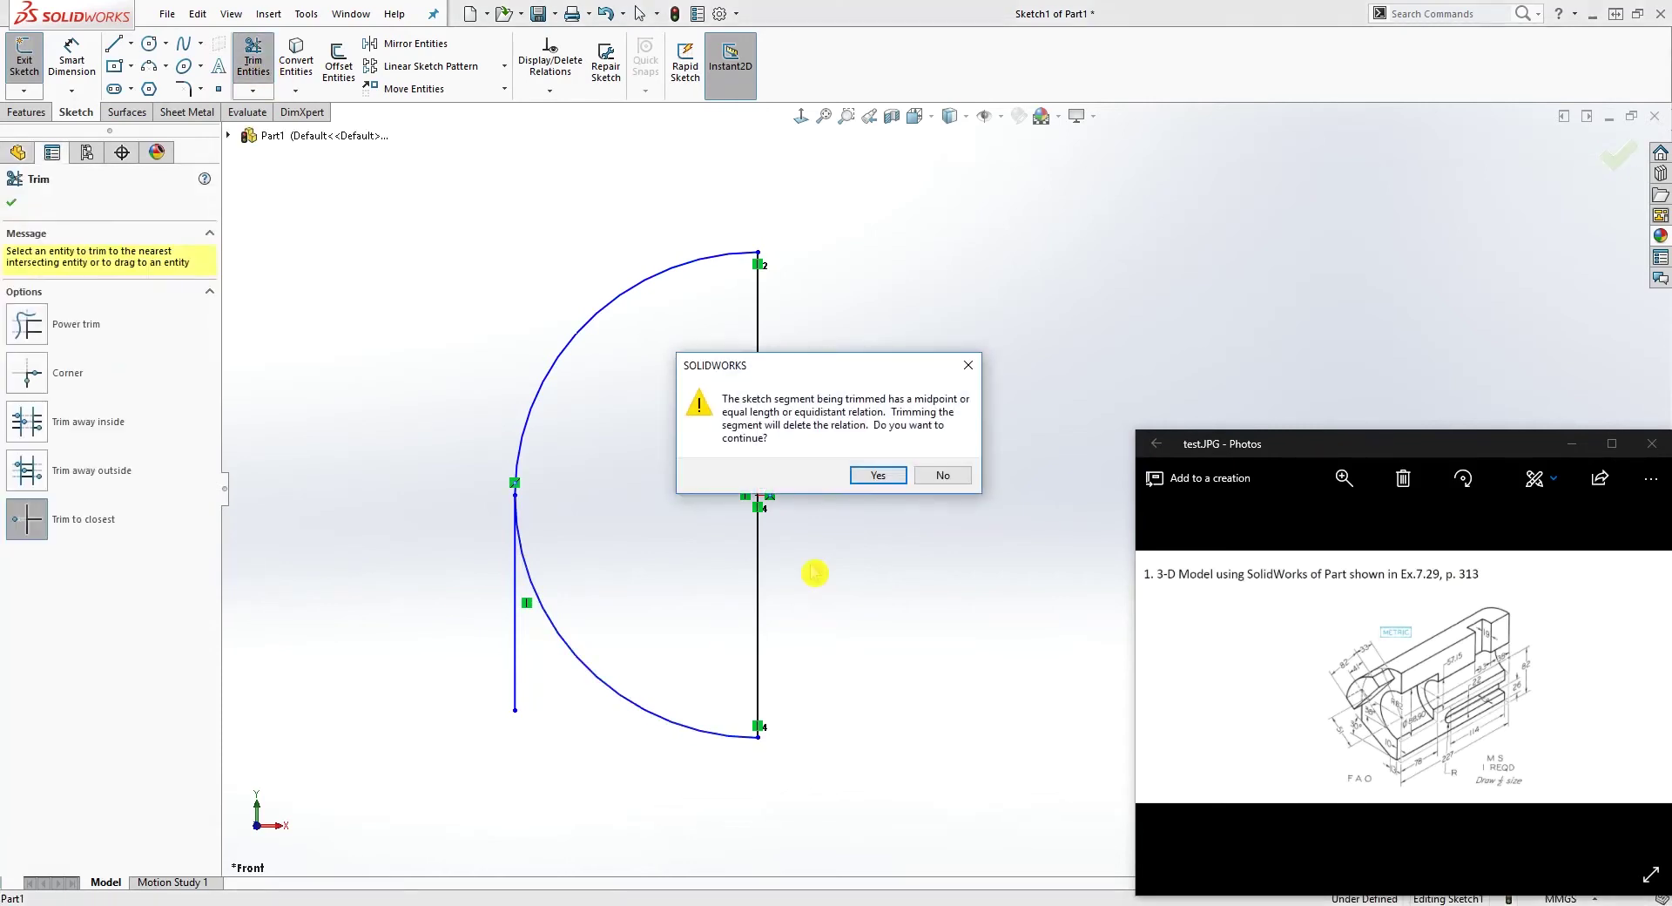
{"action": "left_click", "coordinate": [878, 475]}
{"action": "key", "text": "Escape"}
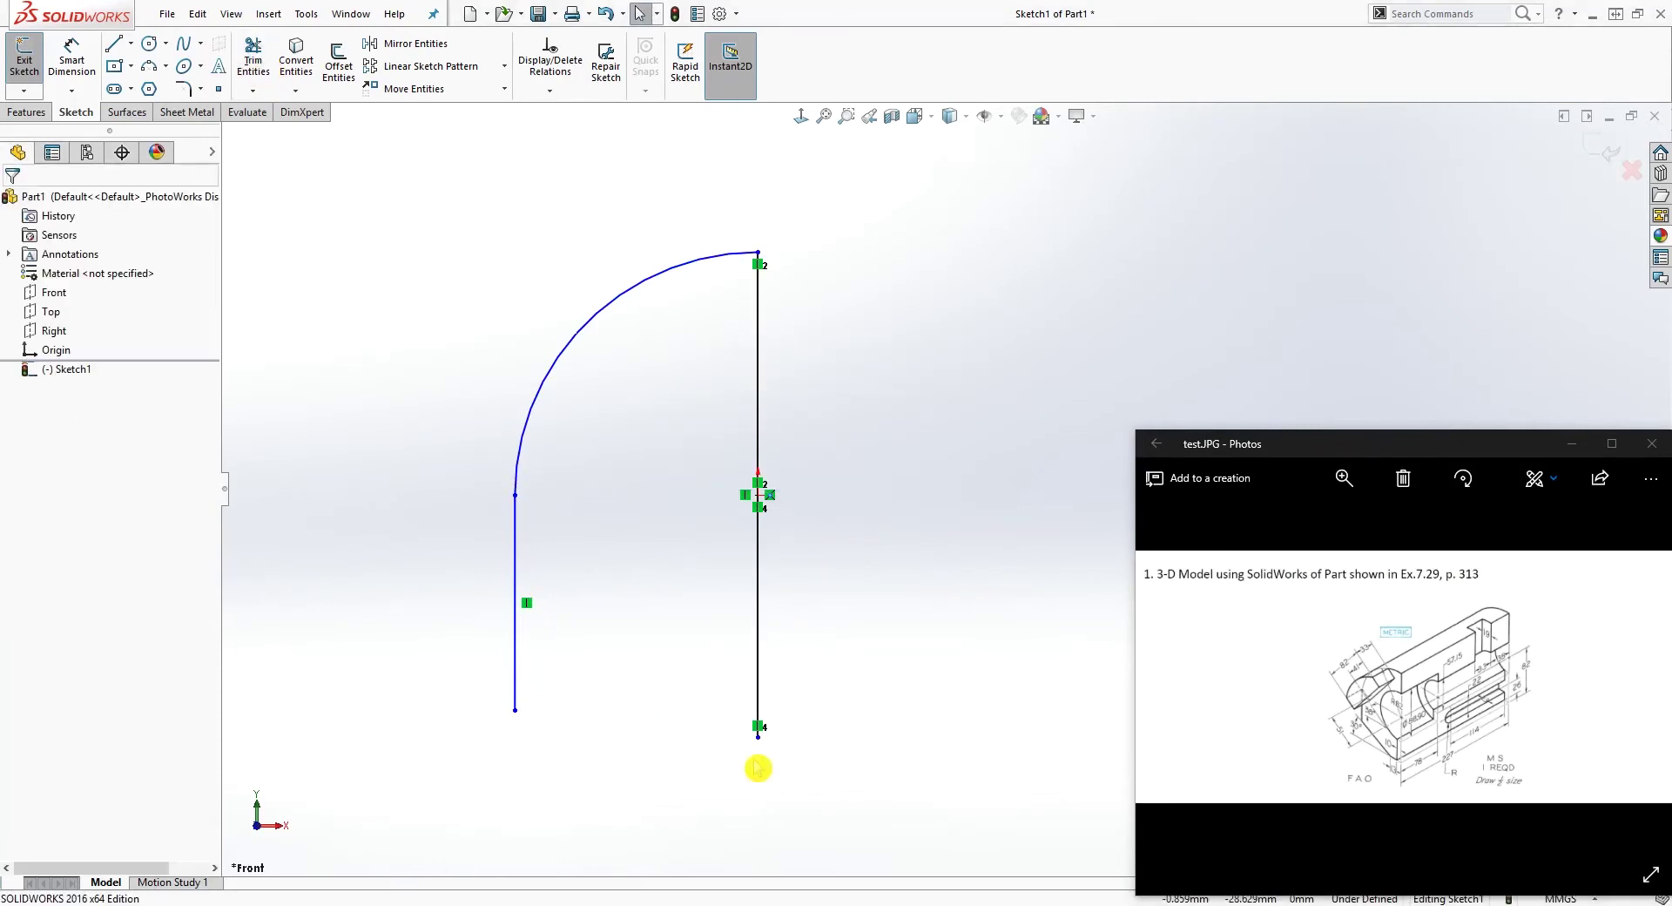
Close the profile's bottom with a short horizontal line from the centre line's lower end and a sloped line to the left vertical line.
{"action": "key", "text": "l"}
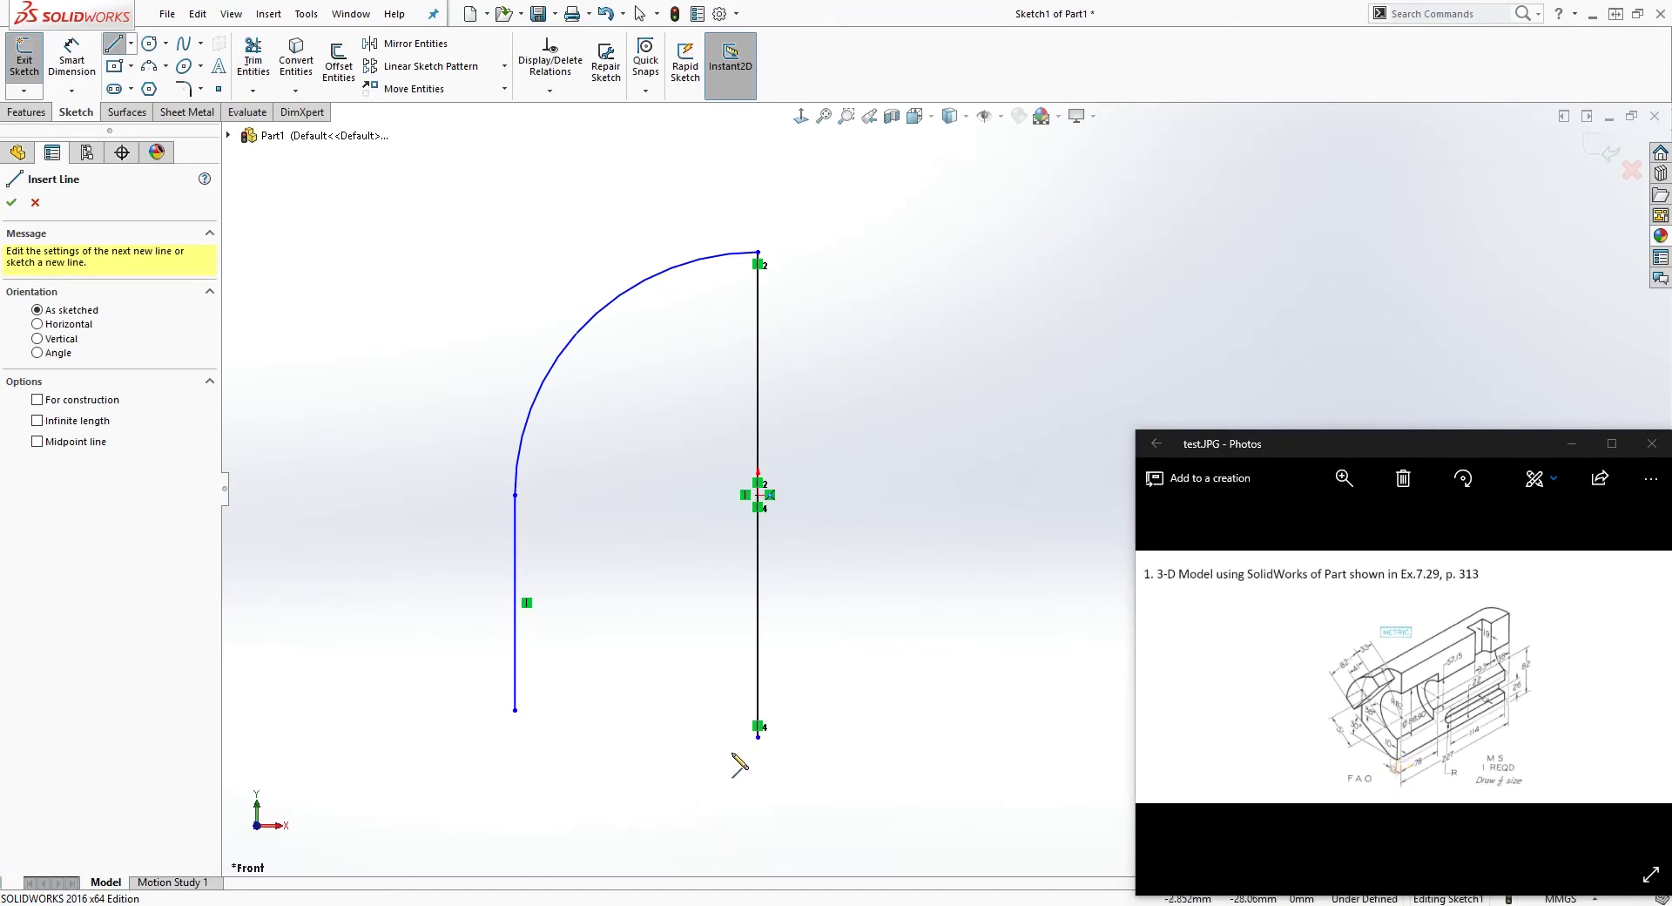
{"action": "left_click", "coordinate": [757, 736]}
{"action": "left_click", "coordinate": [682, 737]}
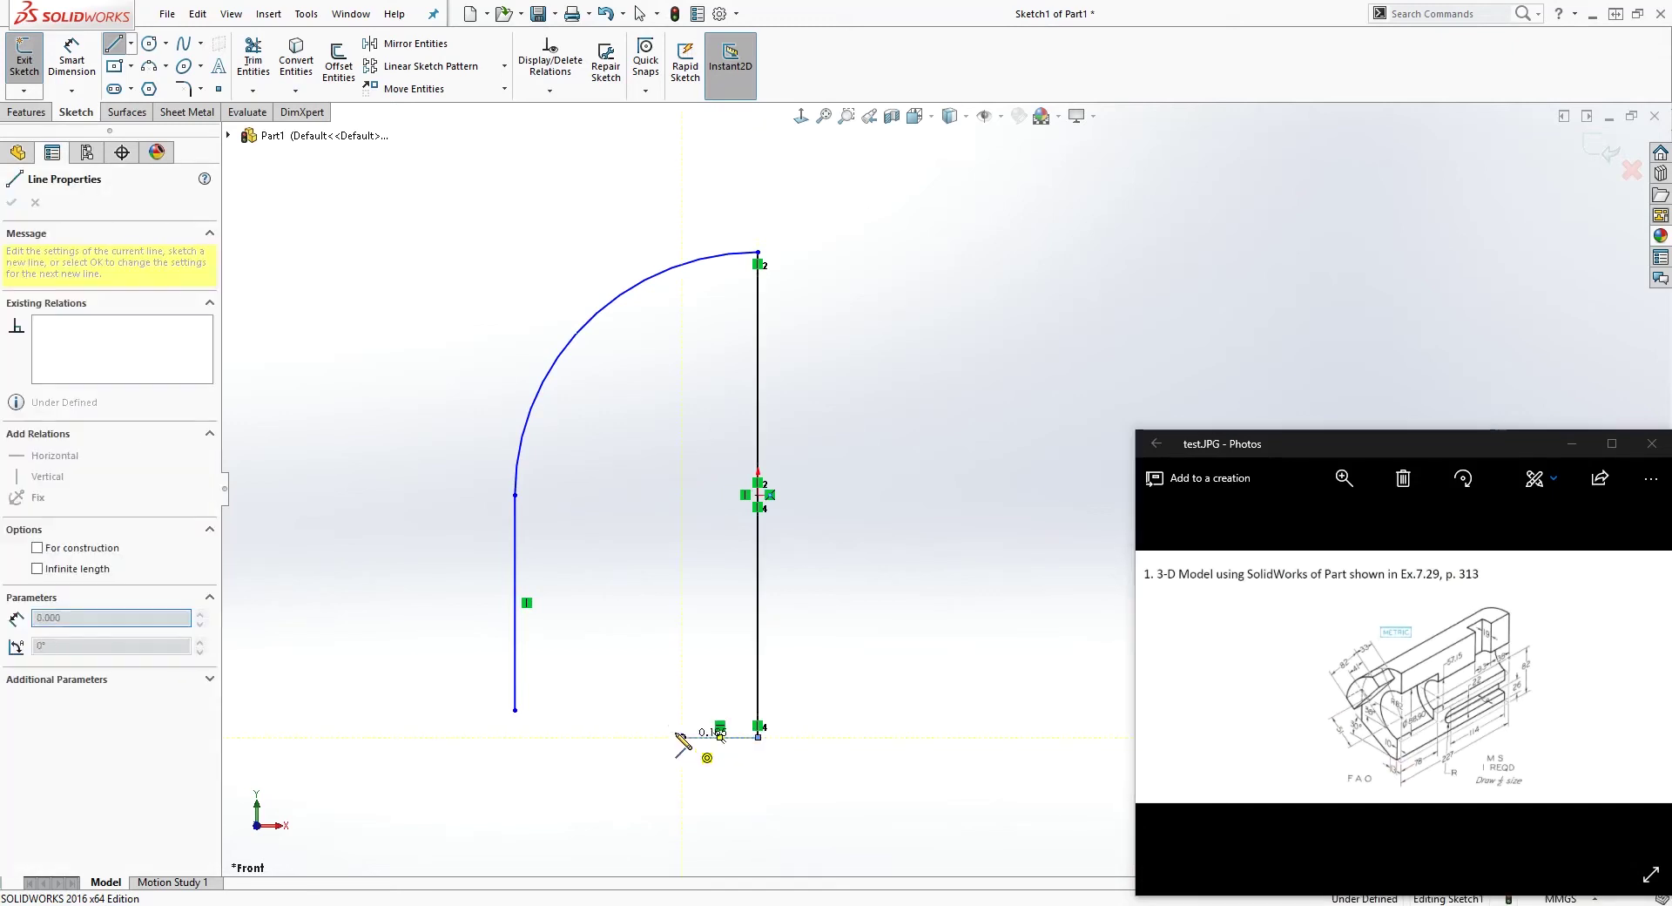
{"action": "left_click", "coordinate": [515, 710]}
{"action": "key", "text": "Escape"}
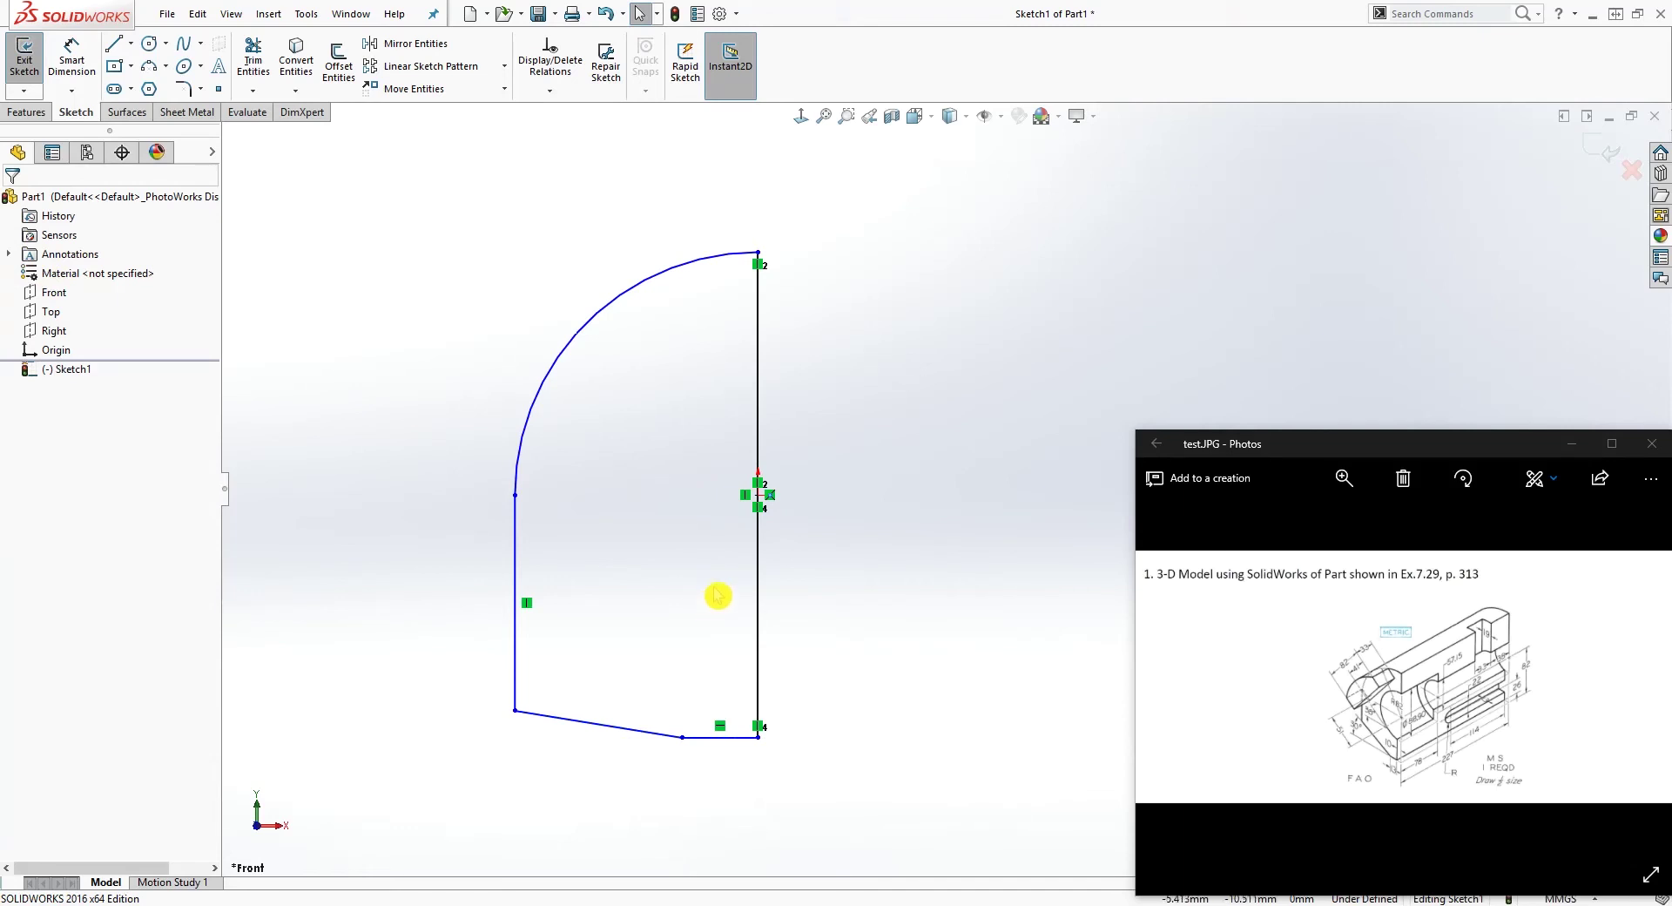
Dimension the quarter arc with a radius of 82 mm.
{"action": "left_click", "coordinate": [71, 56]}
{"action": "left_click", "coordinate": [620, 292]}
{"action": "left_click", "coordinate": [662, 370]}
{"action": "type", "text": "82"}
{"action": "key", "text": "Return"}
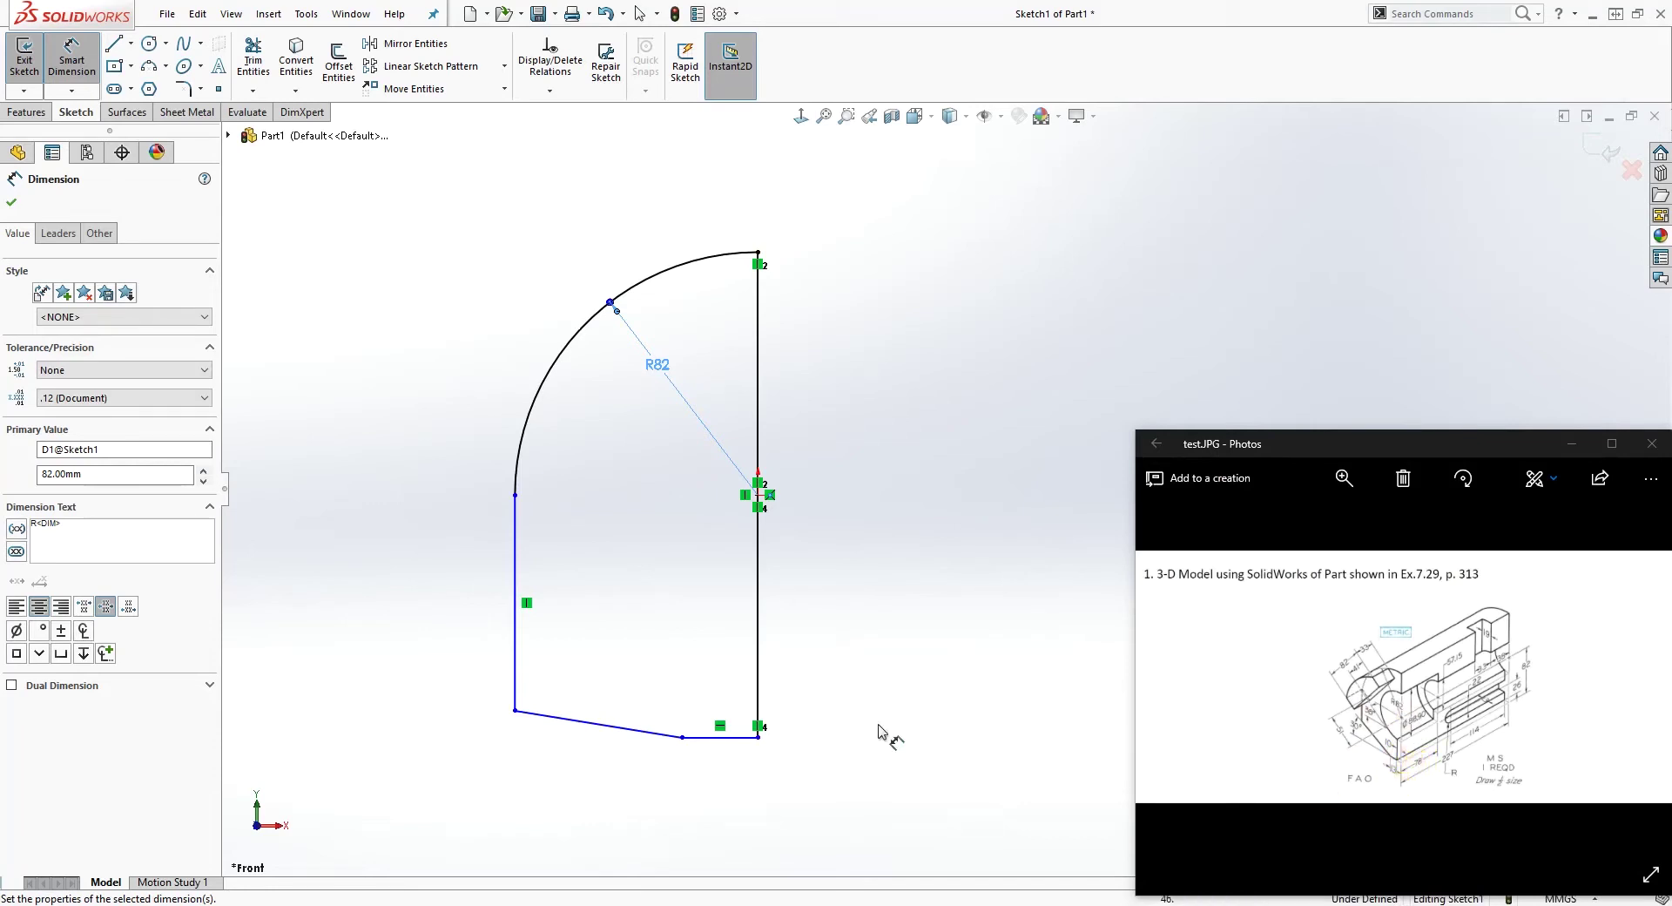
{"action": "key", "text": "Escape"}
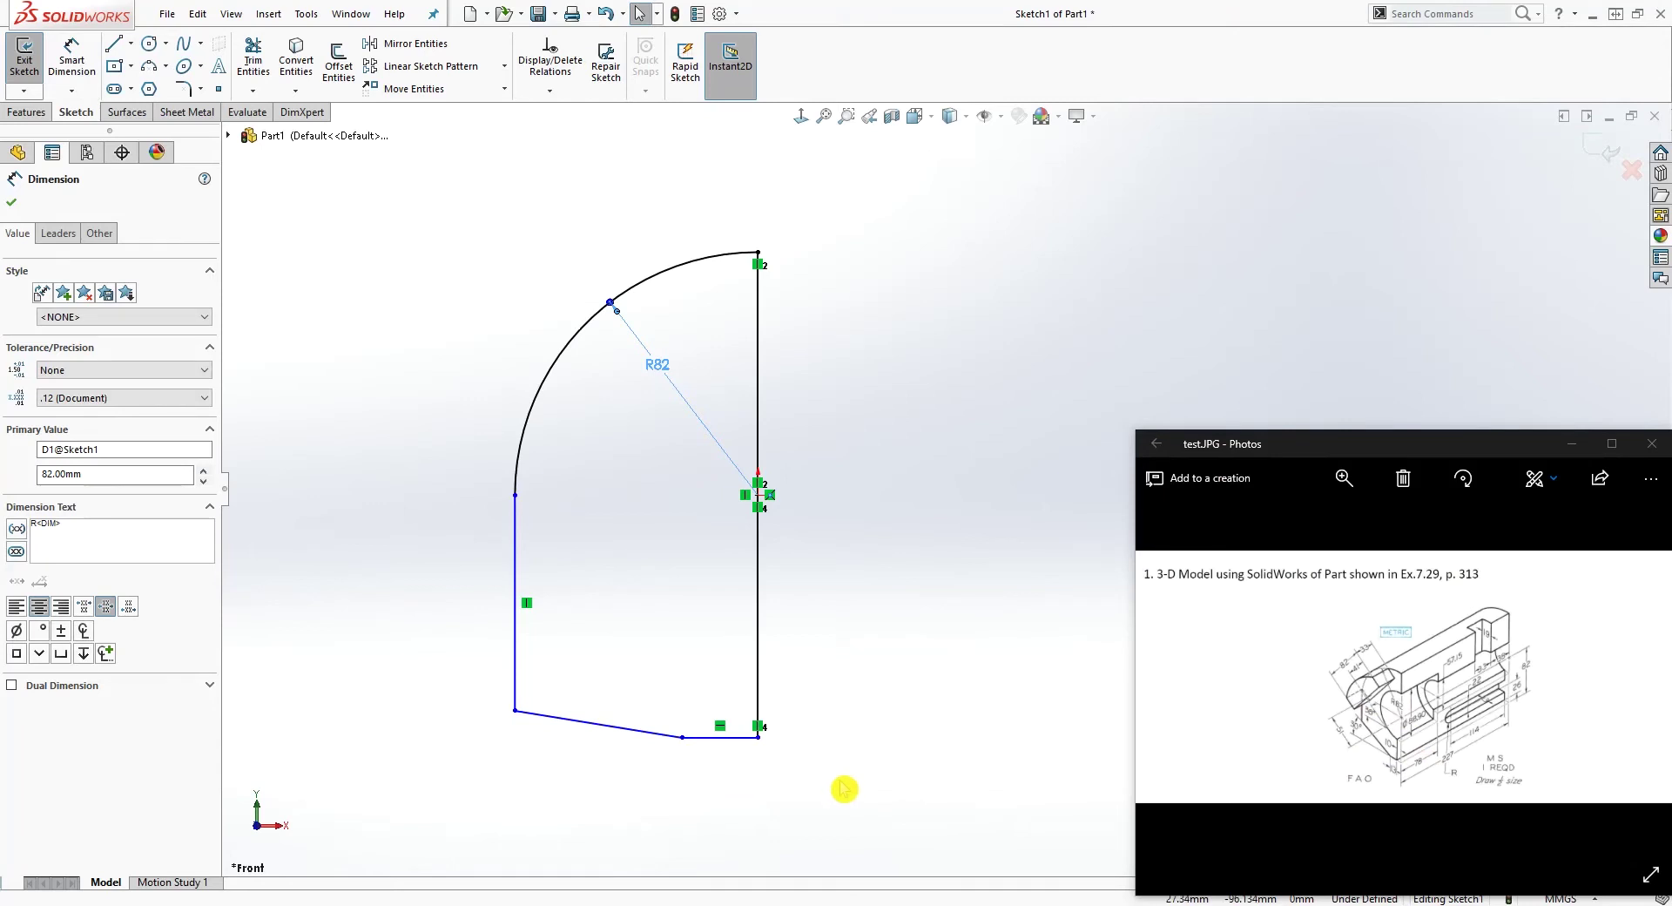
Dimension the short horizontal bottom line at 23 mm.
{"action": "key", "text": "Return"}
{"action": "left_click", "coordinate": [722, 737]}
{"action": "left_click", "coordinate": [725, 799]}
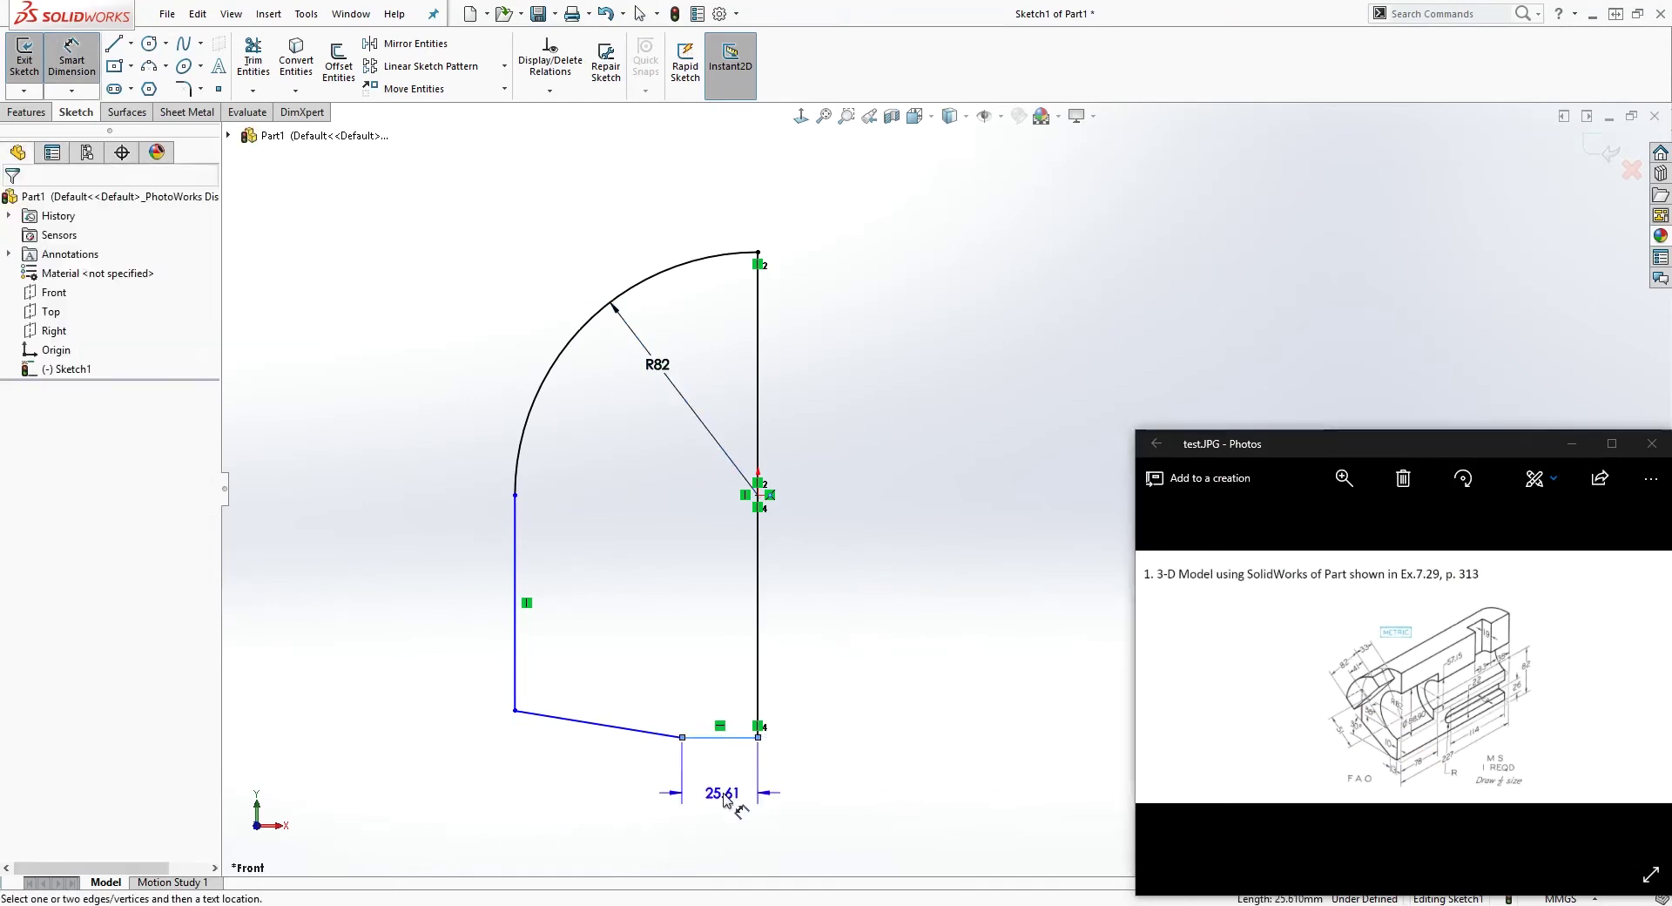
{"action": "type", "text": "23"}
{"action": "key", "text": "Return"}
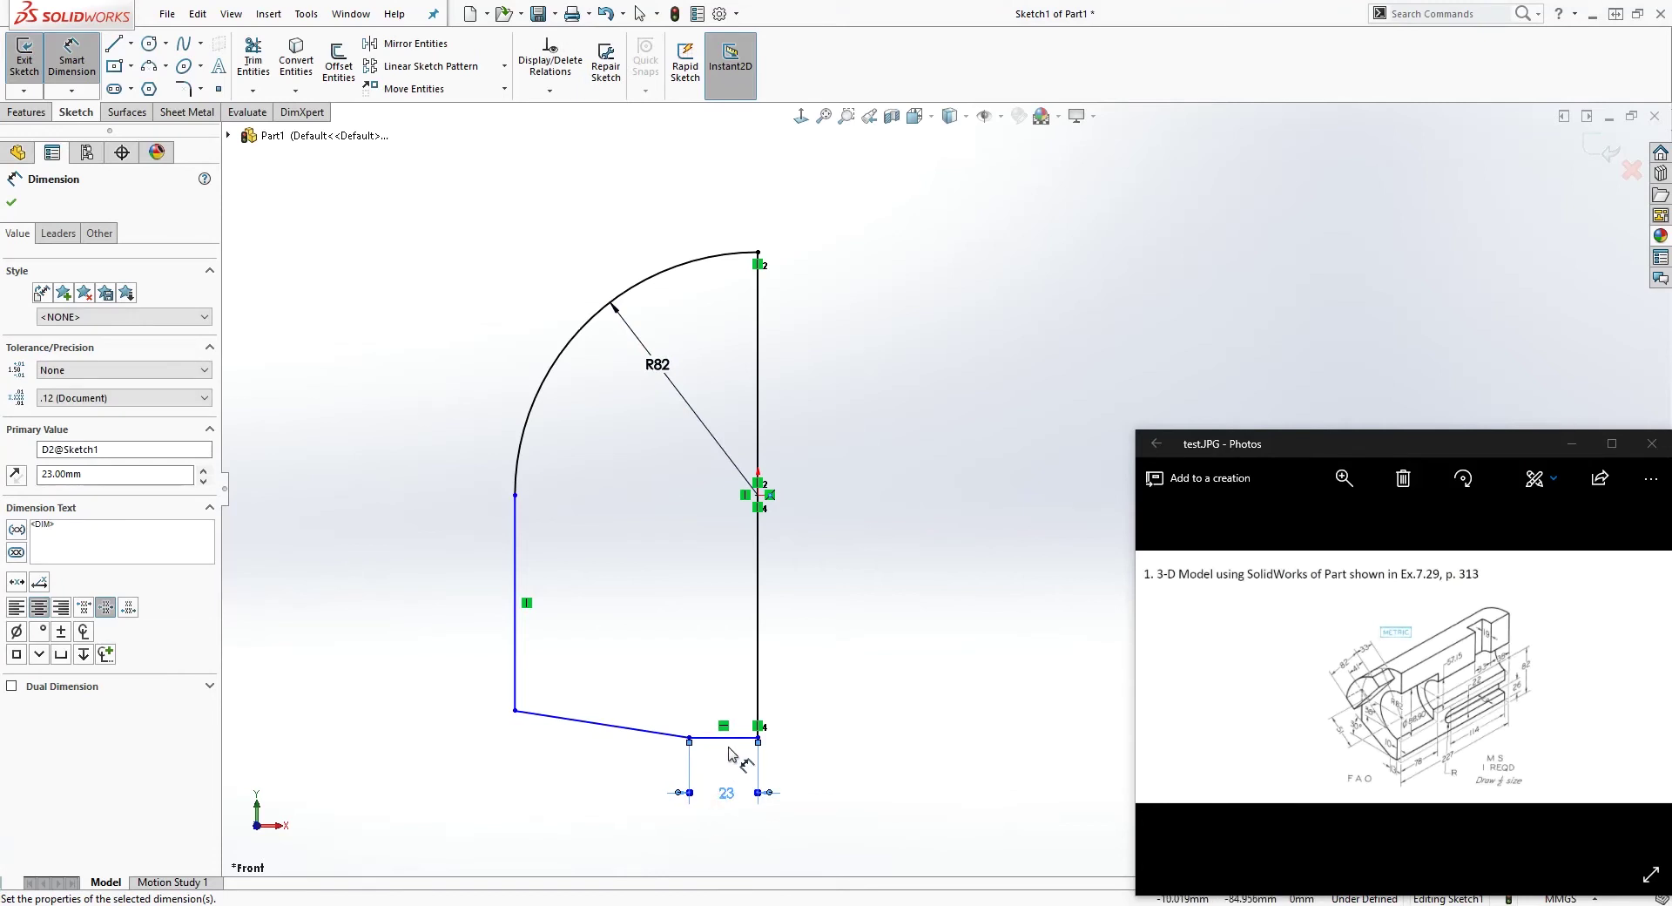
Dimension the angle between the sloped bottom line and the horizontal at 30 degrees.
{"action": "left_click", "coordinate": [658, 733]}
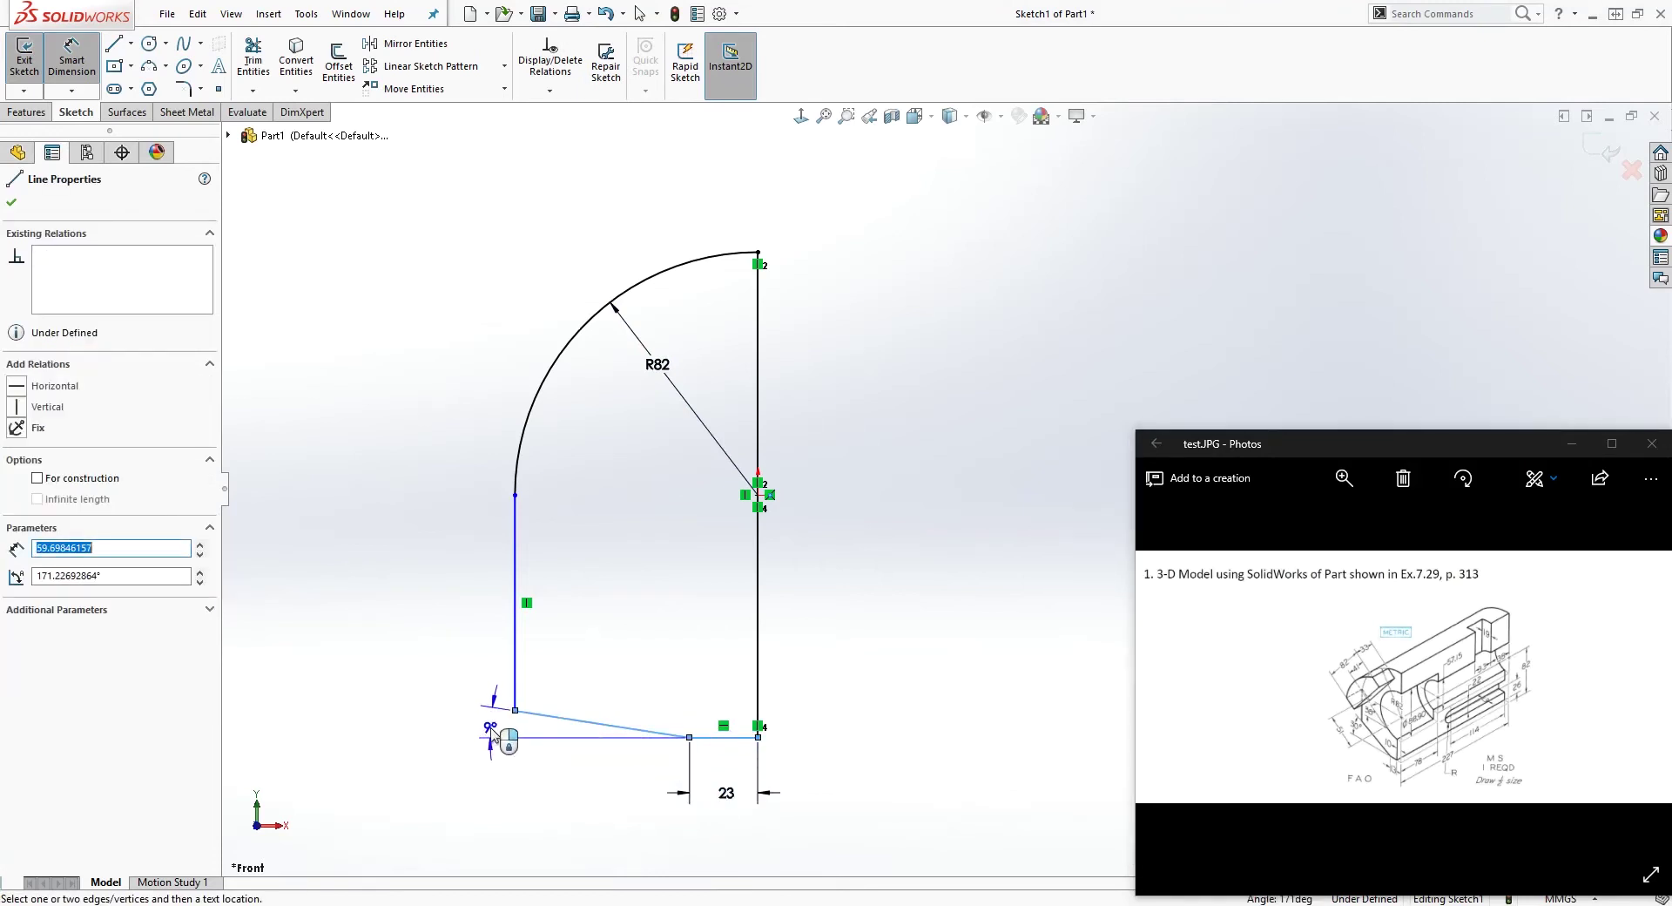
{"action": "left_click", "coordinate": [522, 734]}
{"action": "type", "text": "30"}
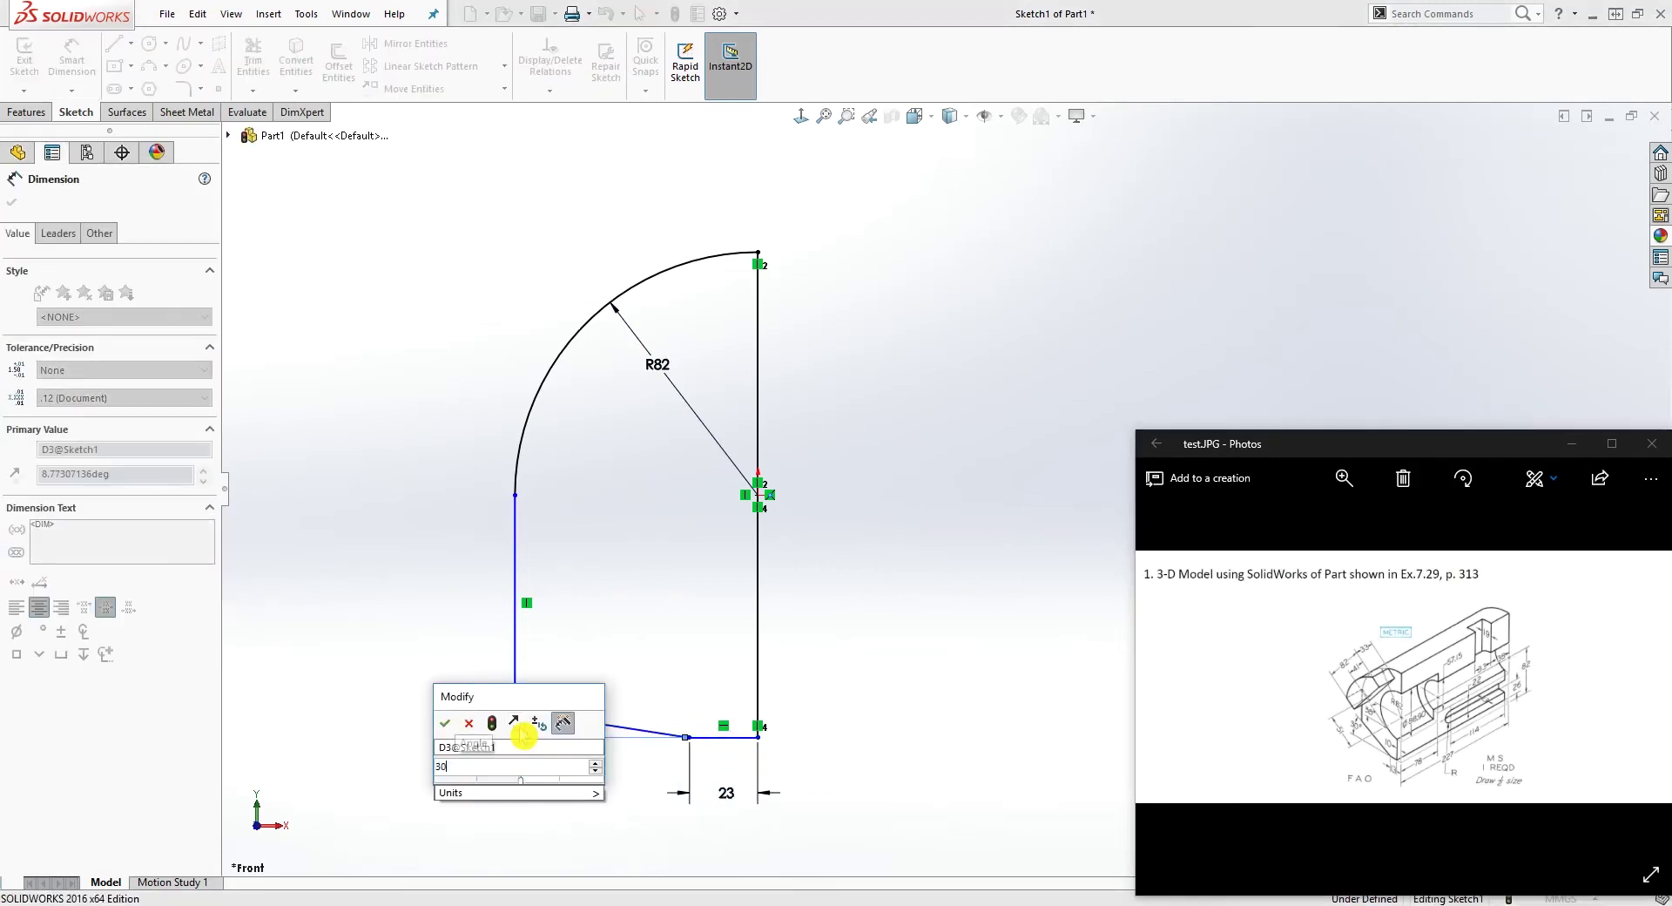
{"action": "key", "text": "Return"}
{"action": "key", "text": "Escape"}
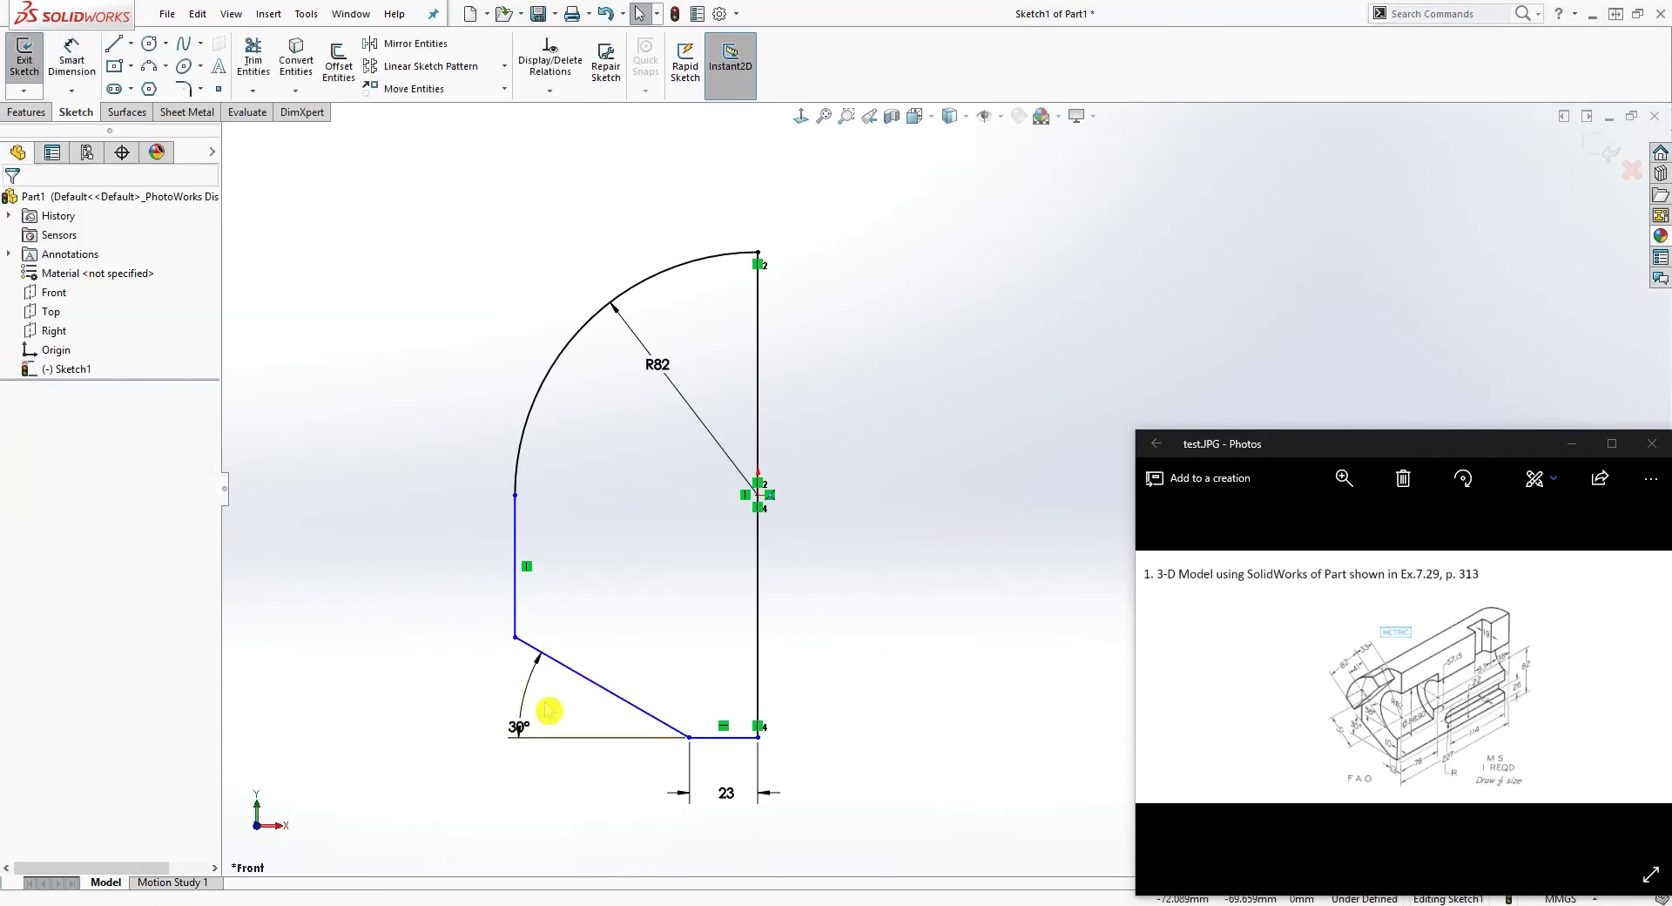
Add a tangent relation between the left vertical line and the quarter arc.
{"action": "mouse_move", "coordinate": [516, 495]}
{"action": "left_mouse_down"}
{"action": "mouse_move", "coordinate": [517, 608]}
{"action": "mouse_move", "coordinate": [516, 523]}
{"action": "left_mouse_up"}
{"action": "left_click", "coordinate": [521, 557]}
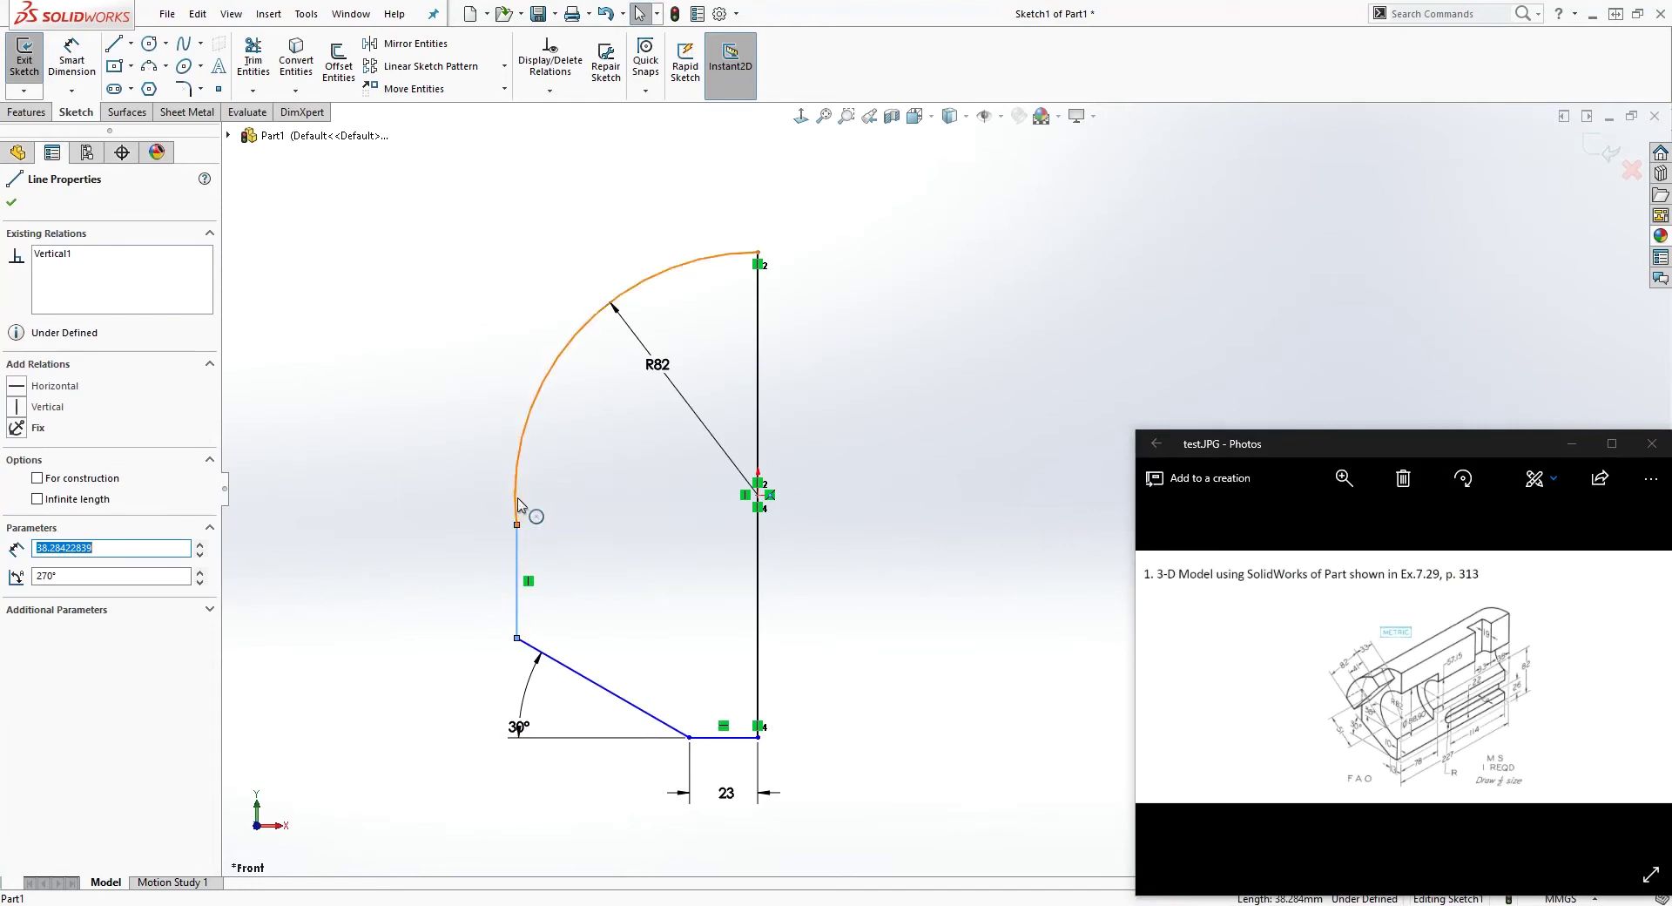
{"action": "left_click", "coordinate": [519, 508], "text": "ctrl"}
{"action": "left_click", "coordinate": [14, 484]}
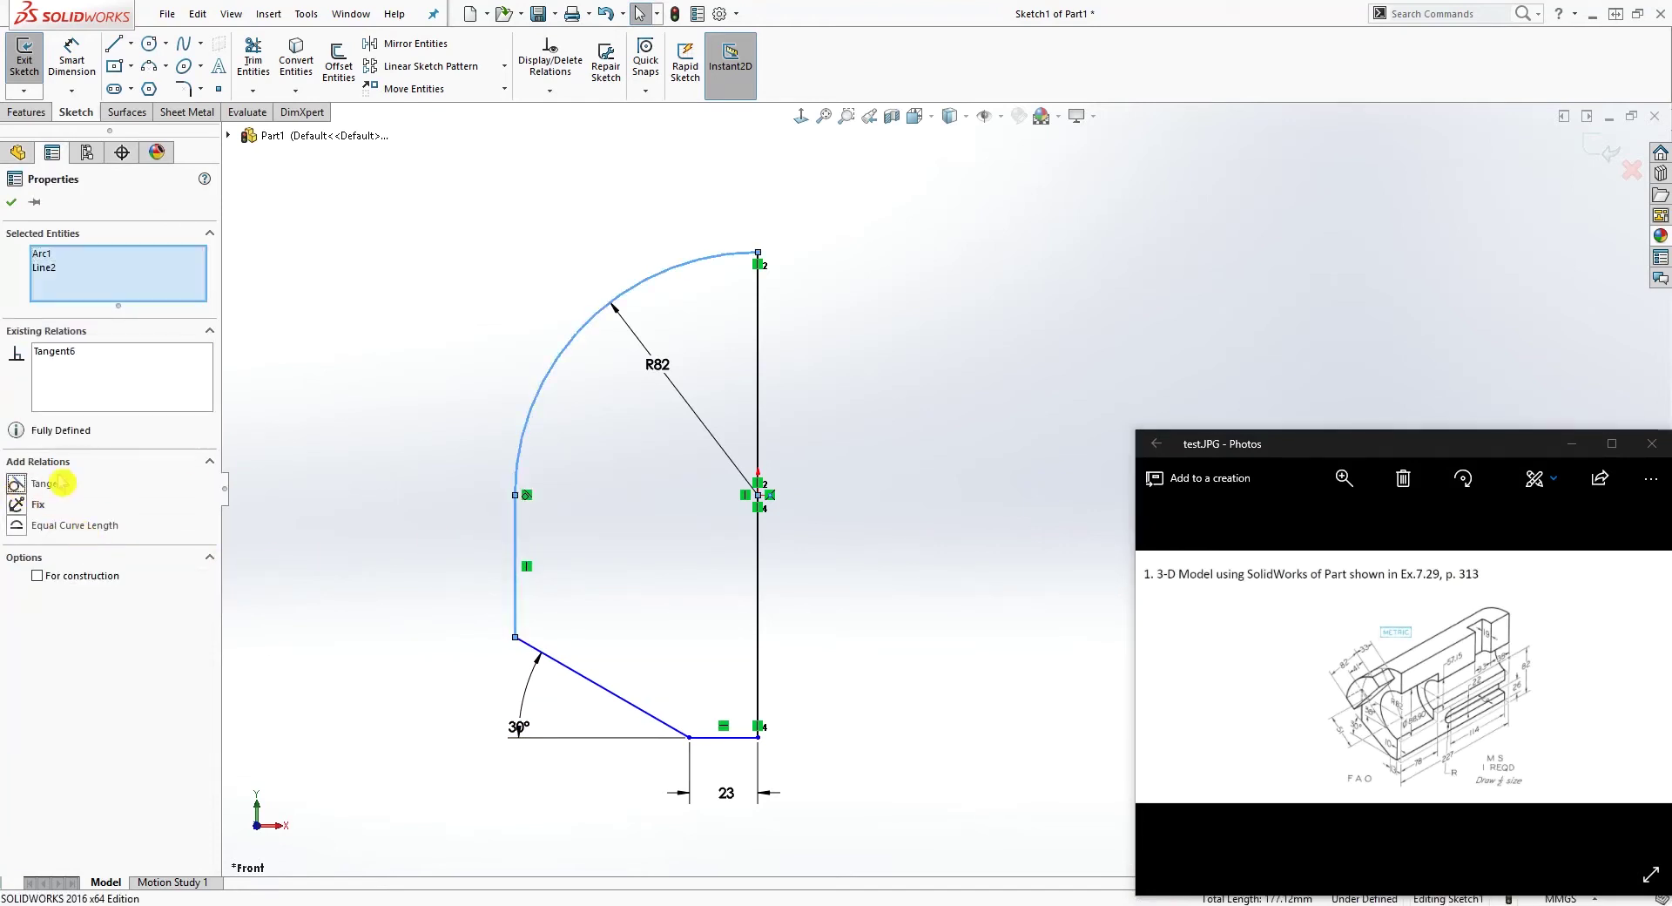
Reposition the profile's short bottom line and dimension the vertical distance from the origin to its end on the long vertical line at 82 mm.
{"action": "left_click", "coordinate": [834, 433]}
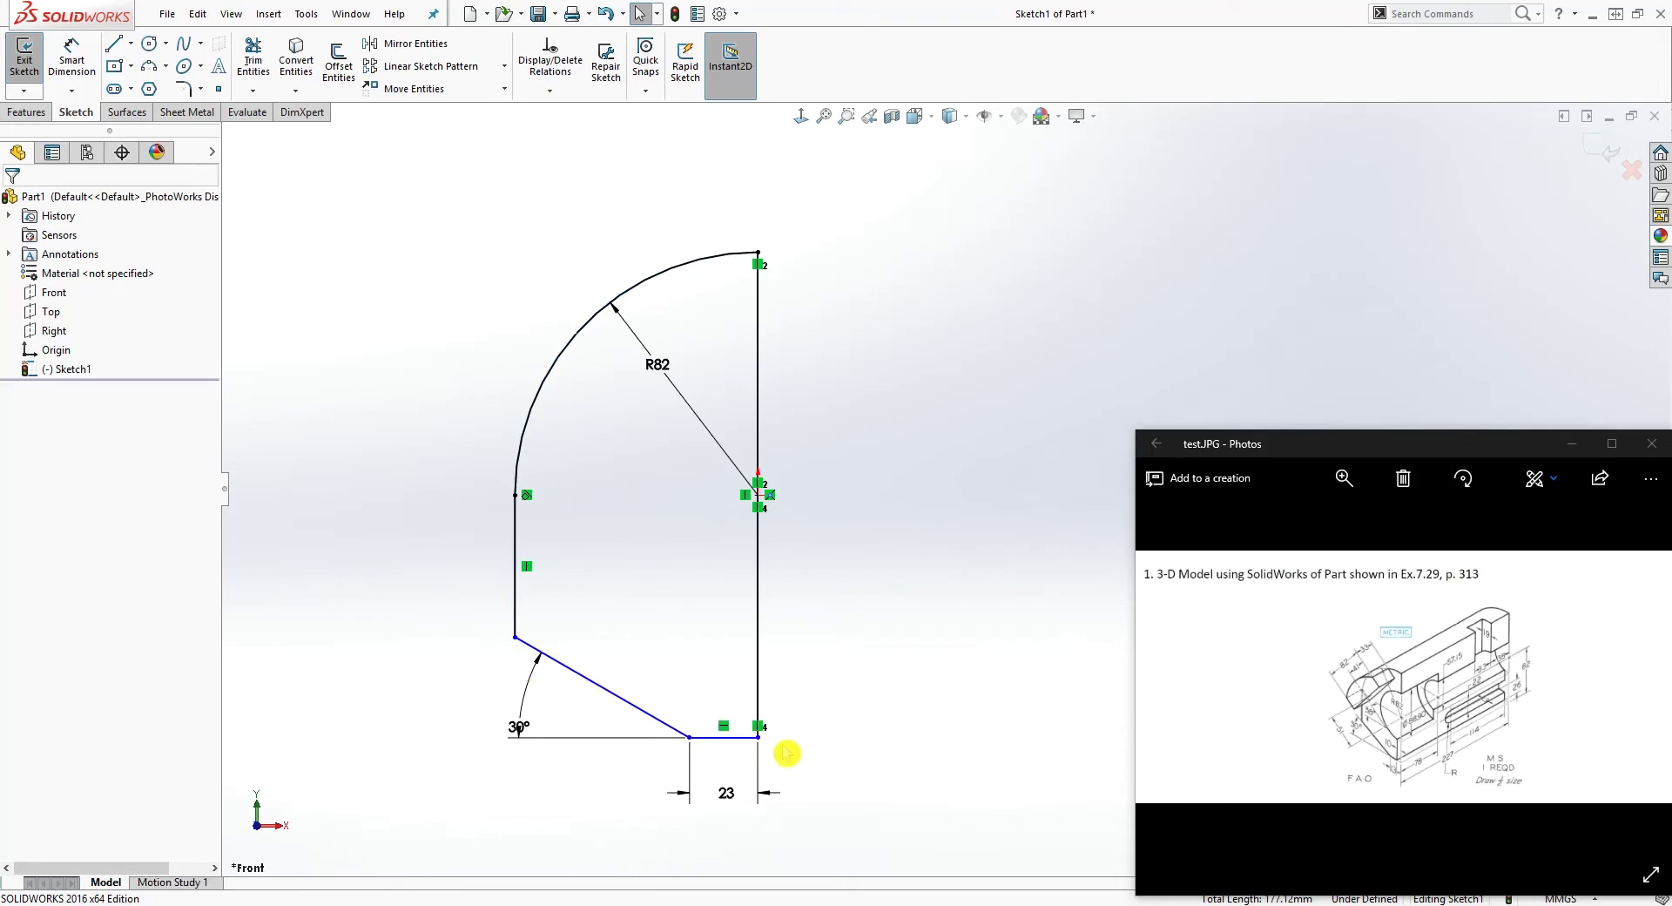
{"action": "mouse_move", "coordinate": [759, 738]}
{"action": "left_mouse_down"}
{"action": "mouse_move", "coordinate": [760, 696]}
{"action": "mouse_move", "coordinate": [758, 723]}
{"action": "left_mouse_up"}
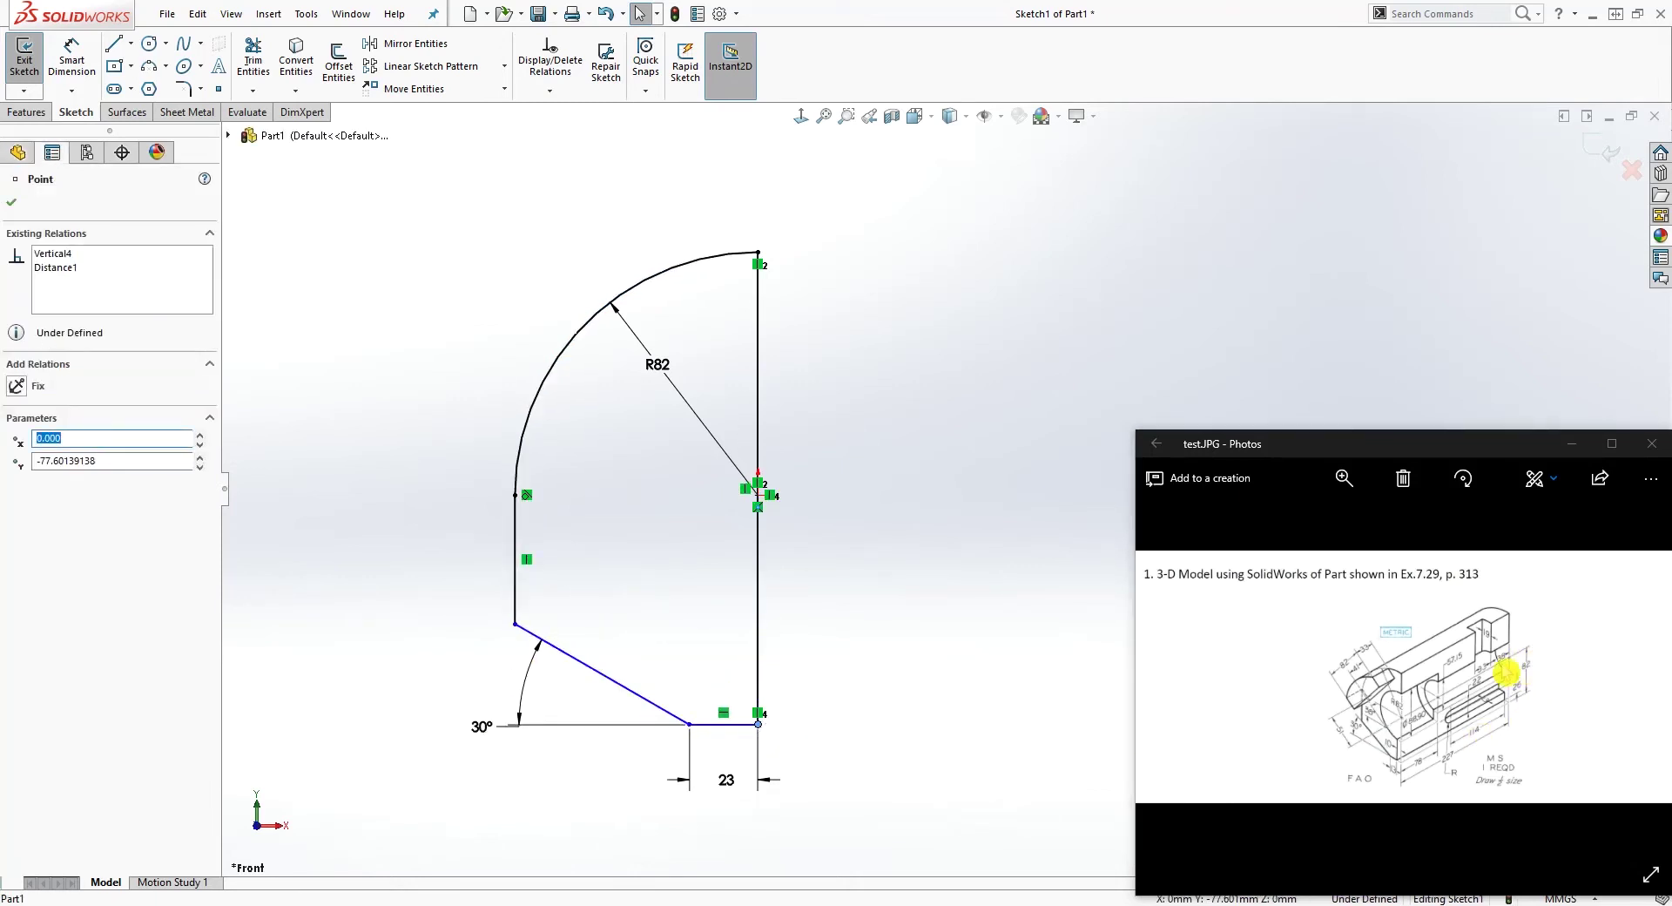
{"action": "right_click_drag", "start_coordinate": [956, 774], "coordinate": [898, 455]}
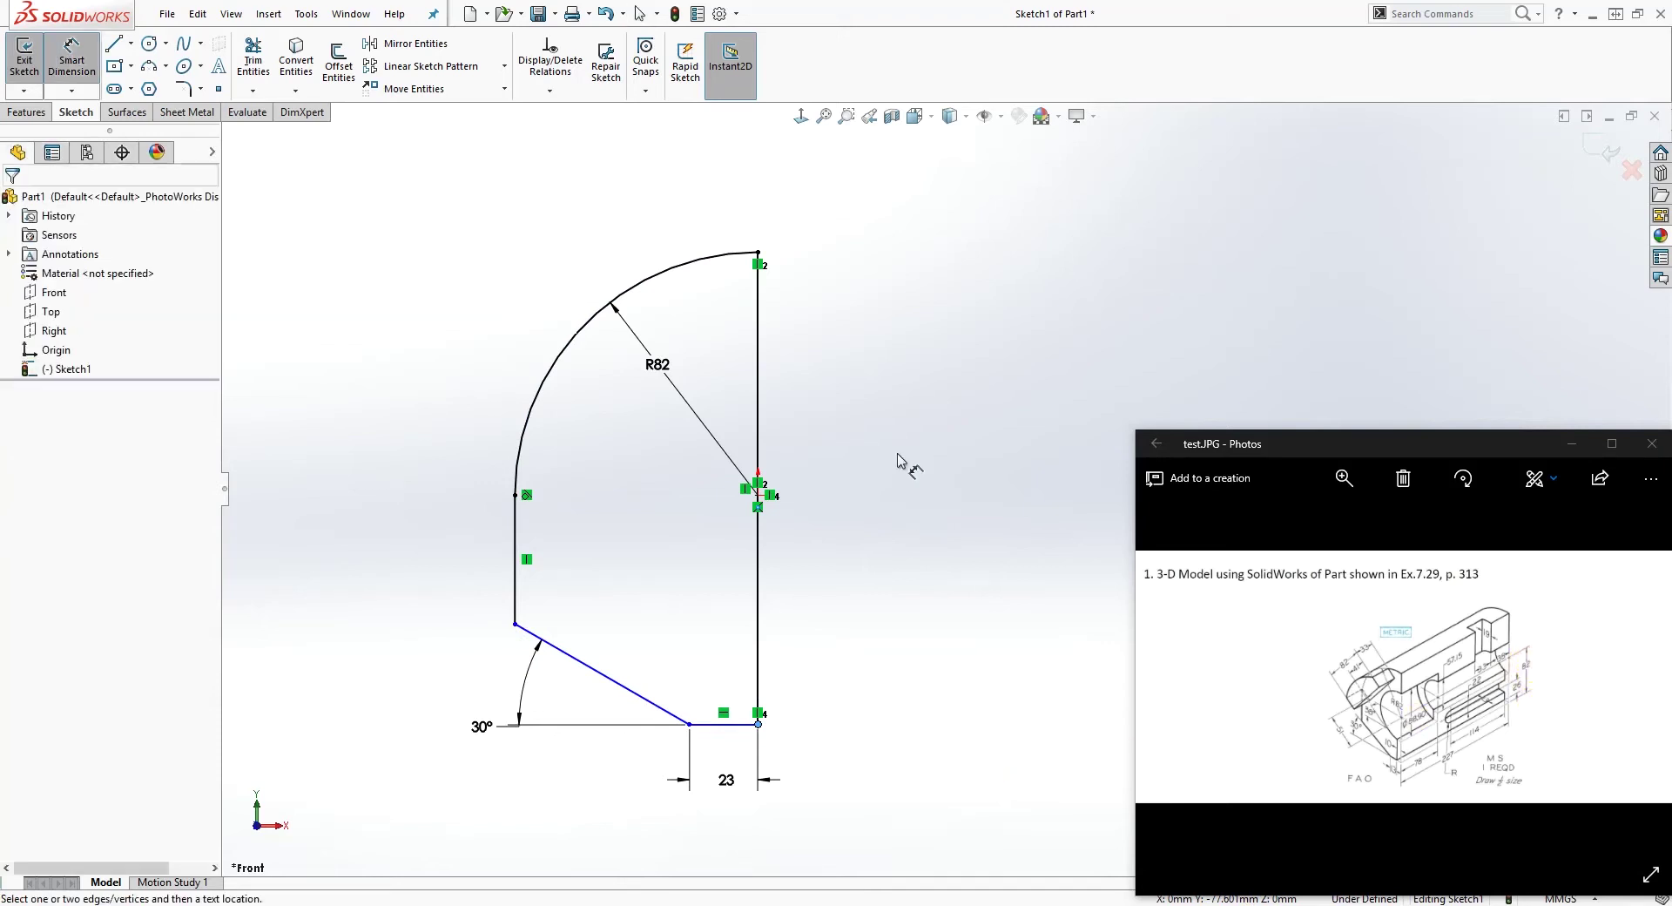
{"action": "left_click", "coordinate": [758, 496]}
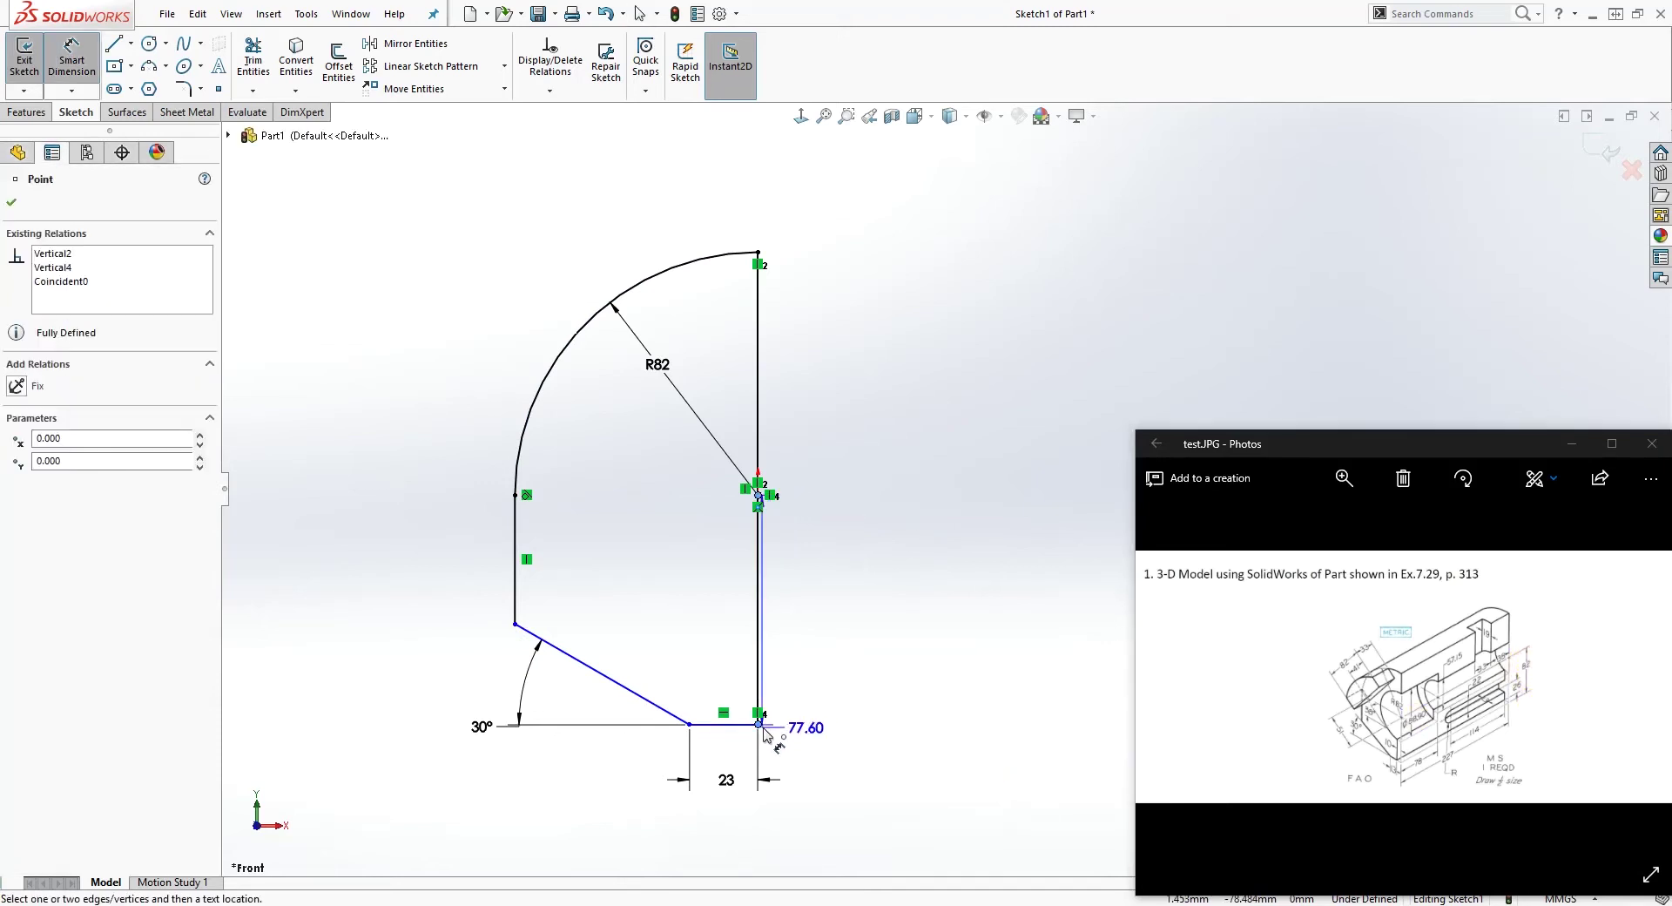
{"action": "left_click", "coordinate": [952, 657]}
{"action": "type", "text": "82"}
{"action": "key", "text": "Return"}
{"action": "key", "text": "Escape"}
Extrude the closed profile as a blind boss 227 mm deep in the reversed direction.
{"action": "mouse_move", "coordinate": [859, 548]}
{"action": "middle_mouse_down"}
{"action": "mouse_move", "coordinate": [858, 459]}
{"action": "mouse_move", "coordinate": [802, 529]}
{"action": "mouse_move", "coordinate": [808, 592]}
{"action": "mouse_move", "coordinate": [740, 562]}
{"action": "middle_mouse_up"}
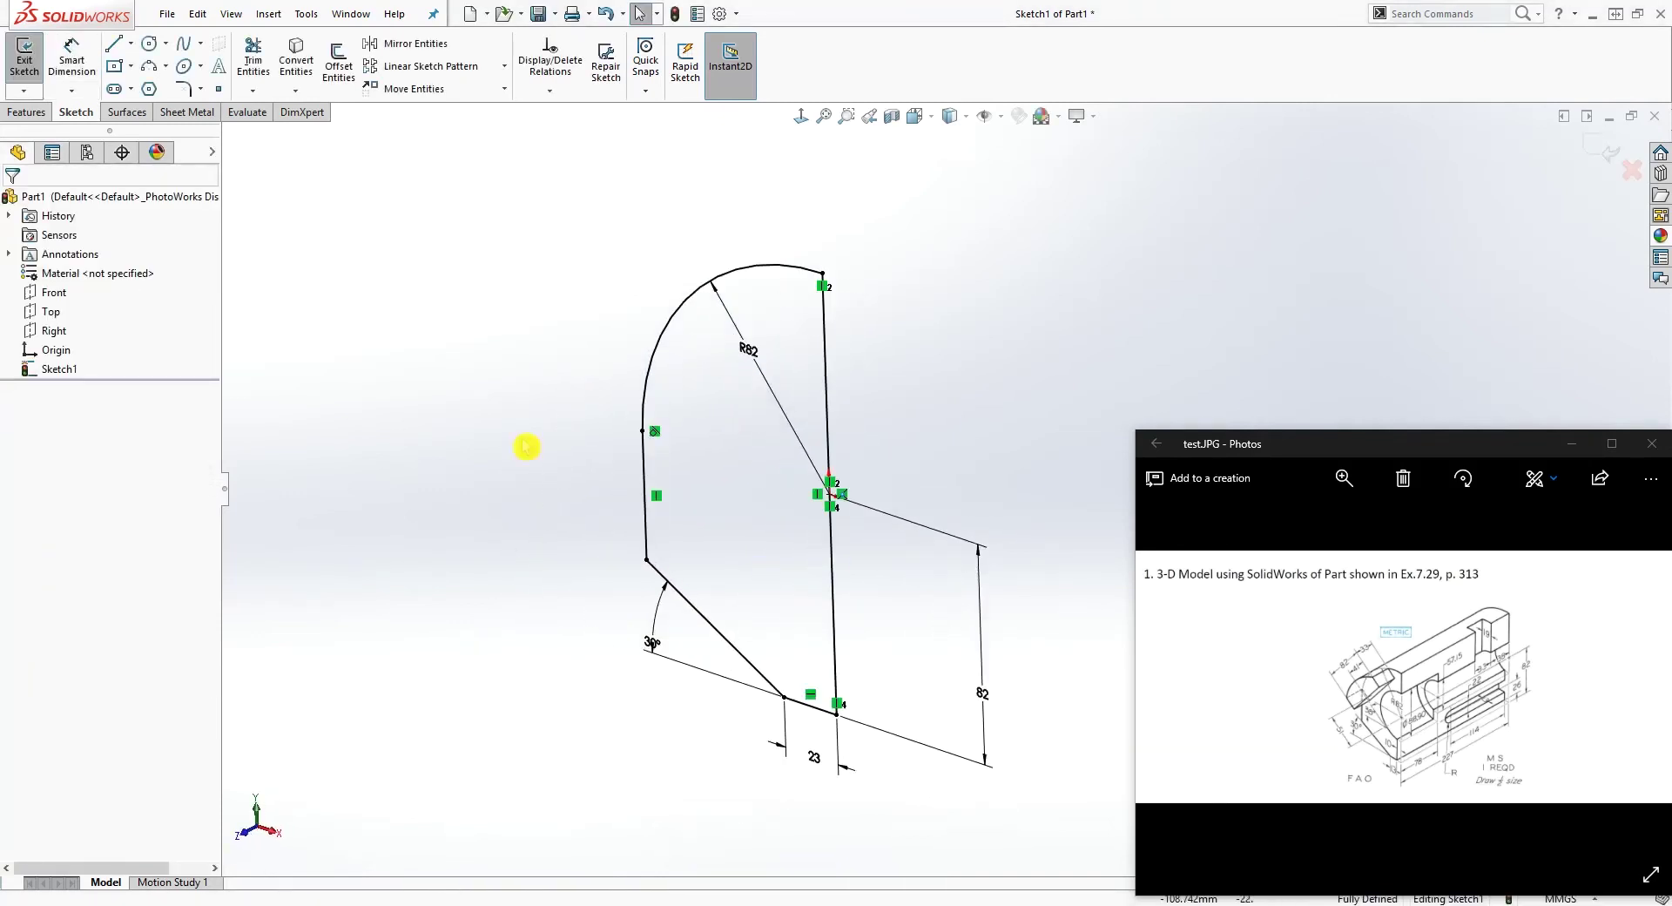
{"action": "left_click", "coordinate": [26, 112]}
{"action": "left_click", "coordinate": [24, 63]}
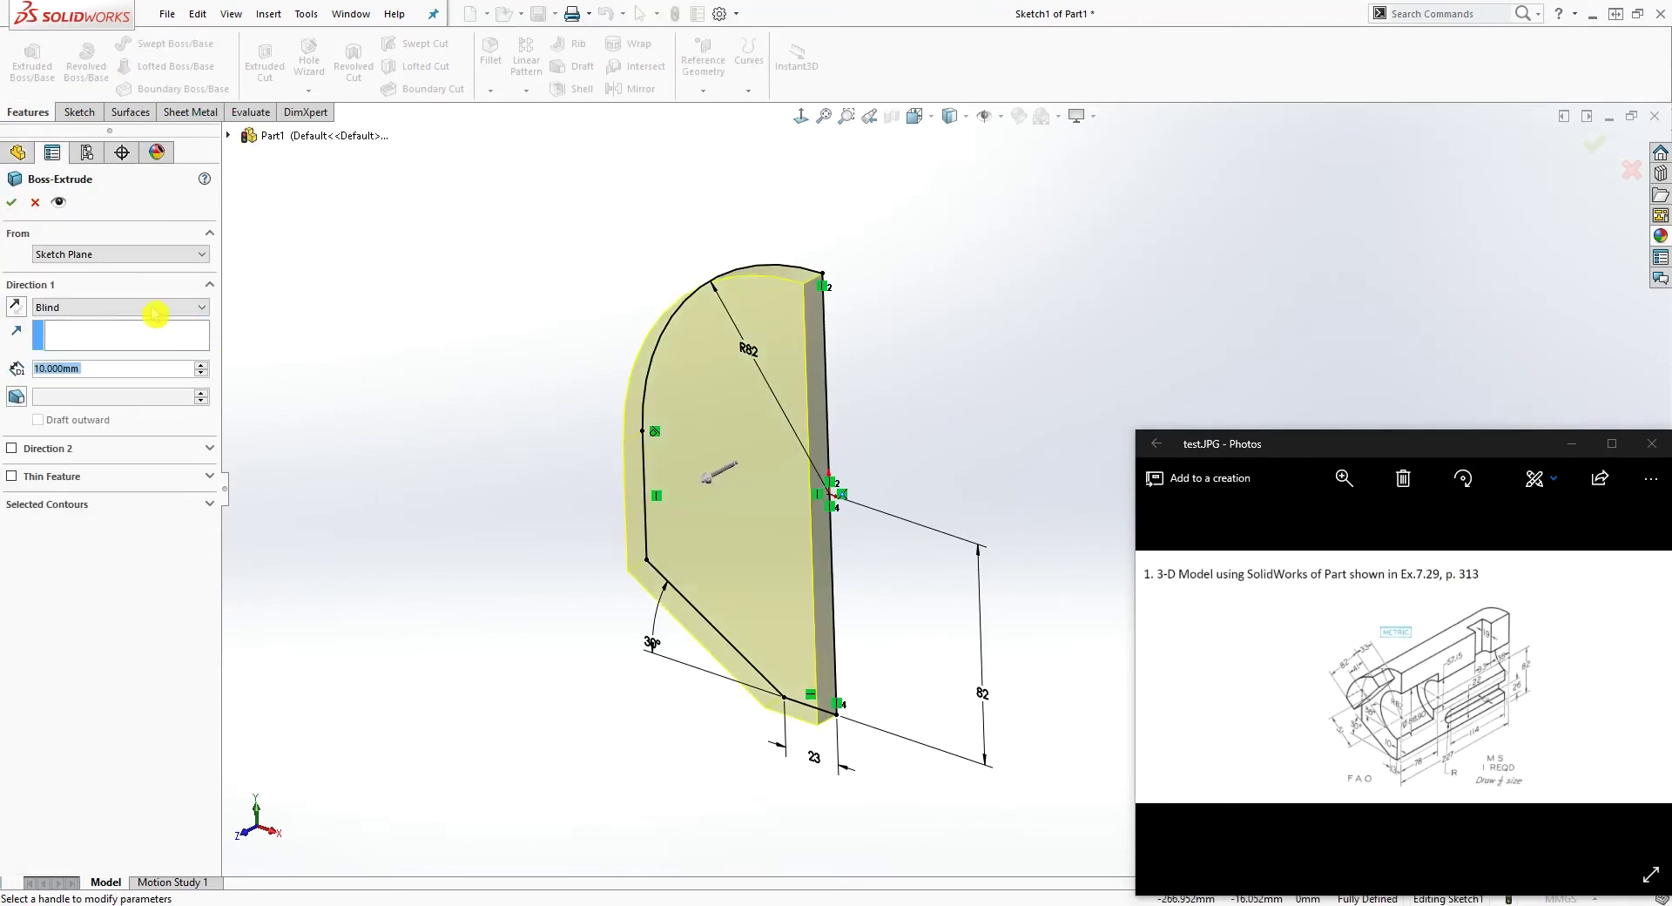
{"action": "left_click", "coordinate": [16, 307]}
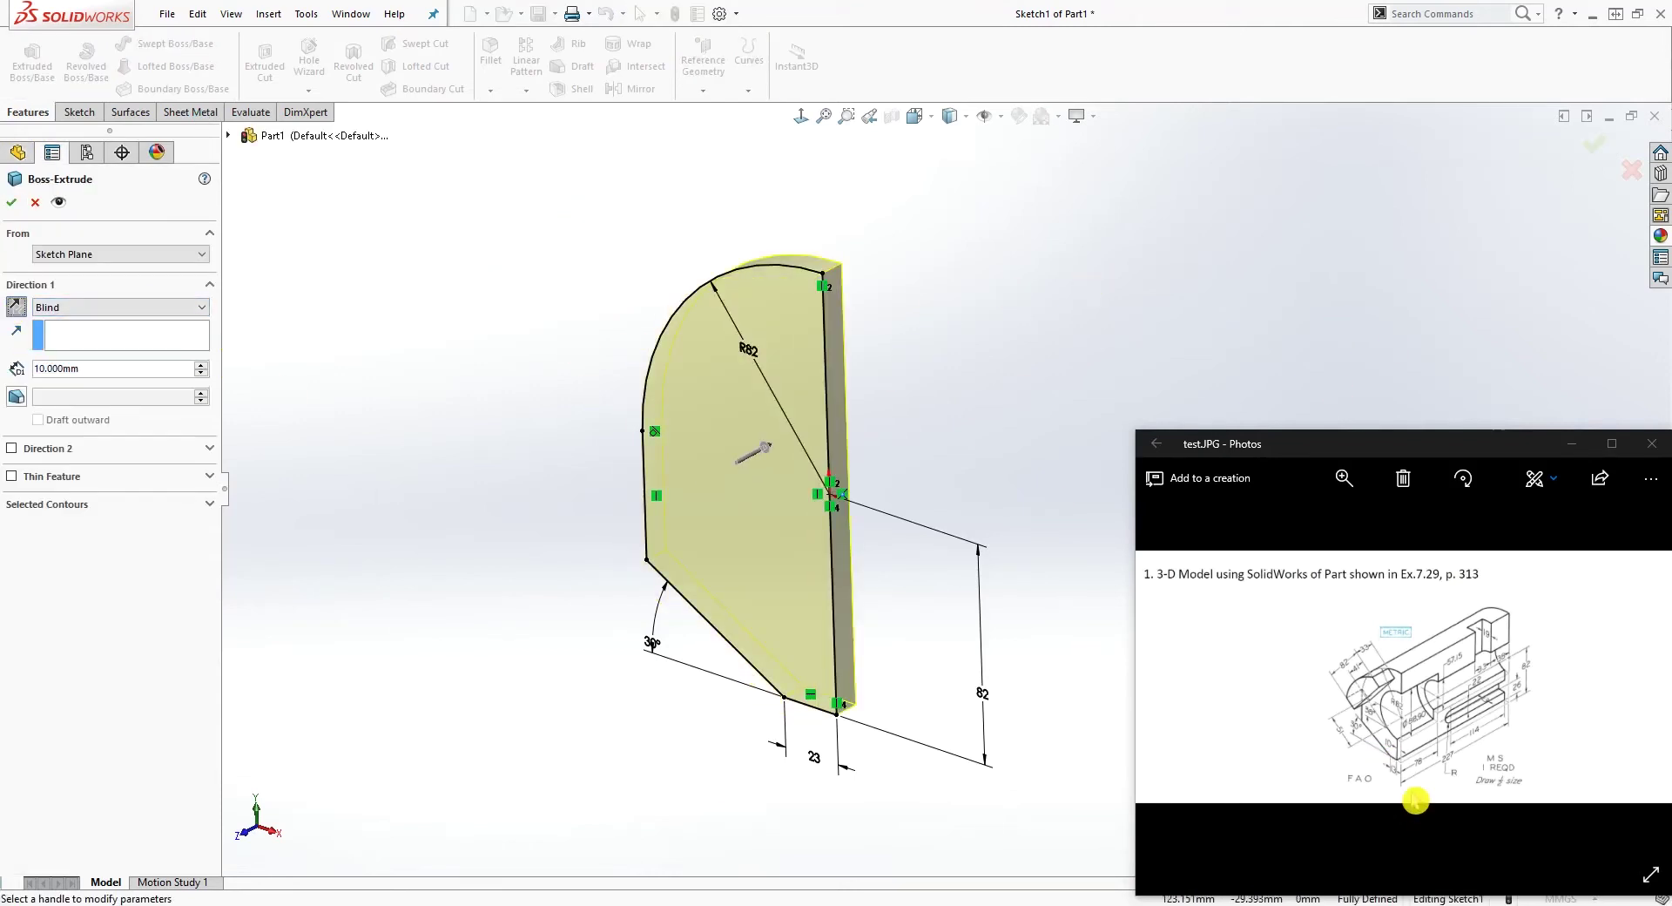
{"action": "left_click", "coordinate": [93, 368]}
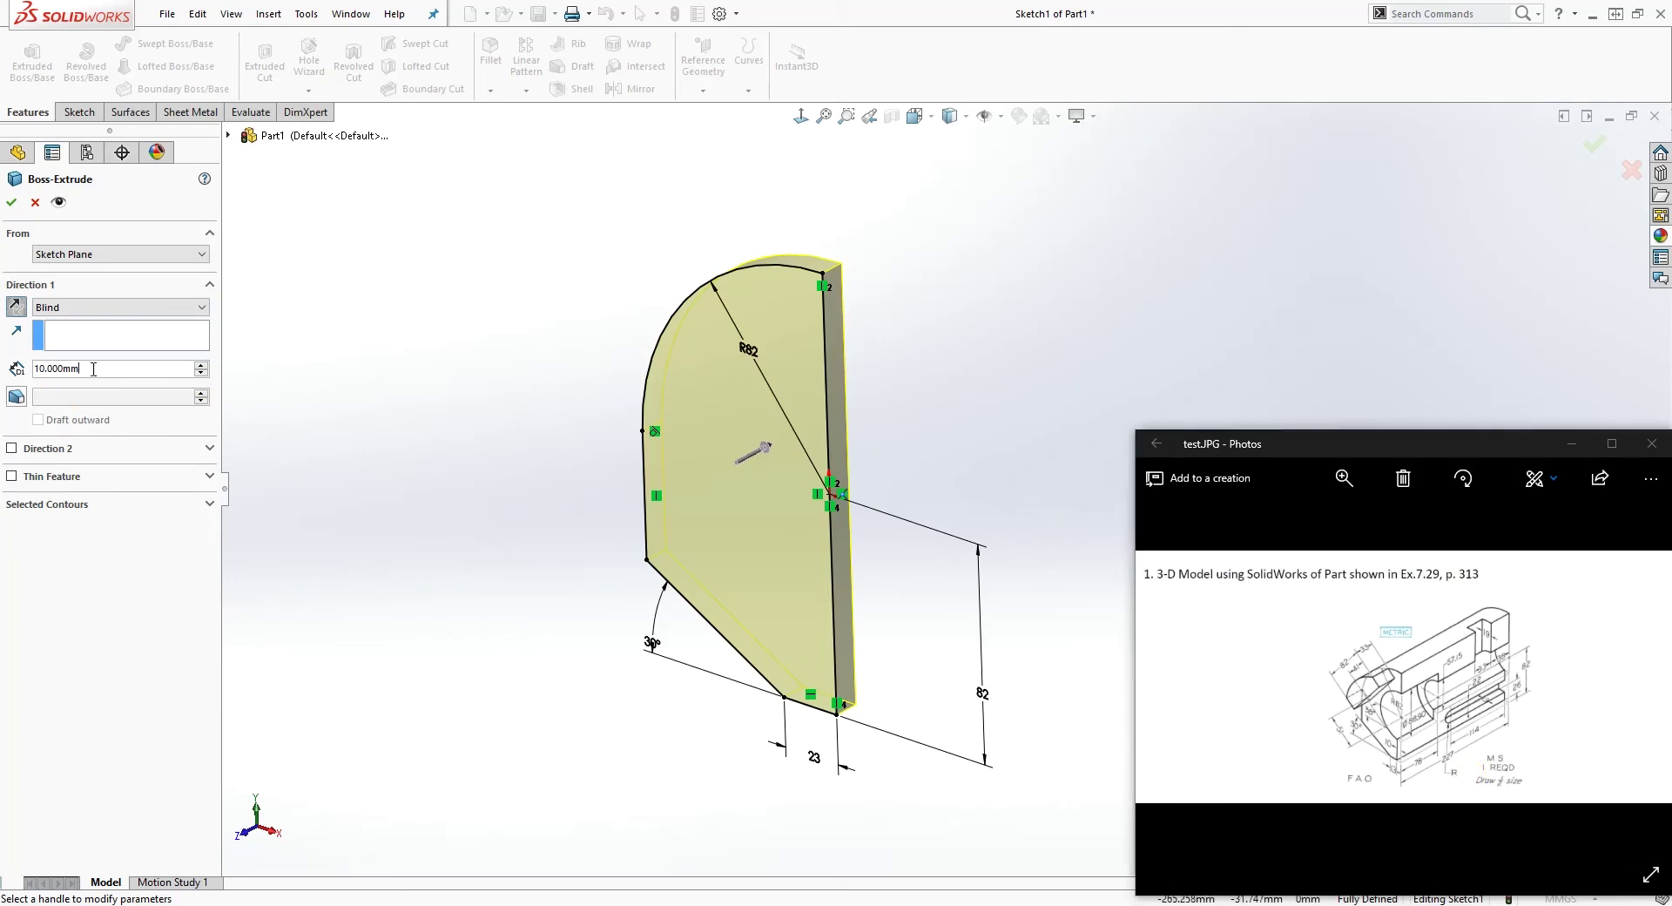
{"action": "type", "text": "227"}
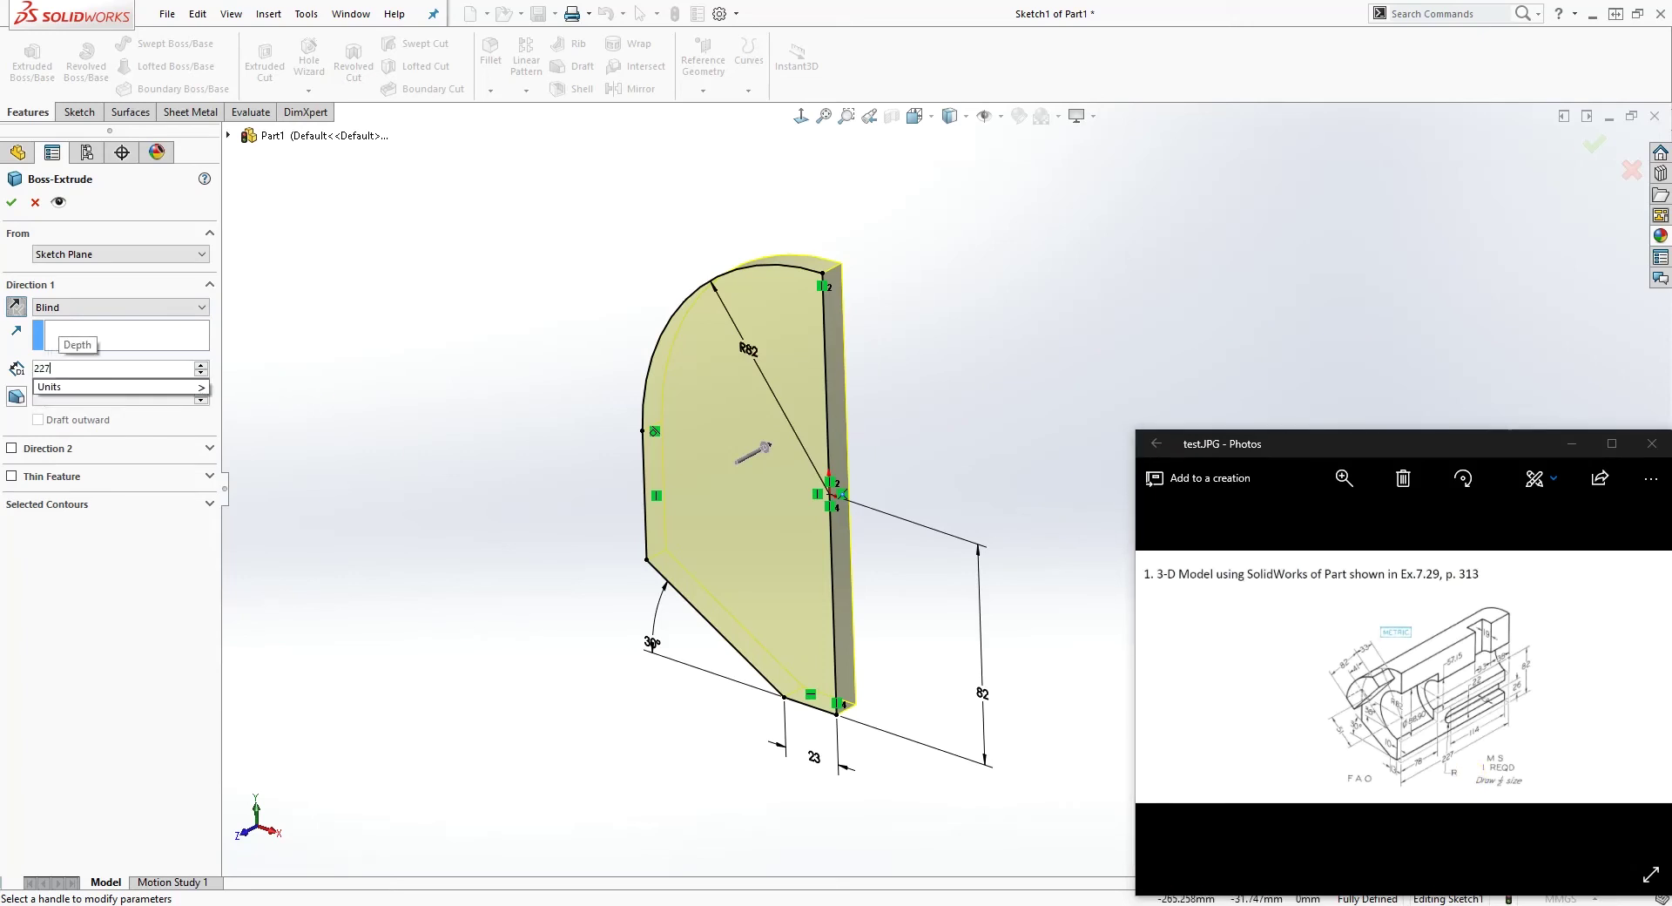
{"action": "key", "text": "Return"}
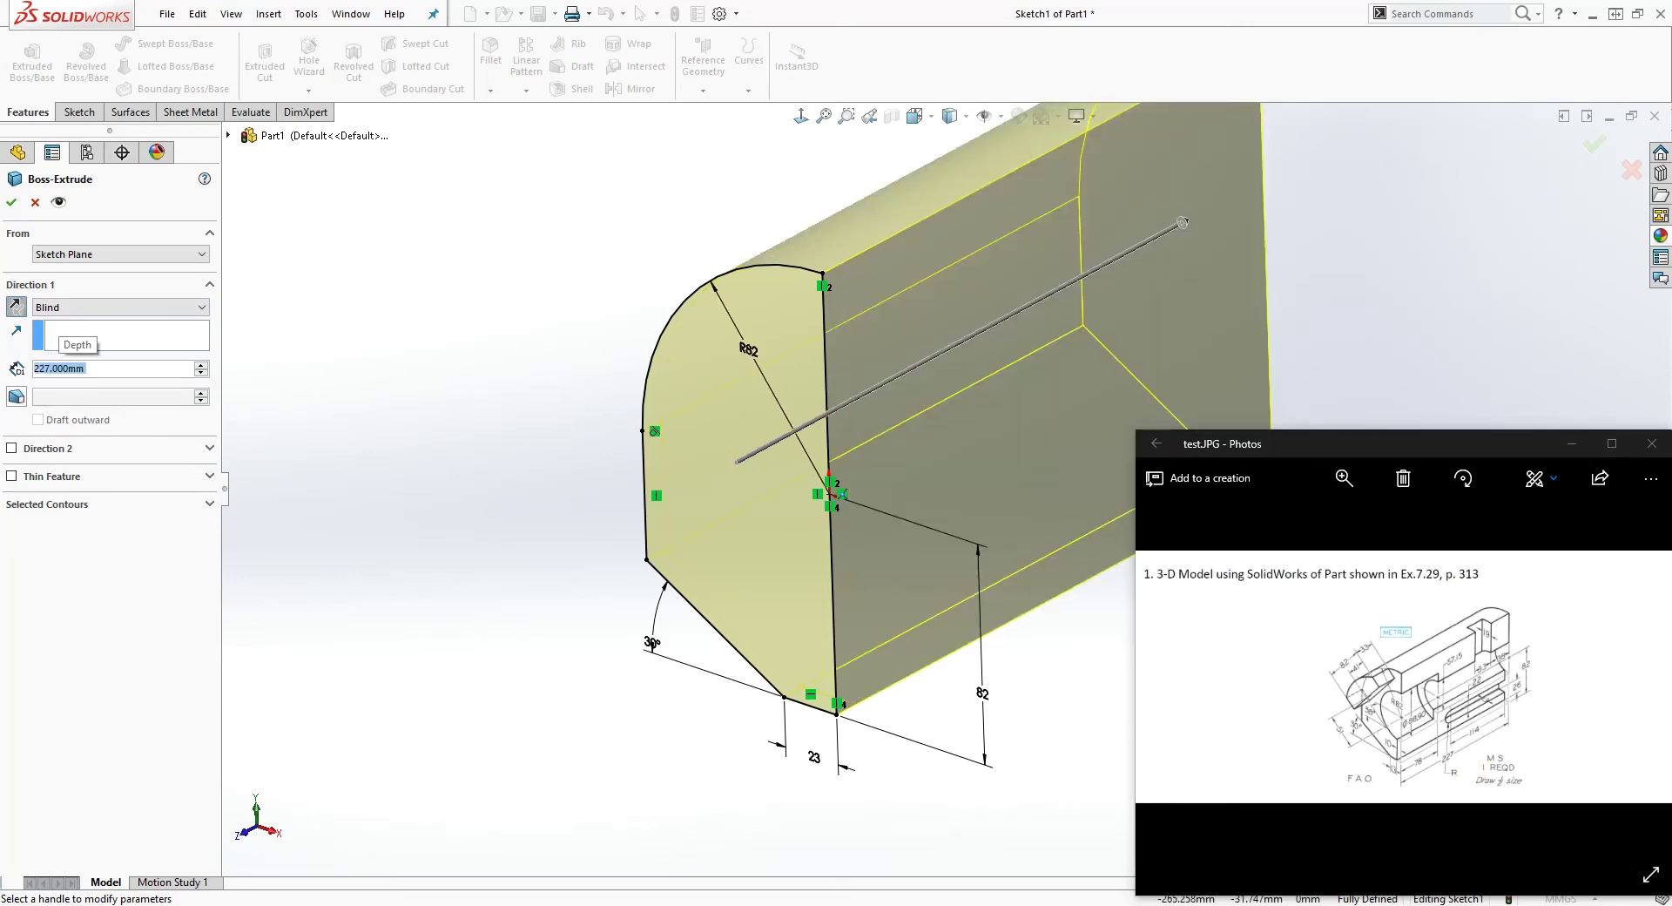
{"action": "left_click", "coordinate": [16, 208]}
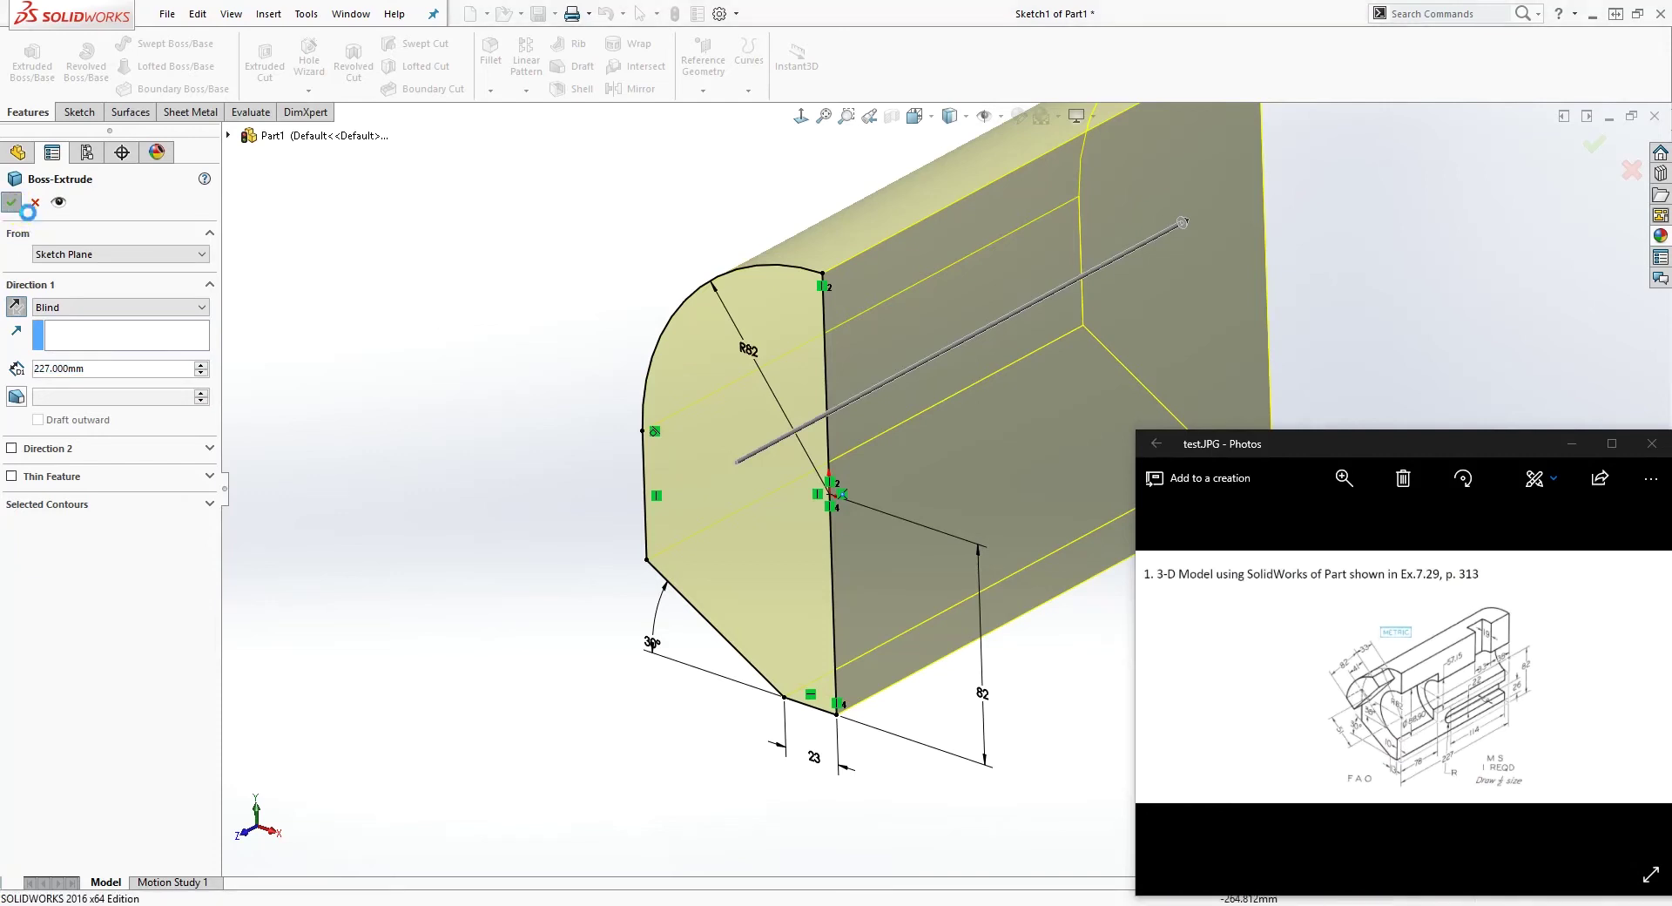
Start a new sketch on the front end face of the extruded body and view it face-on.
{"action": "middle_click_drag", "start_coordinate": [1418, 180], "coordinate": [987, 603], "text": "ctrl"}
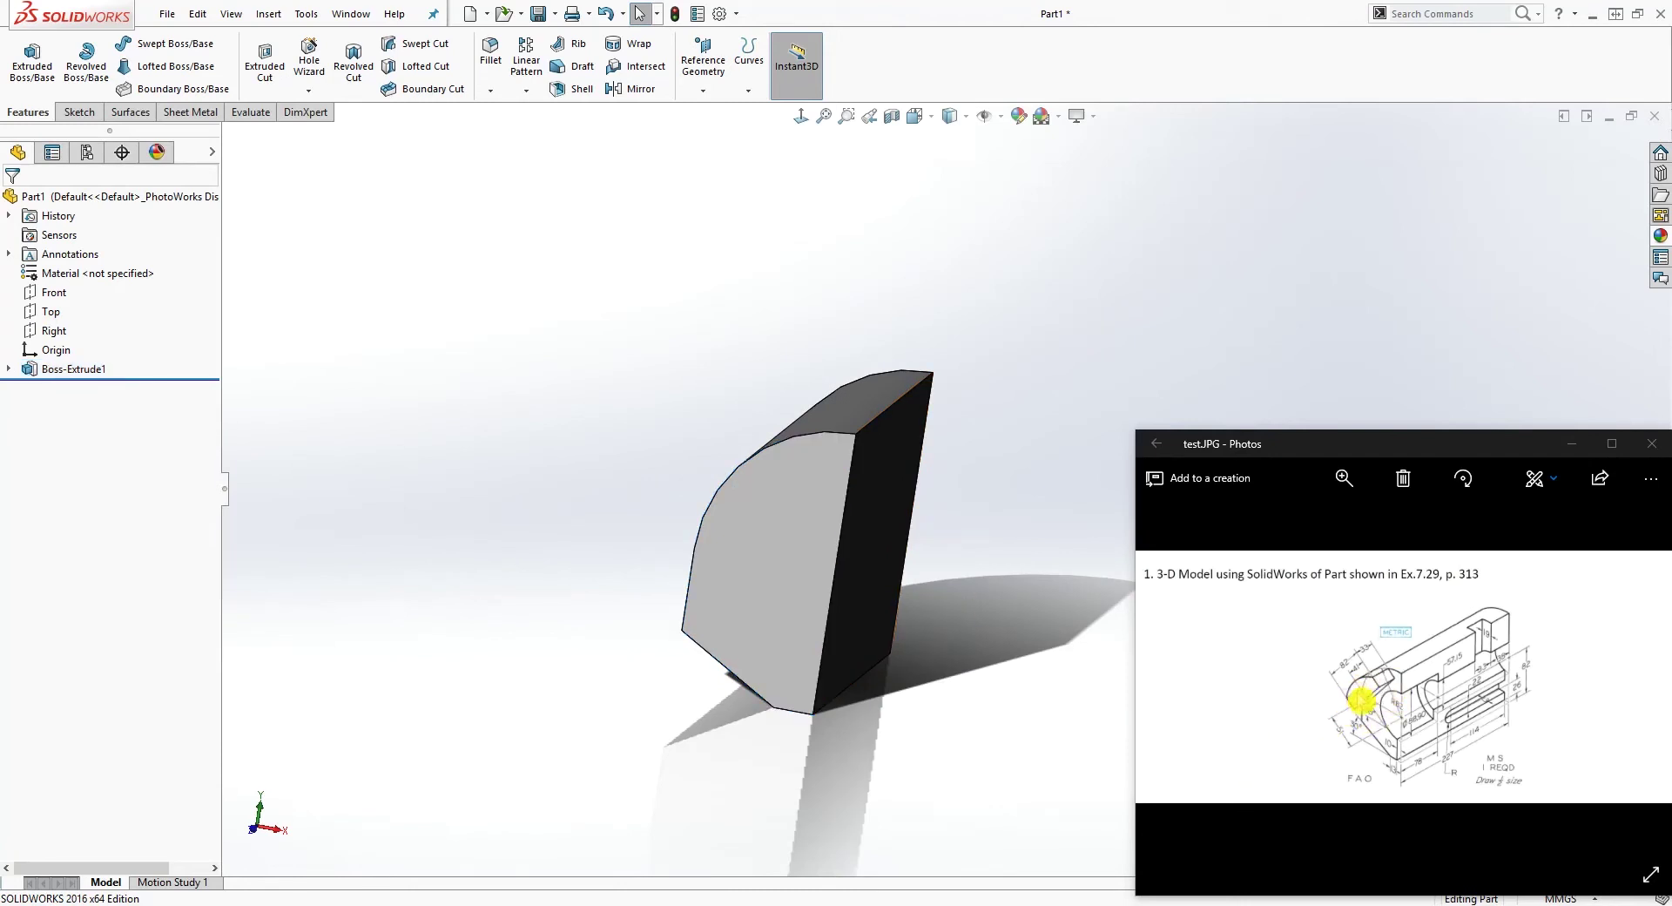
{"action": "left_click", "coordinate": [808, 476]}
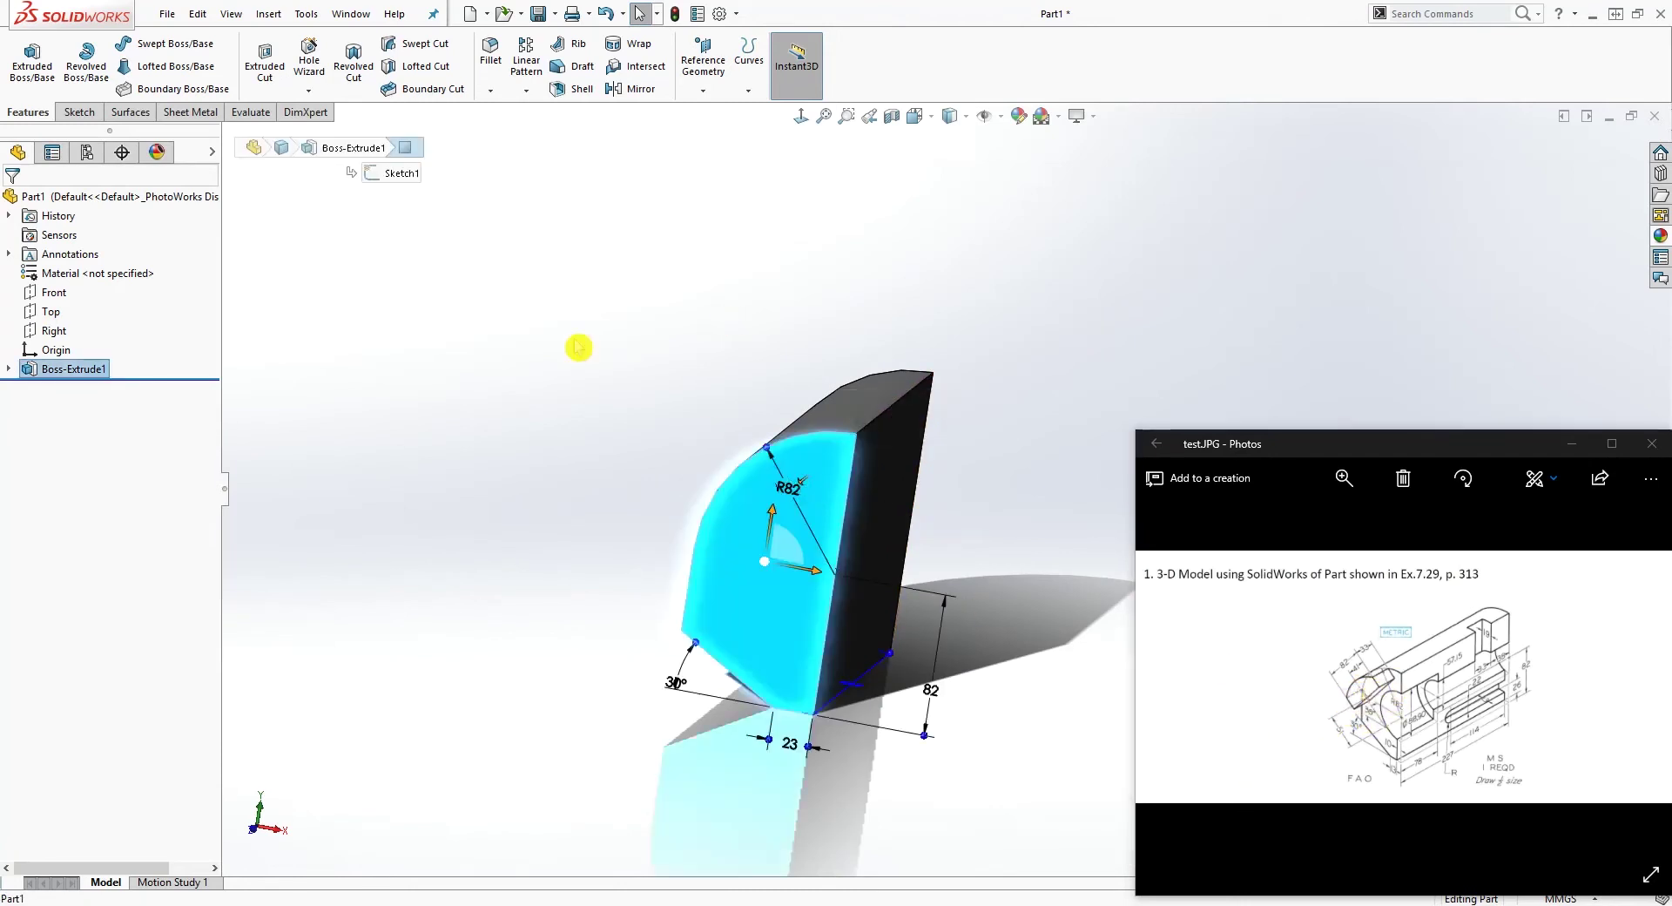
{"action": "left_click", "coordinate": [96, 110]}
{"action": "left_click", "coordinate": [24, 61]}
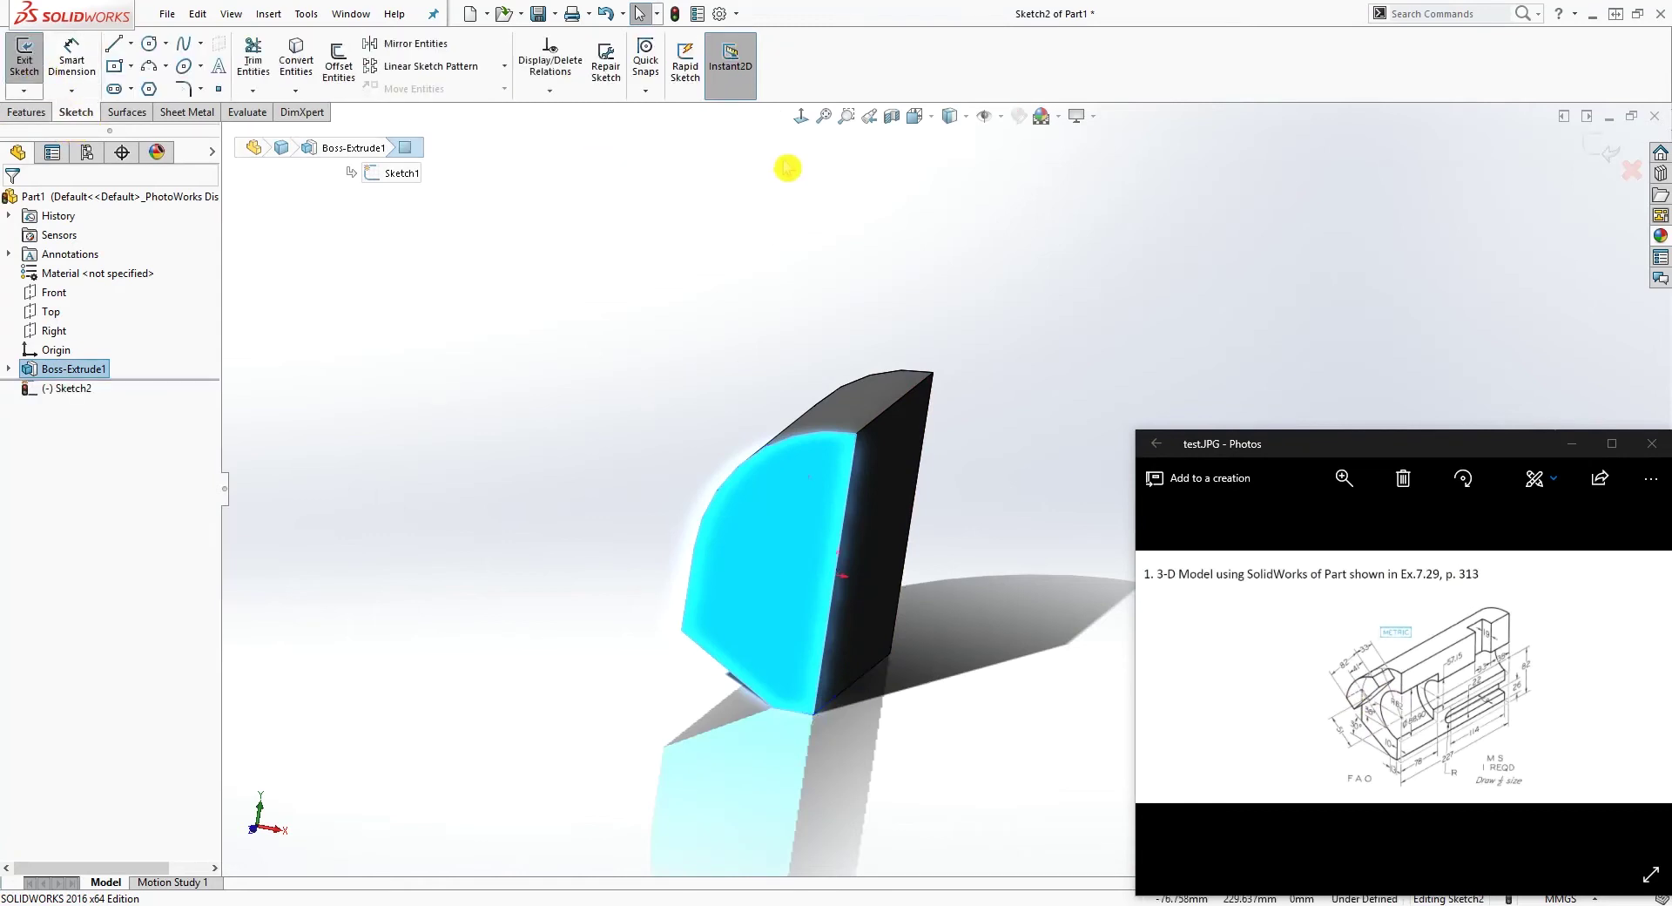
{"action": "left_click", "coordinate": [822, 117]}
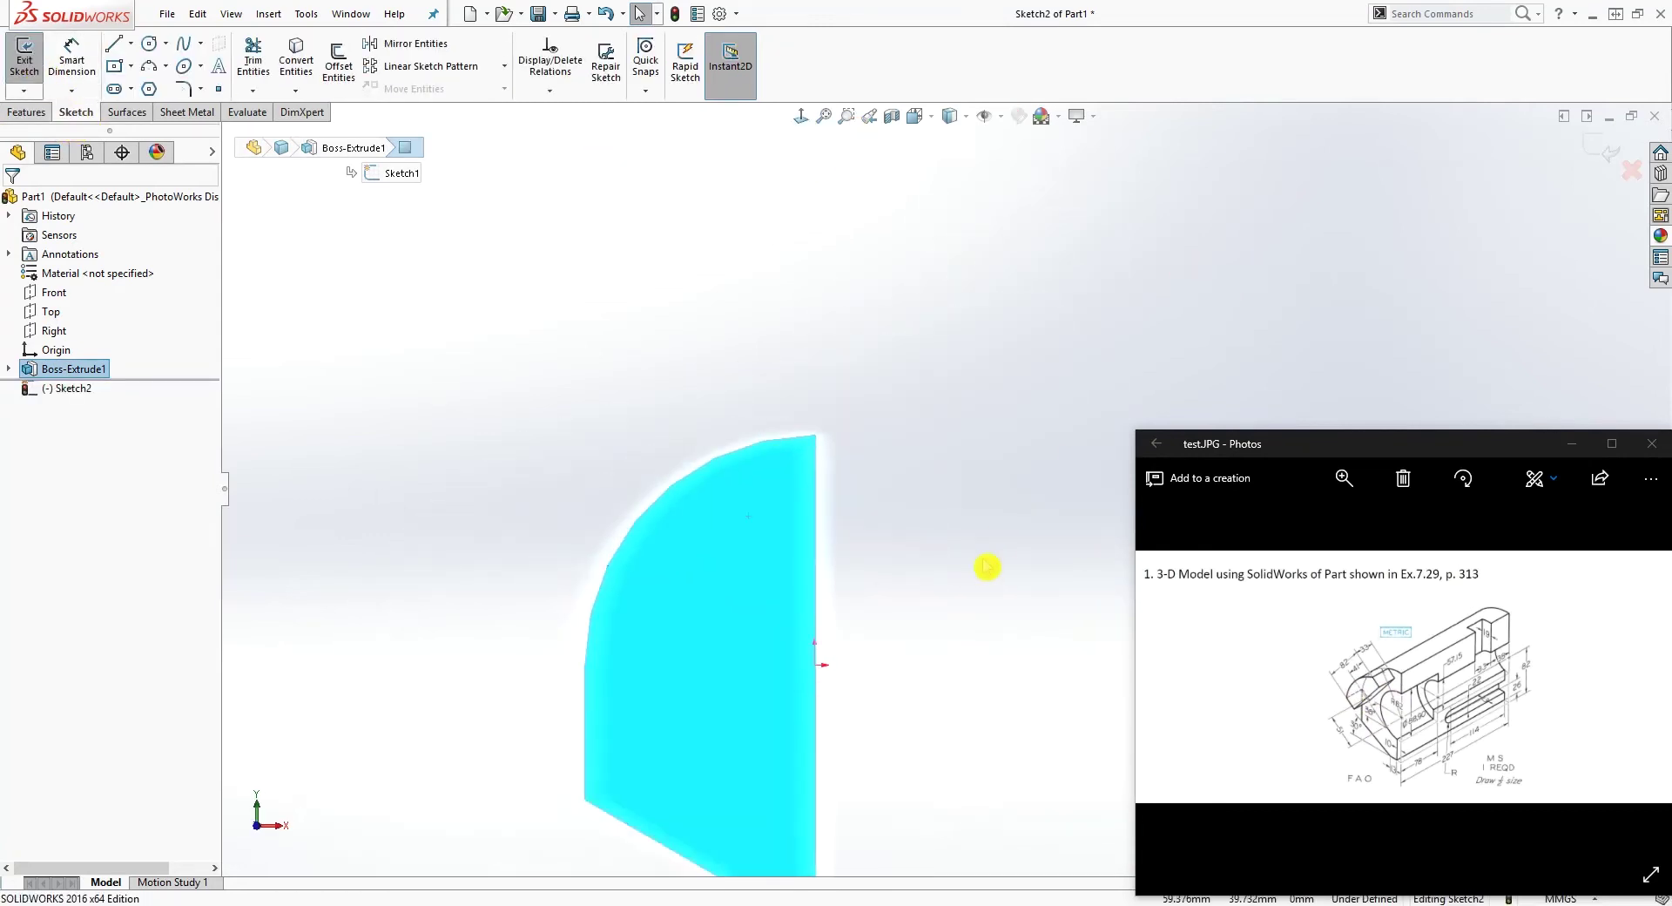
{"action": "scroll", "coordinate": [920, 703], "scroll_direction": "down", "scroll_amount": 2}
{"action": "scroll", "coordinate": [919, 703], "scroll_direction": "up", "scroll_amount": 1}
{"action": "scroll", "coordinate": [910, 694], "scroll_direction": "down", "scroll_amount": 1}
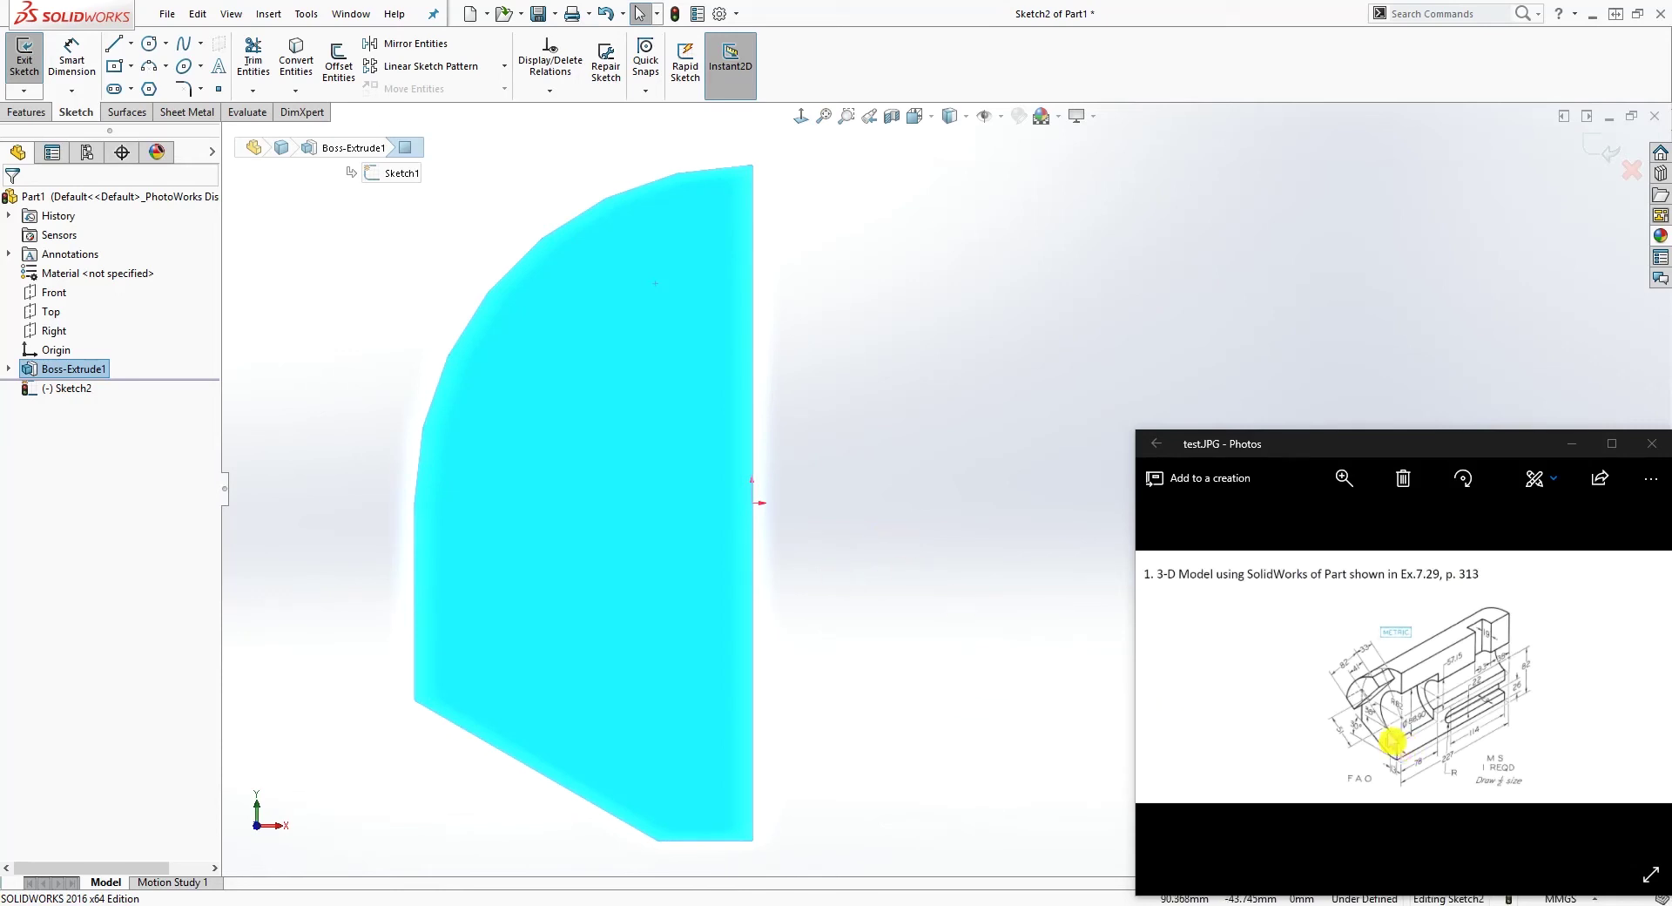
{"action": "left_click", "coordinate": [910, 562]}
Sketch two lines from the origin: a horizontal one about 70 mm long and one about 71 mm long sloping up toward the curved edge.
{"action": "key", "text": "l"}
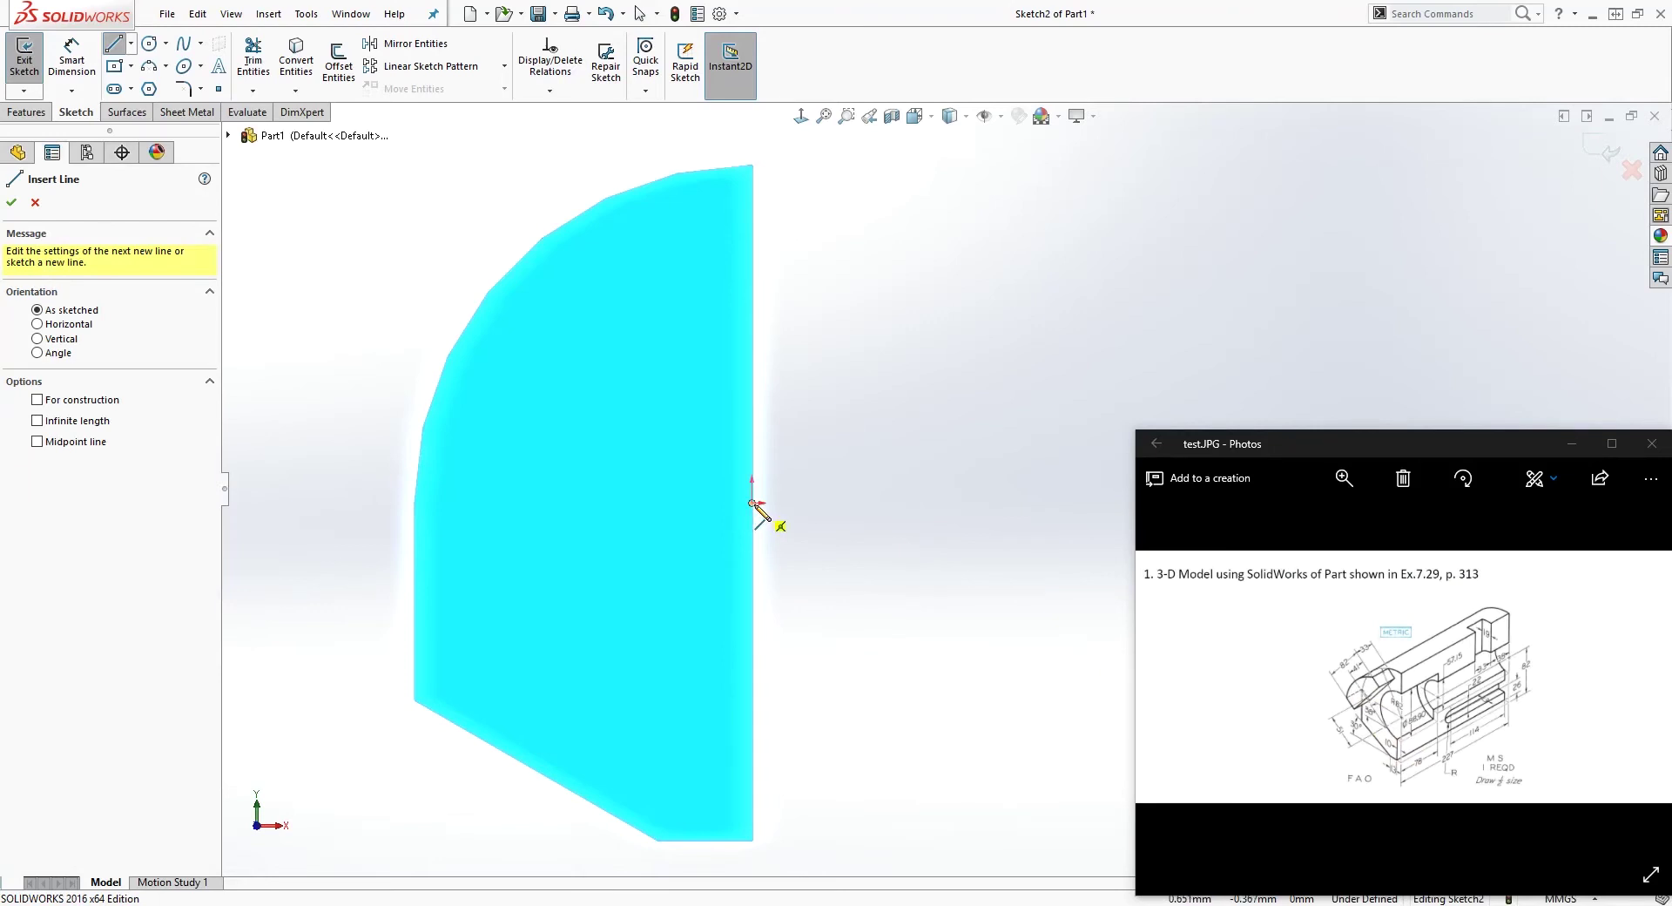
{"action": "left_click", "coordinate": [753, 502]}
{"action": "left_click", "coordinate": [462, 502]}
{"action": "key", "text": "Escape"}
{"action": "left_click", "coordinate": [885, 575]}
{"action": "key", "text": "l"}
{"action": "left_click", "coordinate": [753, 502]}
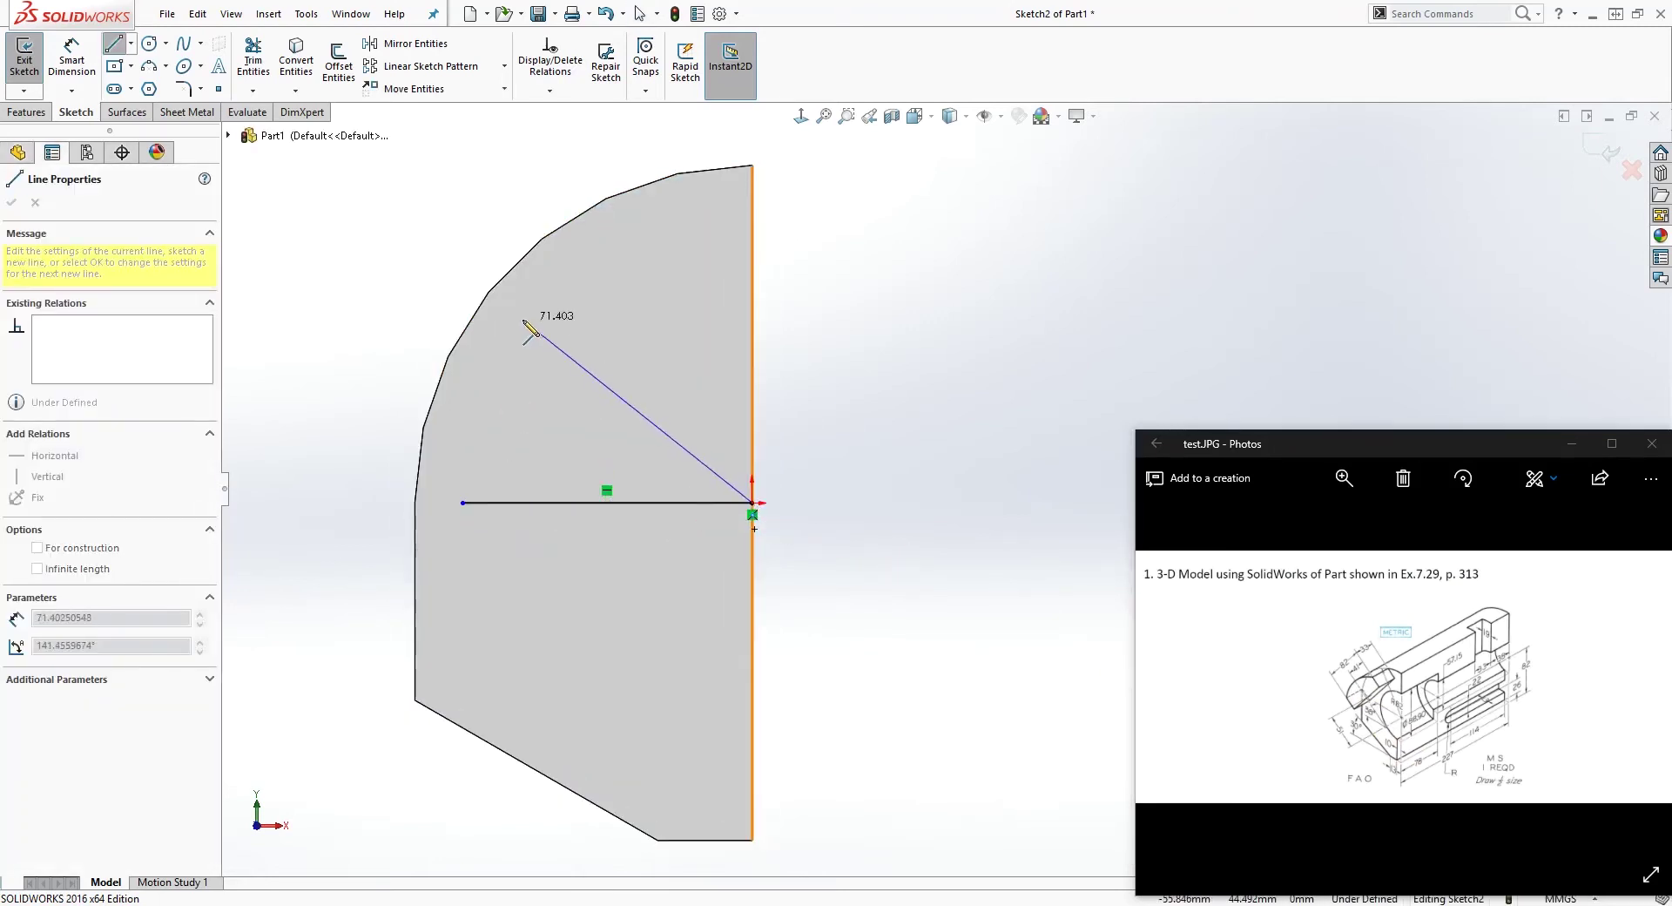
{"action": "left_click", "coordinate": [523, 320]}
{"action": "key", "text": "Escape"}
{"action": "left_click", "coordinate": [789, 723]}
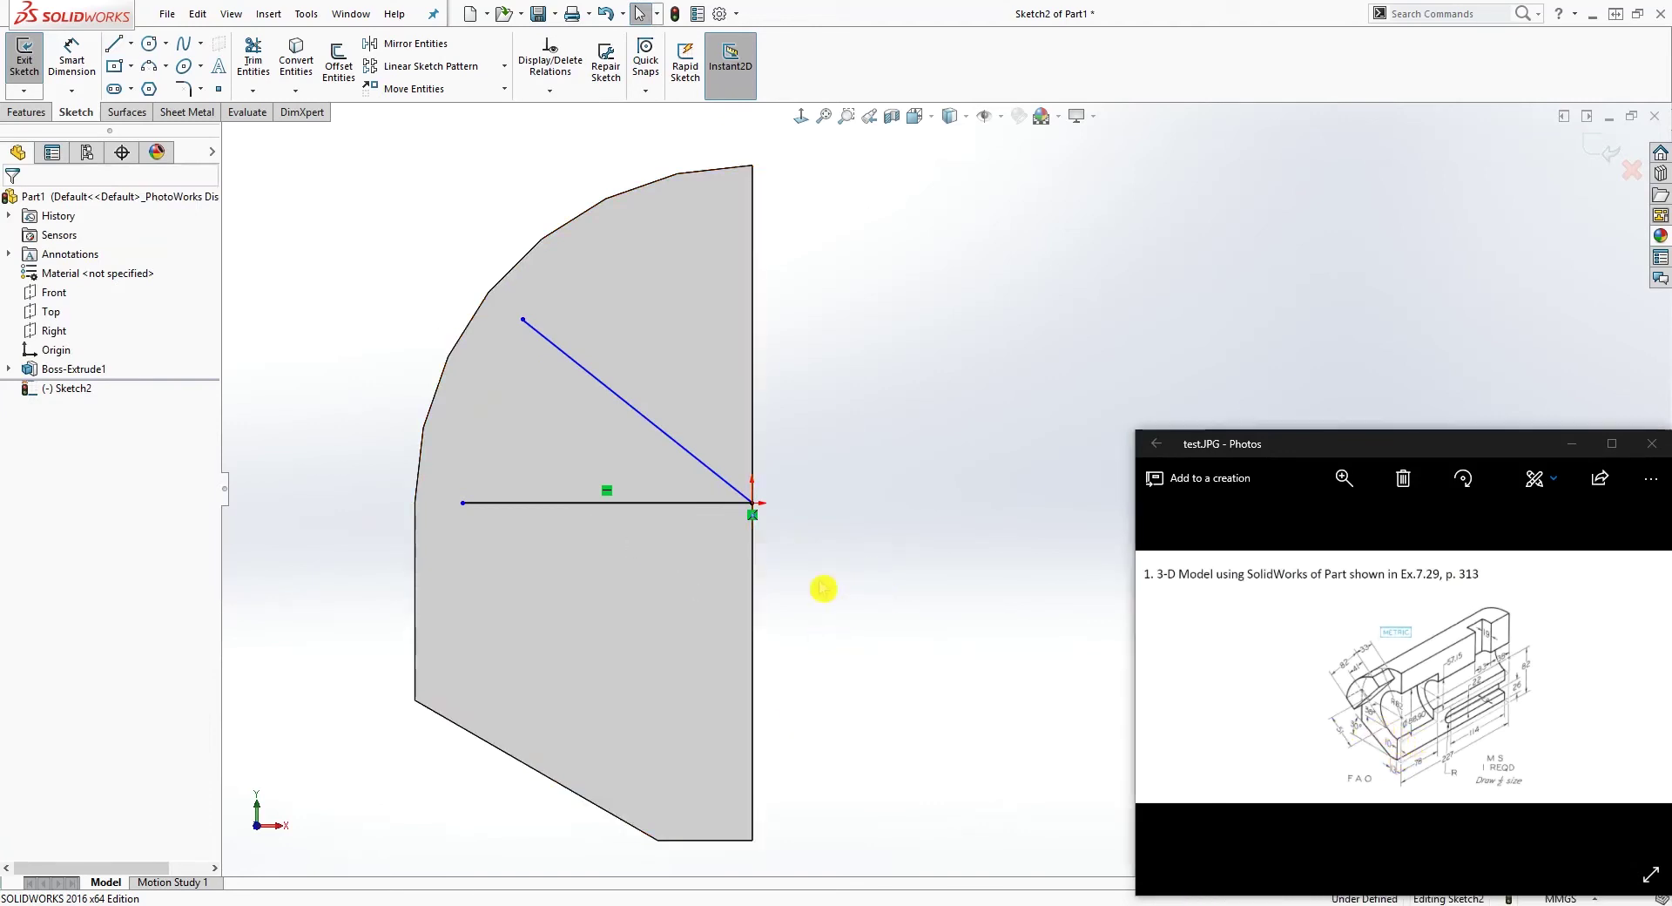
Dimension the angle between the sloped line and the horizontal line at 38 degrees.
{"action": "right_click_drag", "start_coordinate": [824, 589], "coordinate": [814, 523]}
{"action": "left_click", "coordinate": [714, 477]}
{"action": "left_click", "coordinate": [681, 503]}
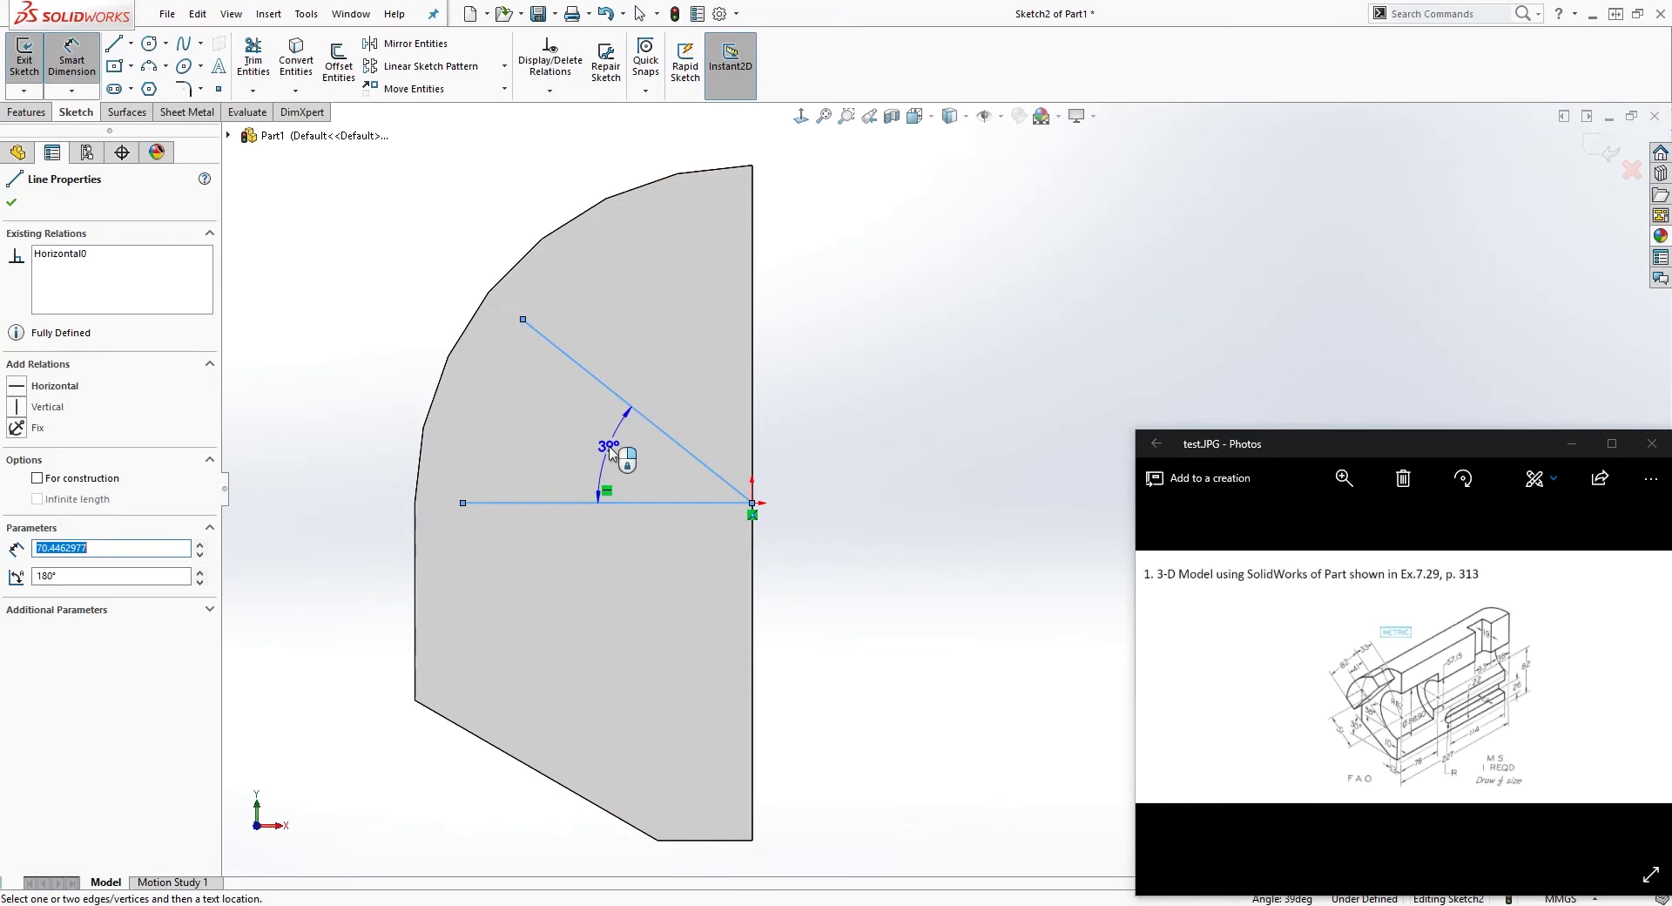
{"action": "left_click", "coordinate": [608, 453]}
{"action": "type", "text": "38"}
{"action": "key", "text": "Return"}
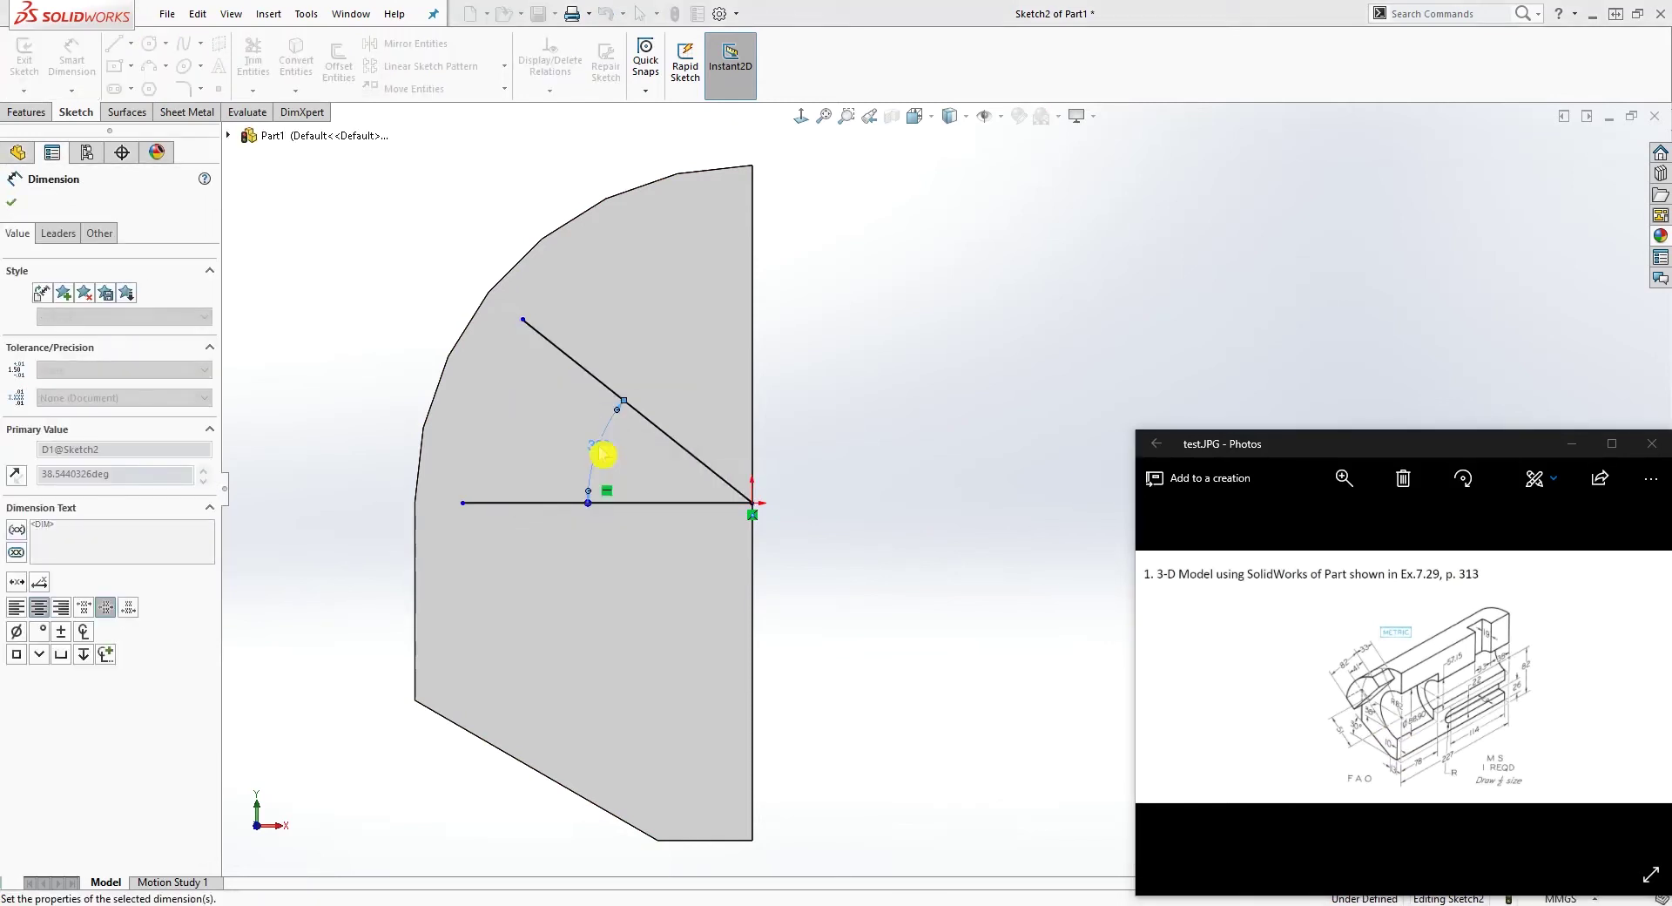
{"action": "key", "text": "Escape"}
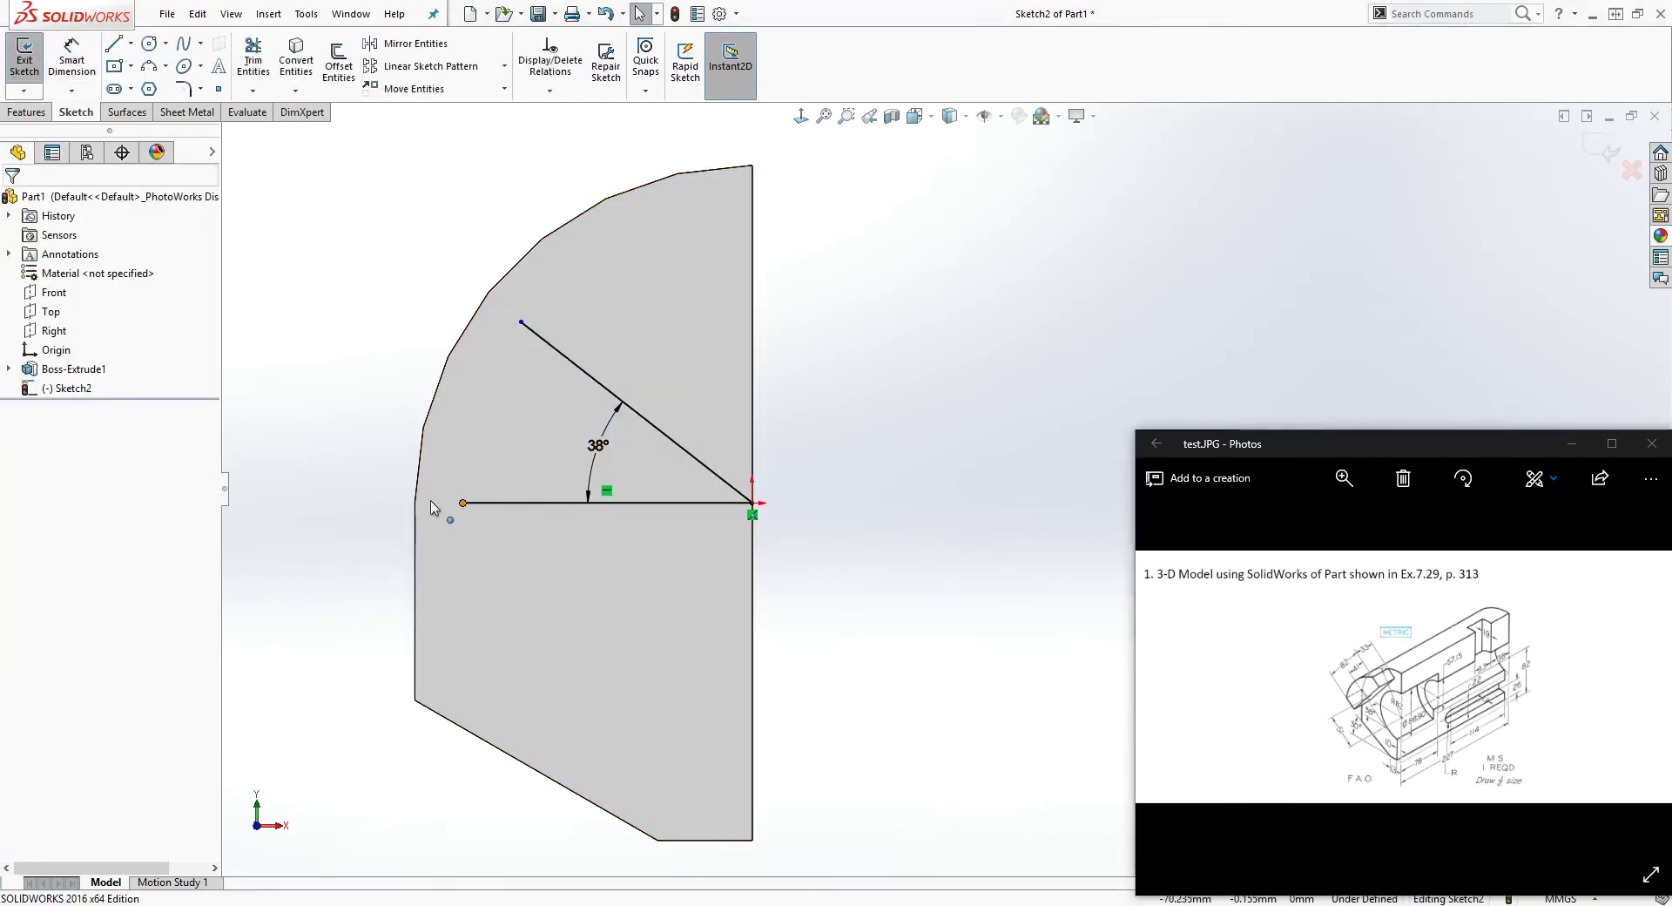
Extend the free ends of both lines onto the face's outer edge and convert the two lines to construction geometry.
{"action": "left_click_drag", "start_coordinate": [462, 504], "coordinate": [416, 504]}
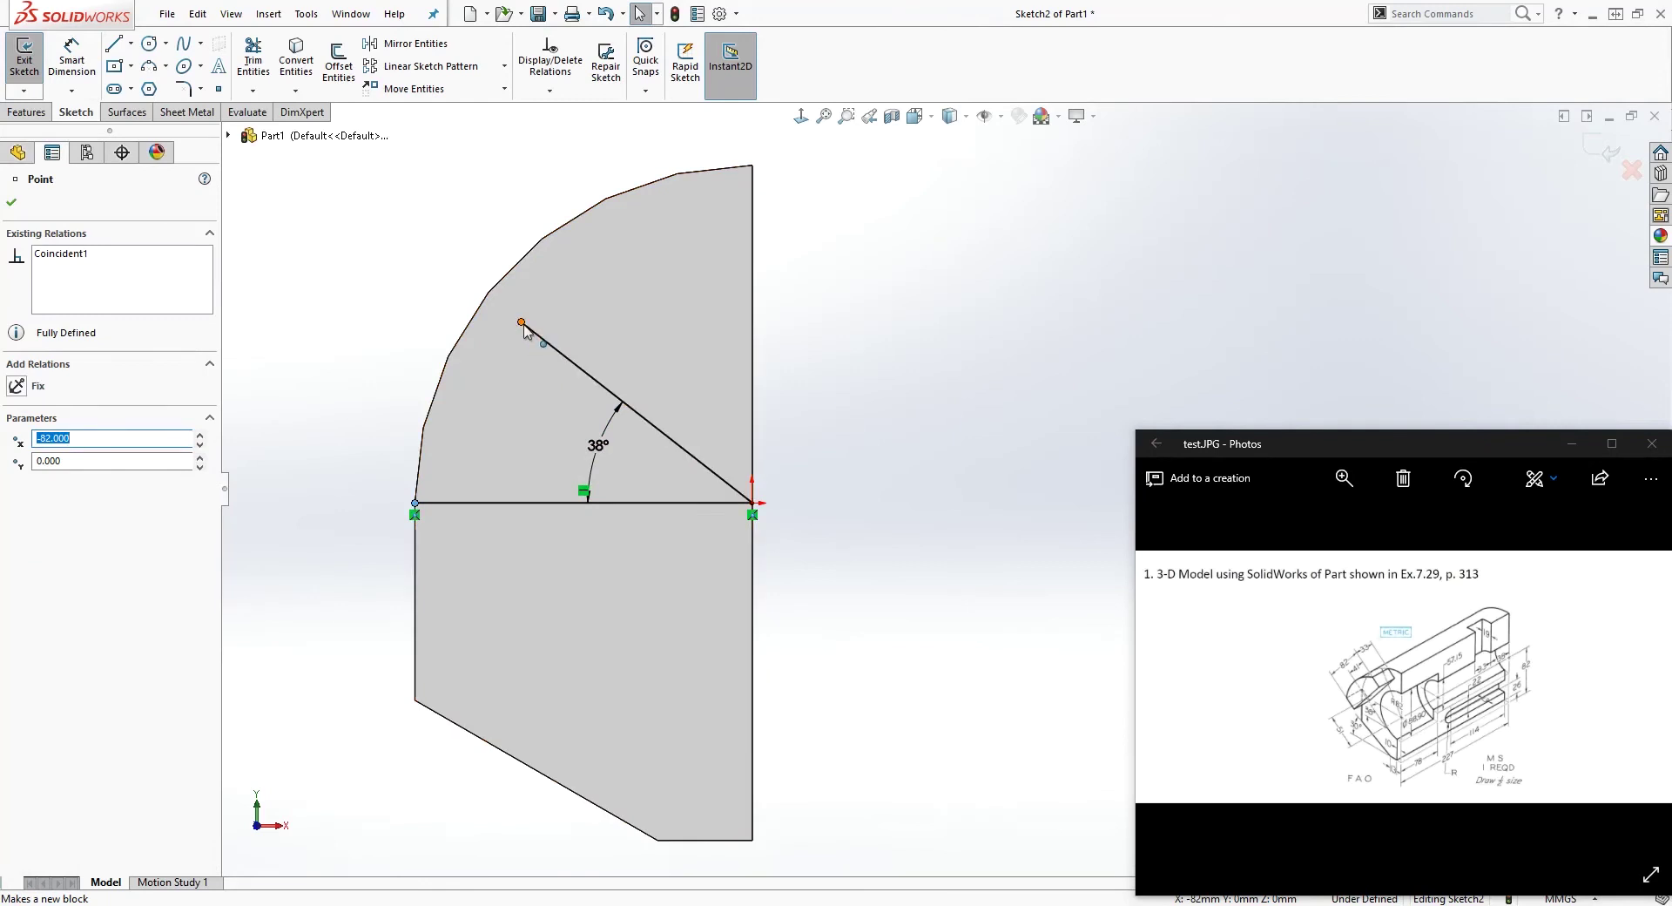
{"action": "left_click_drag", "start_coordinate": [521, 323], "coordinate": [486, 296]}
{"action": "left_click", "coordinate": [601, 385]}
{"action": "left_click", "coordinate": [536, 504], "text": "ctrl"}
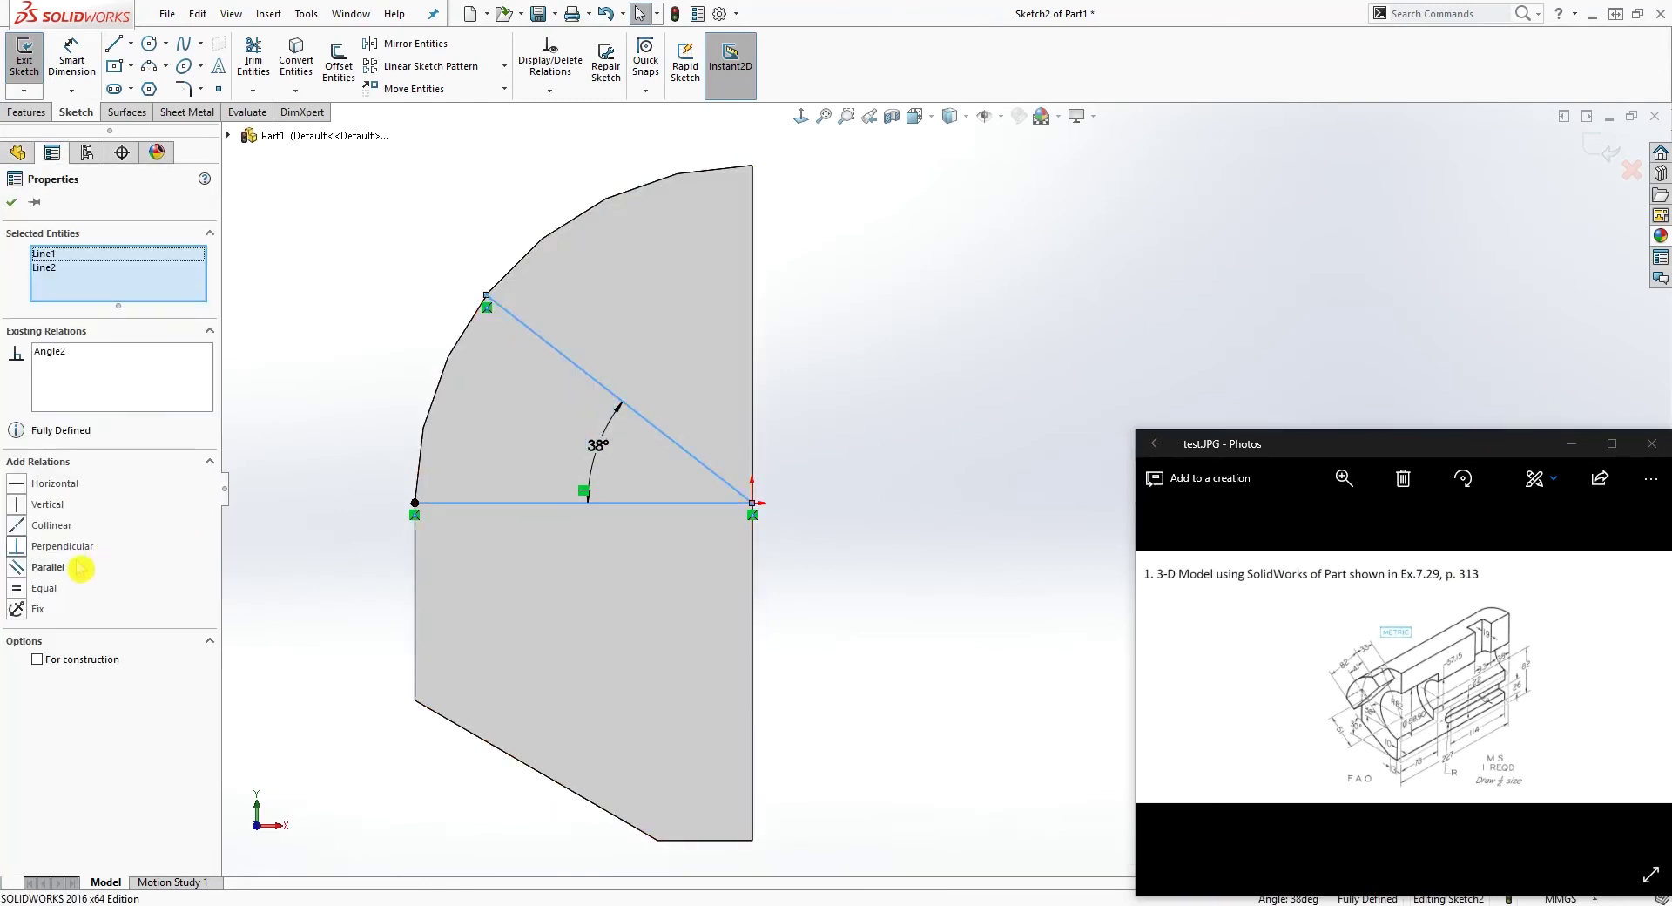
{"action": "left_click", "coordinate": [37, 659]}
{"action": "left_click", "coordinate": [1035, 374]}
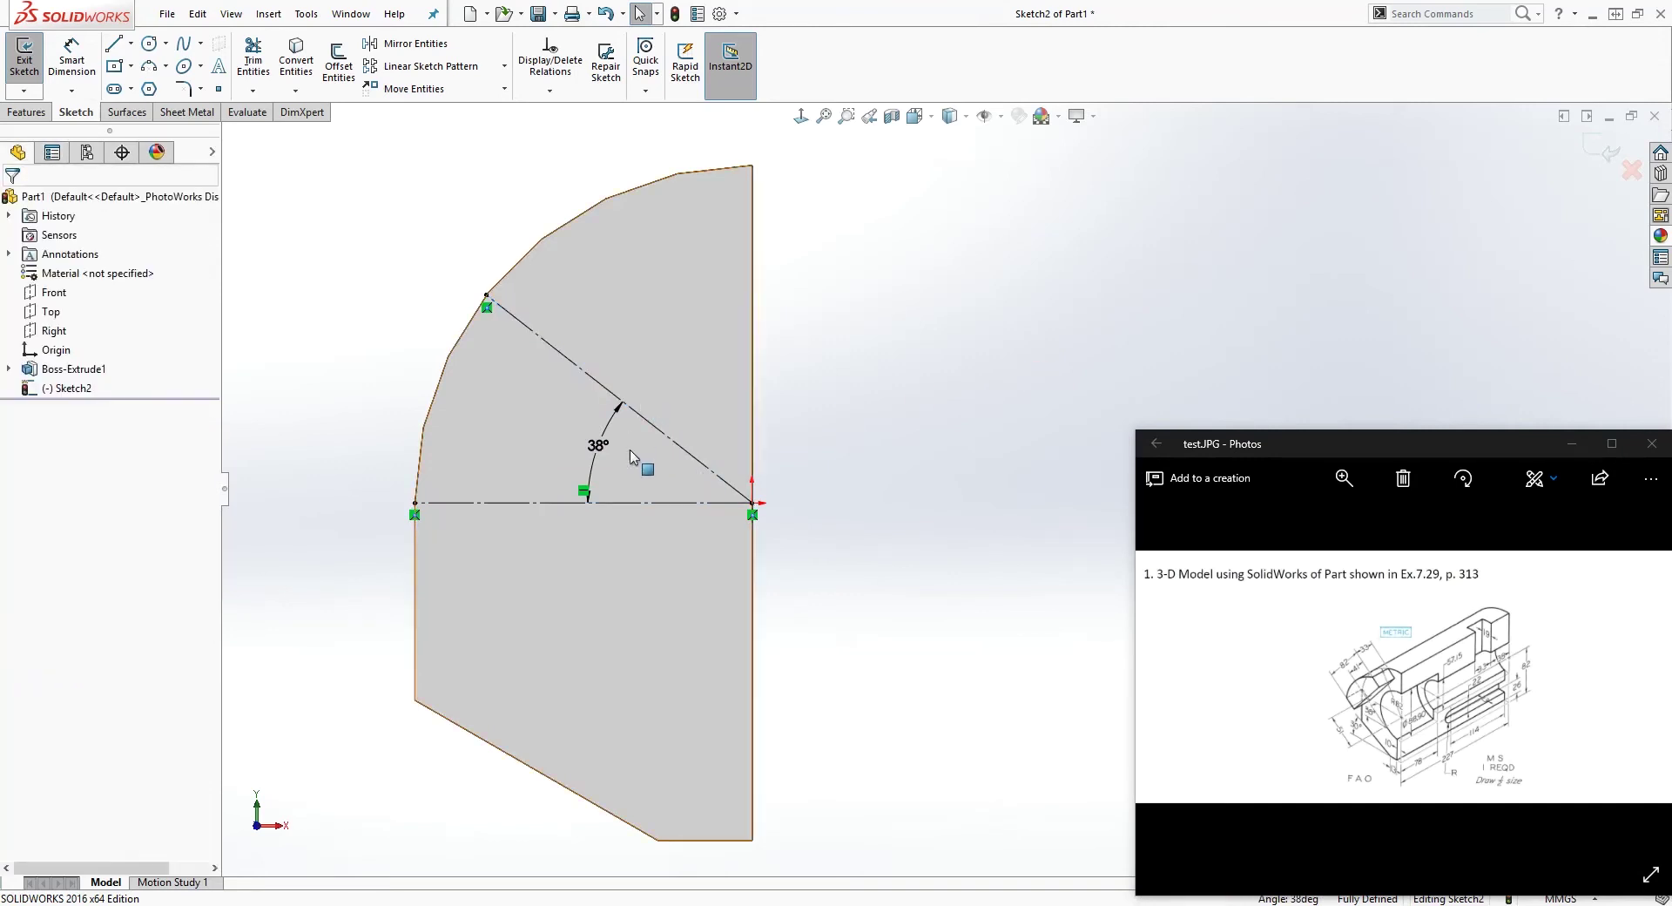
{"action": "left_click", "coordinate": [799, 397]}
{"action": "left_click", "coordinate": [1156, 651]}
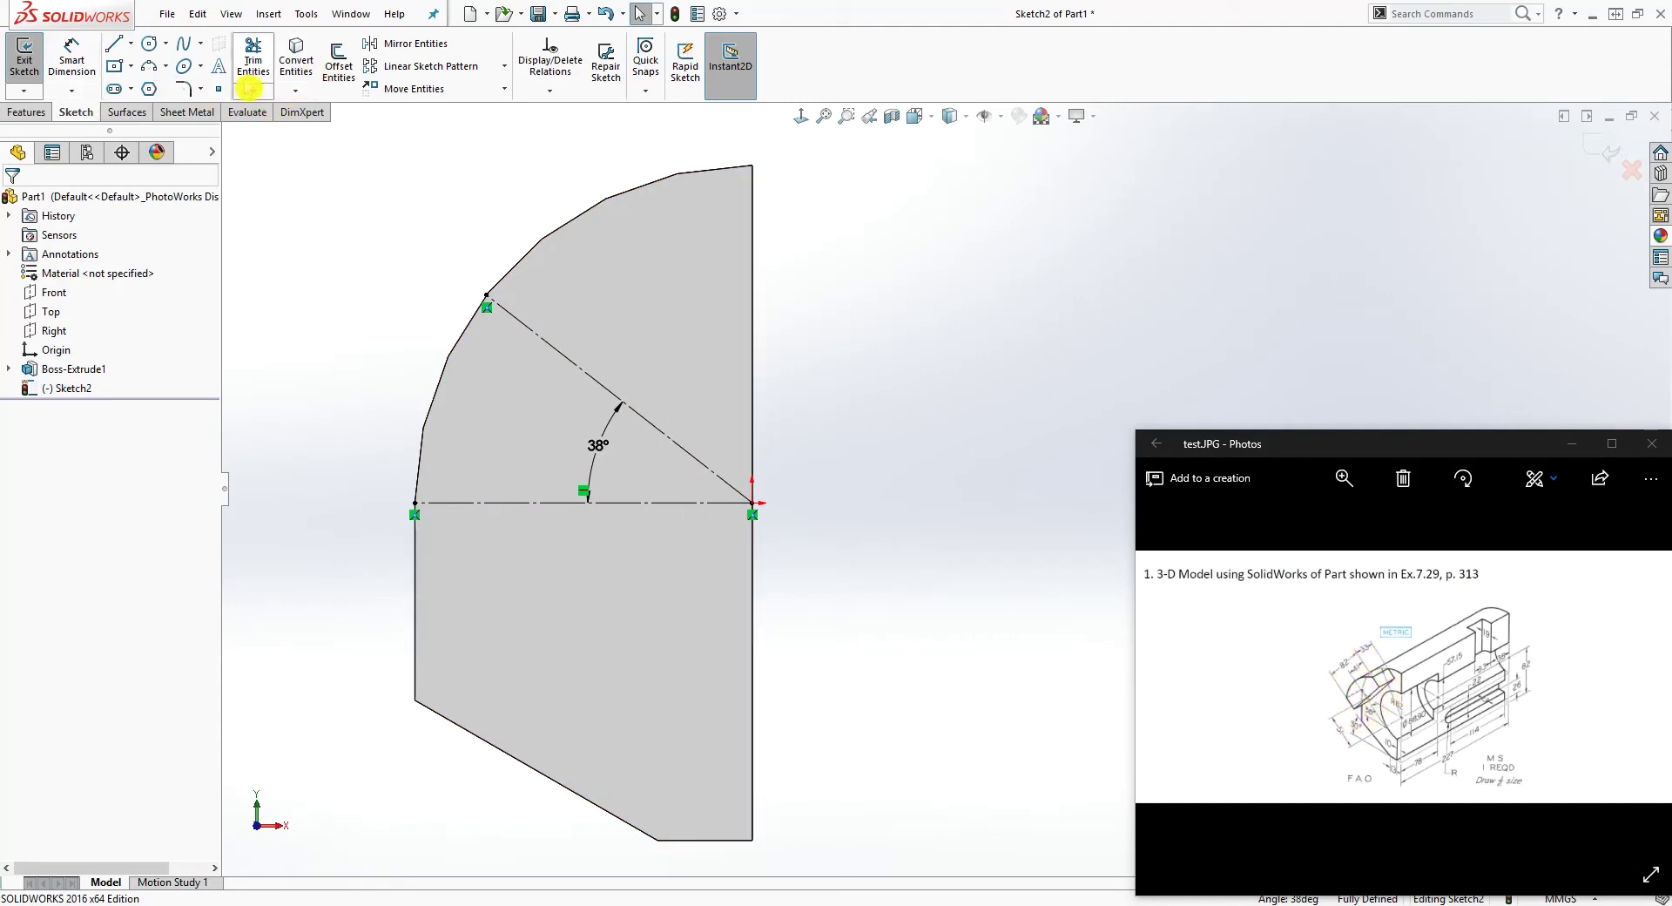
{"action": "key", "text": "l"}
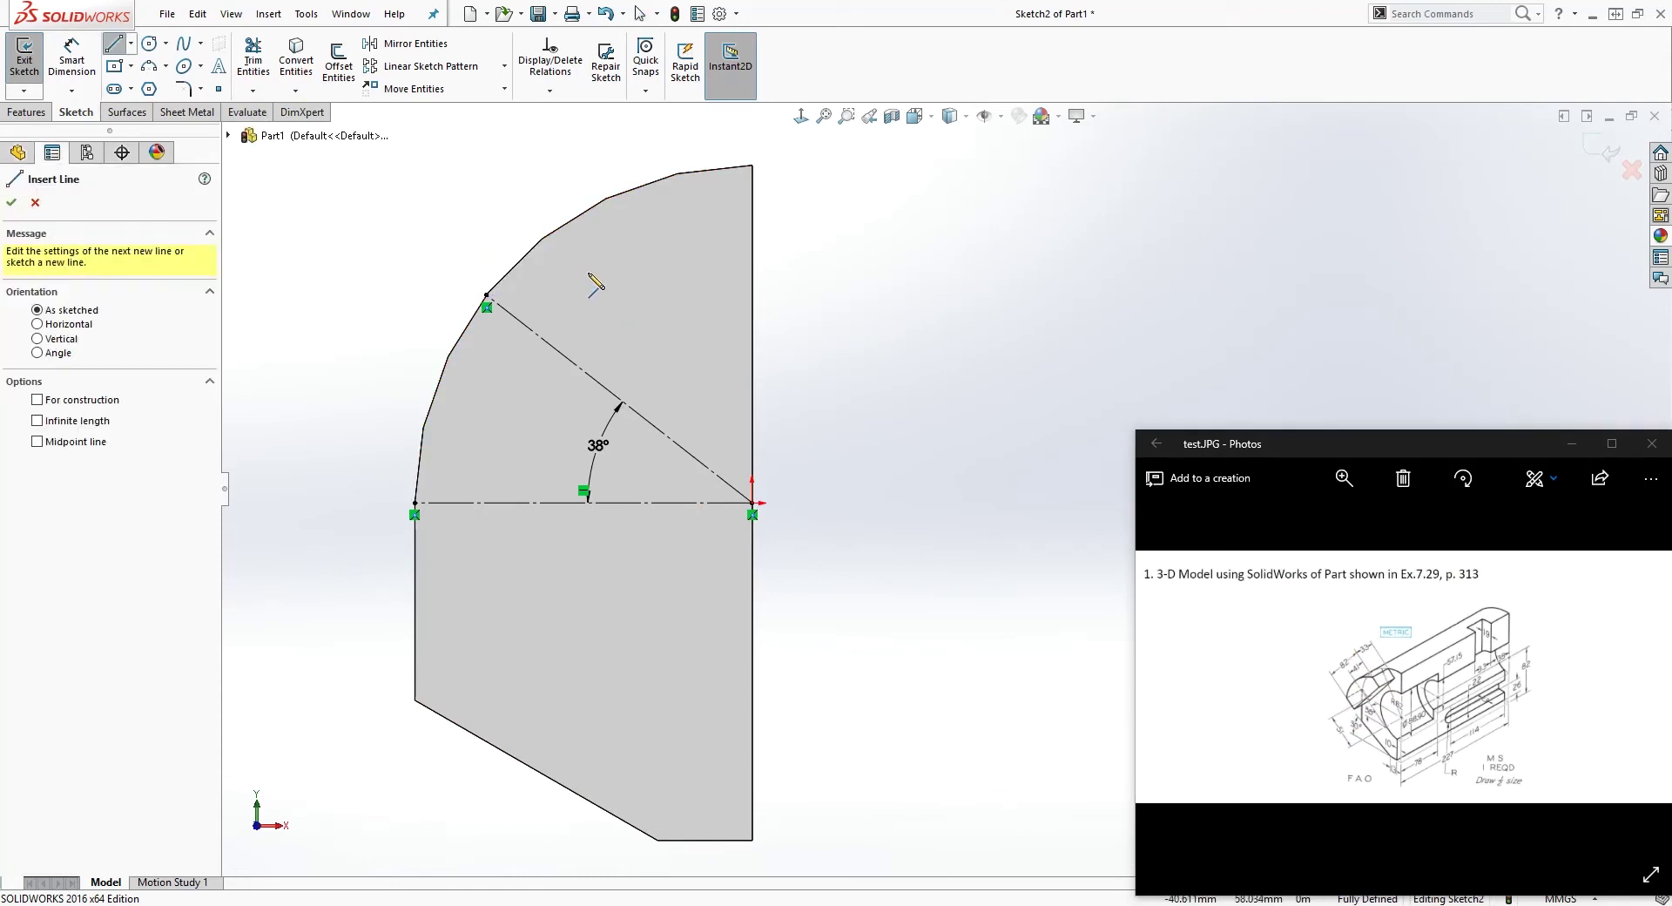
{"action": "key", "text": "Escape"}
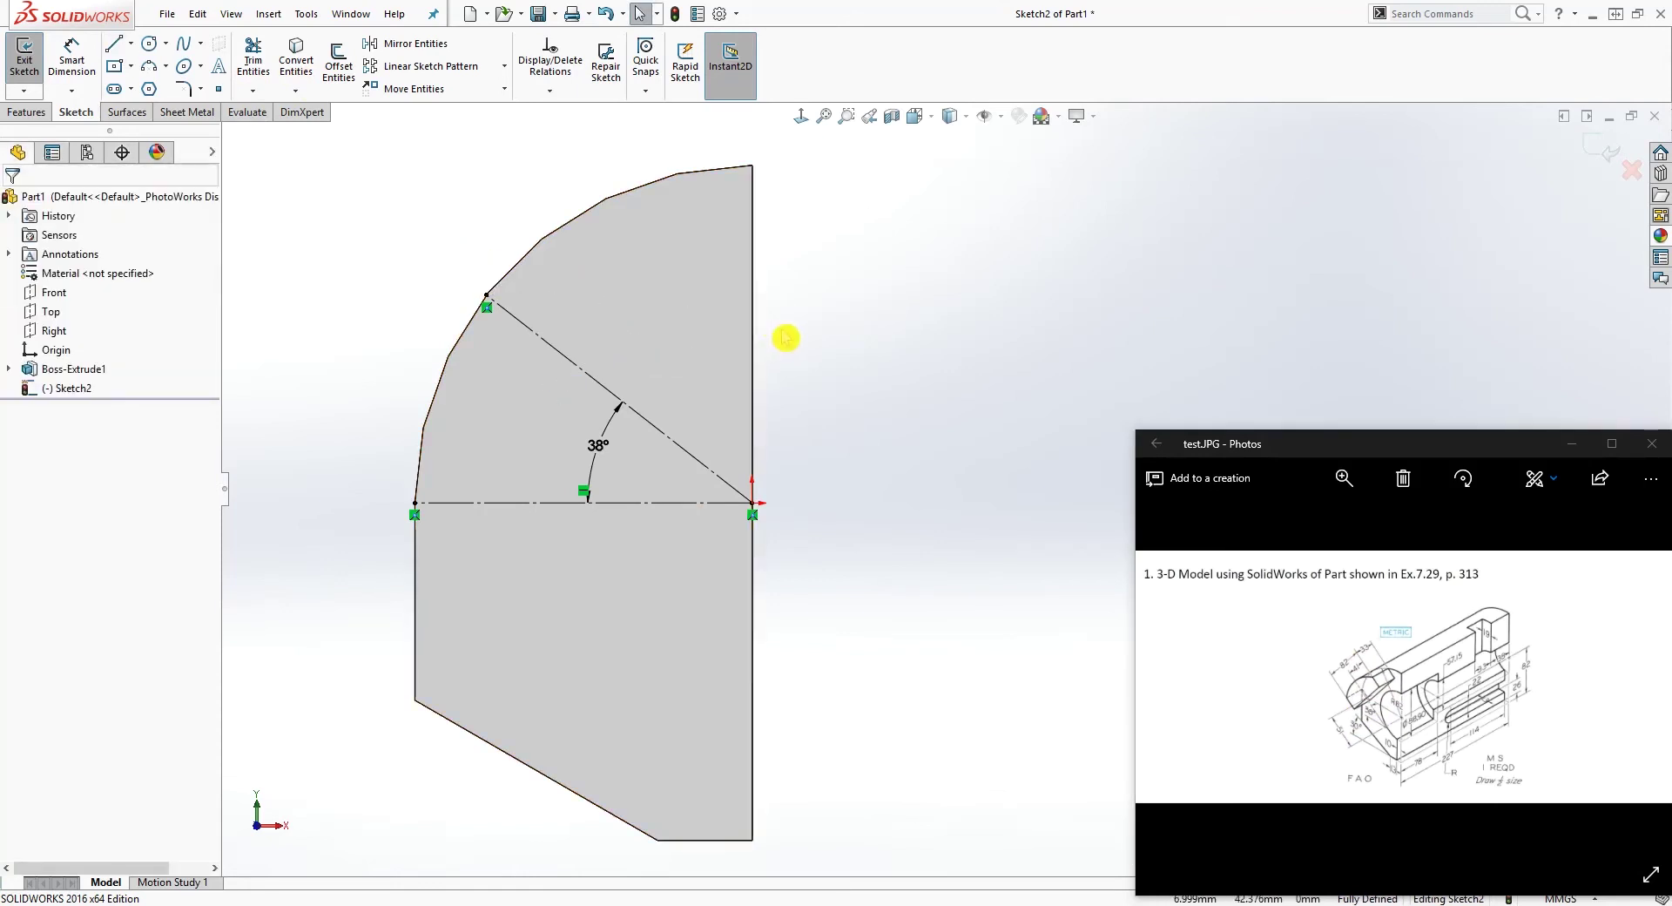
Offset the sloped construction line 41 mm toward the upper end of the face and place the offset dimension between the two lines.
{"action": "left_click", "coordinate": [338, 61]}
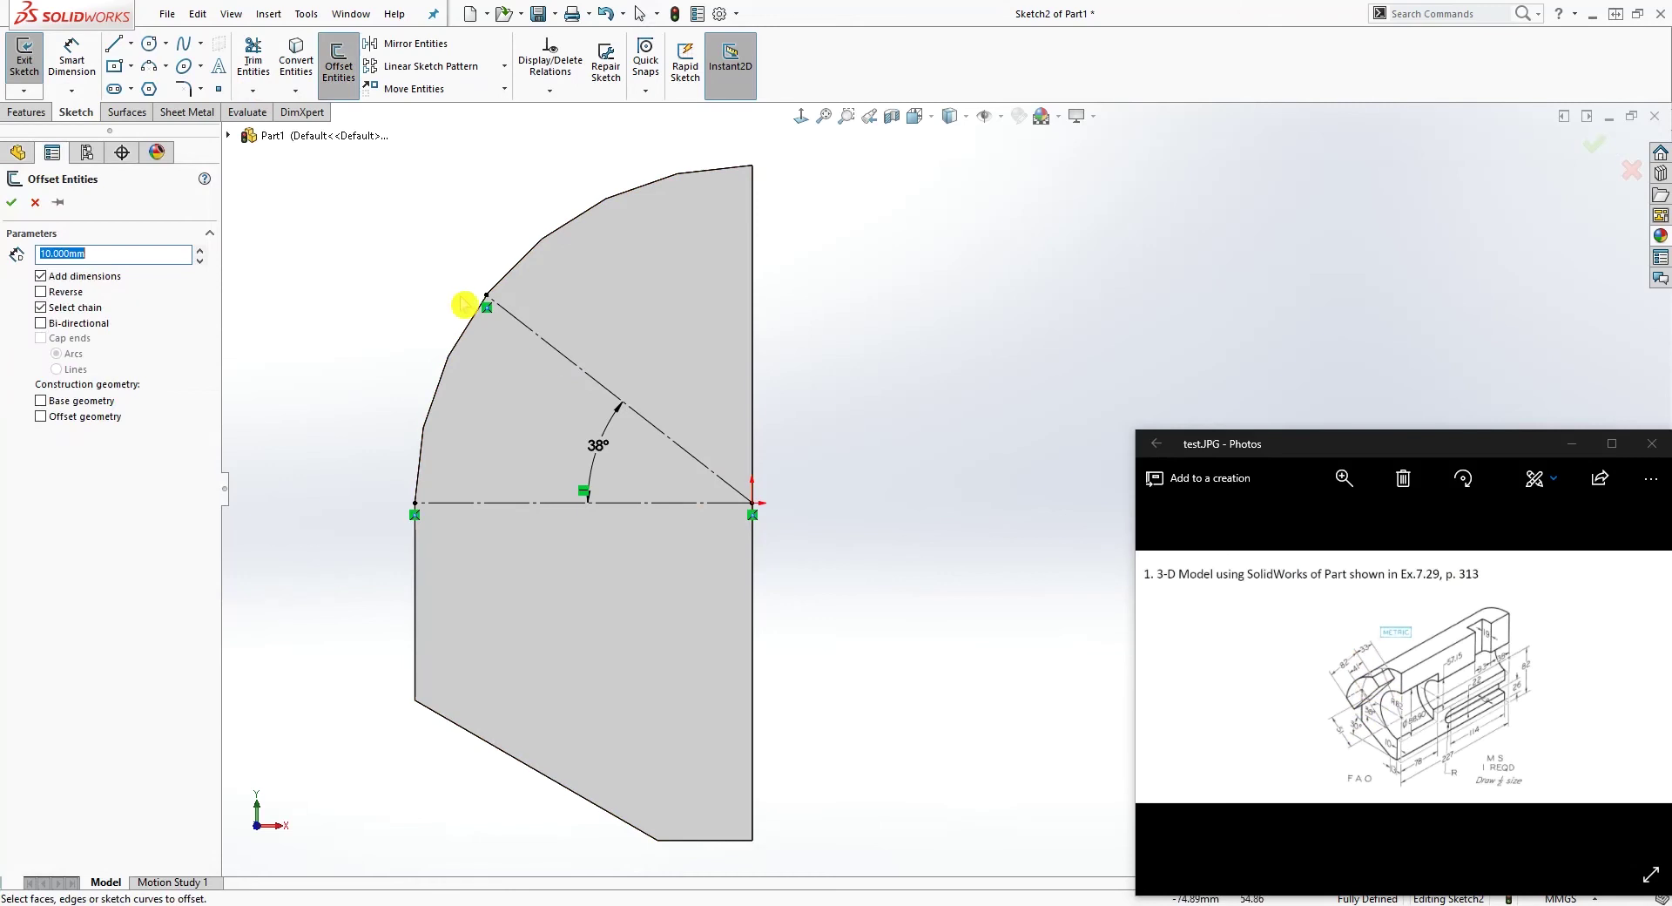
{"action": "left_click", "coordinate": [577, 365]}
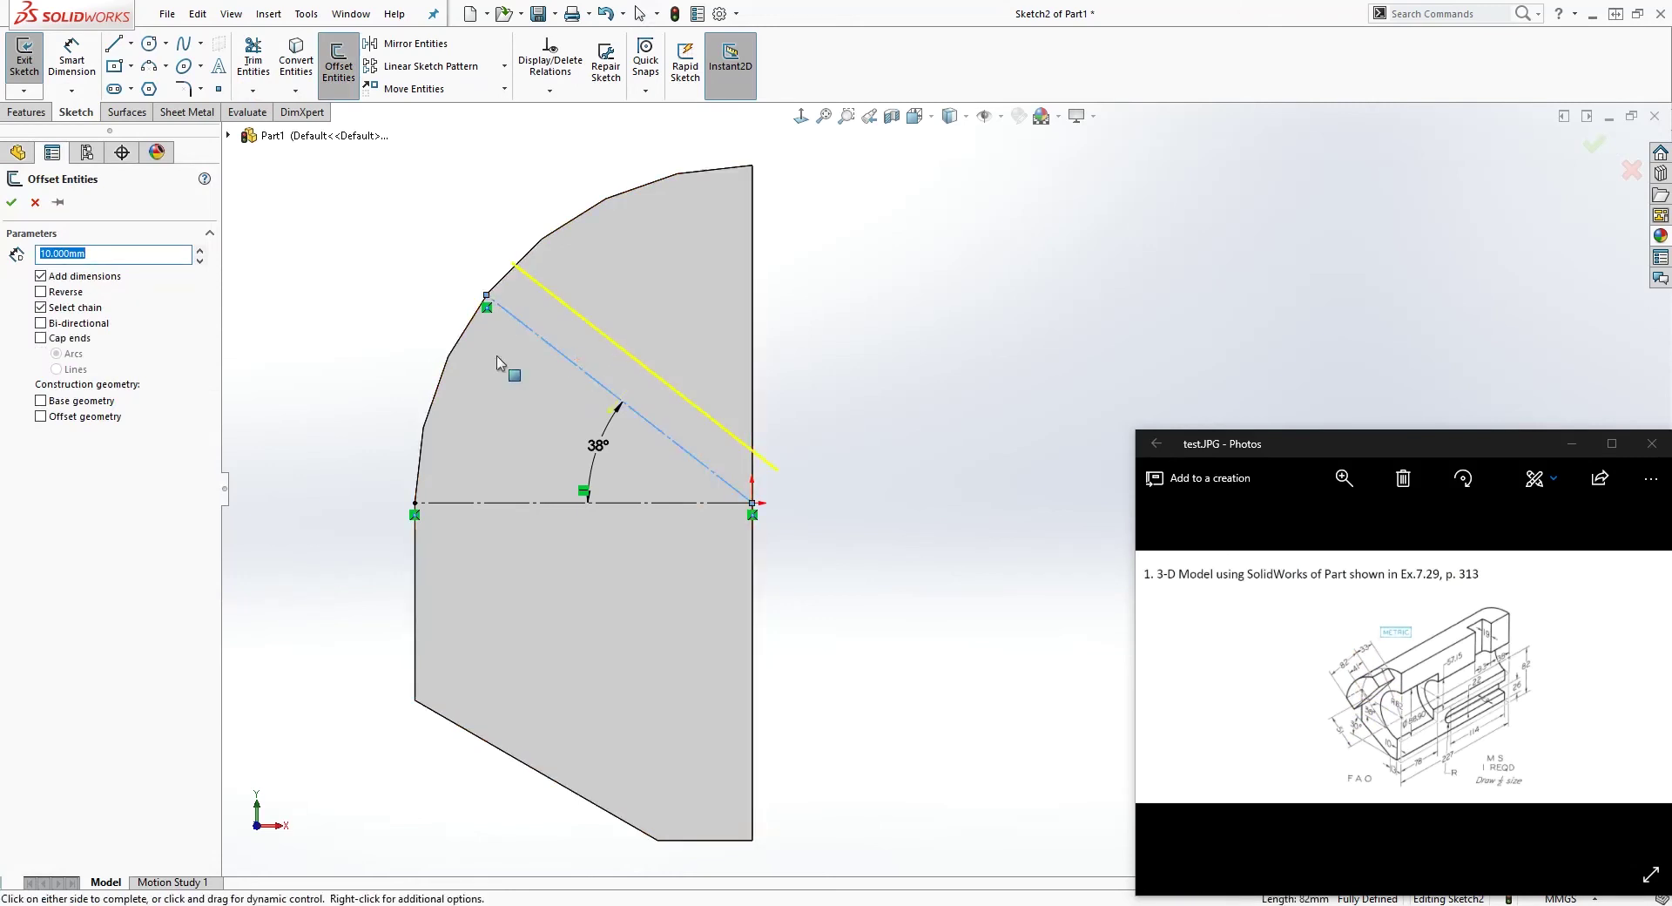
{"action": "type", "text": "41"}
{"action": "key", "text": "Return"}
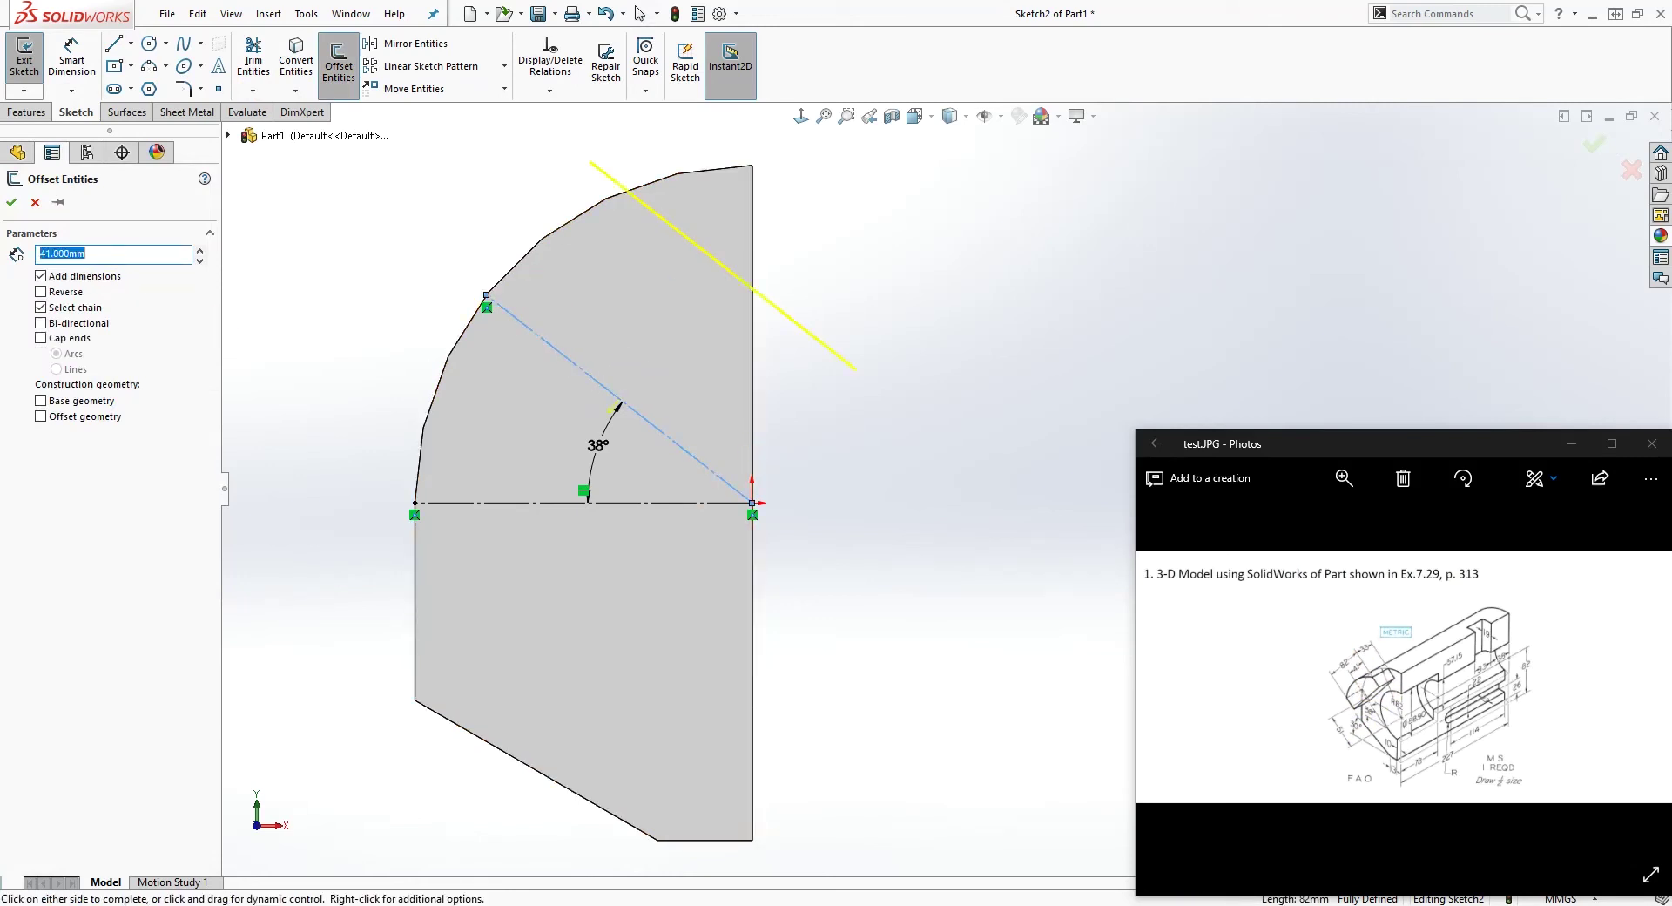
{"action": "left_click", "coordinate": [11, 203]}
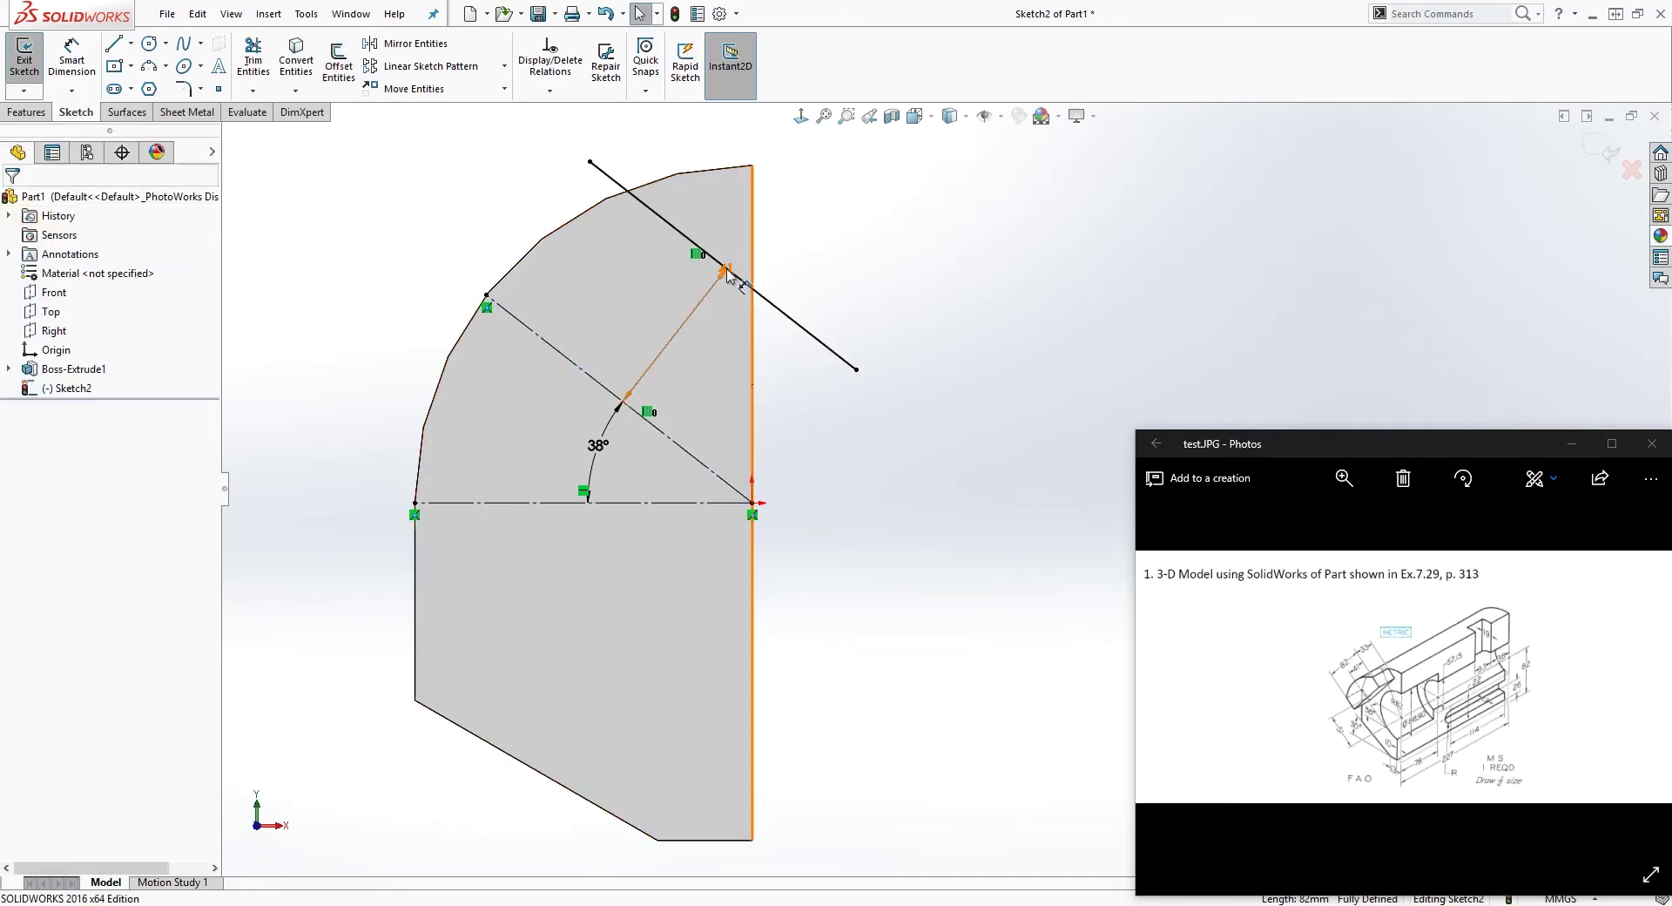
{"action": "left_click", "coordinate": [660, 285]}
{"action": "key", "text": "Escape"}
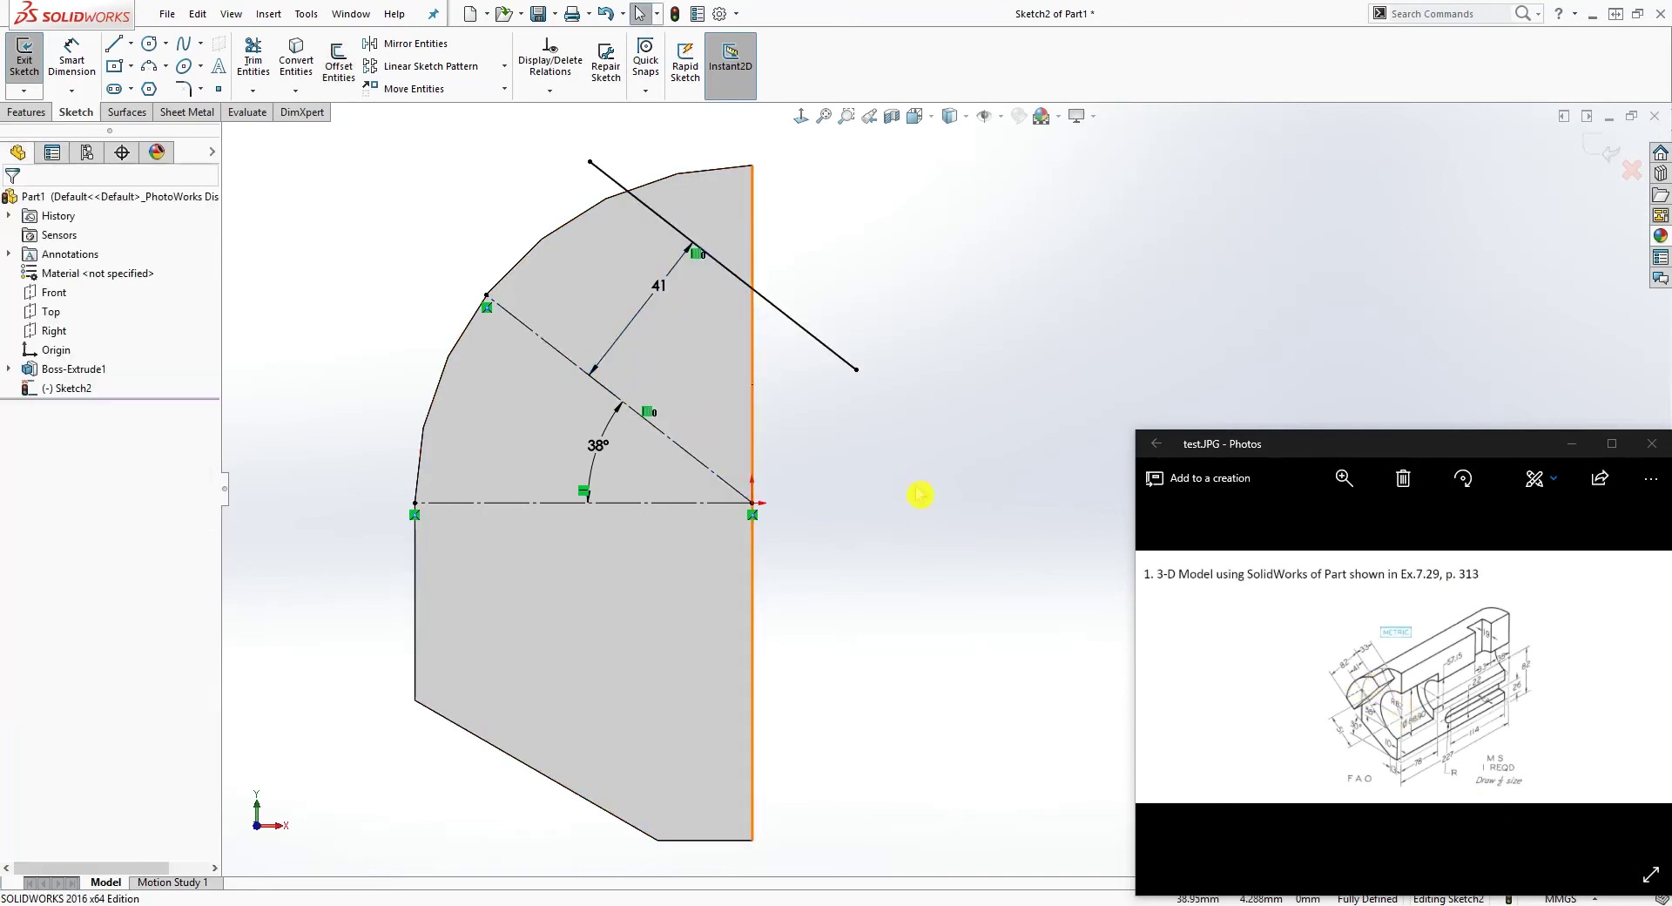
Sketch a downward-sloping line from near the curved edge, across the horizontal construction line, to beyond the face's long vertical edge.
{"action": "key", "text": "l"}
{"action": "left_click", "coordinate": [444, 418]}
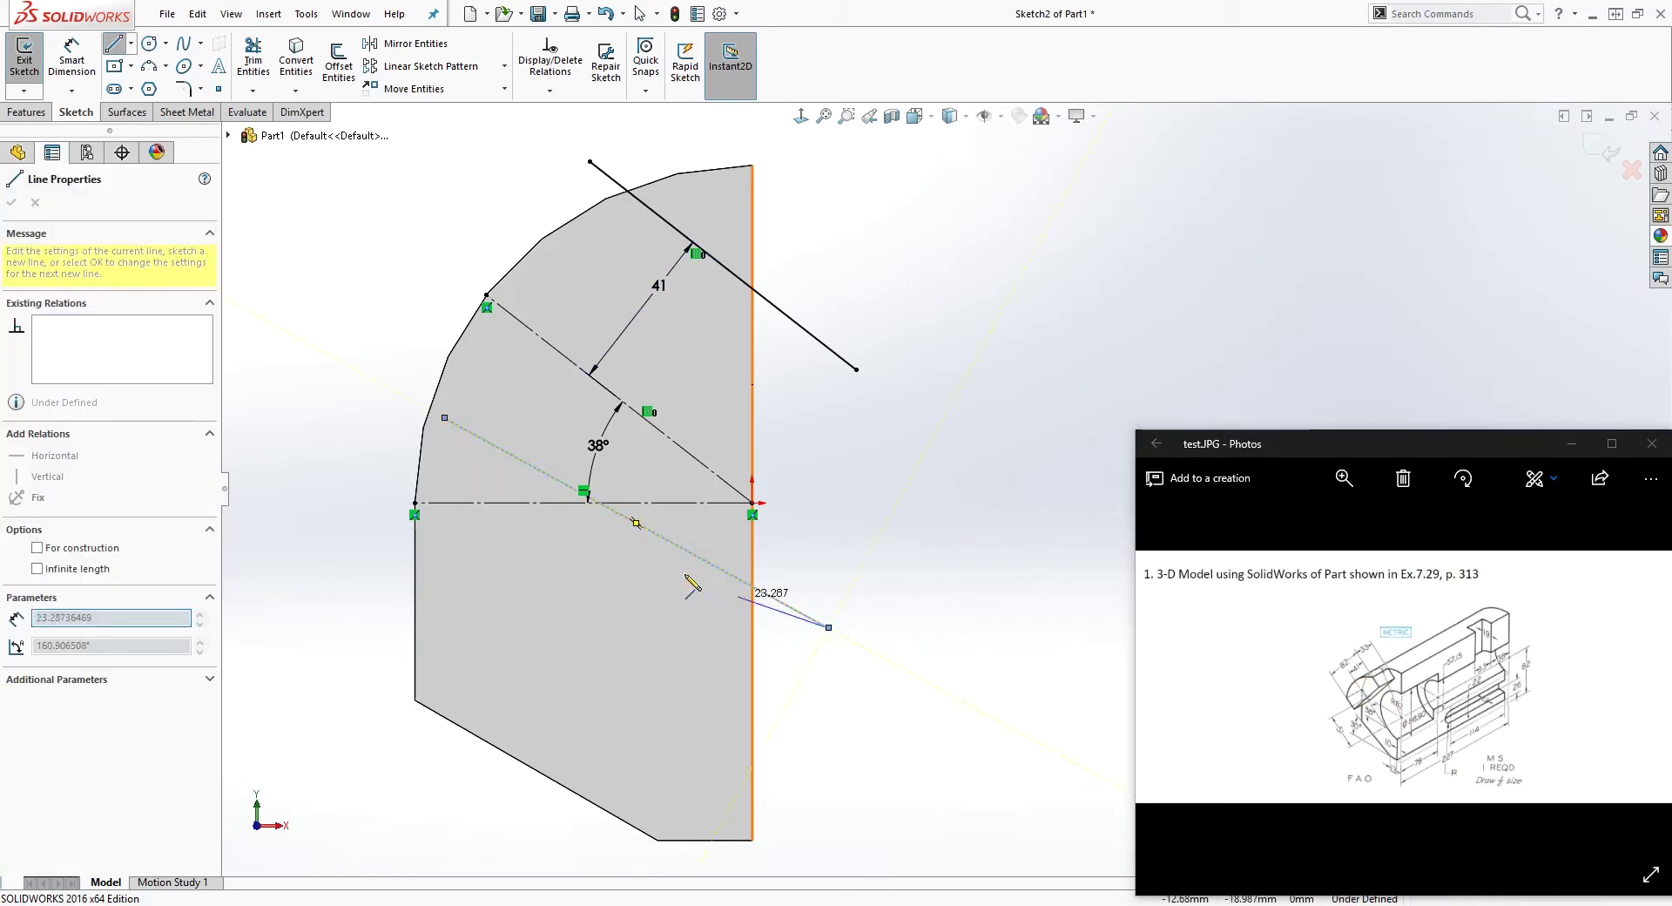
{"action": "left_click", "coordinate": [829, 627]}
{"action": "key", "text": "Escape"}
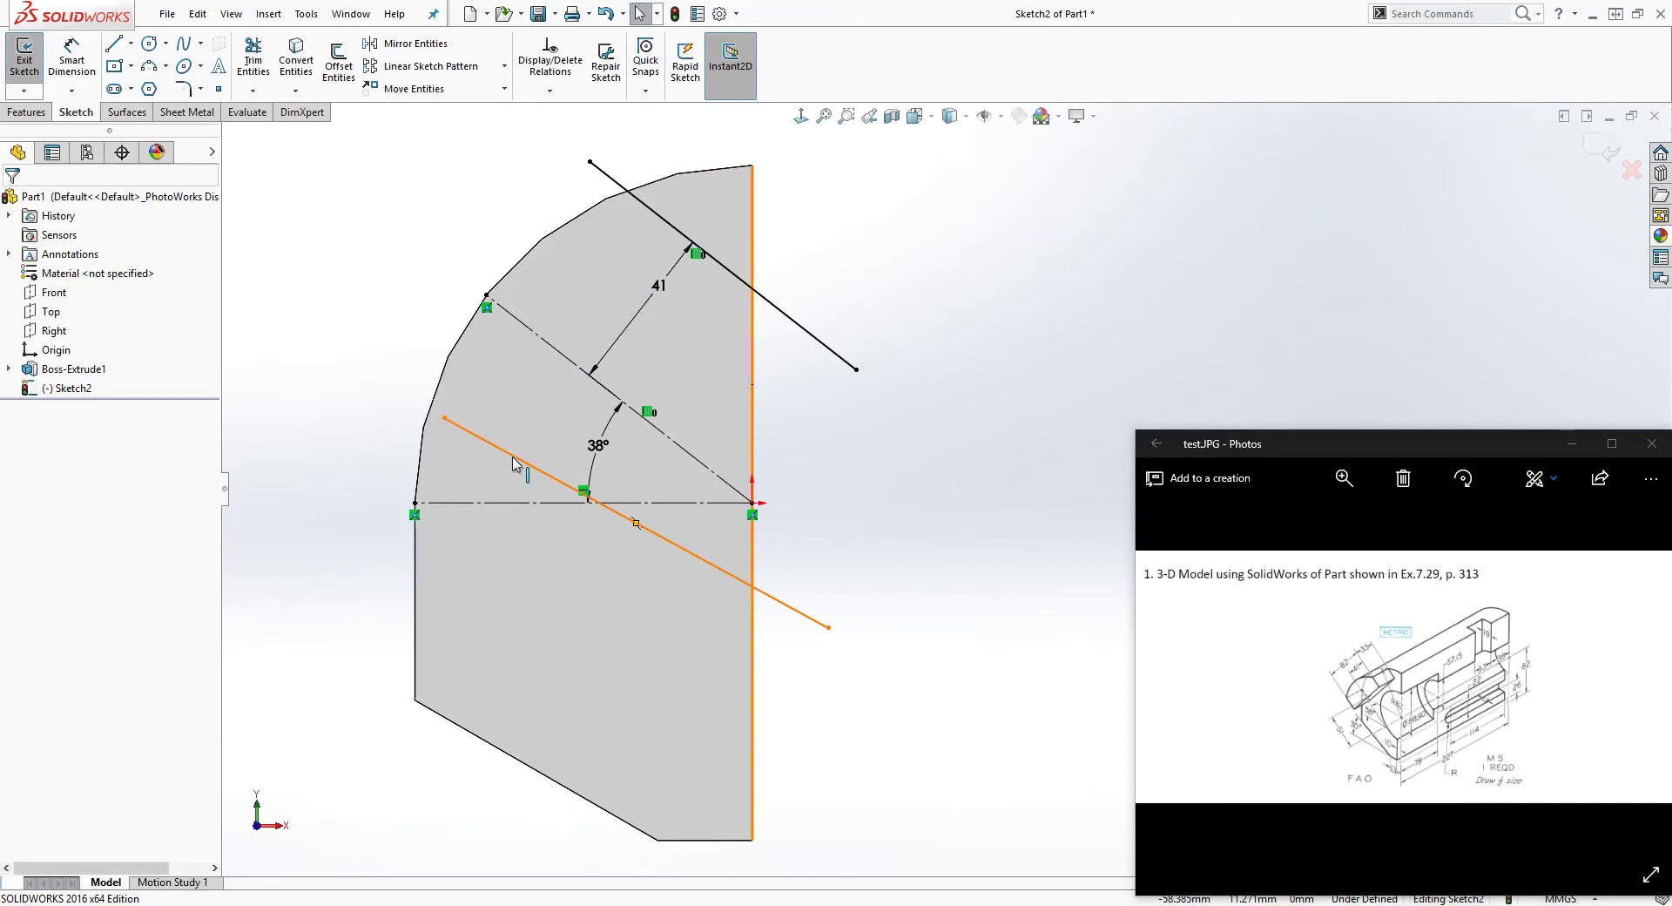
Make the new sloped line on the front face parallel to the offset line above it.
{"action": "left_click", "coordinate": [518, 459]}
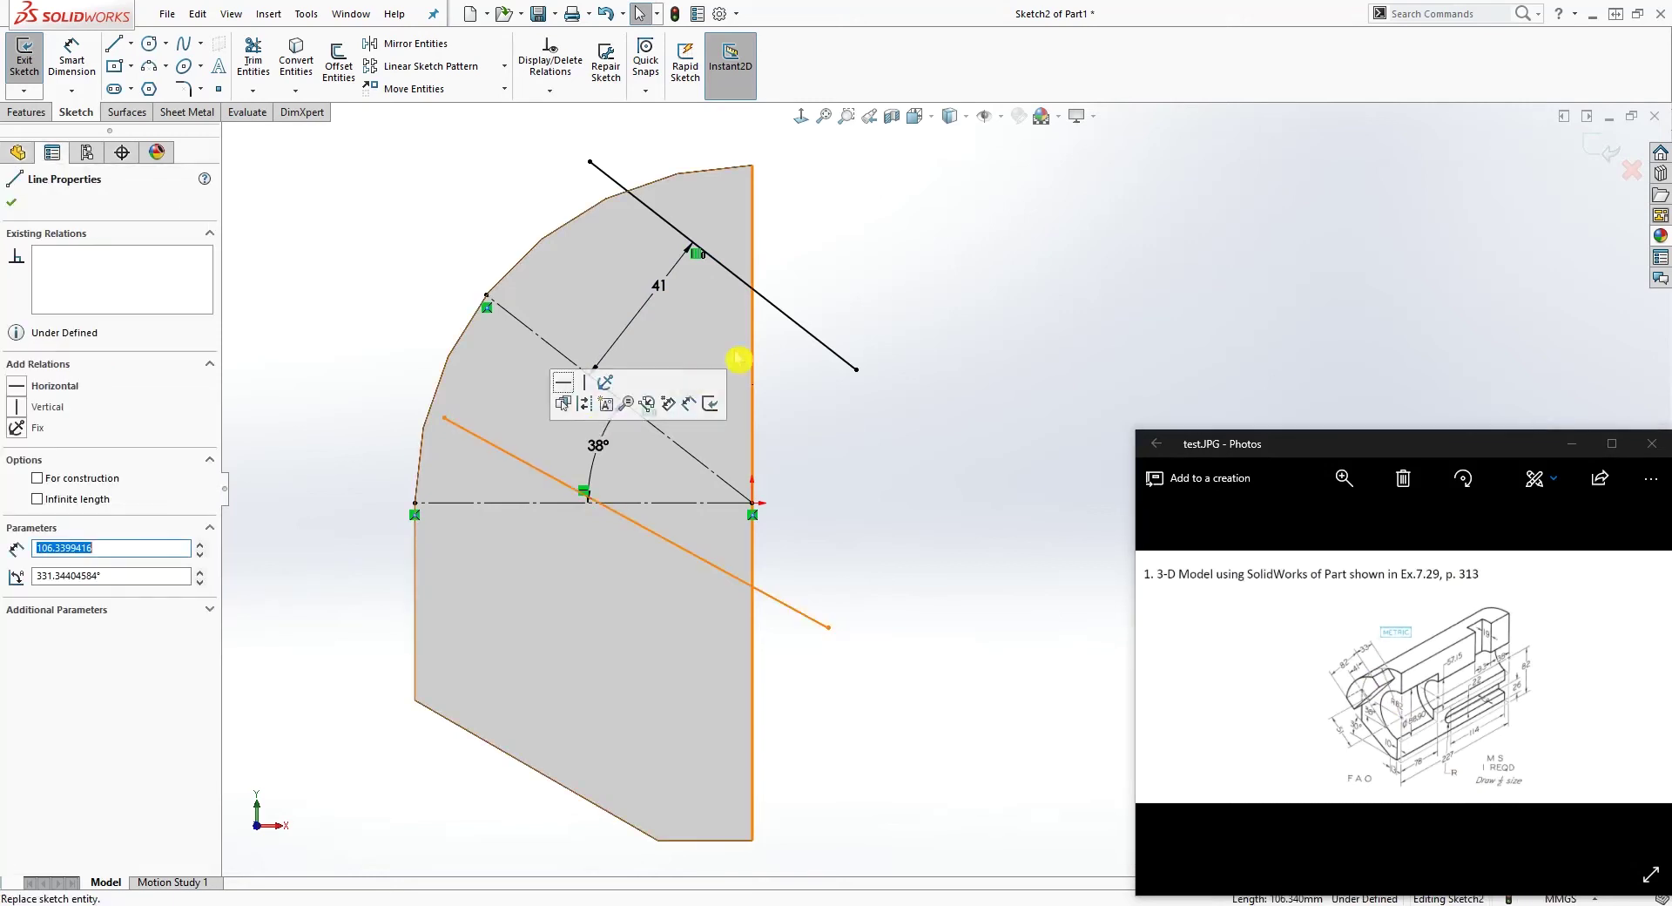
{"action": "left_click", "coordinate": [782, 313], "text": "ctrl"}
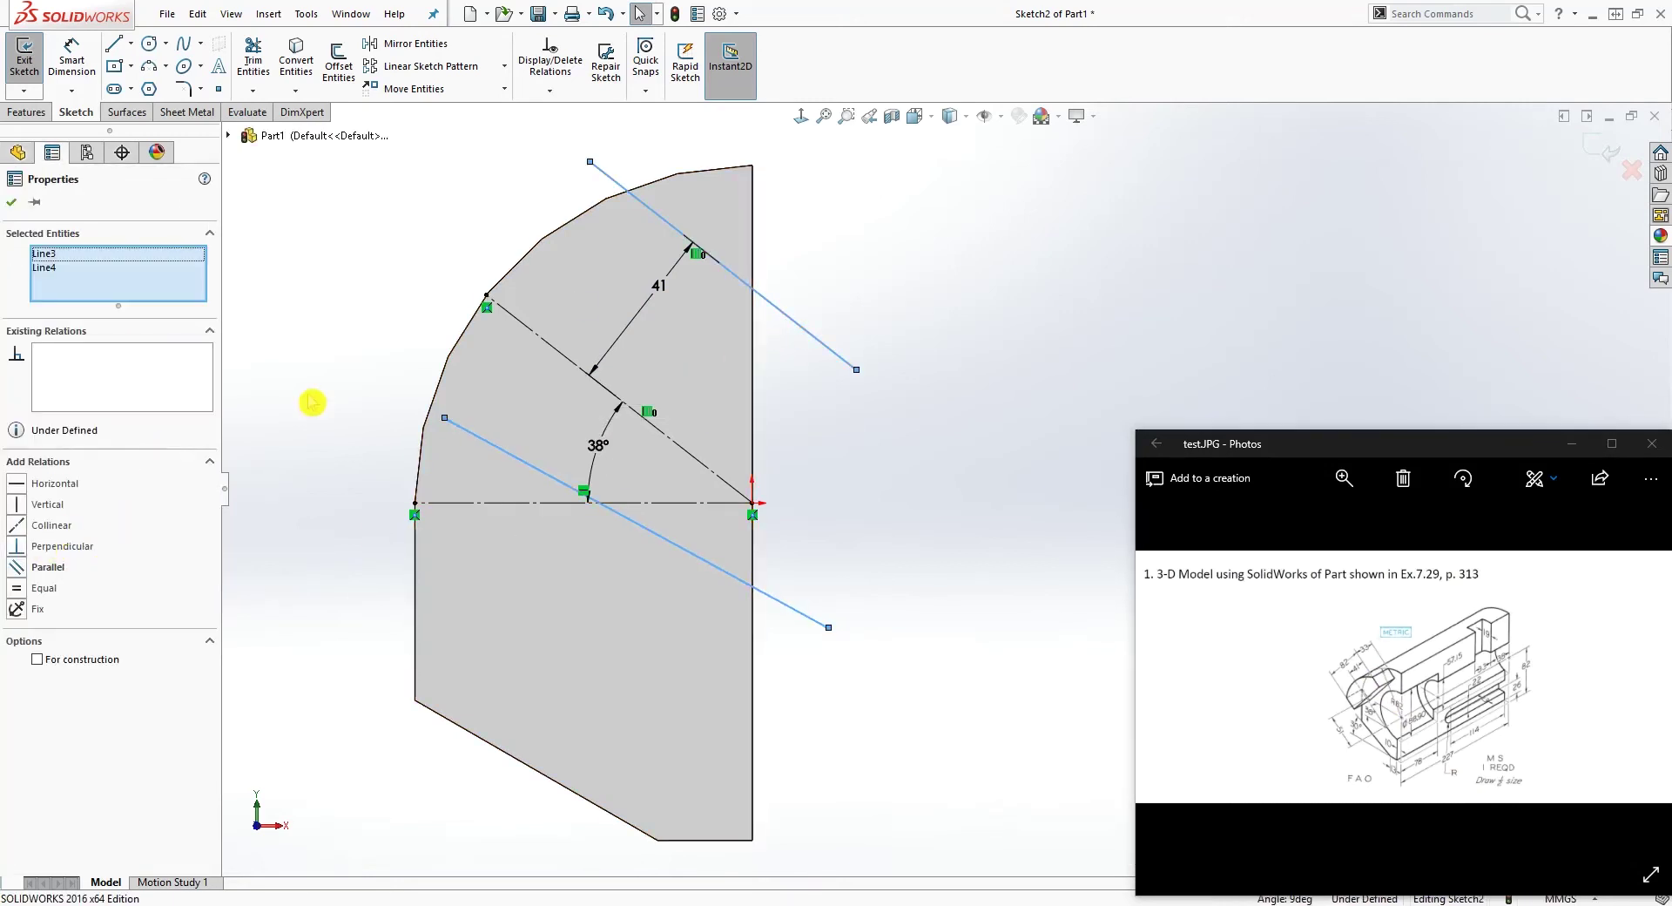
{"action": "left_click", "coordinate": [19, 568]}
{"action": "left_click", "coordinate": [939, 352]}
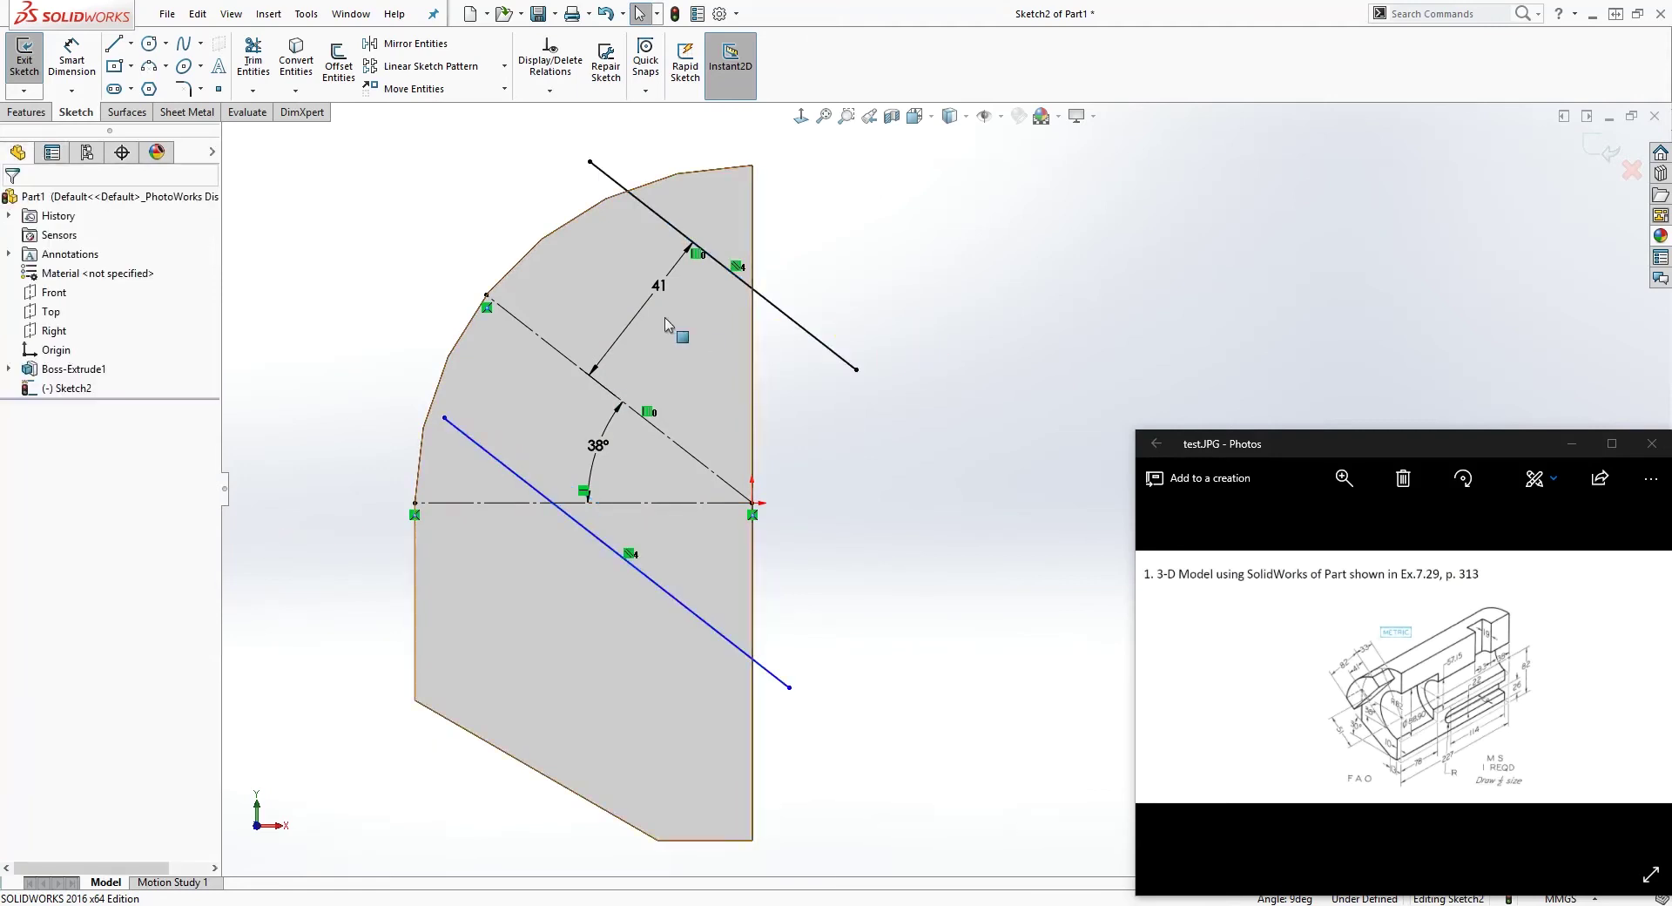
Dimension the distance from the lower sloped line's end to the upper sloped line at 82 mm, placed outside the curved edge.
{"action": "left_click", "coordinate": [444, 418]}
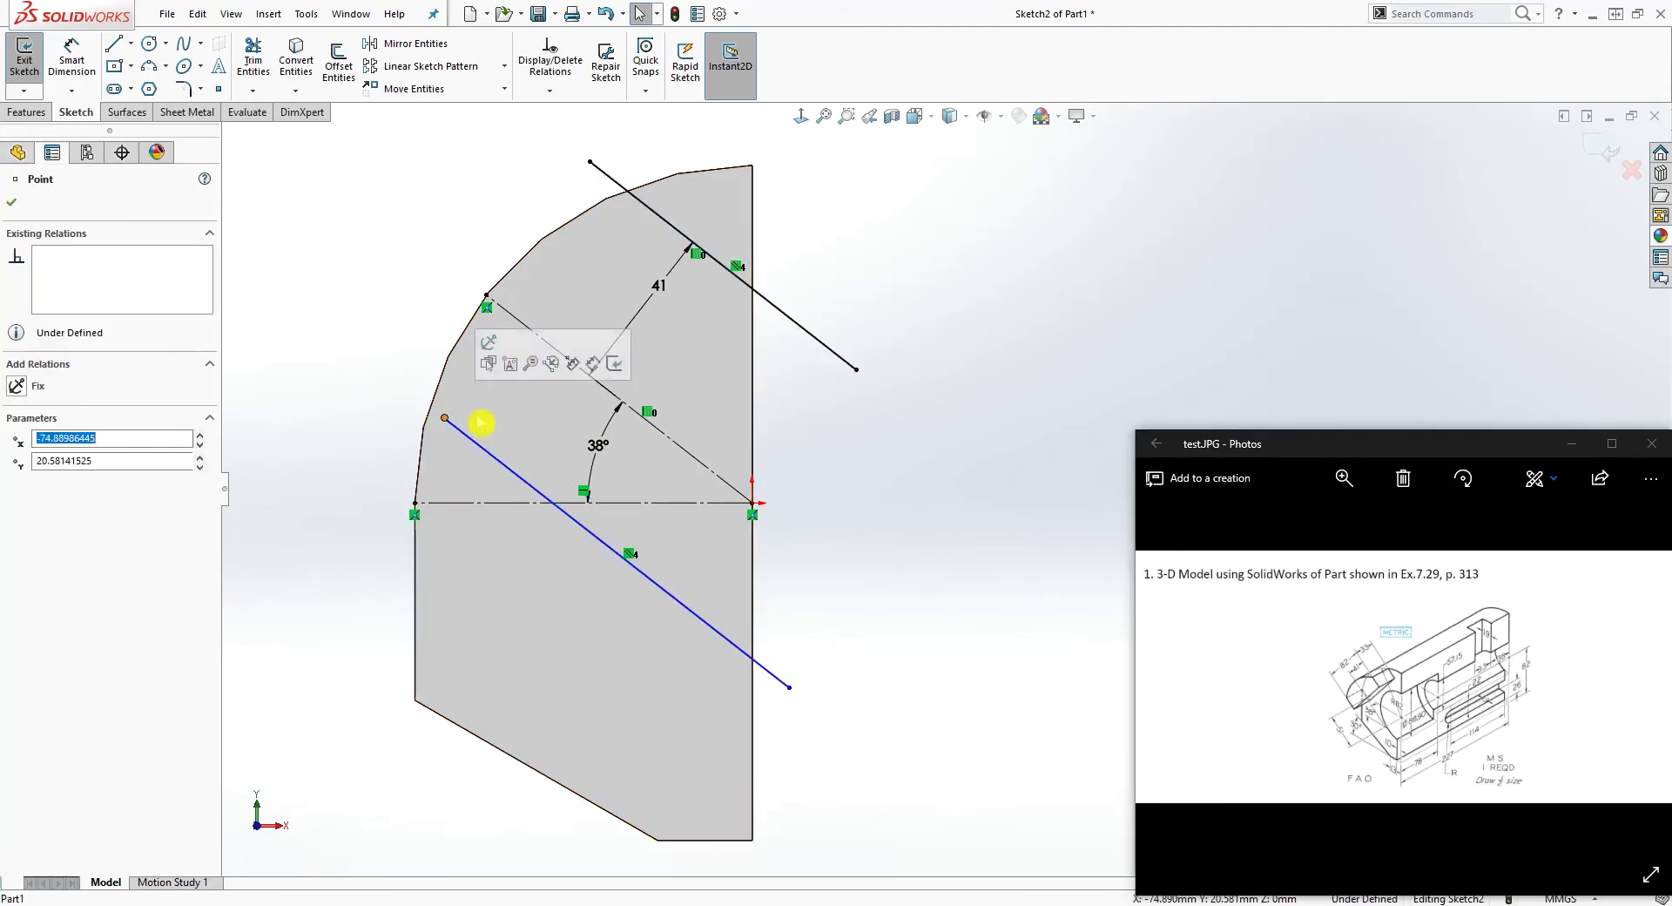
{"action": "key", "text": "d"}
{"action": "left_click", "coordinate": [737, 277]}
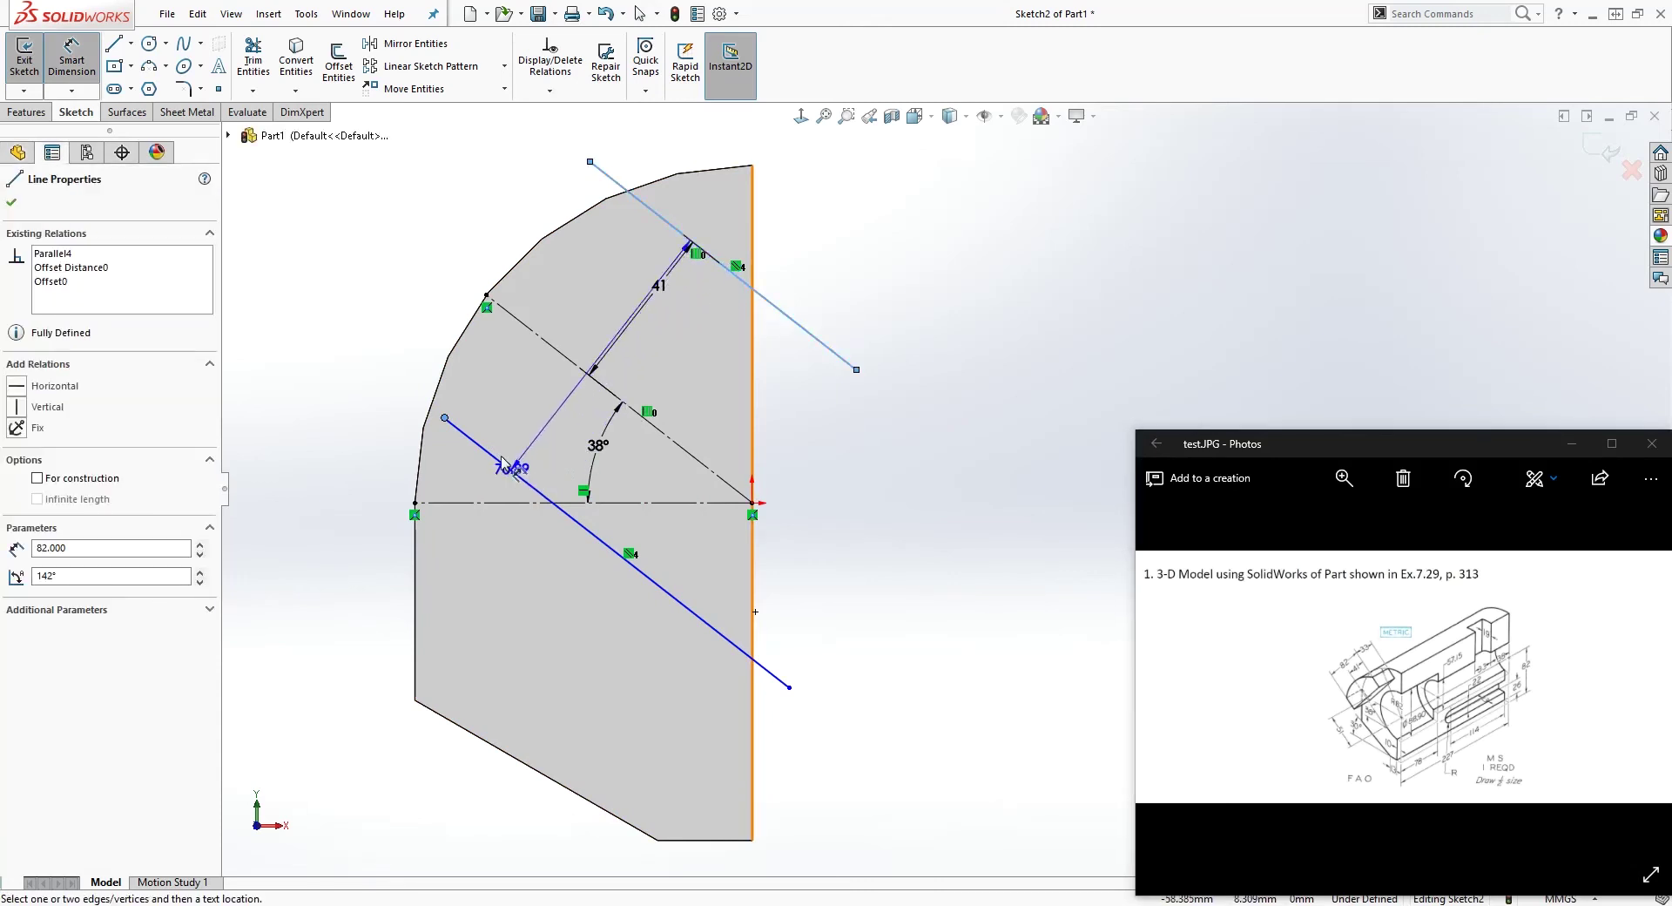
{"action": "left_click", "coordinate": [367, 273]}
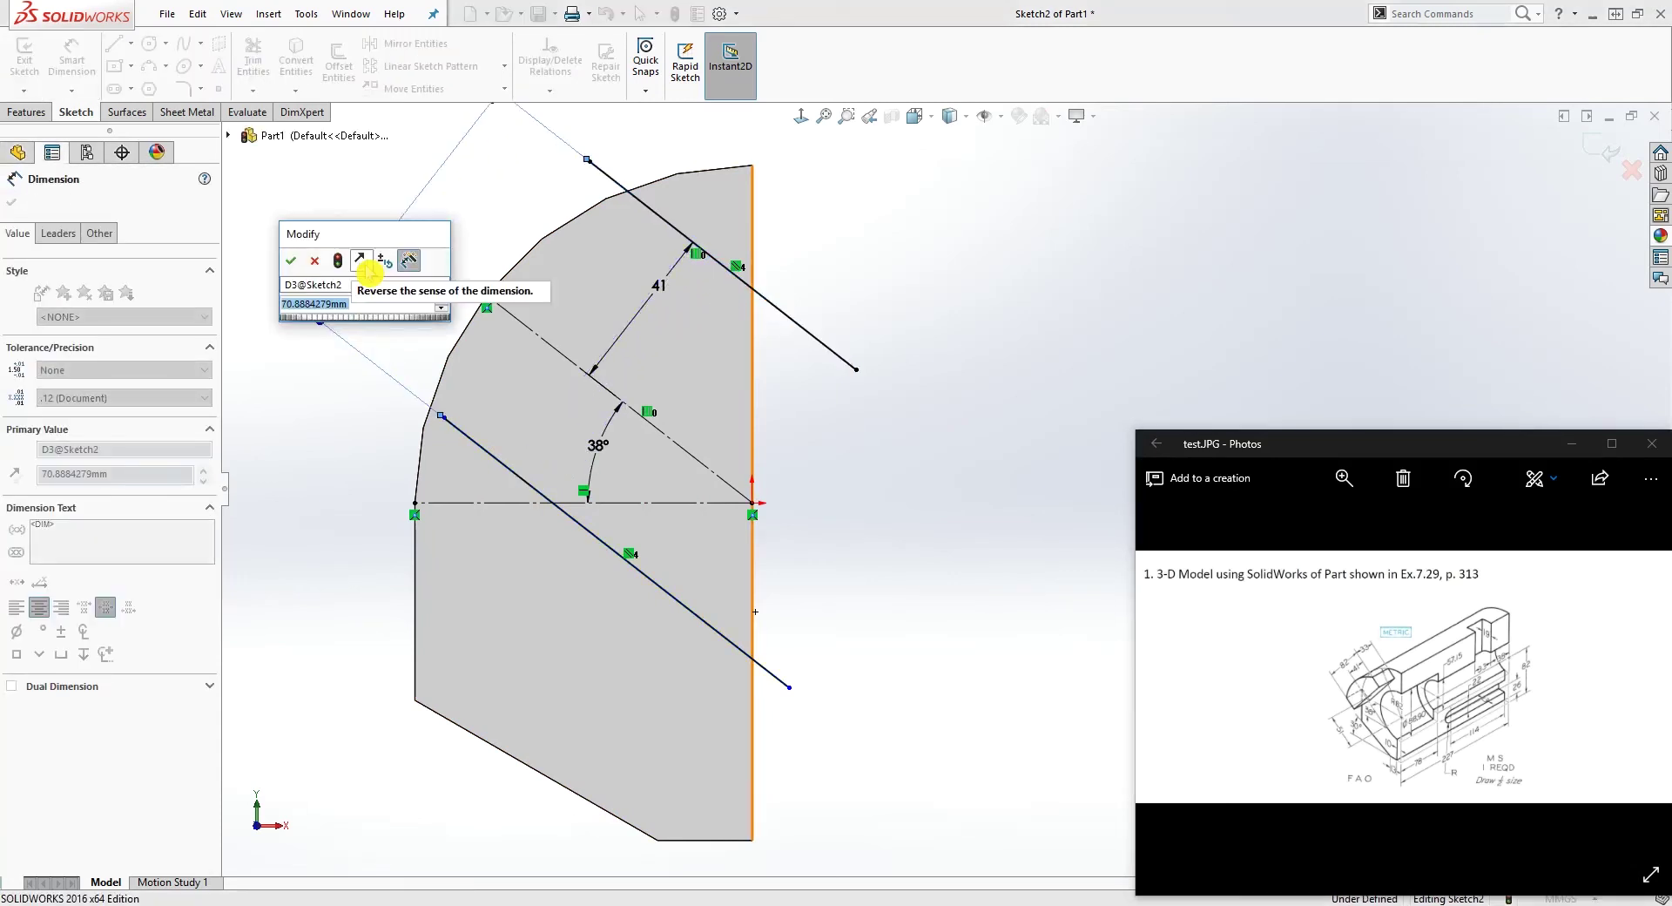
{"action": "type", "text": "8"}
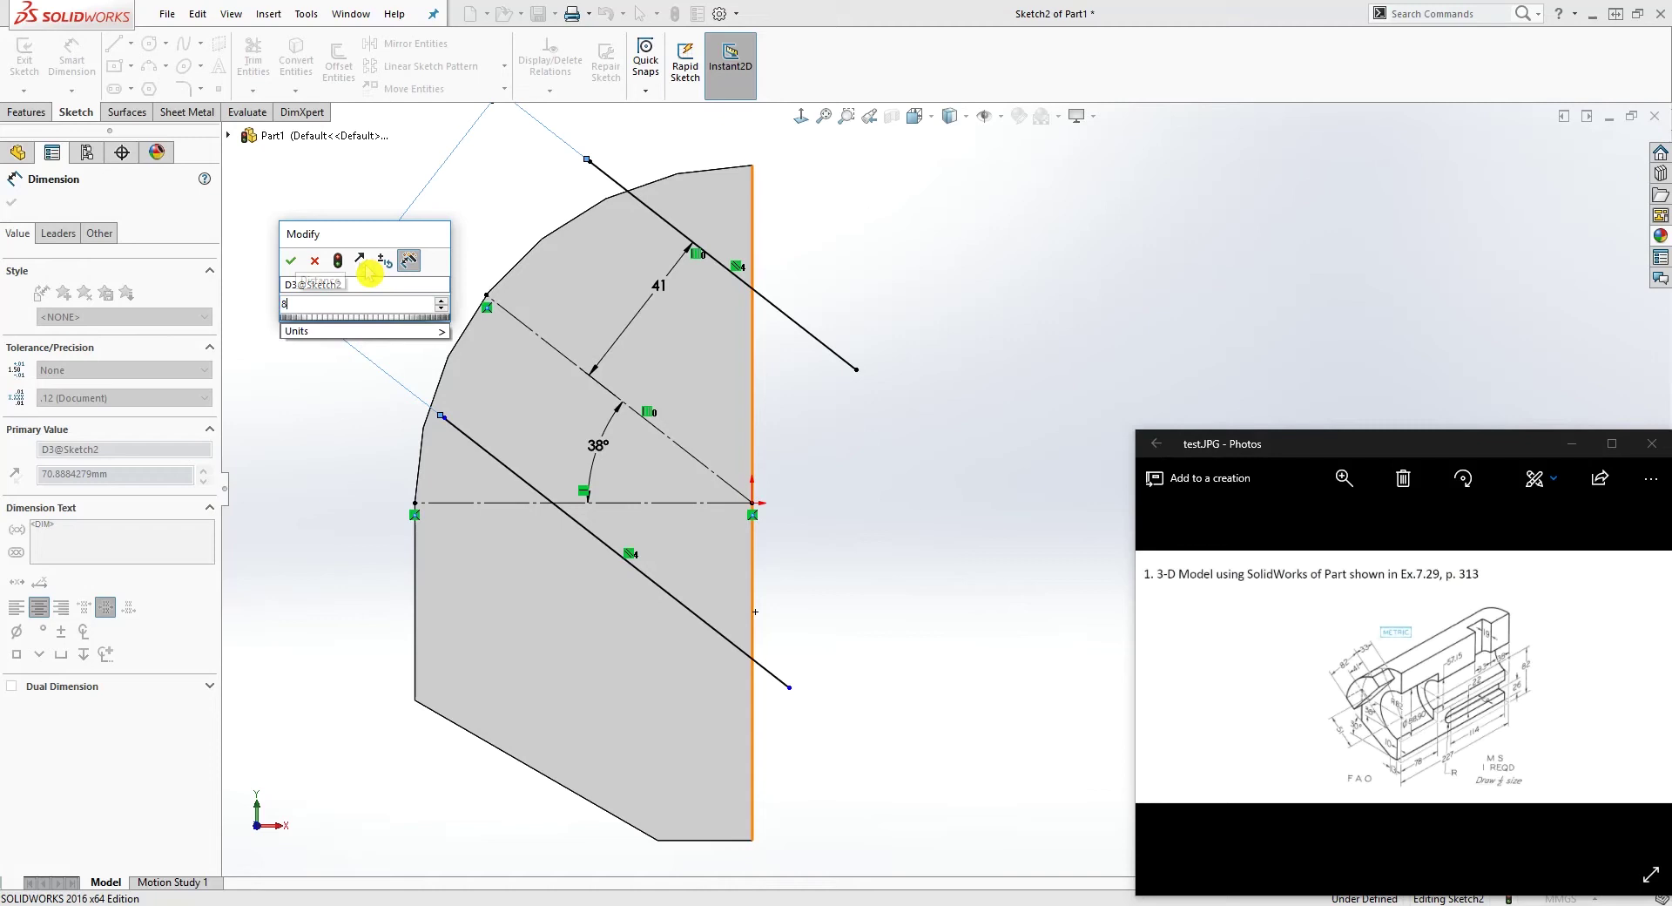
{"action": "type", "text": "2"}
{"action": "key", "text": "Return"}
{"action": "key", "text": "Escape"}
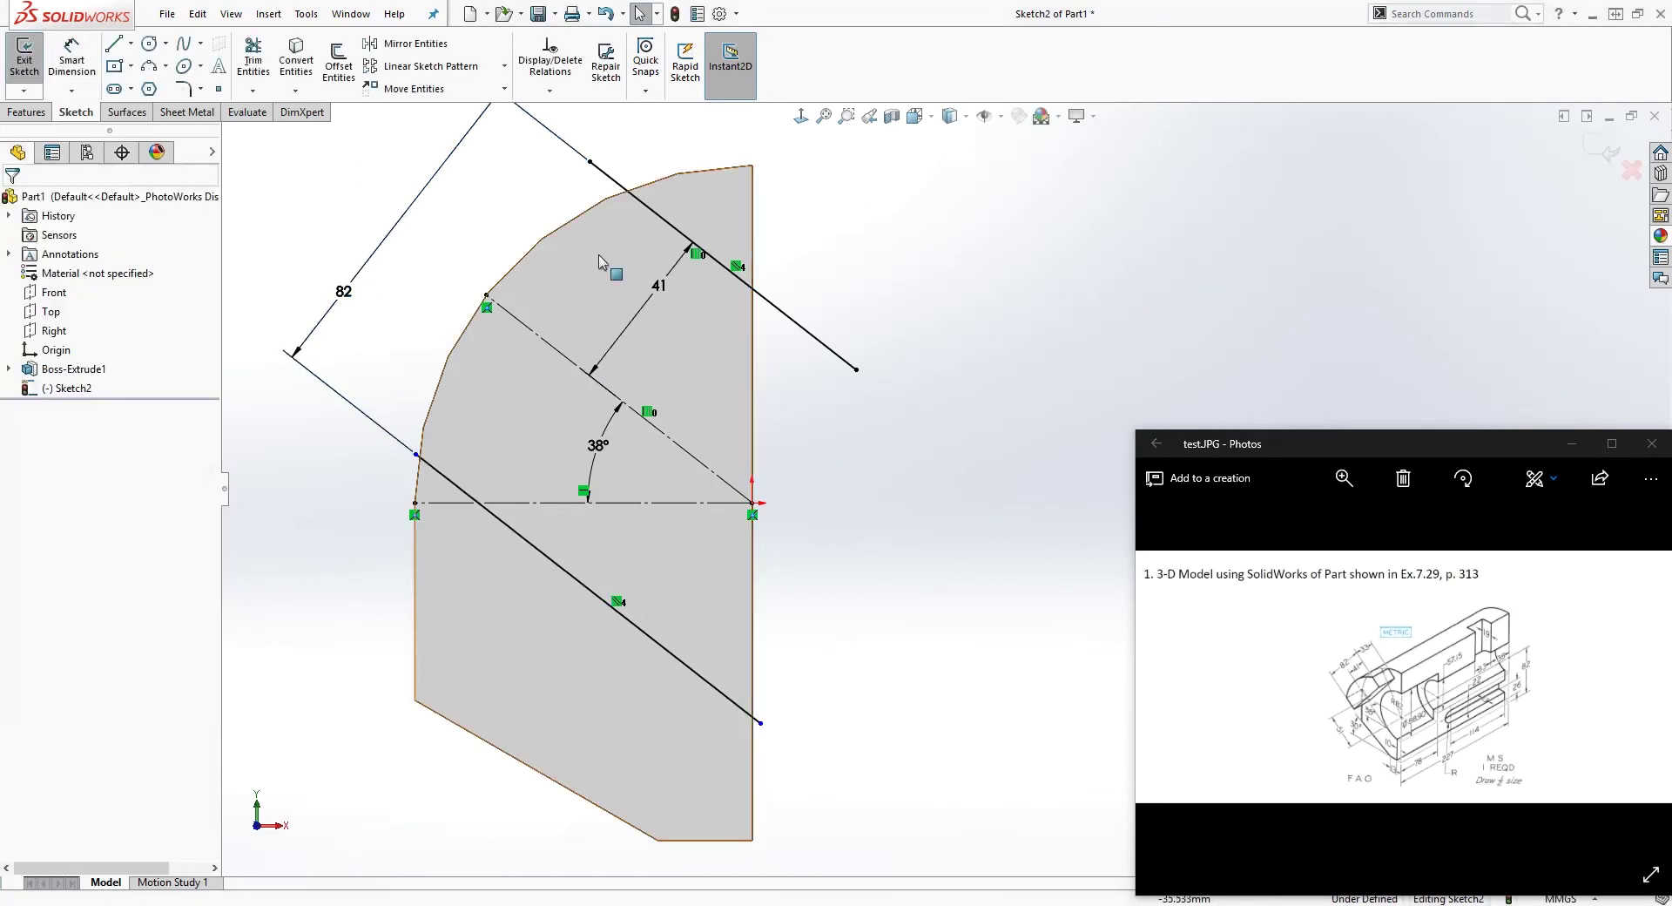
Convert the face's curved edge into a sketch arc and trim the arc and the sloped lines' outer ends where they intersect.
{"action": "left_click", "coordinate": [572, 226]}
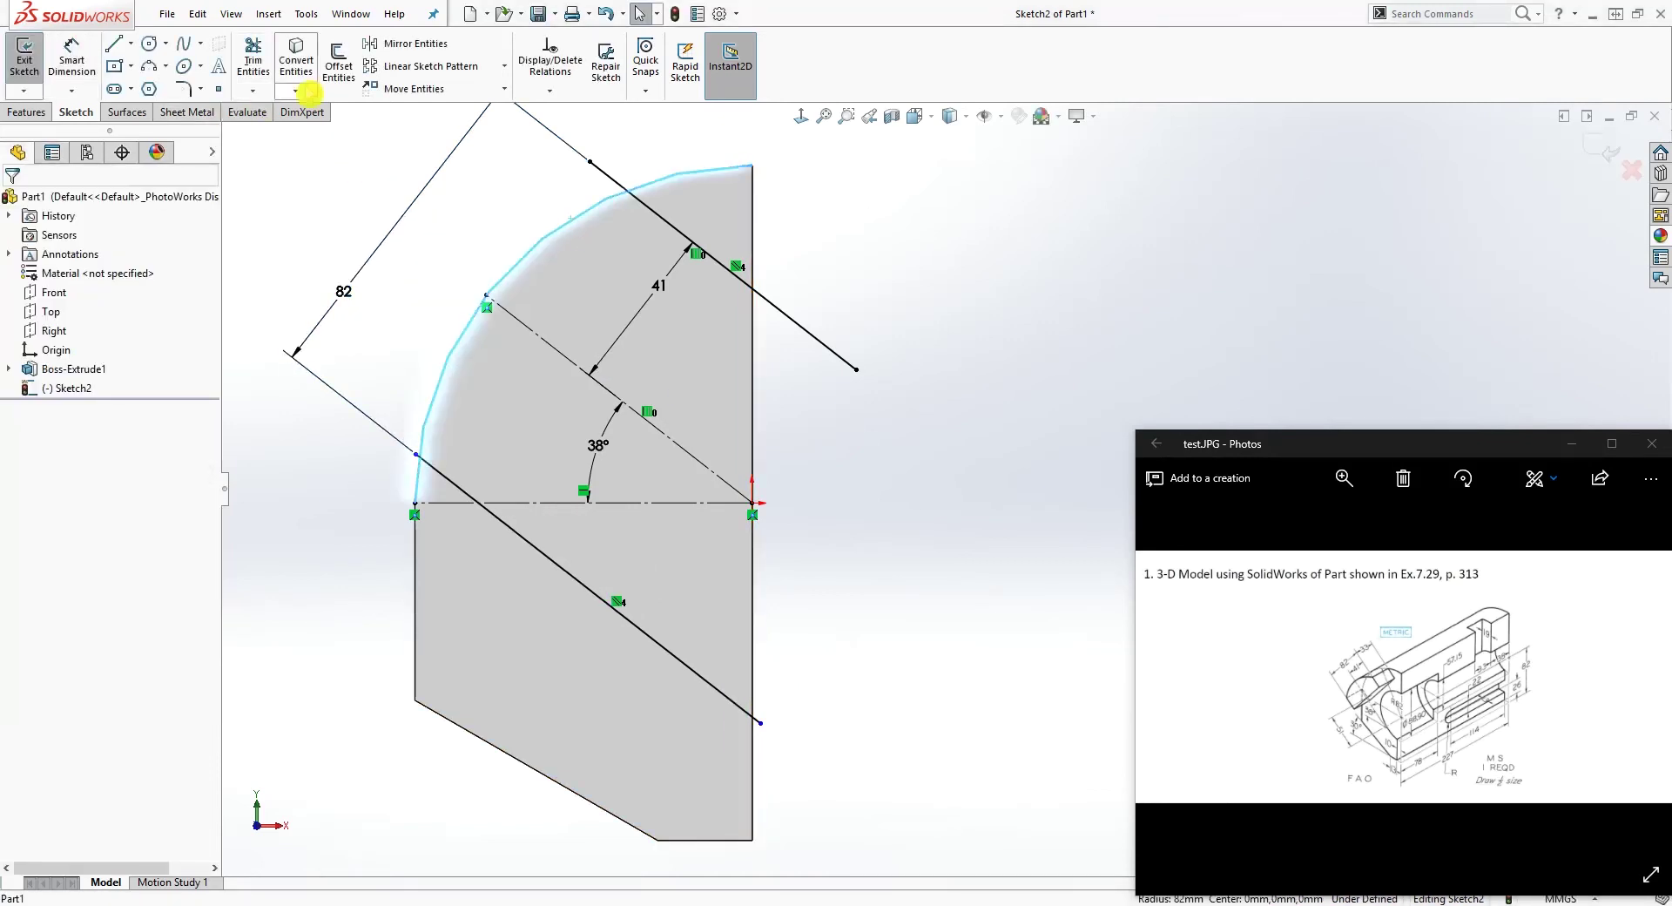
{"action": "left_click", "coordinate": [301, 63]}
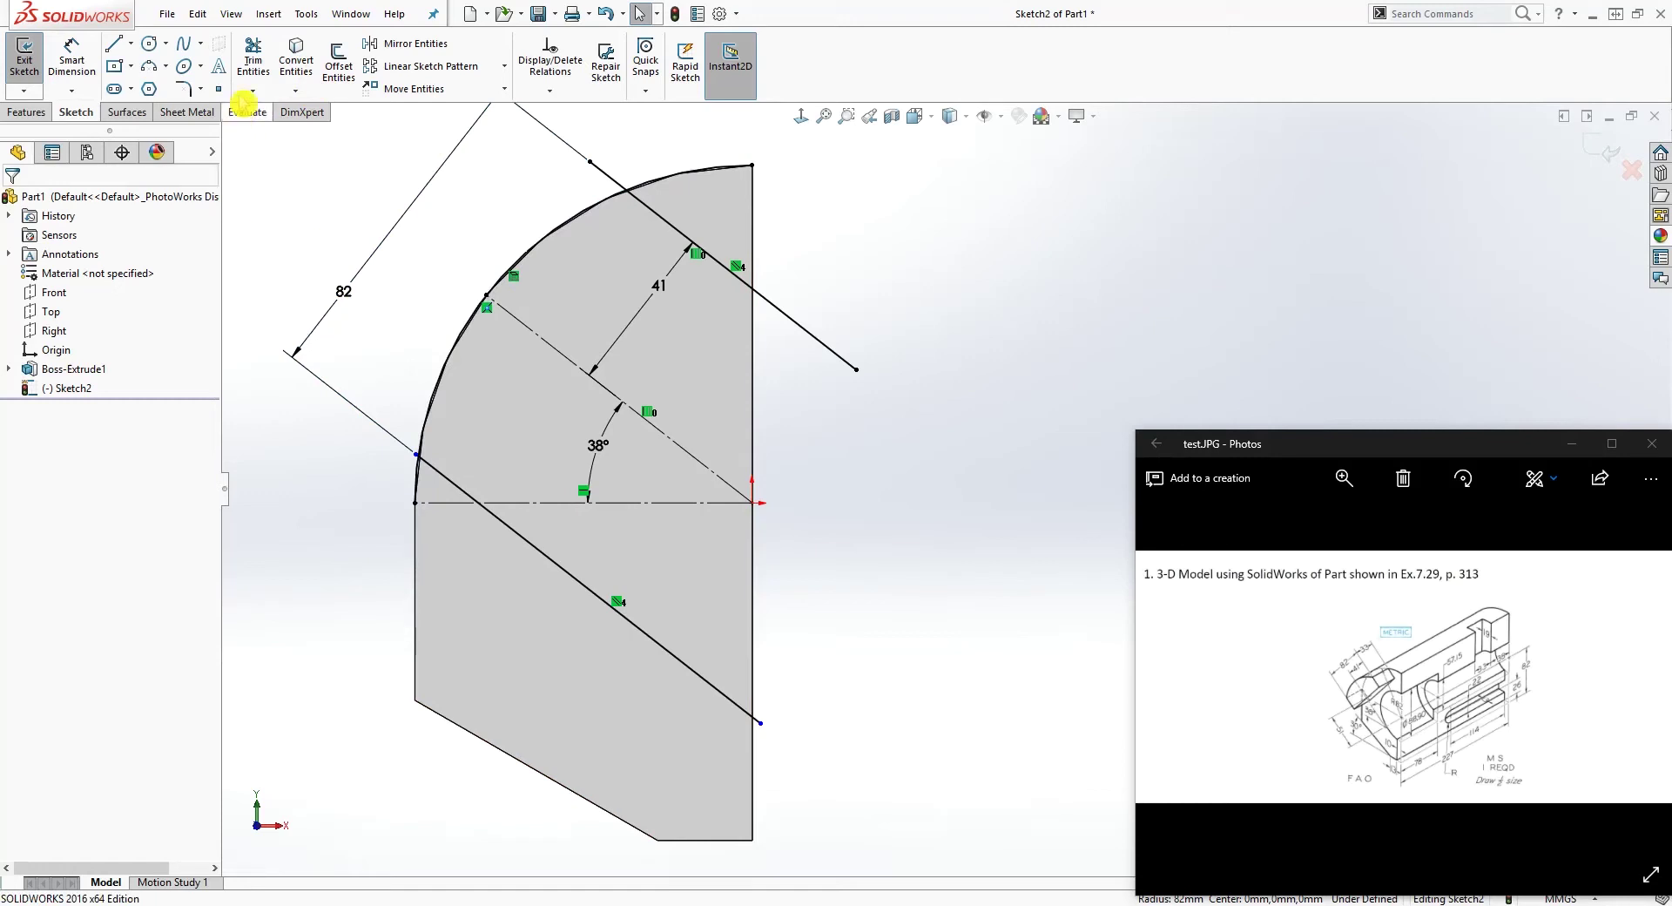
{"action": "left_click", "coordinate": [252, 70]}
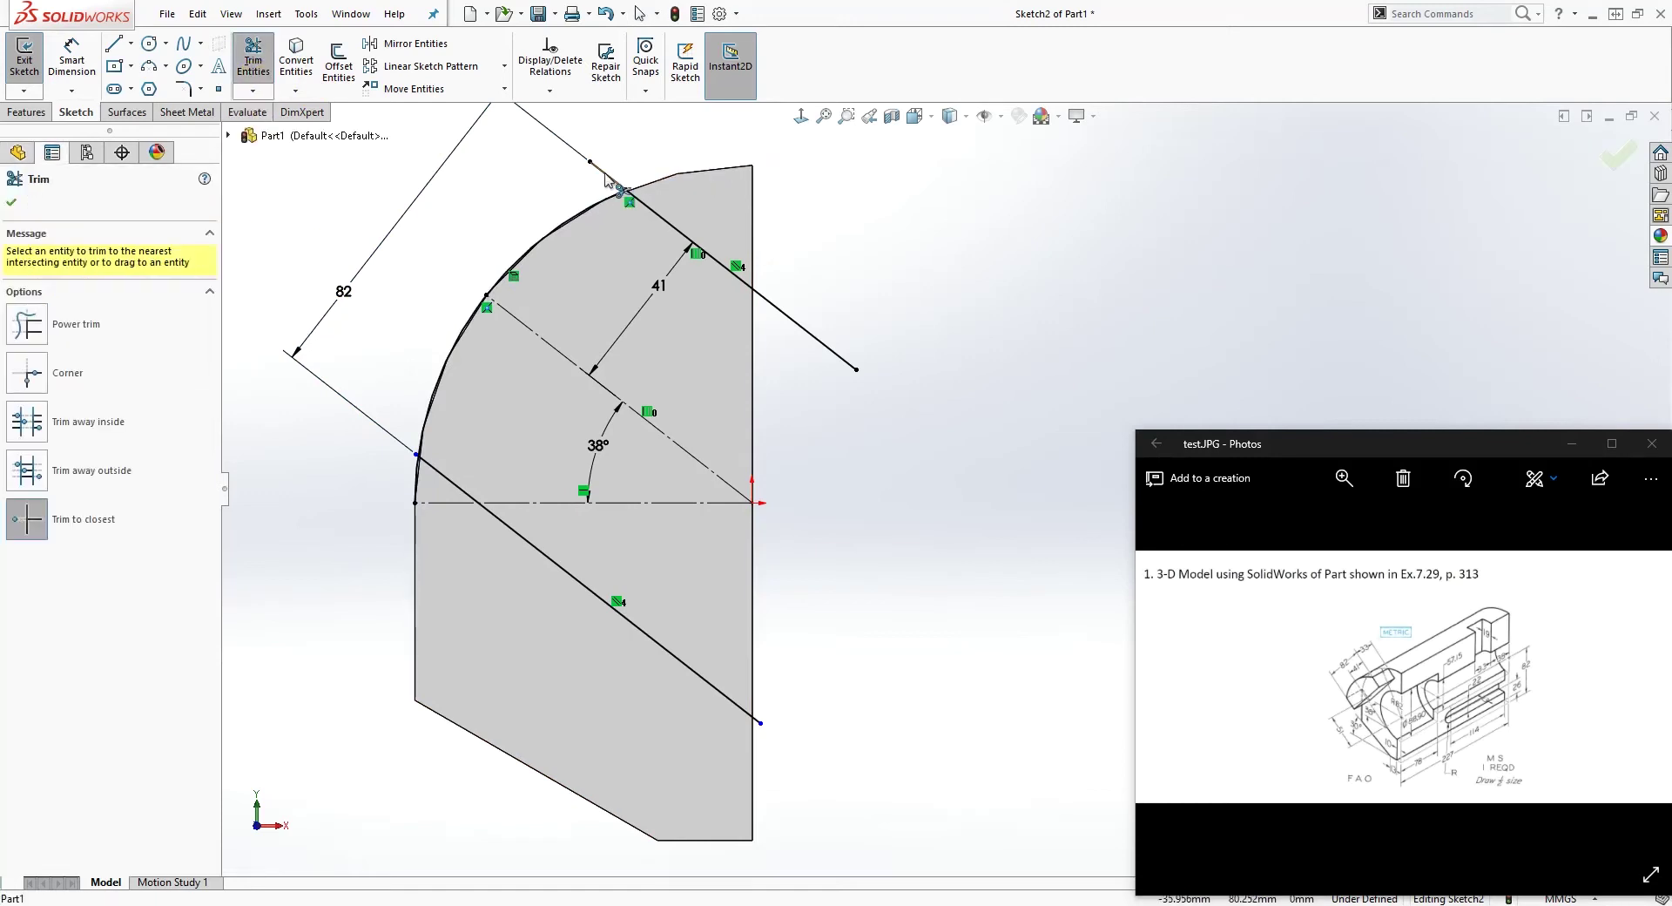
{"action": "scroll", "coordinate": [429, 471], "scroll_direction": "down", "scroll_amount": 2}
{"action": "scroll", "coordinate": [429, 471], "scroll_direction": "down", "scroll_amount": 3}
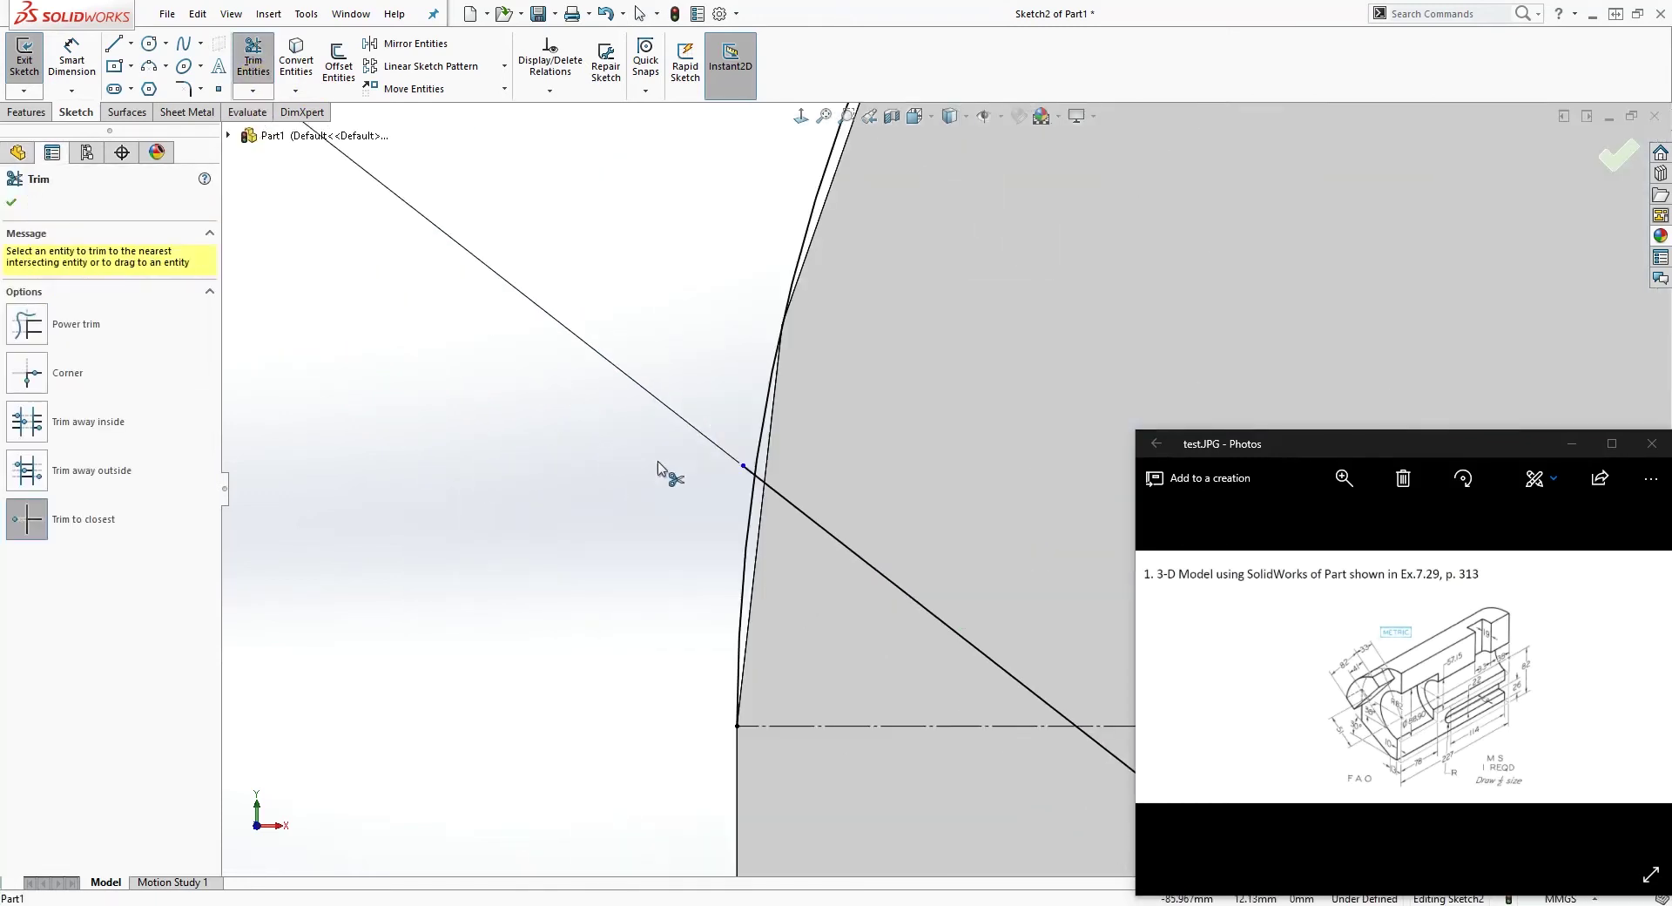
{"action": "left_click", "coordinate": [748, 470]}
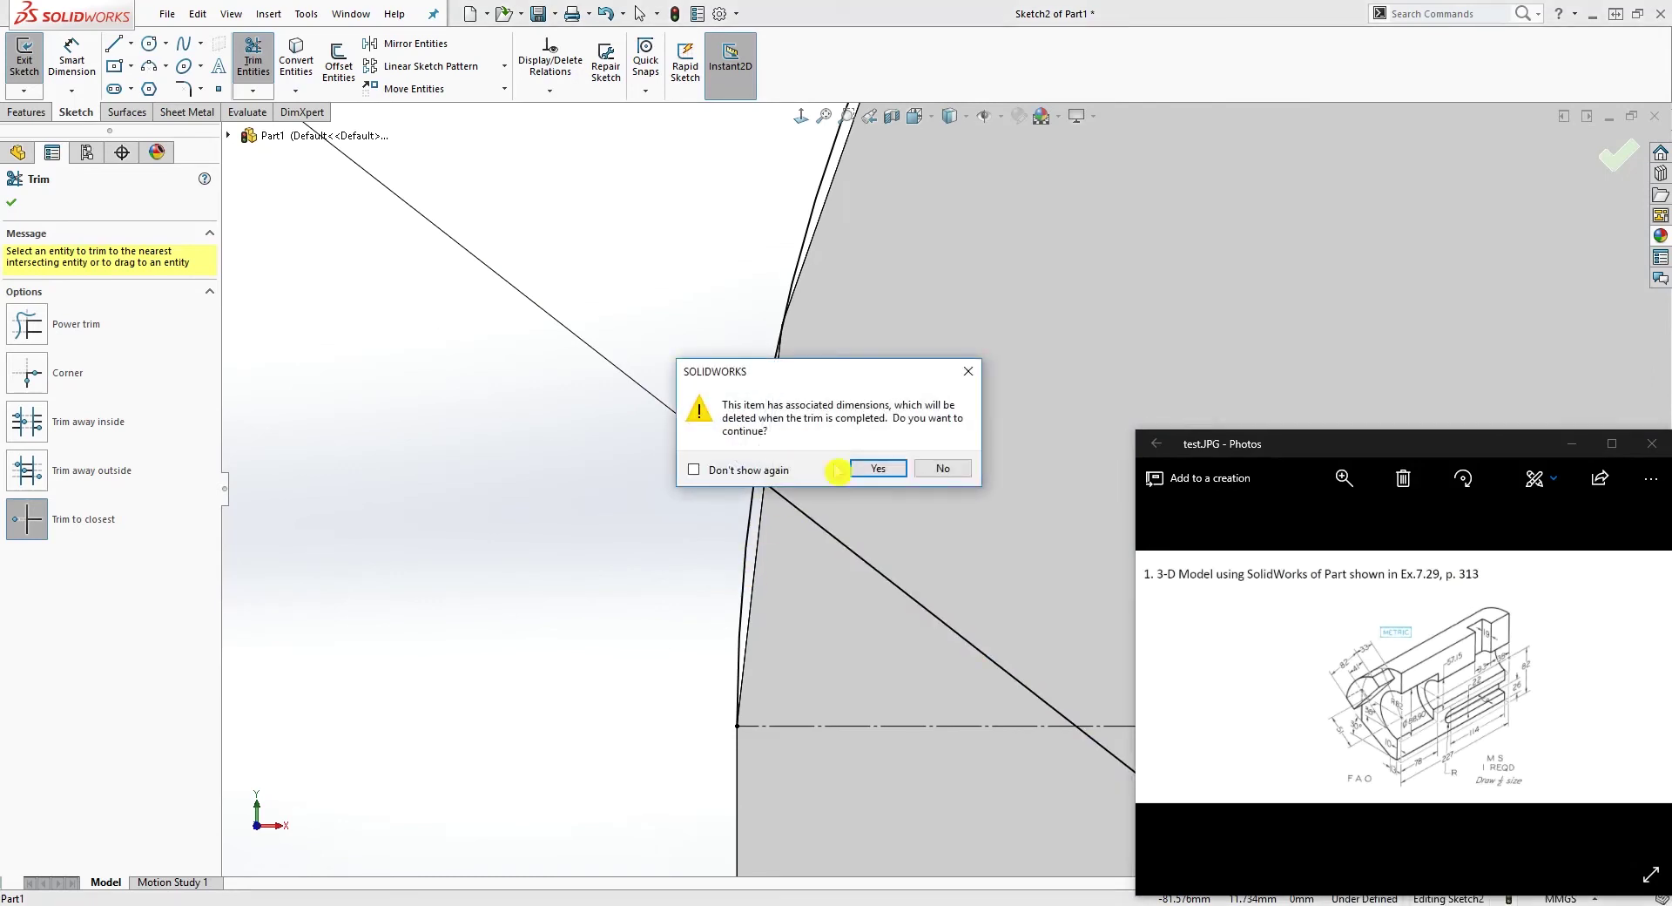
{"action": "left_click", "coordinate": [875, 471]}
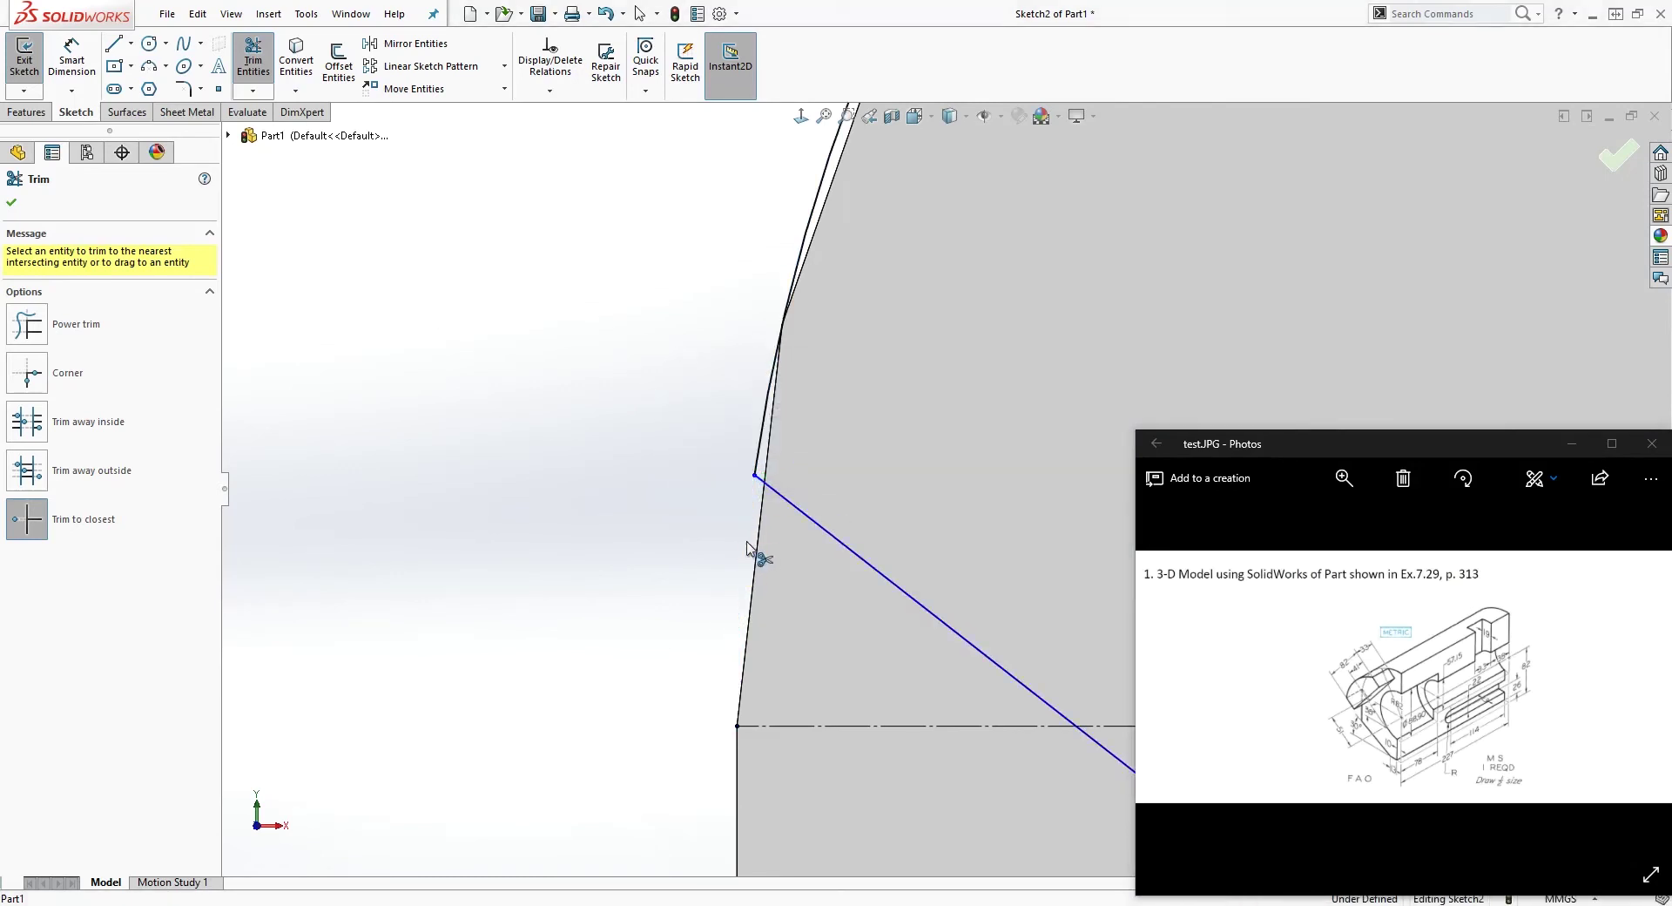
{"action": "scroll", "coordinate": [788, 529], "scroll_direction": "up", "scroll_amount": 3}
{"action": "scroll", "coordinate": [1243, 362], "scroll_direction": "down", "scroll_amount": 3}
{"action": "key", "text": "Escape"}
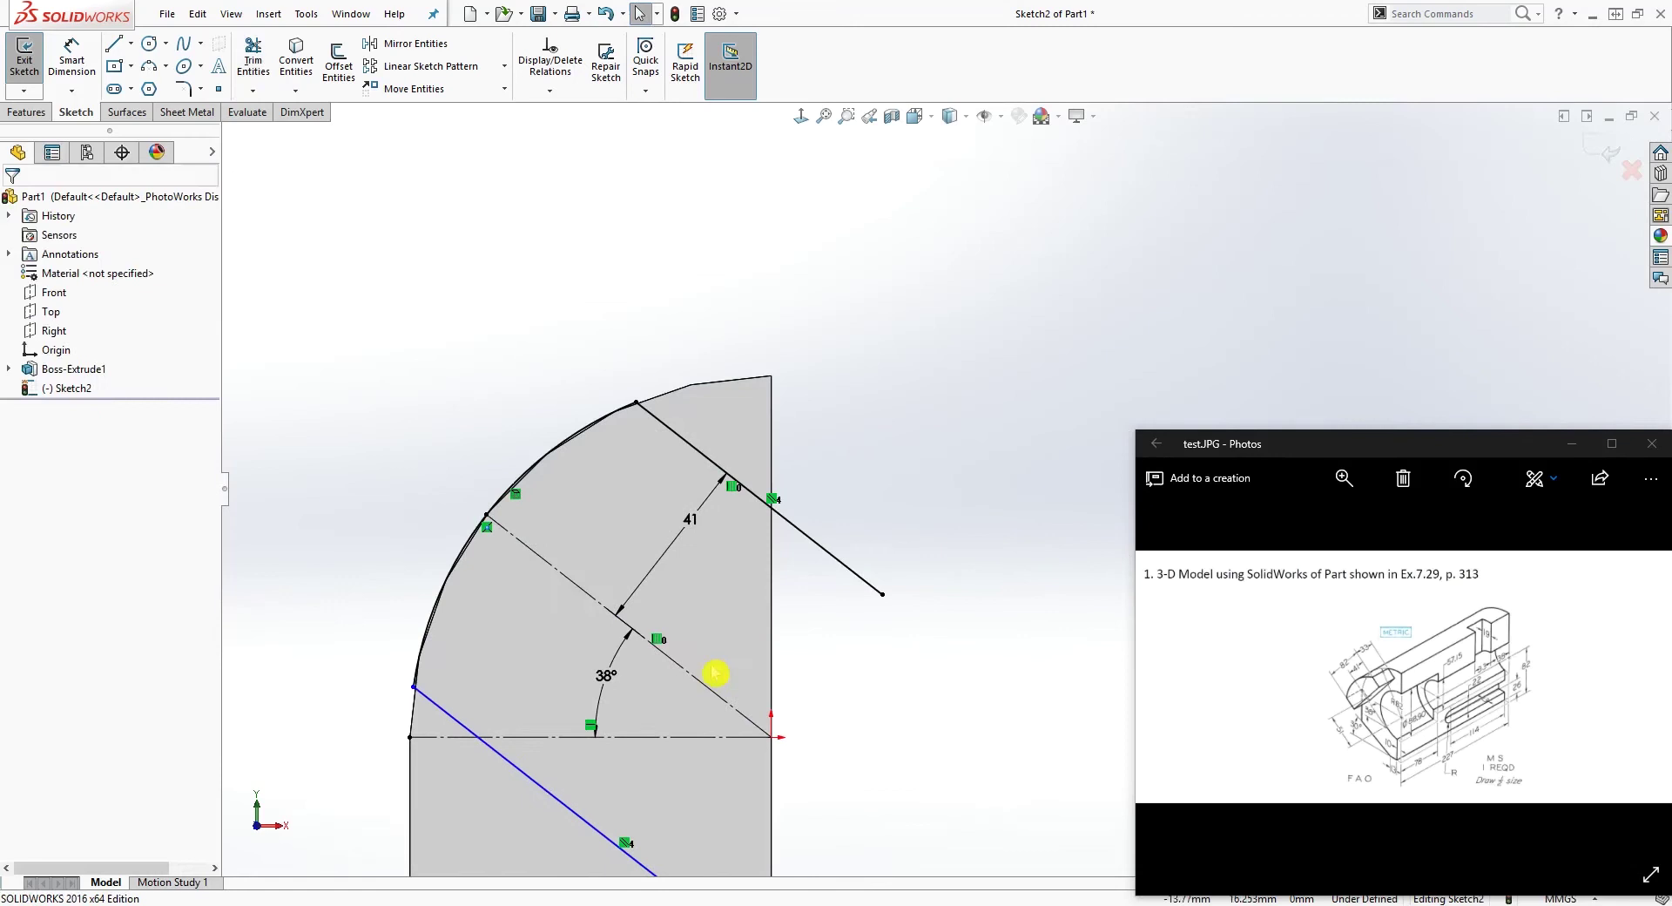
Re-create the 82 mm dimension between the two trimmed parallel lines, placed outside the arc.
{"action": "scroll", "coordinate": [832, 721], "scroll_direction": "up", "scroll_amount": 3}
{"action": "right_click_drag", "start_coordinate": [870, 638], "coordinate": [823, 477]}
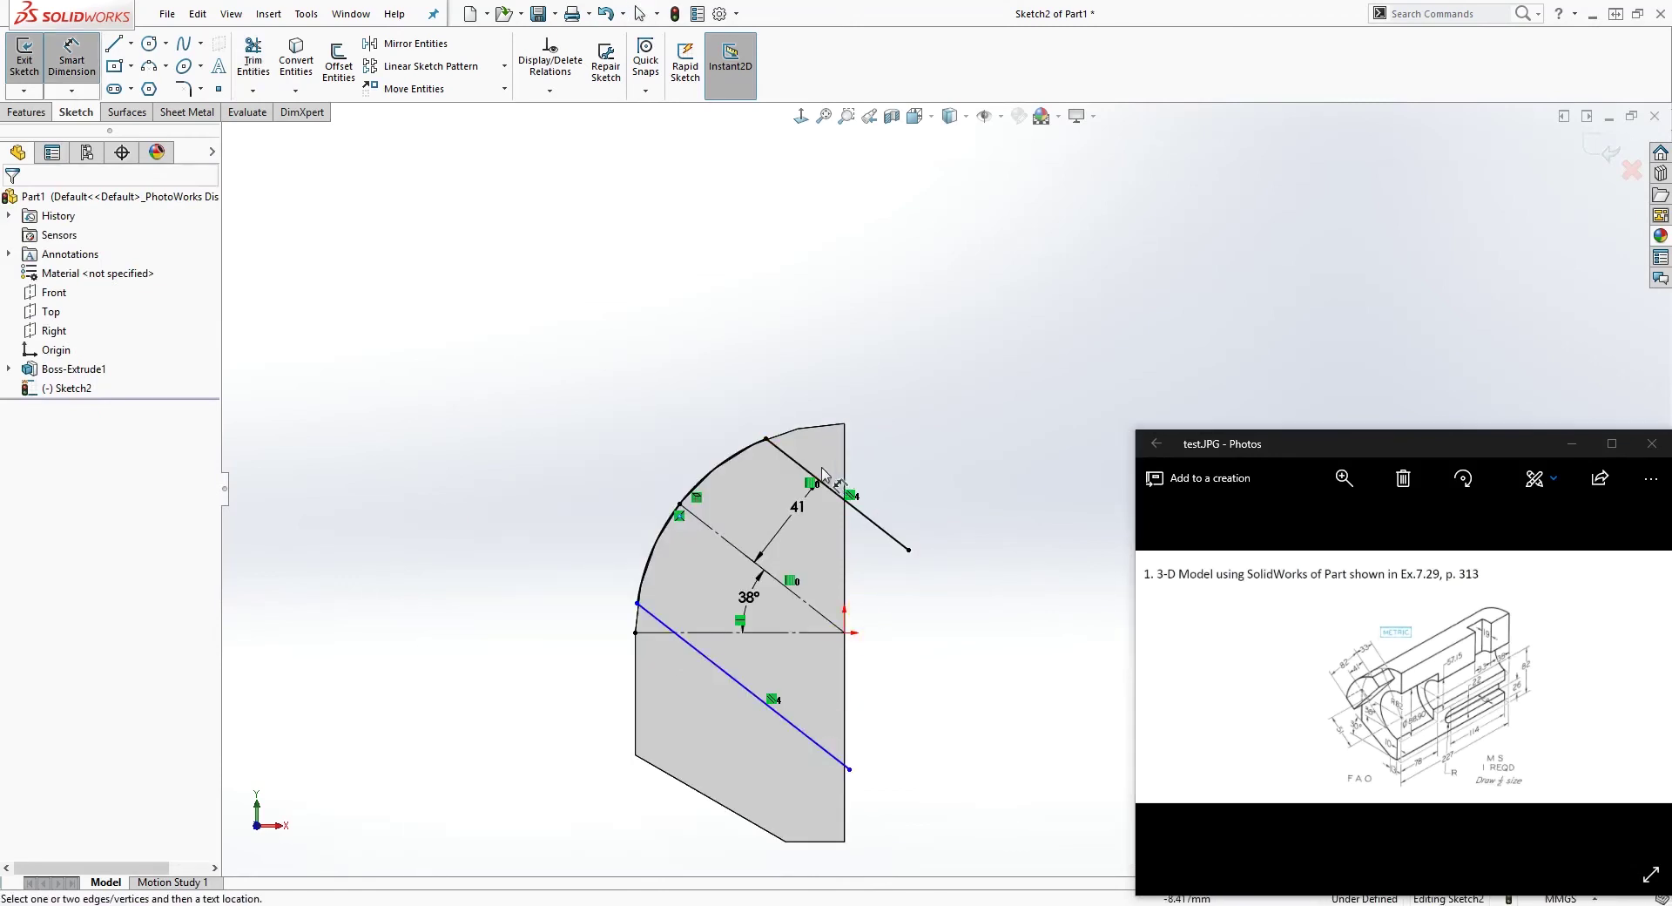
{"action": "left_click", "coordinate": [804, 469]}
{"action": "left_click", "coordinate": [731, 675]}
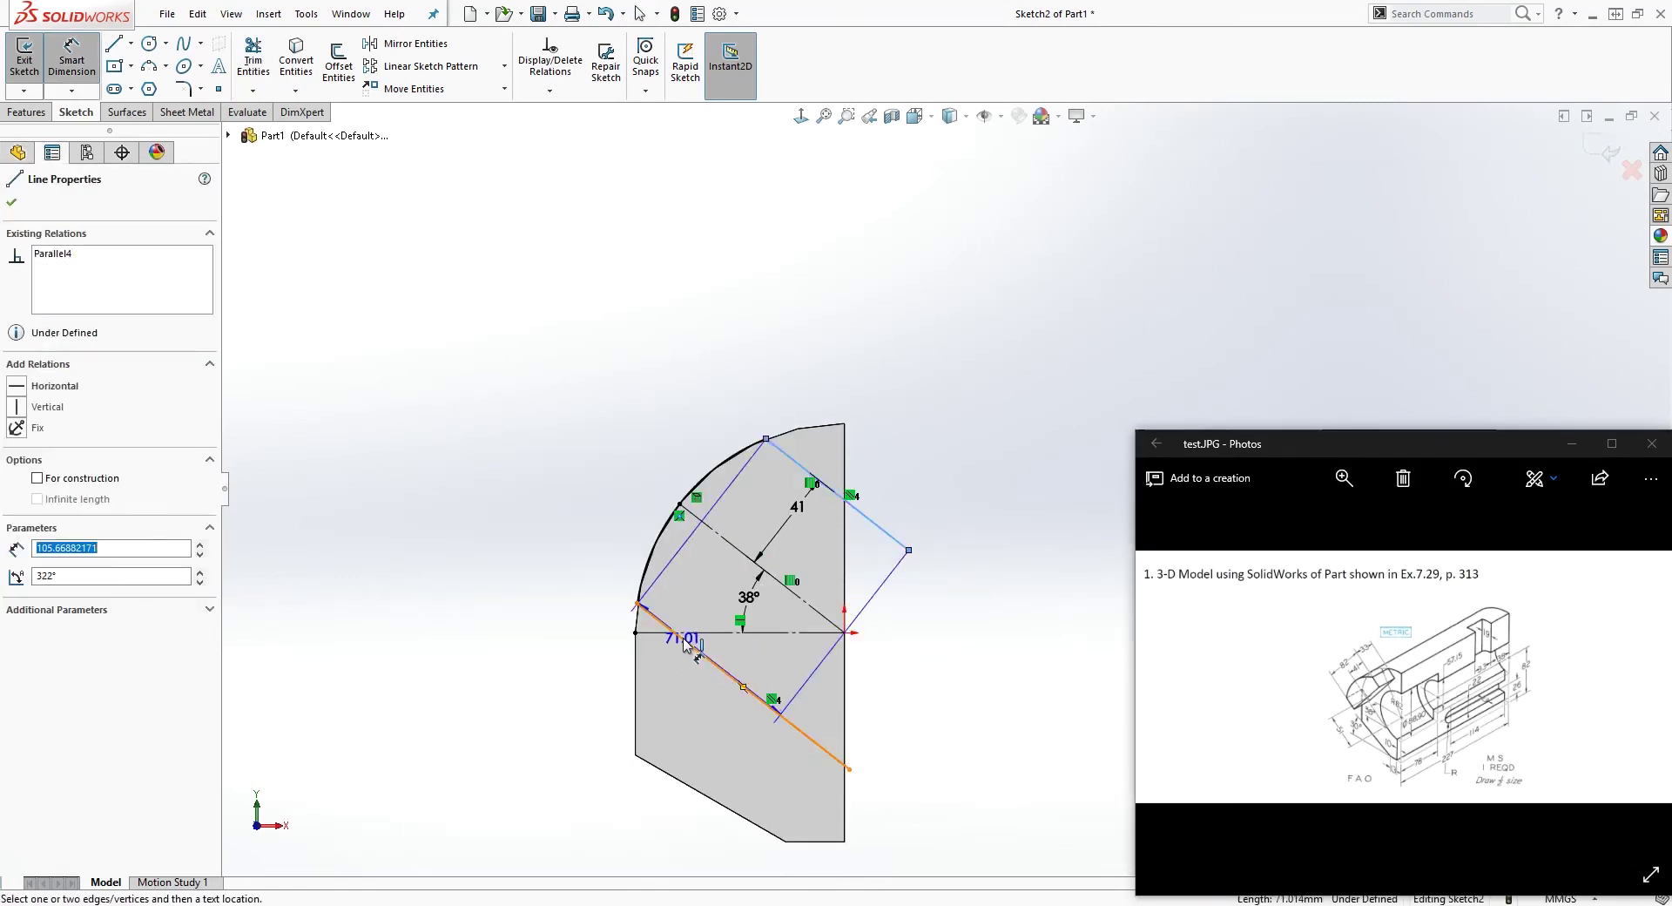
{"action": "left_click", "coordinate": [541, 471]}
{"action": "key", "text": "Return"}
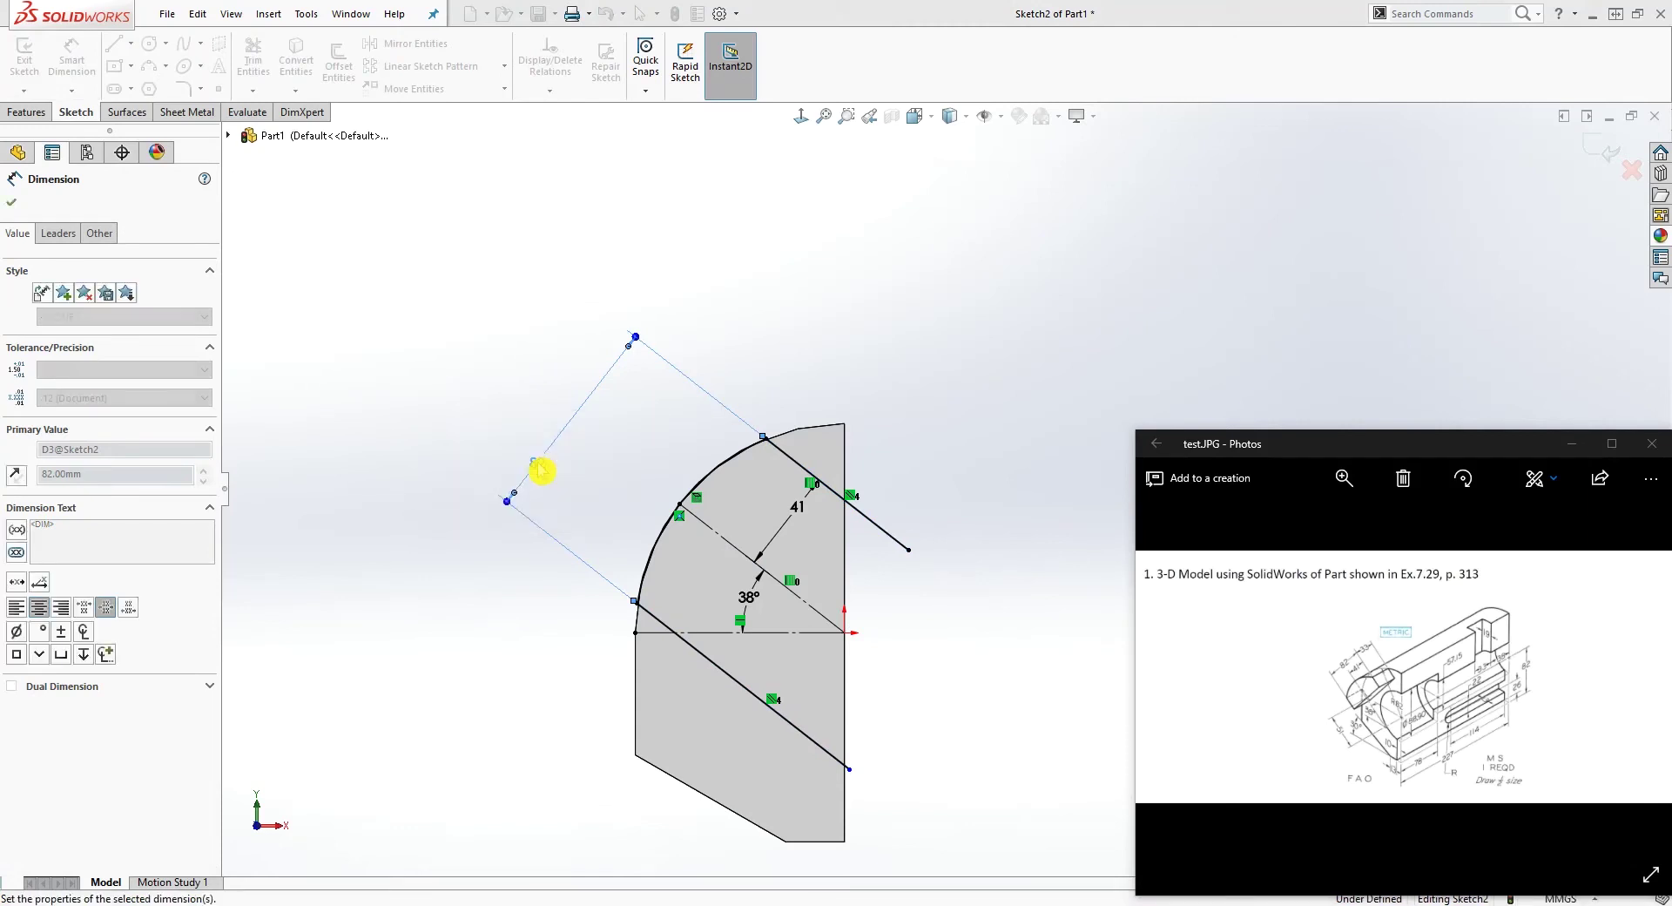
{"action": "key", "text": "Escape"}
Shorten the lower sloped line by moving its free end back inside the face, just below the horizontal construction line.
{"action": "scroll", "coordinate": [877, 604], "scroll_direction": "down", "scroll_amount": 2}
{"action": "scroll", "coordinate": [877, 604], "scroll_direction": "up", "scroll_amount": 1}
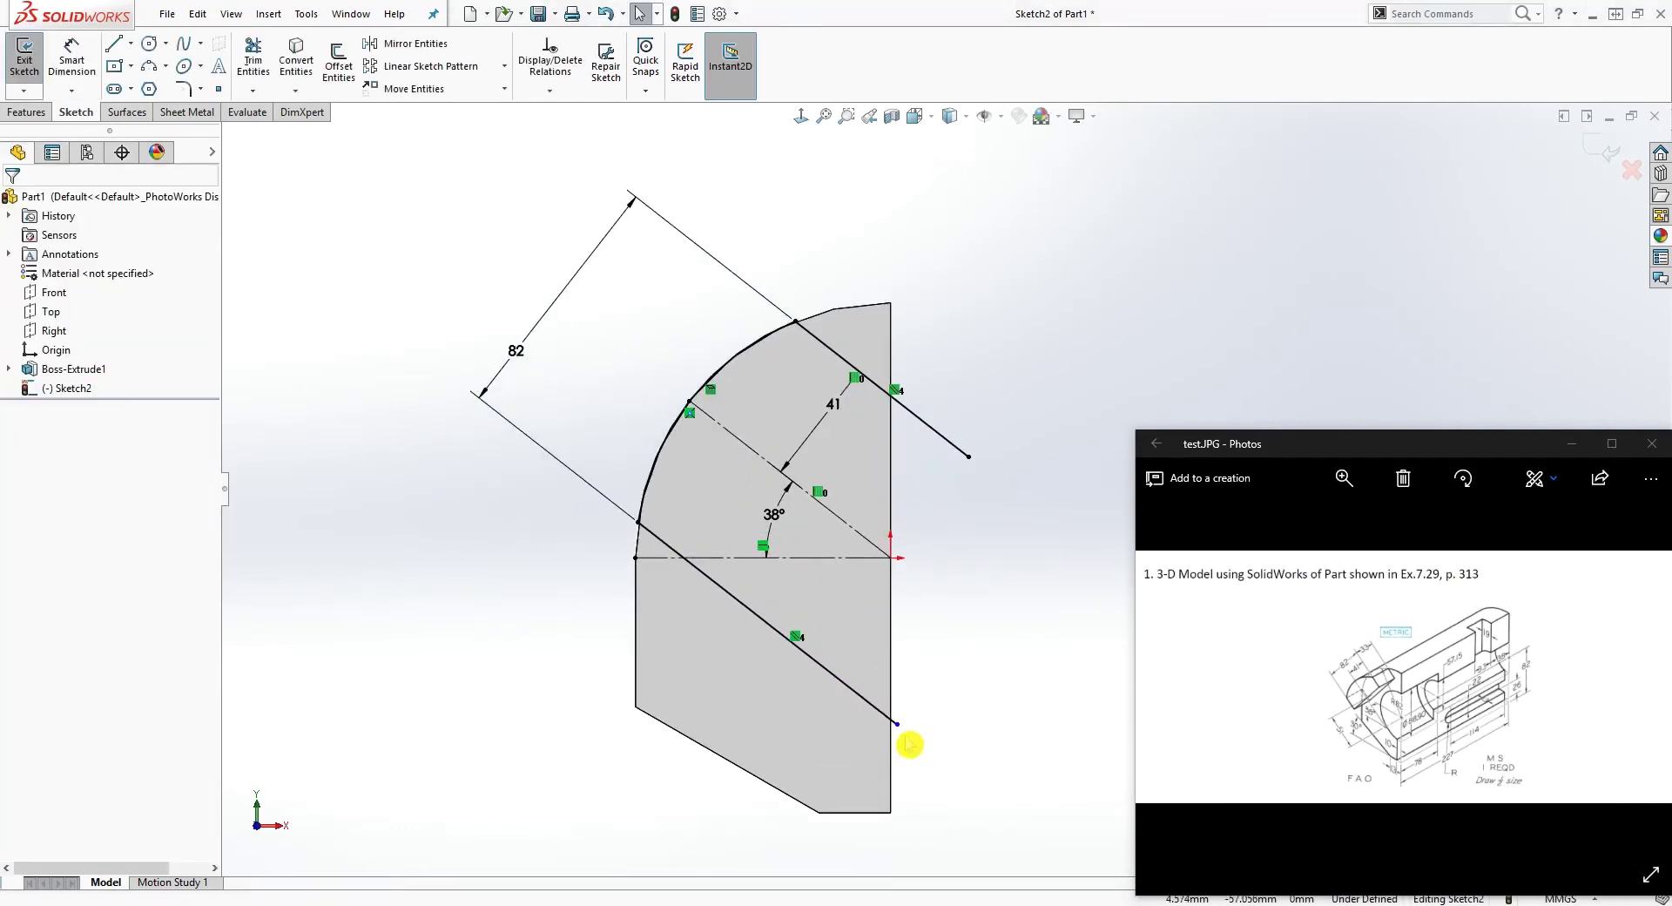
{"action": "left_click_drag", "start_coordinate": [898, 725], "coordinate": [766, 631]}
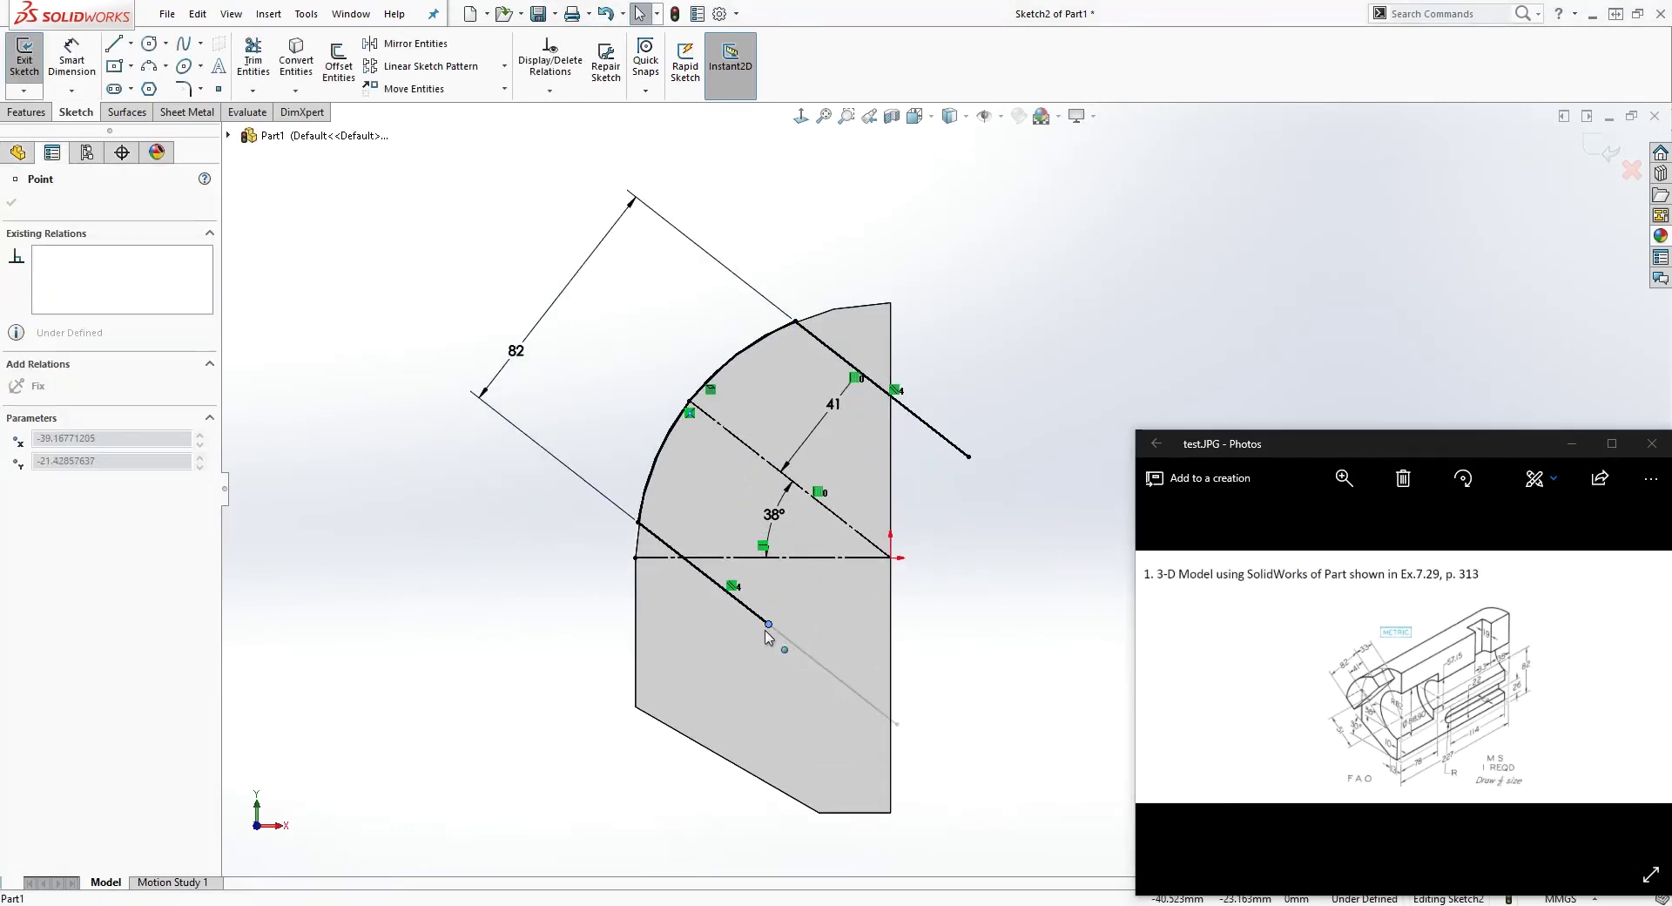
{"action": "left_click", "coordinate": [969, 456]}
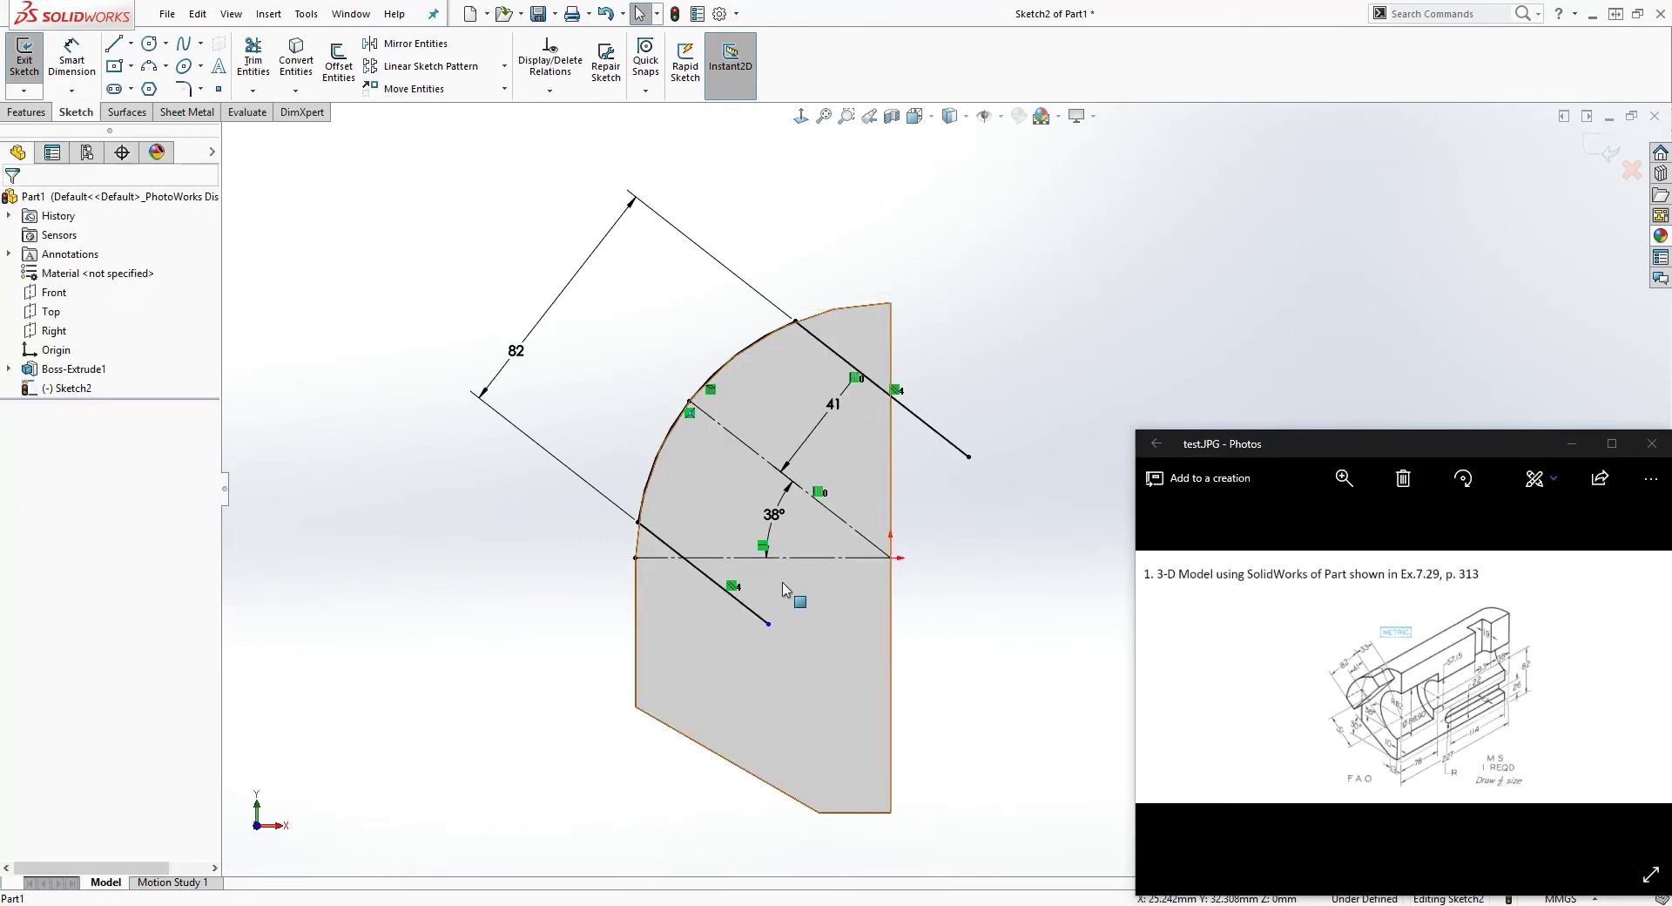
{"action": "left_click", "coordinate": [968, 457]}
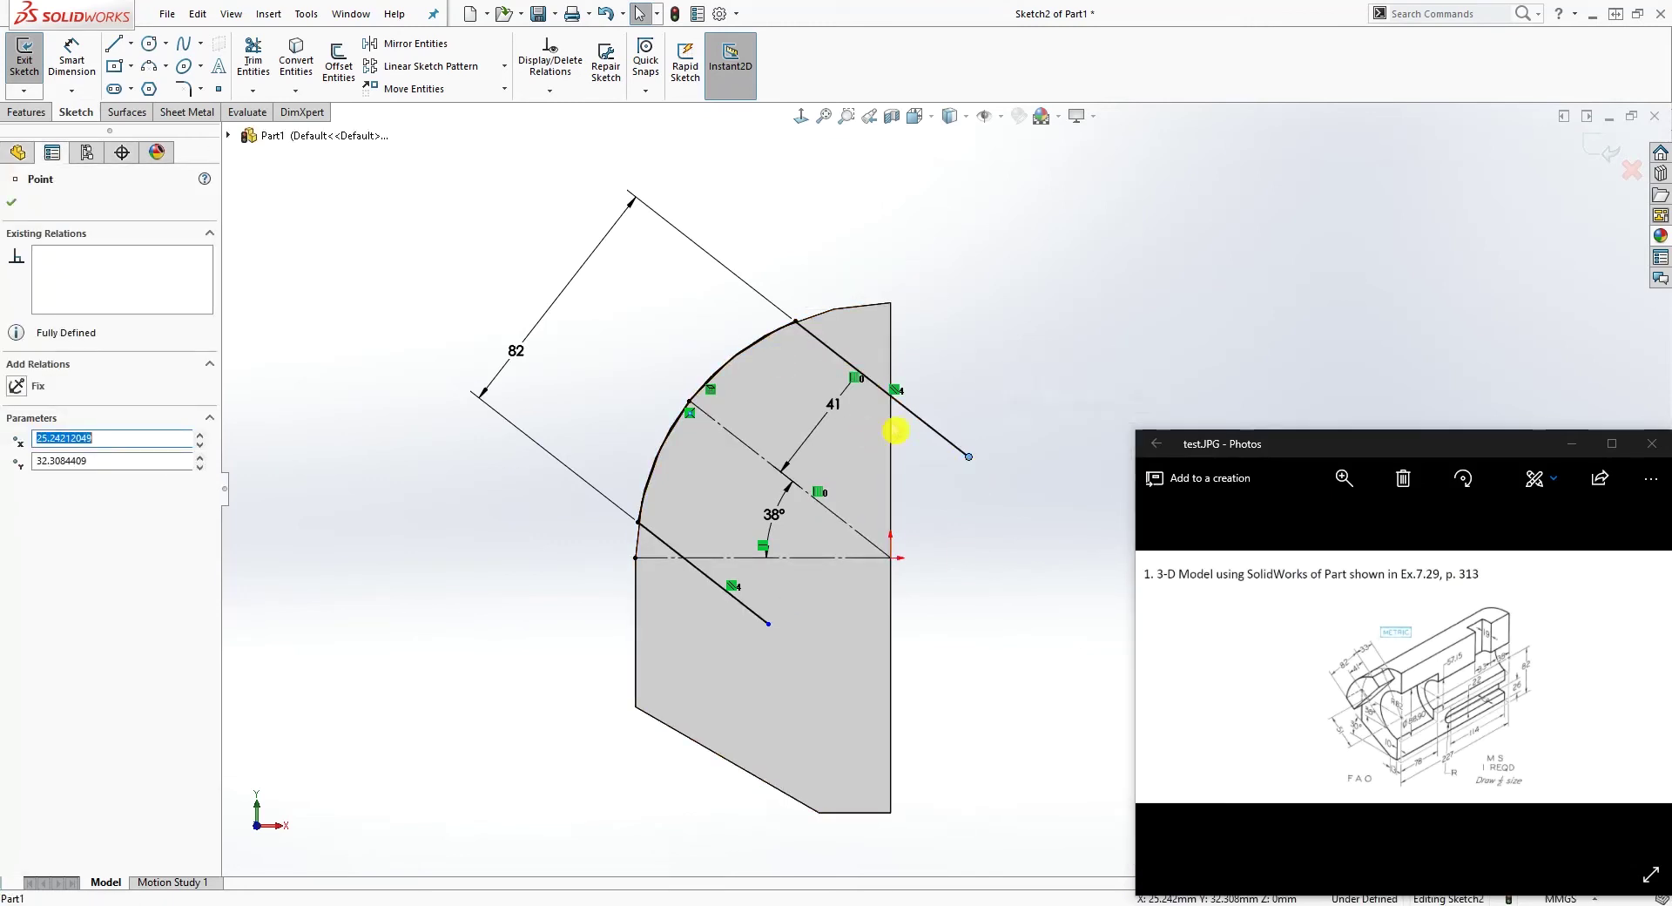
{"action": "left_click", "coordinate": [1112, 329]}
Sketch a line about 97 mm long from the lower sloped line's free end up across the upper sloped line.
{"action": "key", "text": "l"}
{"action": "left_click", "coordinate": [768, 624]}
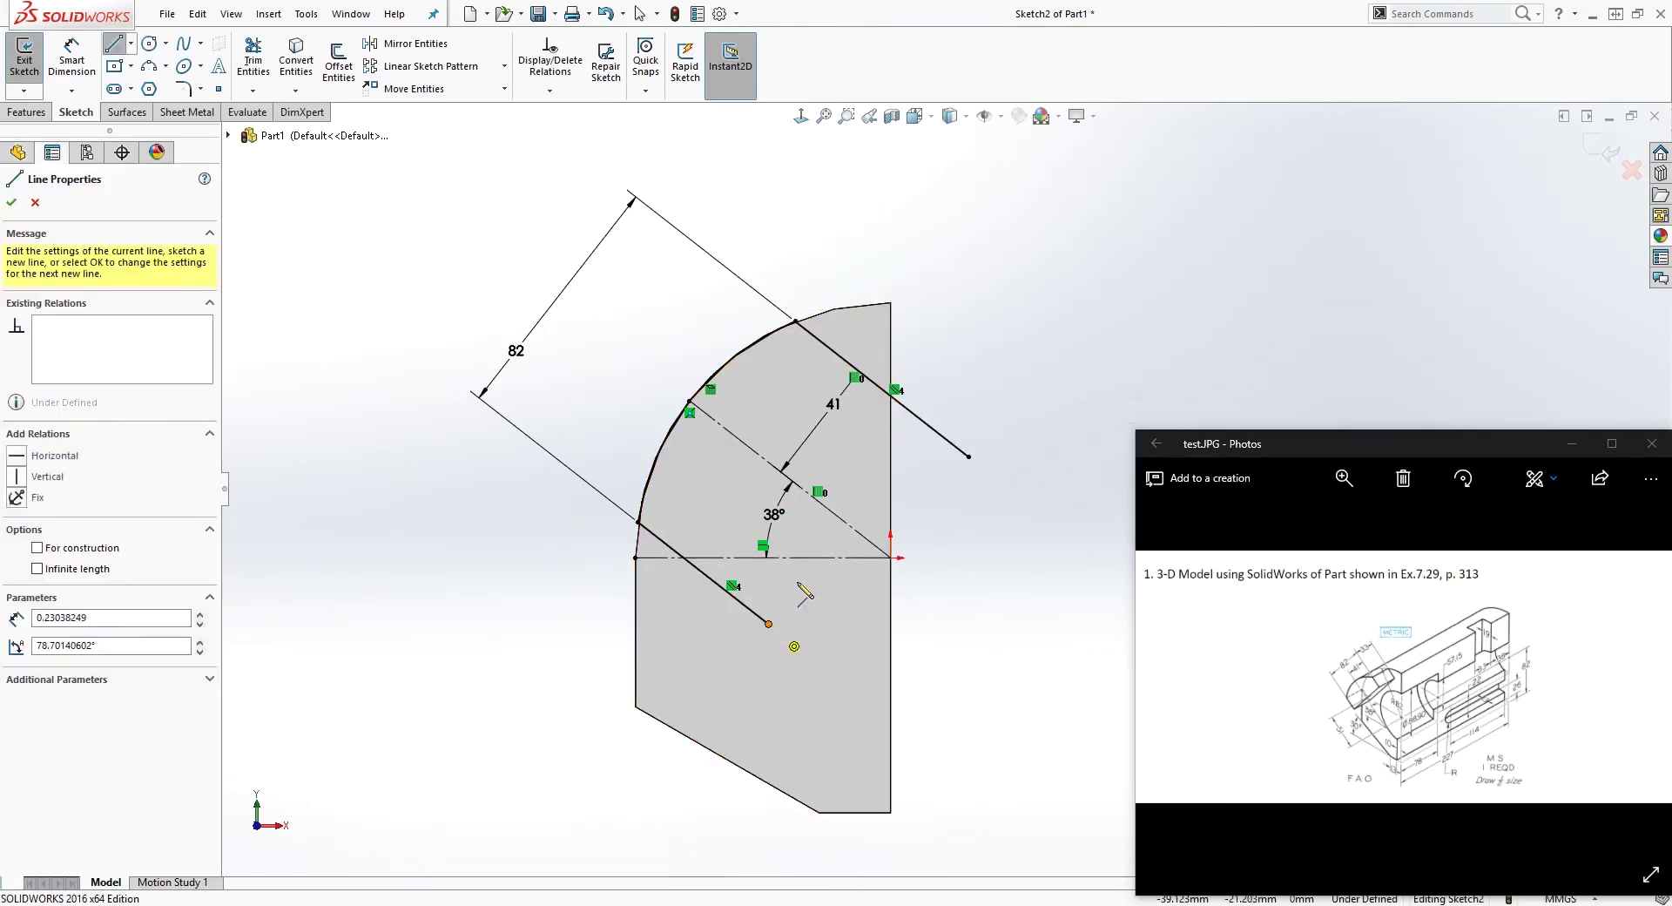
{"action": "left_click", "coordinate": [958, 389]}
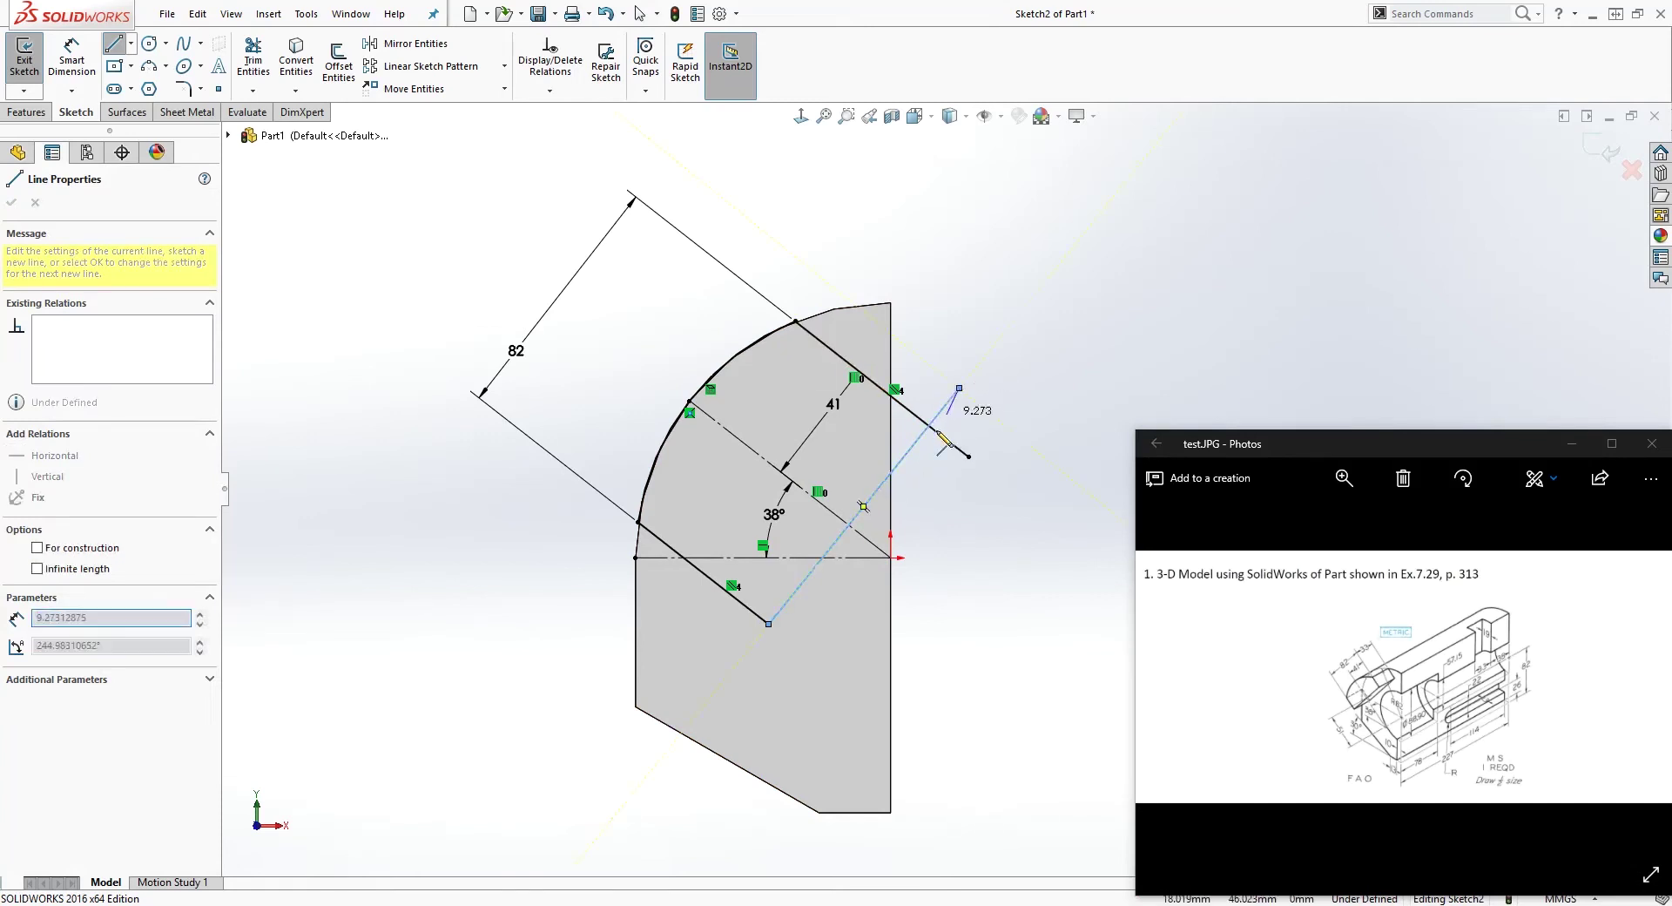
{"action": "key", "text": "Escape"}
Make the connecting line perpendicular to both the lower and the upper sloped lines.
{"action": "left_click", "coordinate": [798, 595]}
{"action": "left_click", "coordinate": [759, 616], "text": "ctrl"}
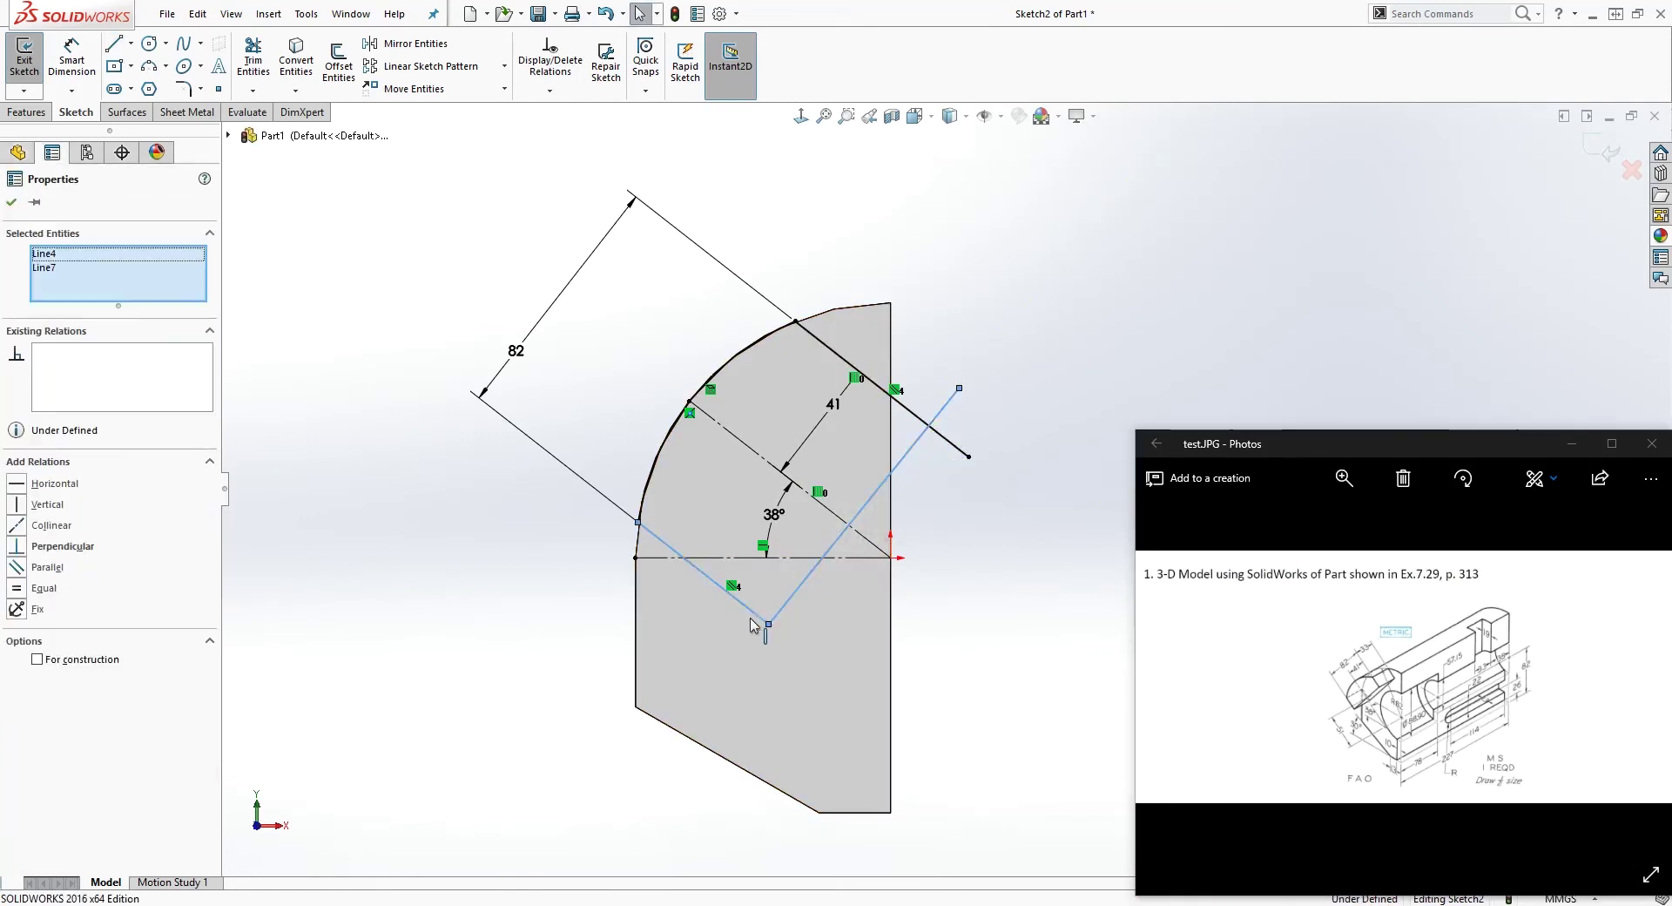
{"action": "left_click", "coordinate": [966, 383]}
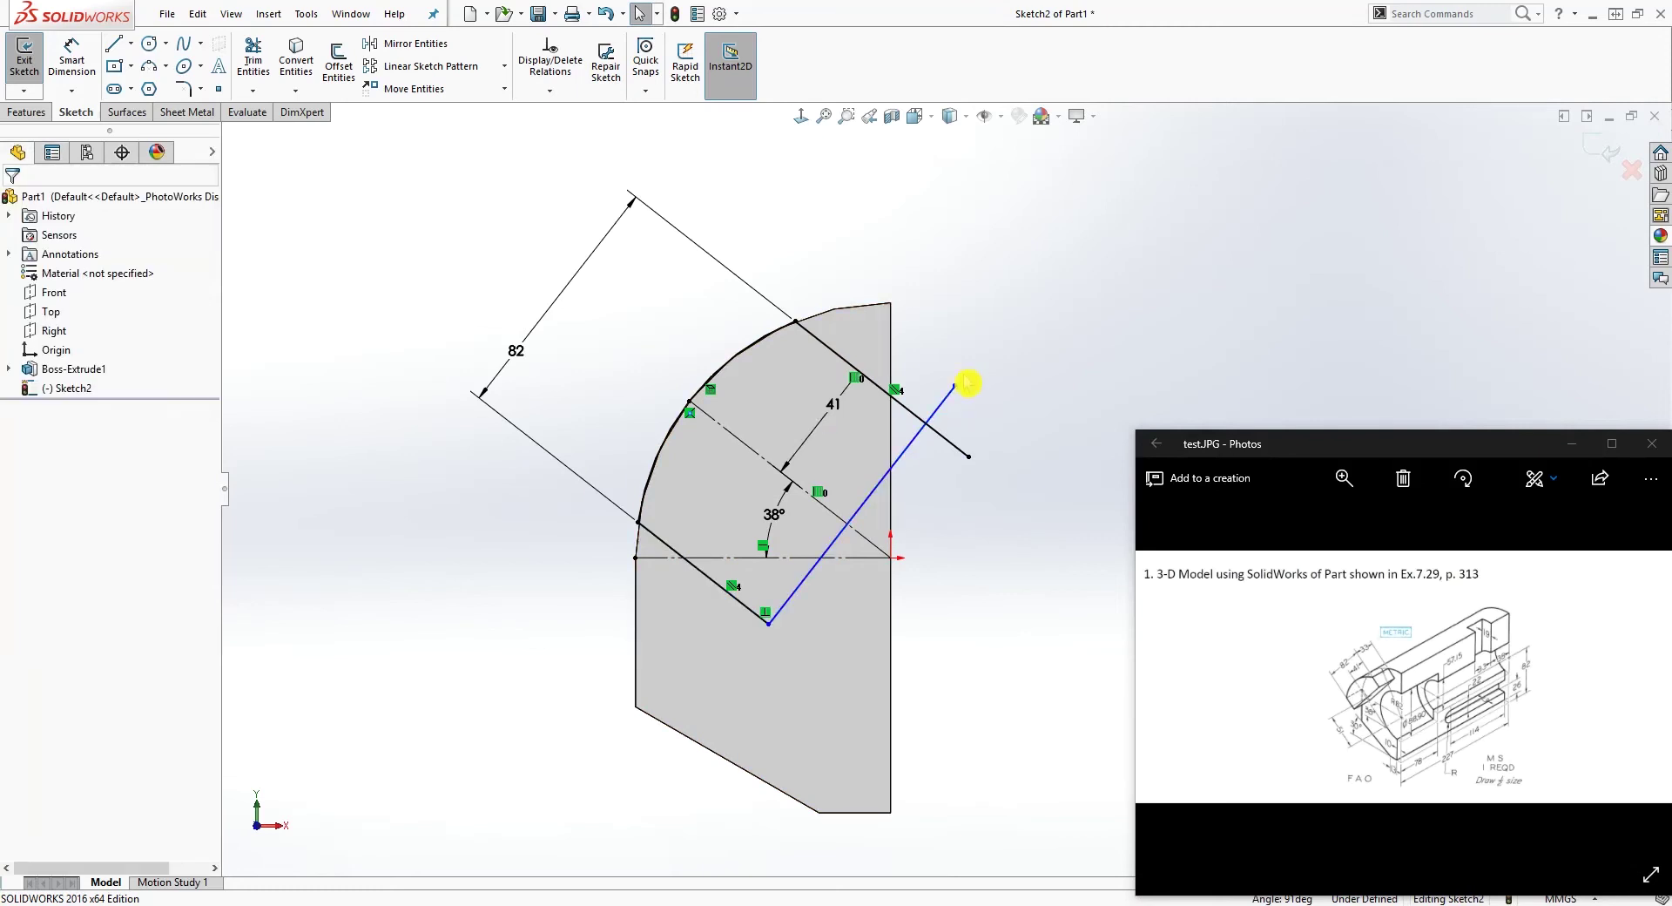
{"action": "left_click", "coordinate": [946, 396]}
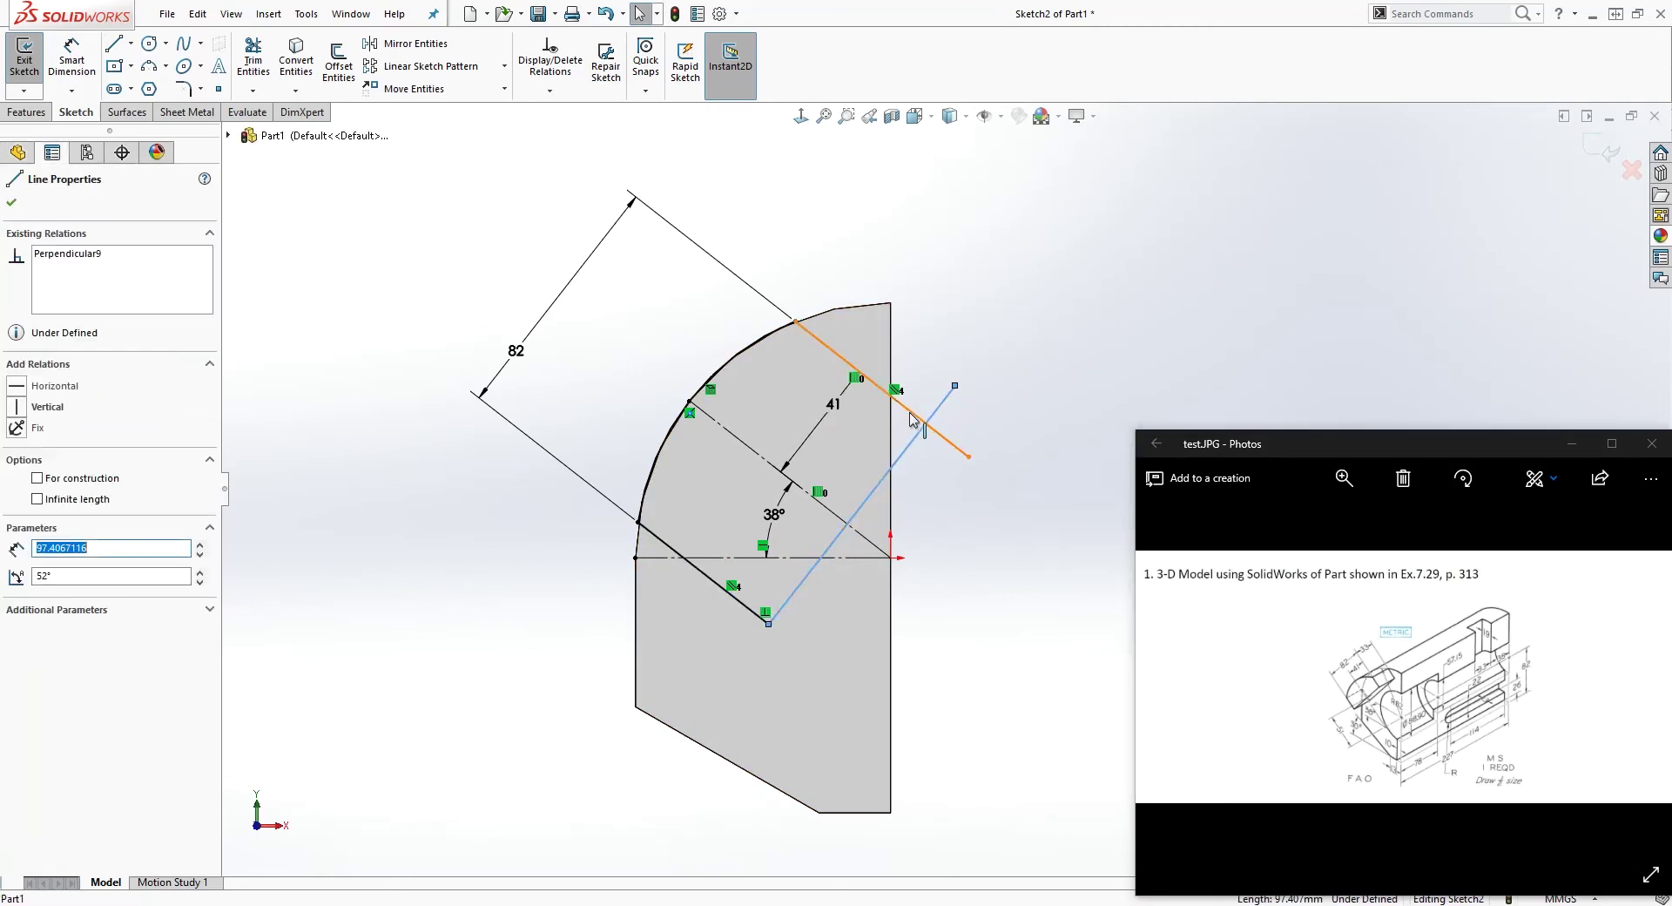
{"action": "left_click", "coordinate": [919, 418], "text": "ctrl"}
{"action": "left_click", "coordinate": [14, 548]}
{"action": "left_click", "coordinate": [1110, 271]}
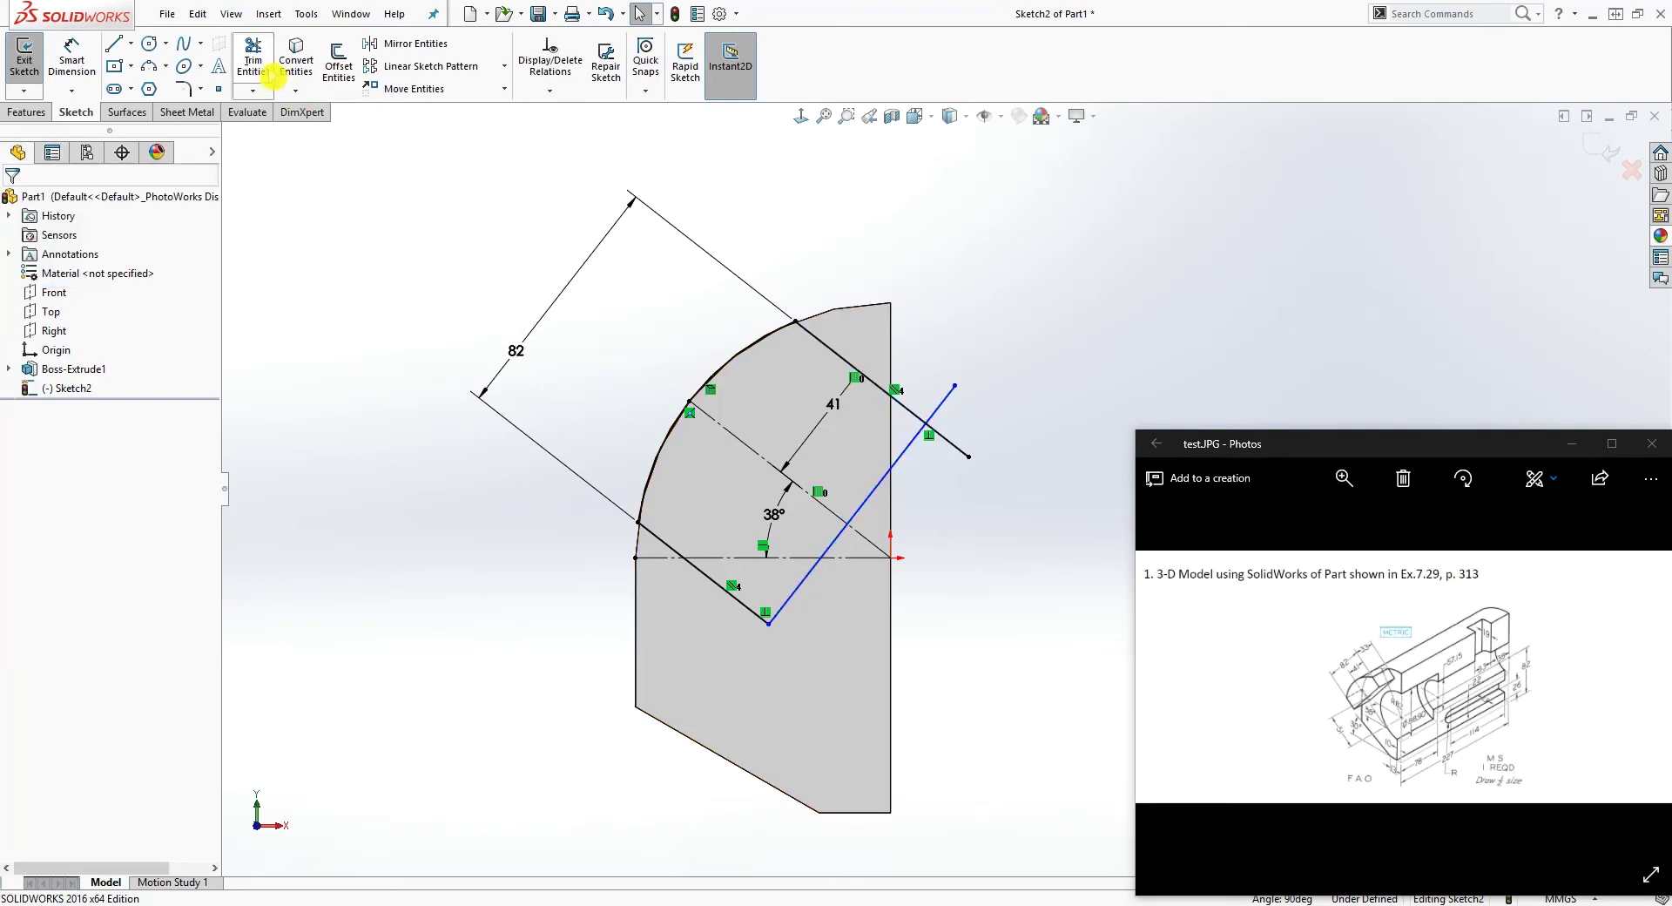
Trim the overhanging ends of the connecting line and the upper sloped line to form a closed corner.
{"action": "left_click", "coordinate": [253, 60]}
{"action": "left_click", "coordinate": [936, 406]}
{"action": "left_click", "coordinate": [958, 447]}
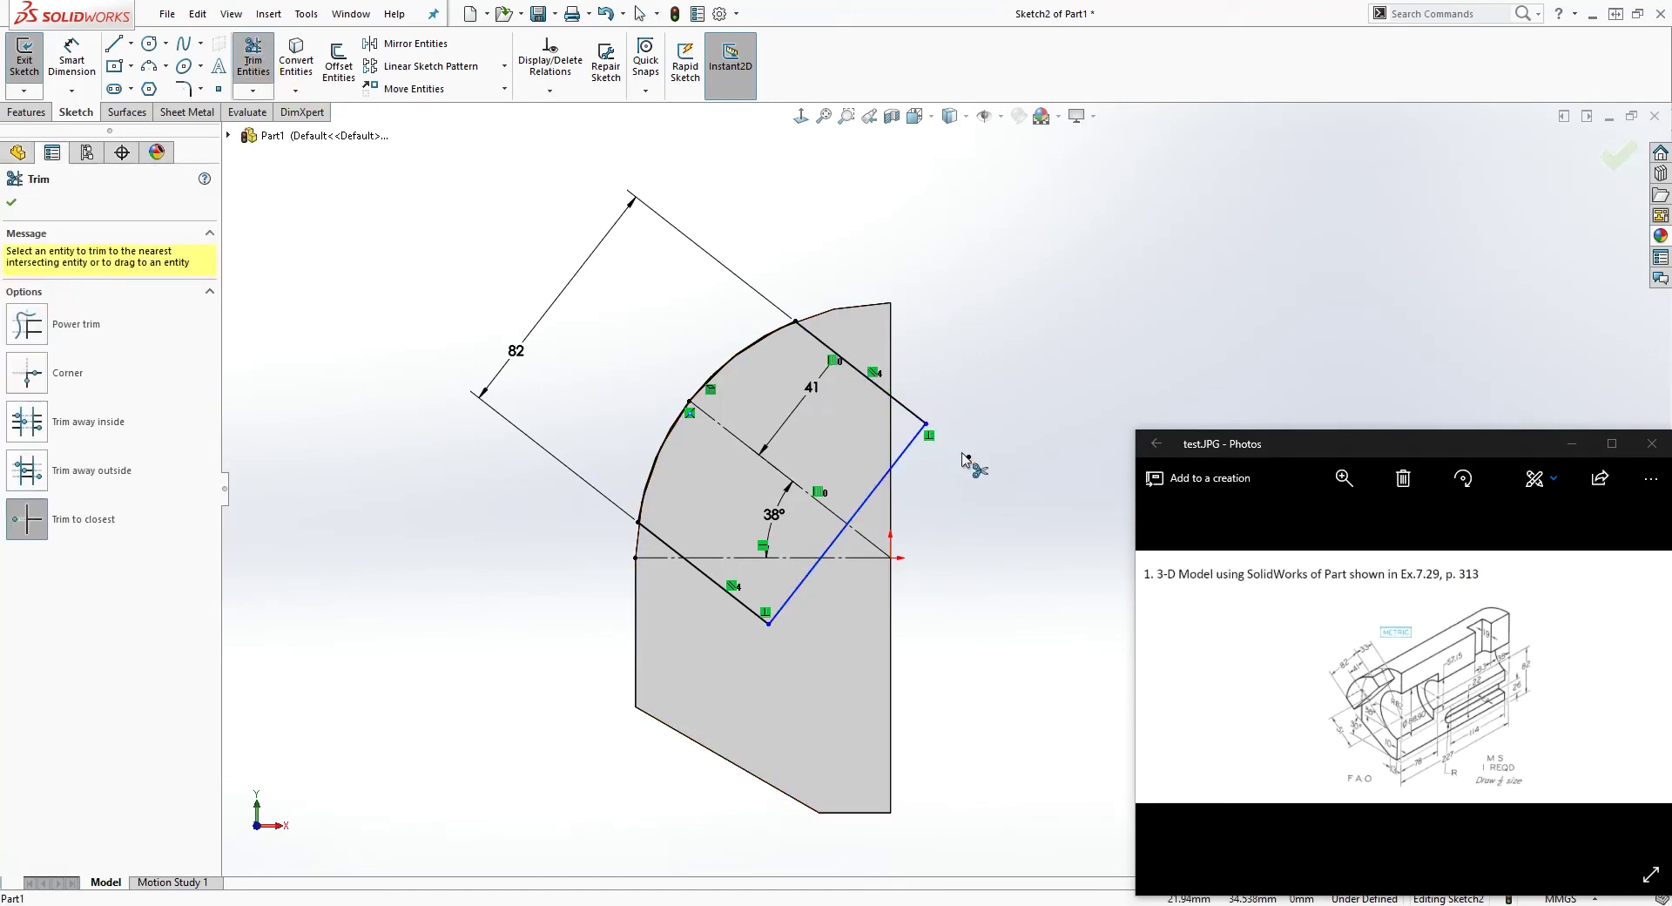
{"action": "key", "text": "Escape"}
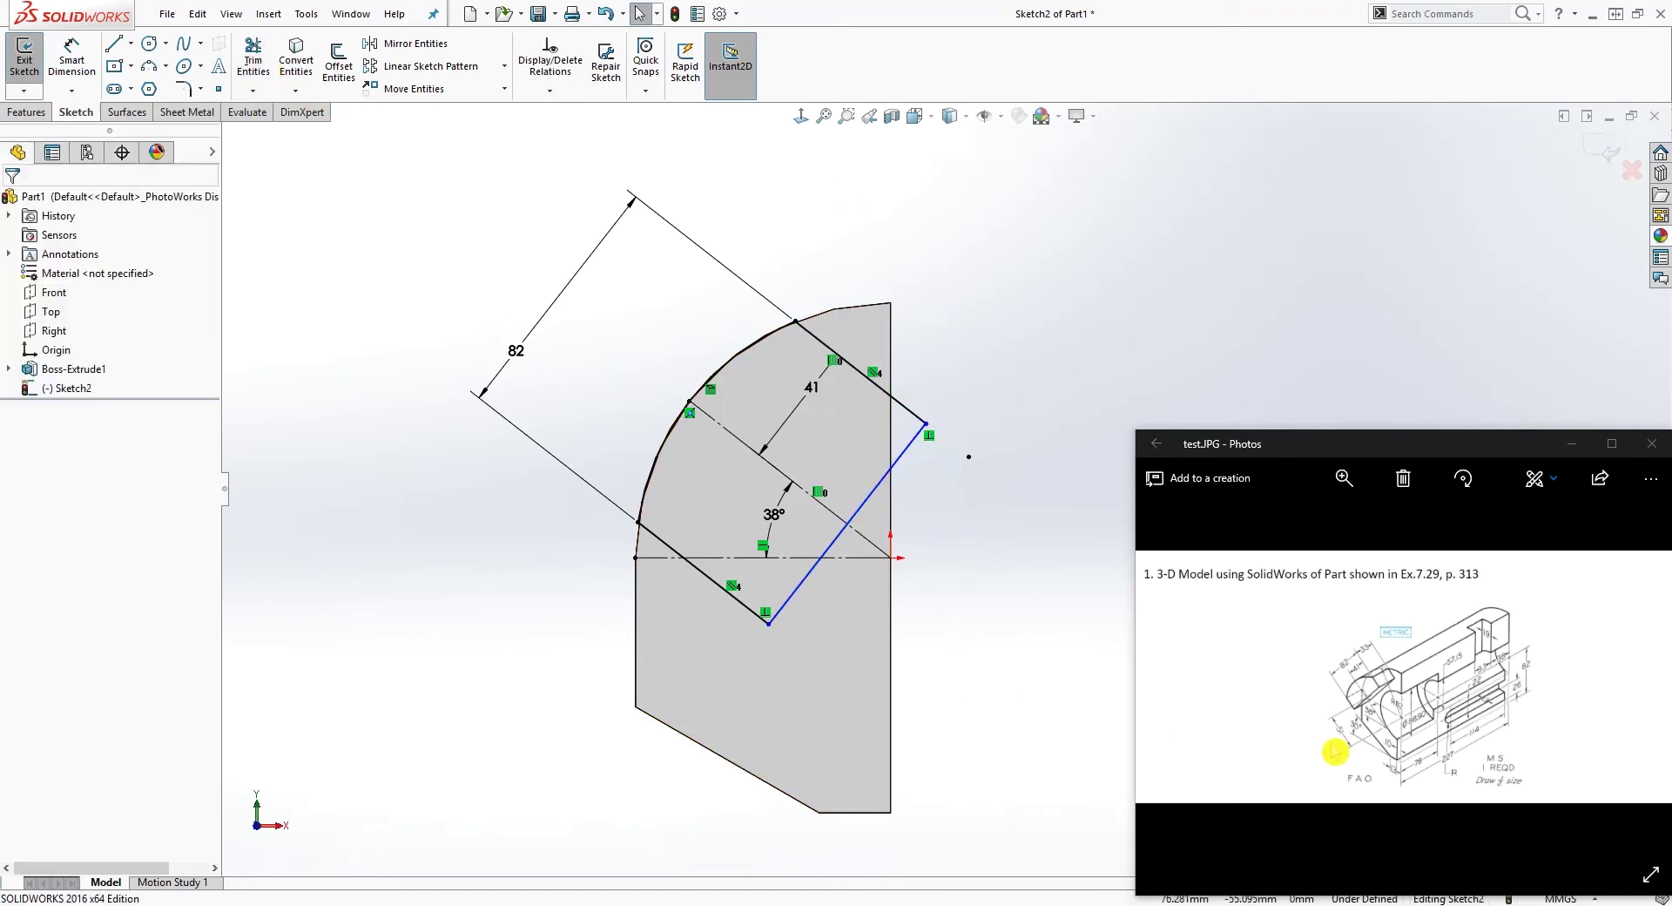
Dimension the distance from the connecting line to the origin at 51 mm, placed below the sloped lower edge of the face.
{"action": "right_click_drag", "start_coordinate": [954, 754], "coordinate": [839, 529]}
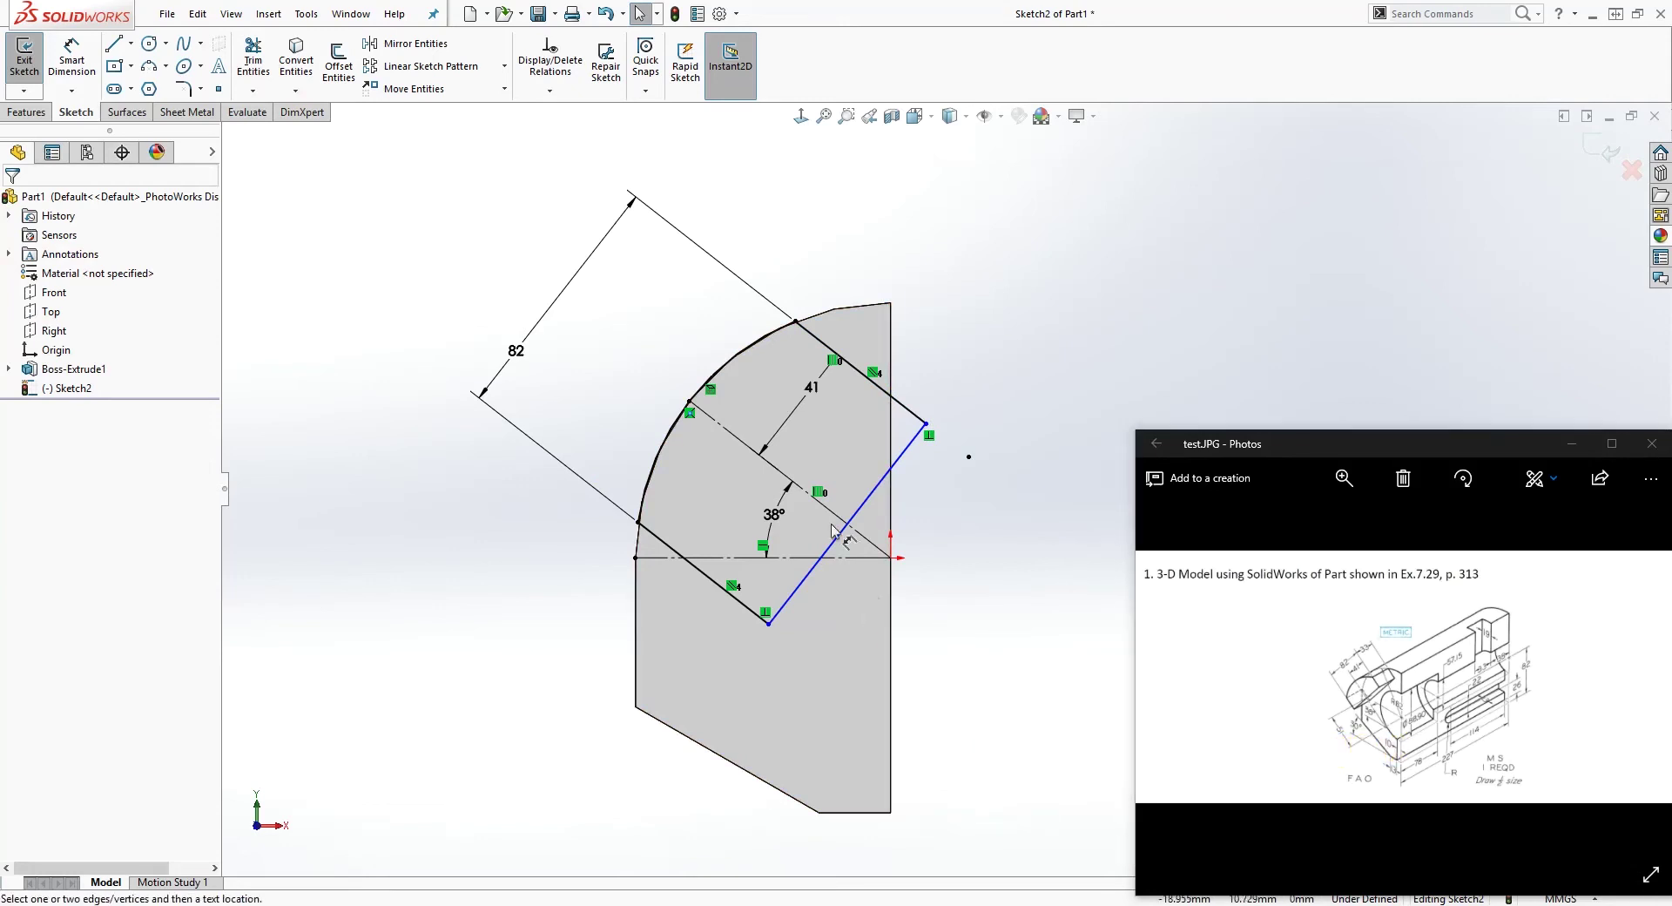
{"action": "left_click", "coordinate": [785, 604]}
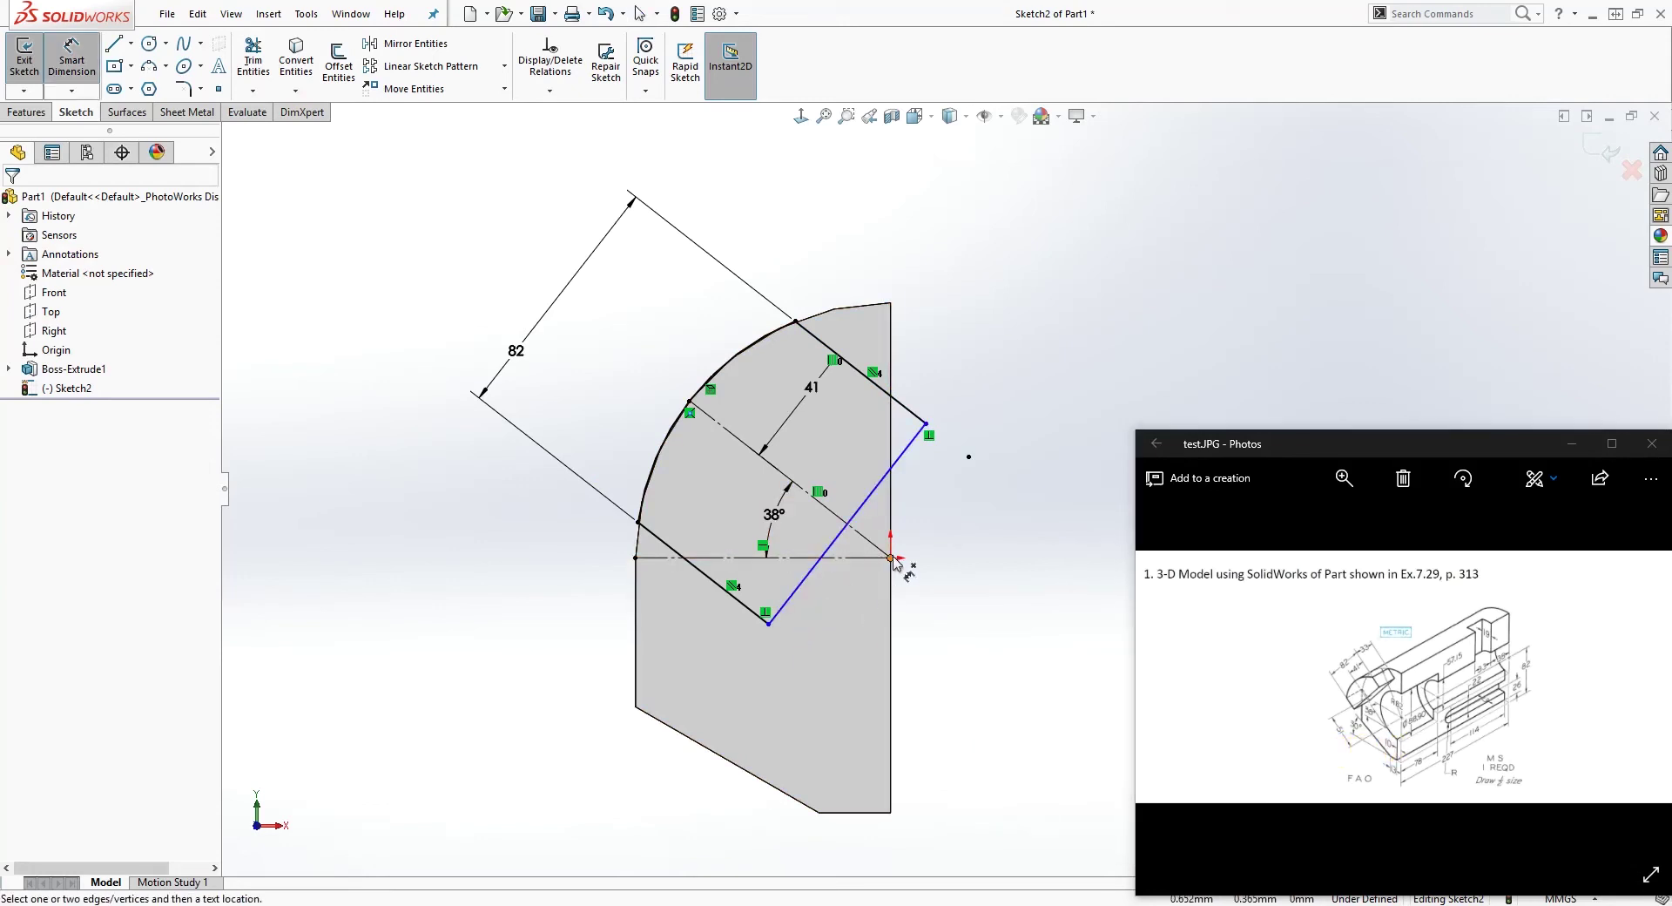
{"action": "left_click", "coordinate": [891, 558]}
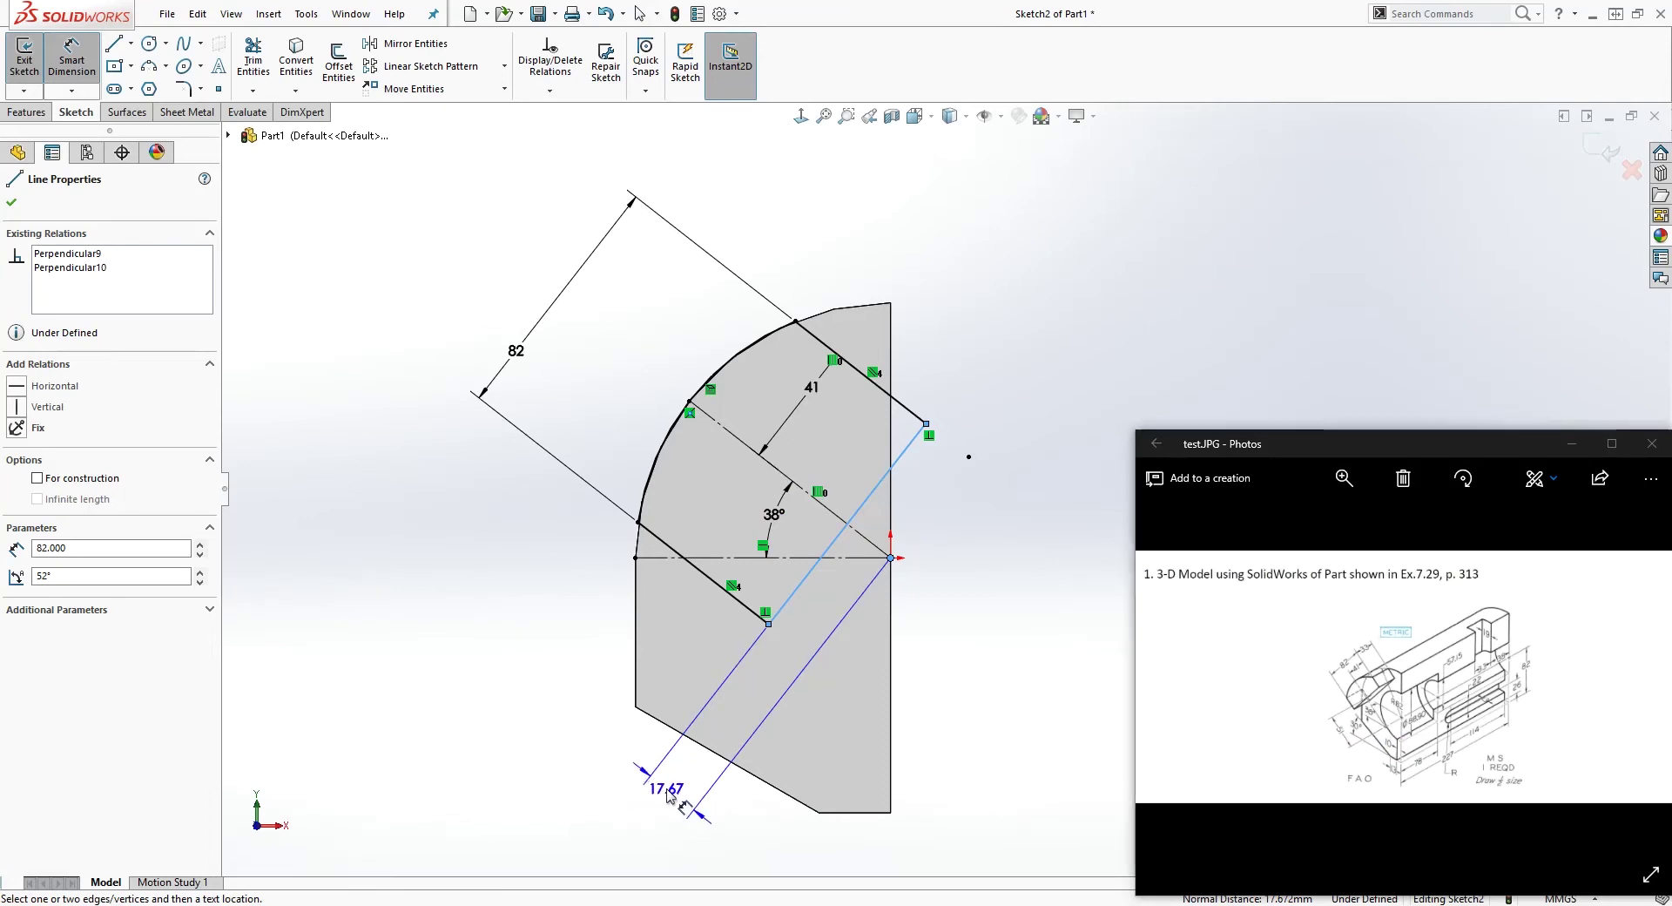
{"action": "left_click", "coordinate": [667, 795]}
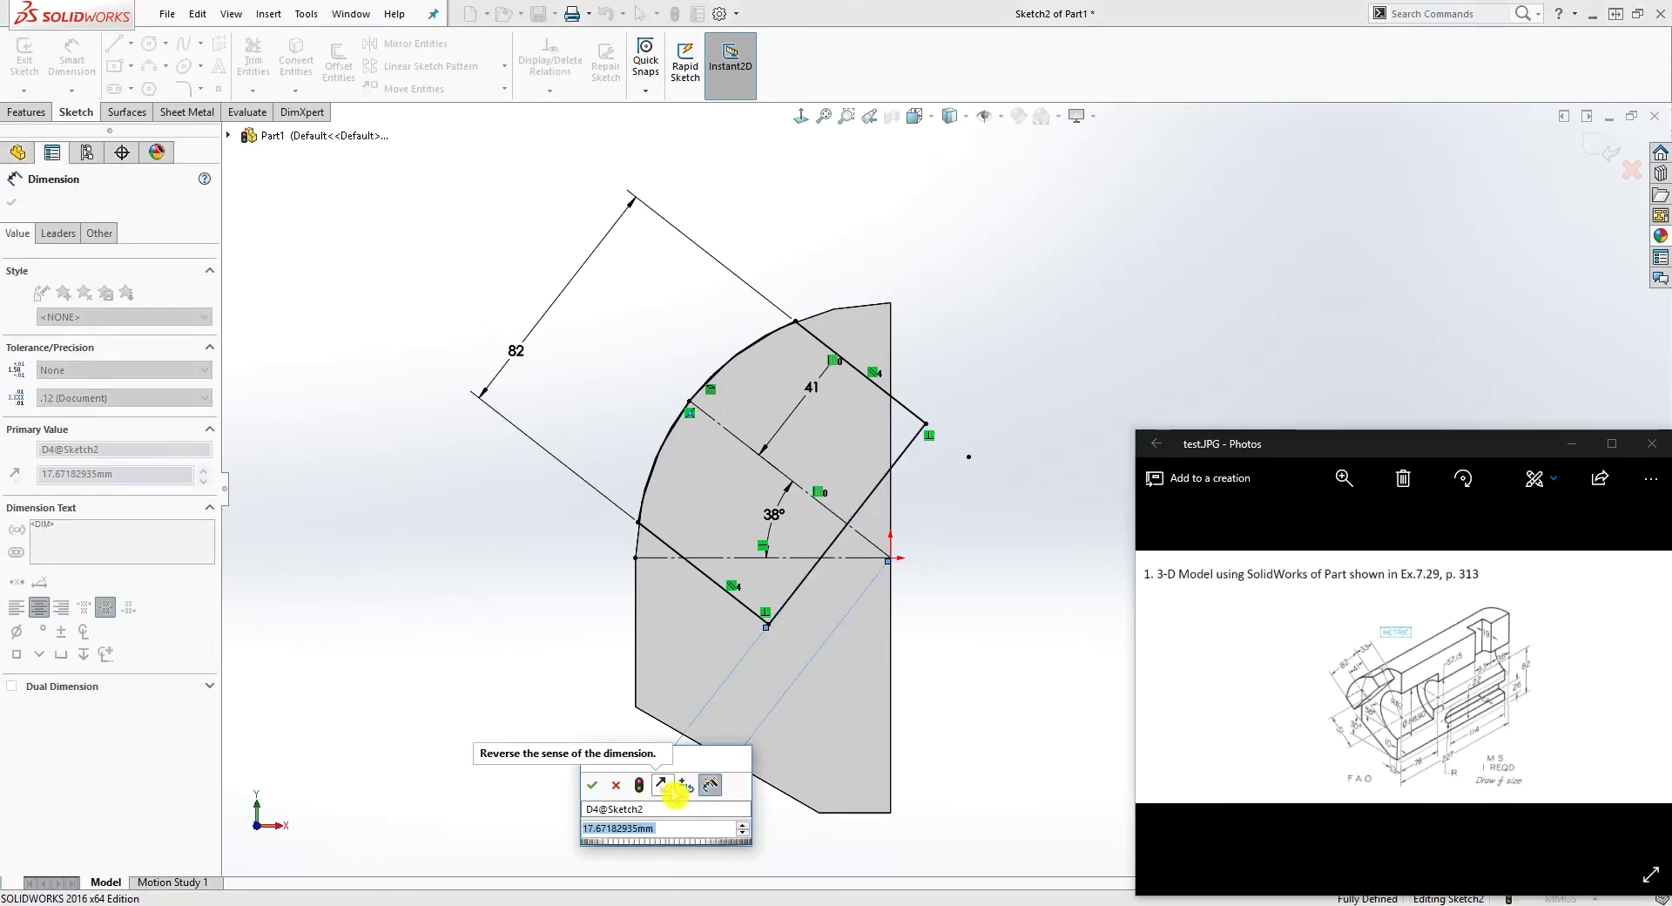
{"action": "type", "text": "51"}
{"action": "key", "text": "Return"}
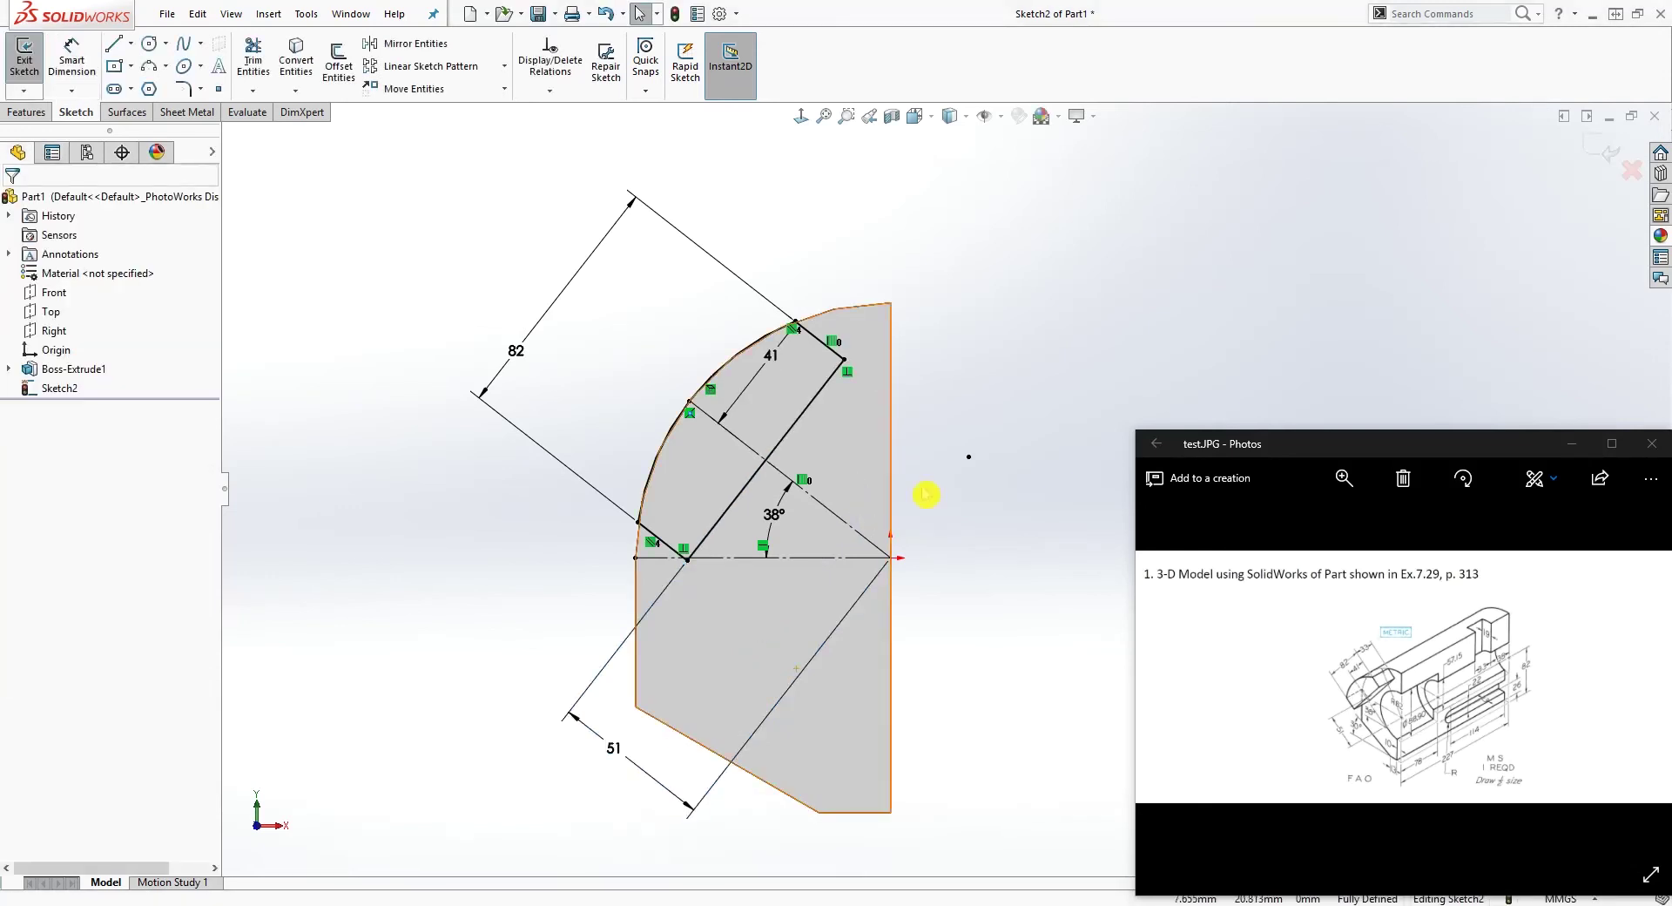
Reposition the 41 mm dimension outside the angled profile, beyond the body's curved edge.
{"action": "mouse_move", "coordinate": [839, 511]}
{"action": "middle_mouse_down"}
{"action": "mouse_move", "coordinate": [746, 504]}
{"action": "mouse_move", "coordinate": [635, 574]}
{"action": "mouse_move", "coordinate": [829, 490]}
{"action": "mouse_move", "coordinate": [782, 461]}
{"action": "middle_mouse_up"}
{"action": "scroll", "coordinate": [779, 457], "scroll_direction": "down", "scroll_amount": 1}
{"action": "left_click_drag", "start_coordinate": [712, 354], "coordinate": [599, 281]}
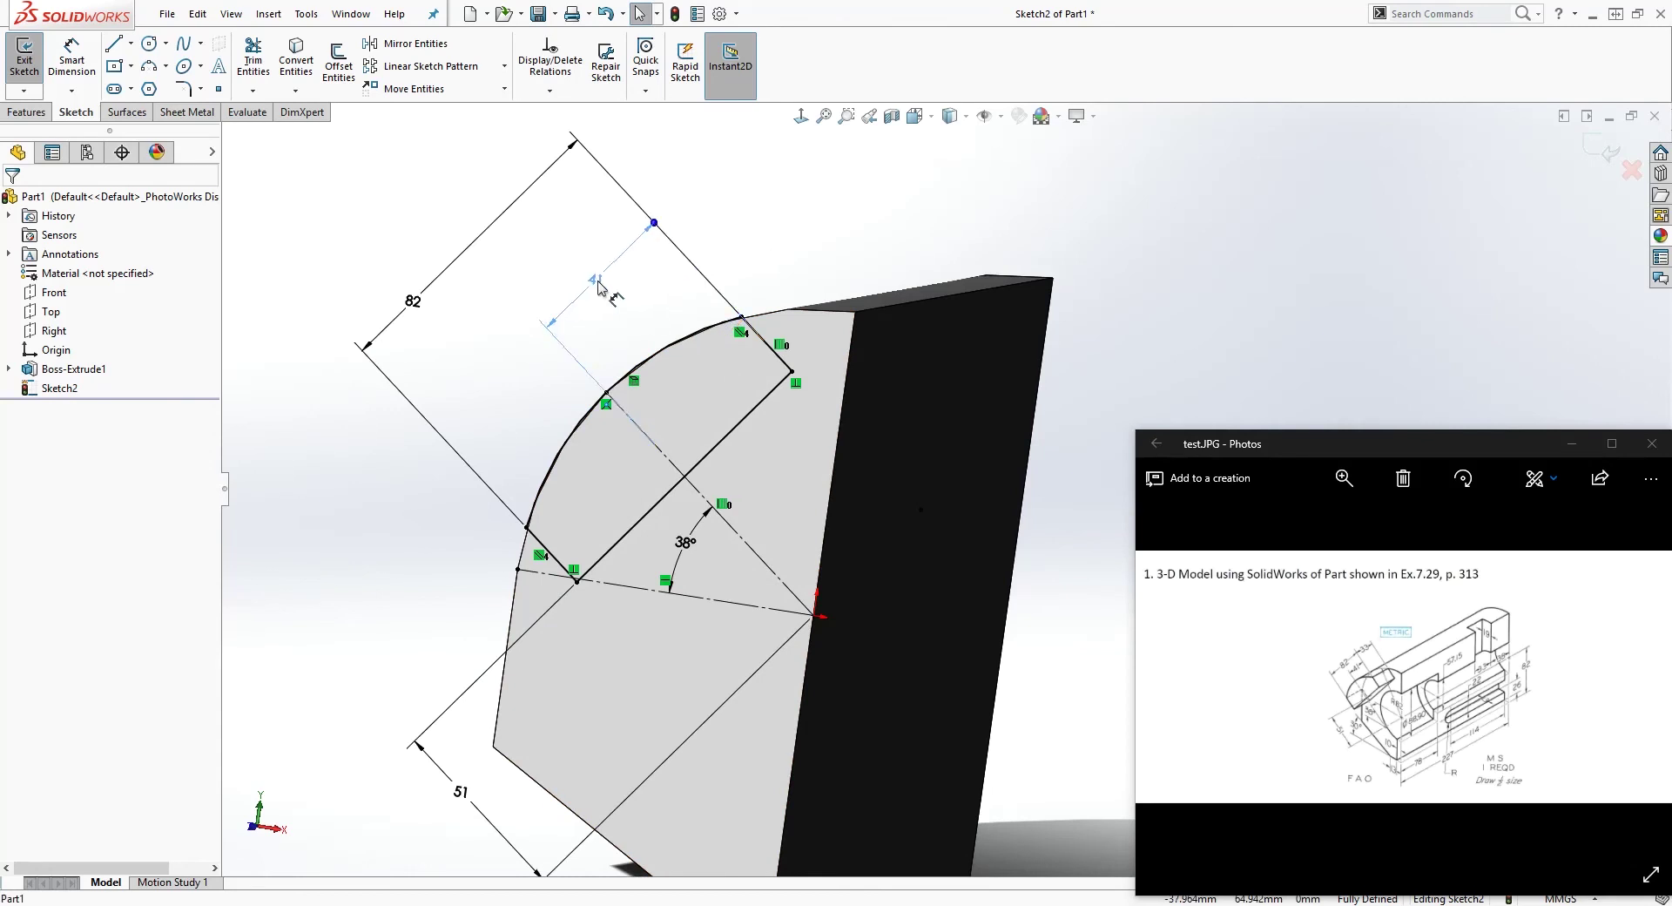
Extrude the angled profile as a blind boss 33 mm outward from the front face, merged with the body.
{"action": "middle_click_drag", "start_coordinate": [599, 287], "coordinate": [546, 604]}
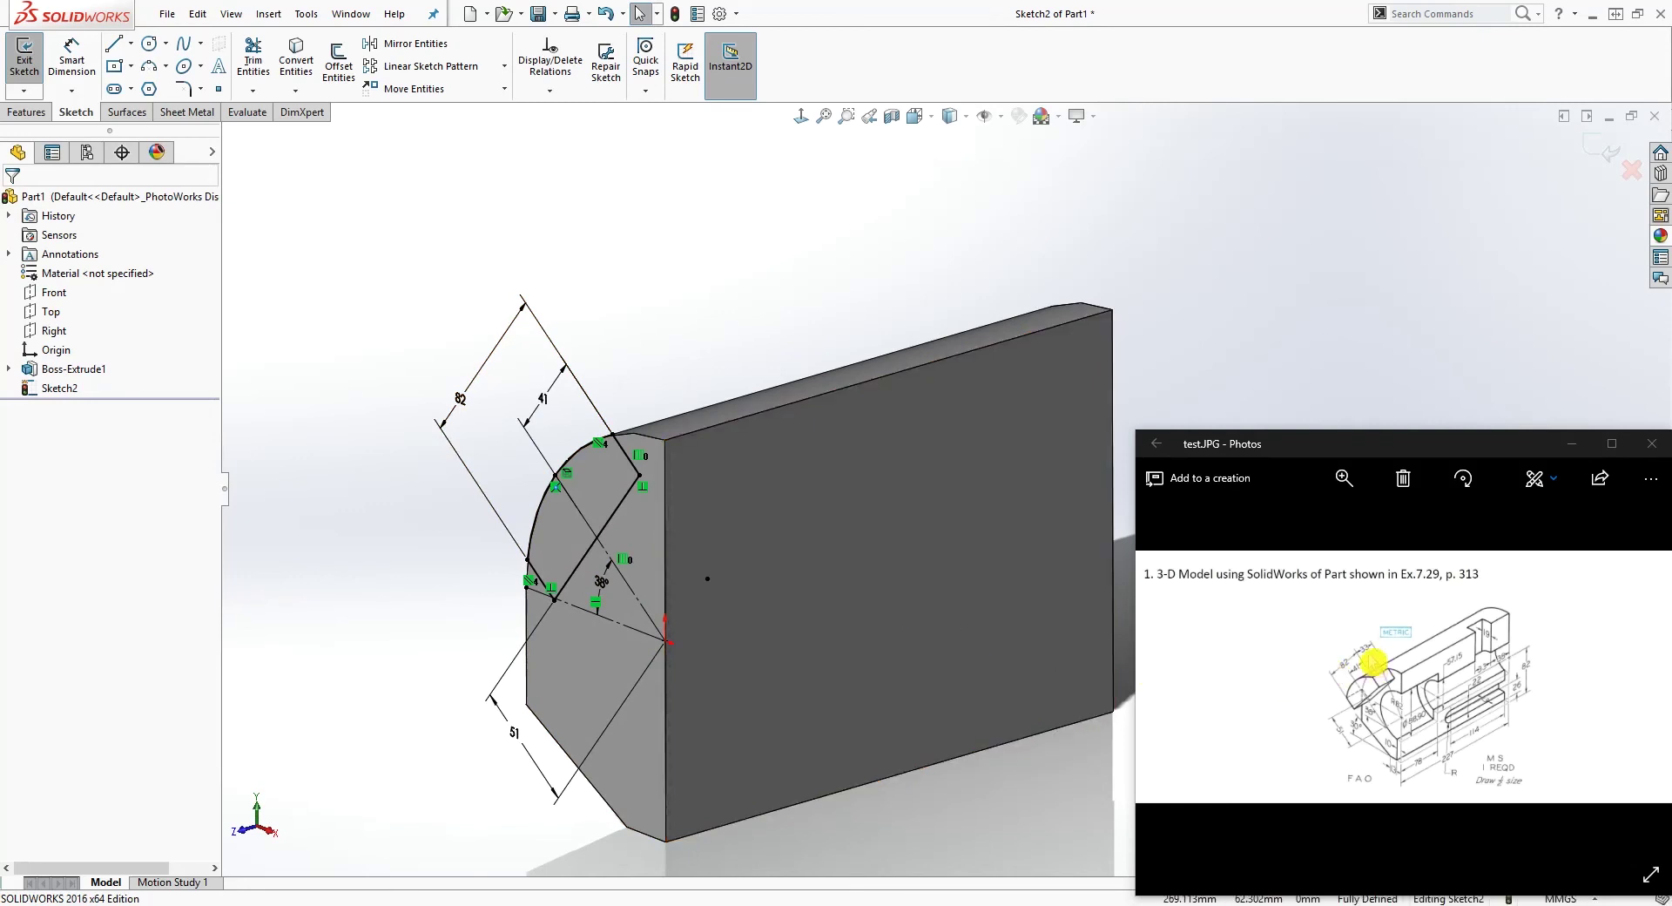
{"action": "left_click", "coordinate": [28, 112]}
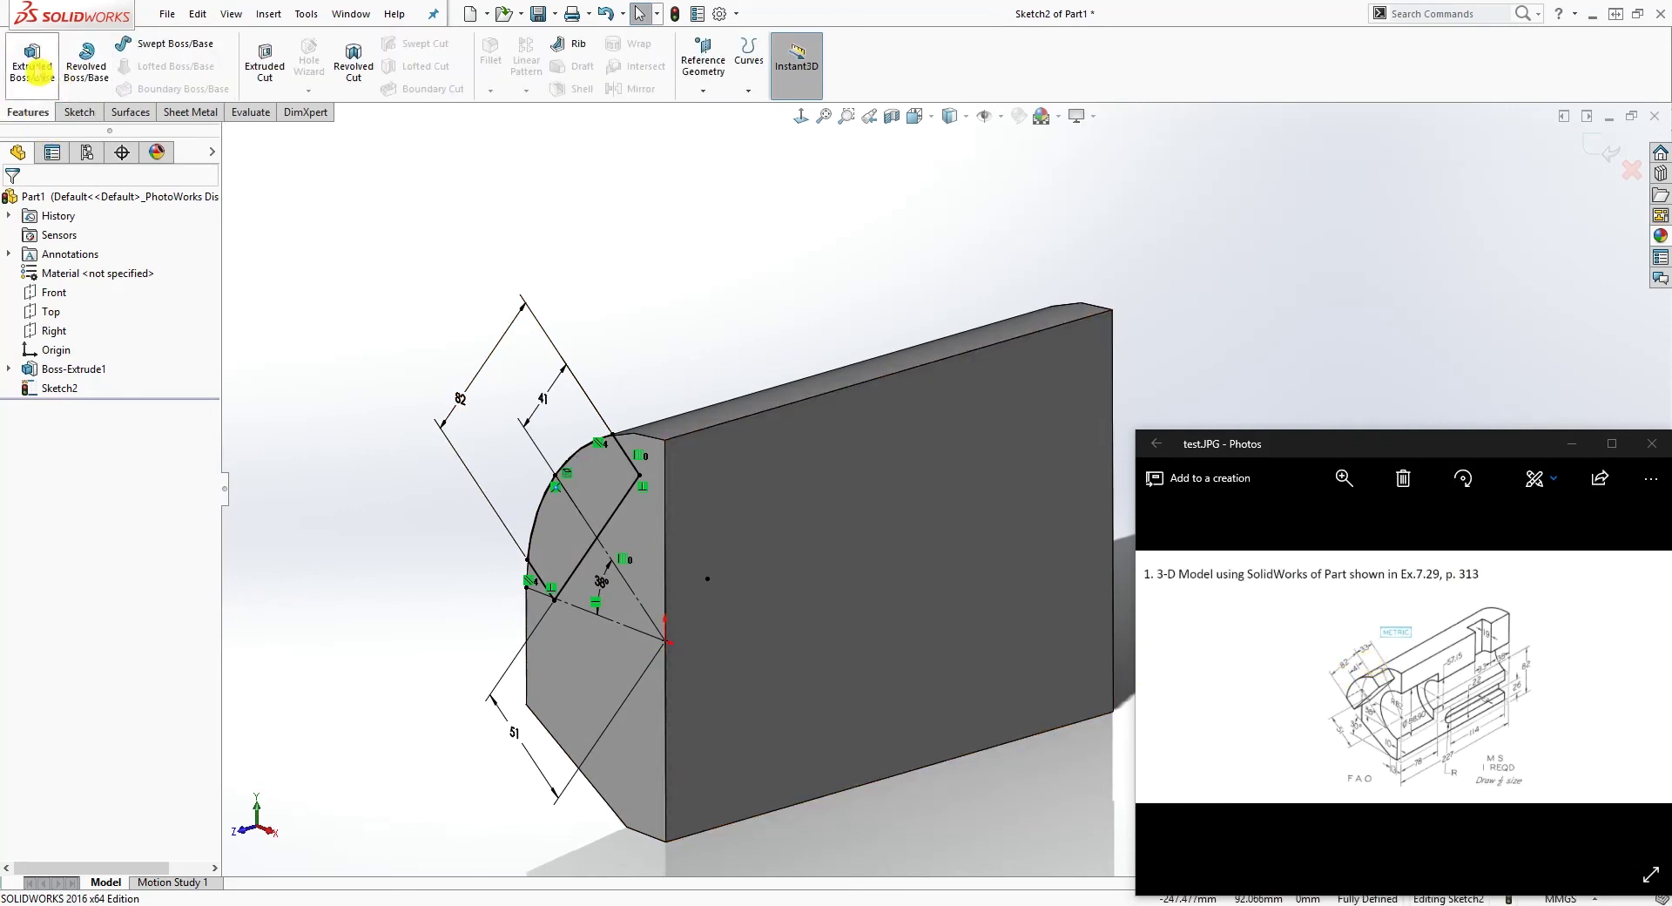
{"action": "left_click", "coordinate": [33, 65]}
{"action": "type", "text": "33"}
{"action": "key", "text": "Return"}
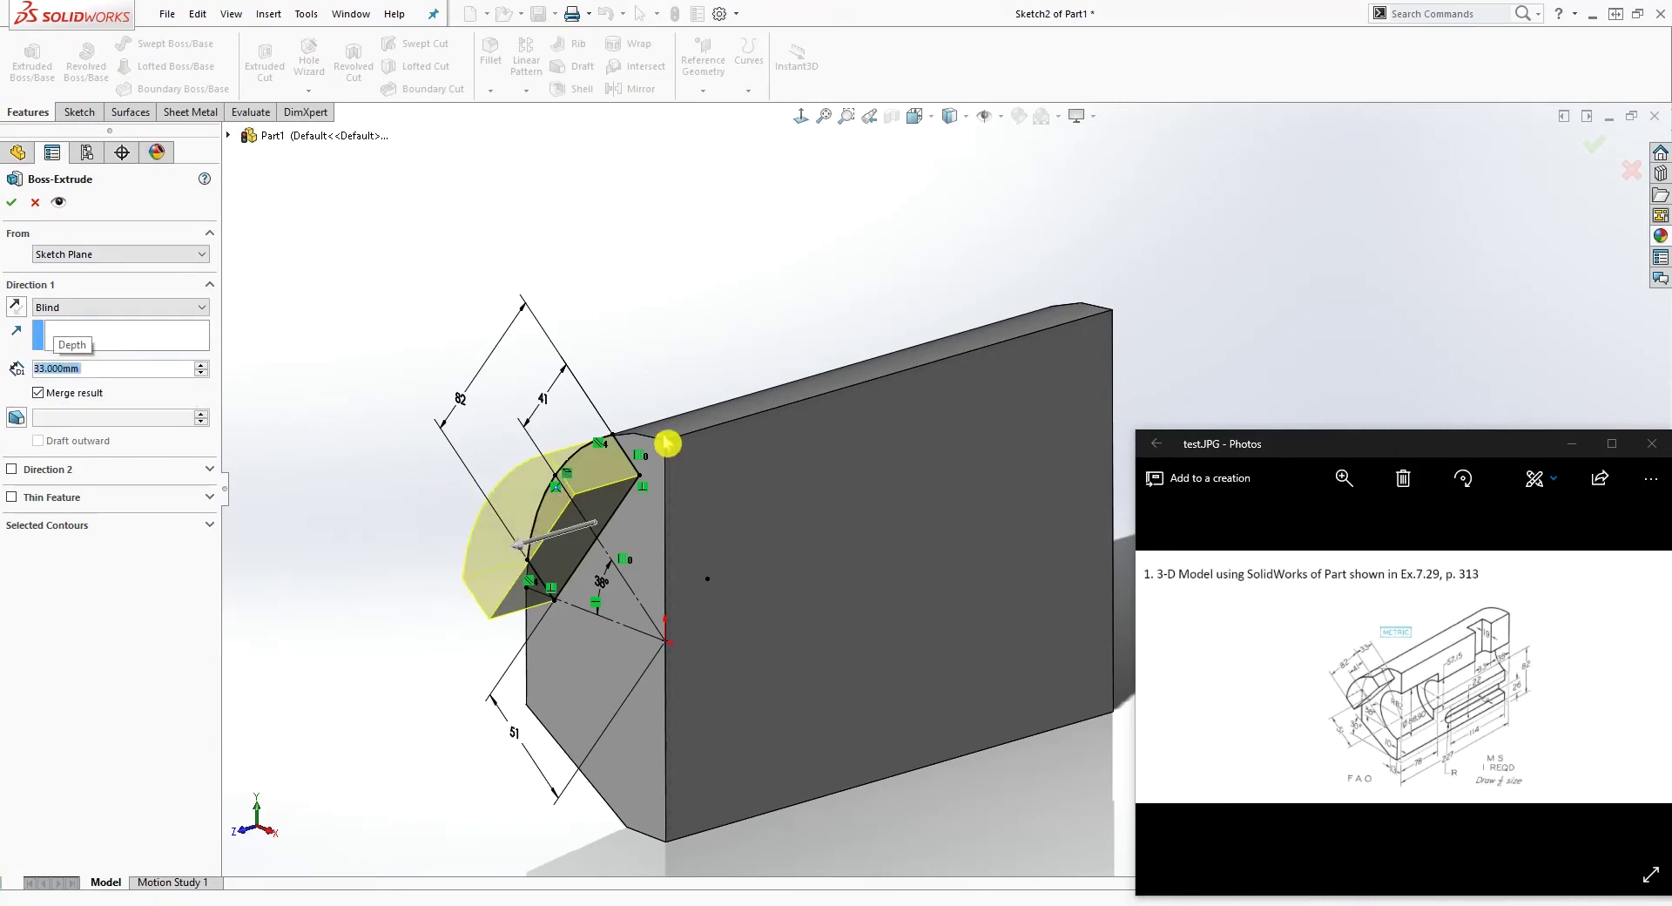
{"action": "left_click", "coordinate": [16, 203]}
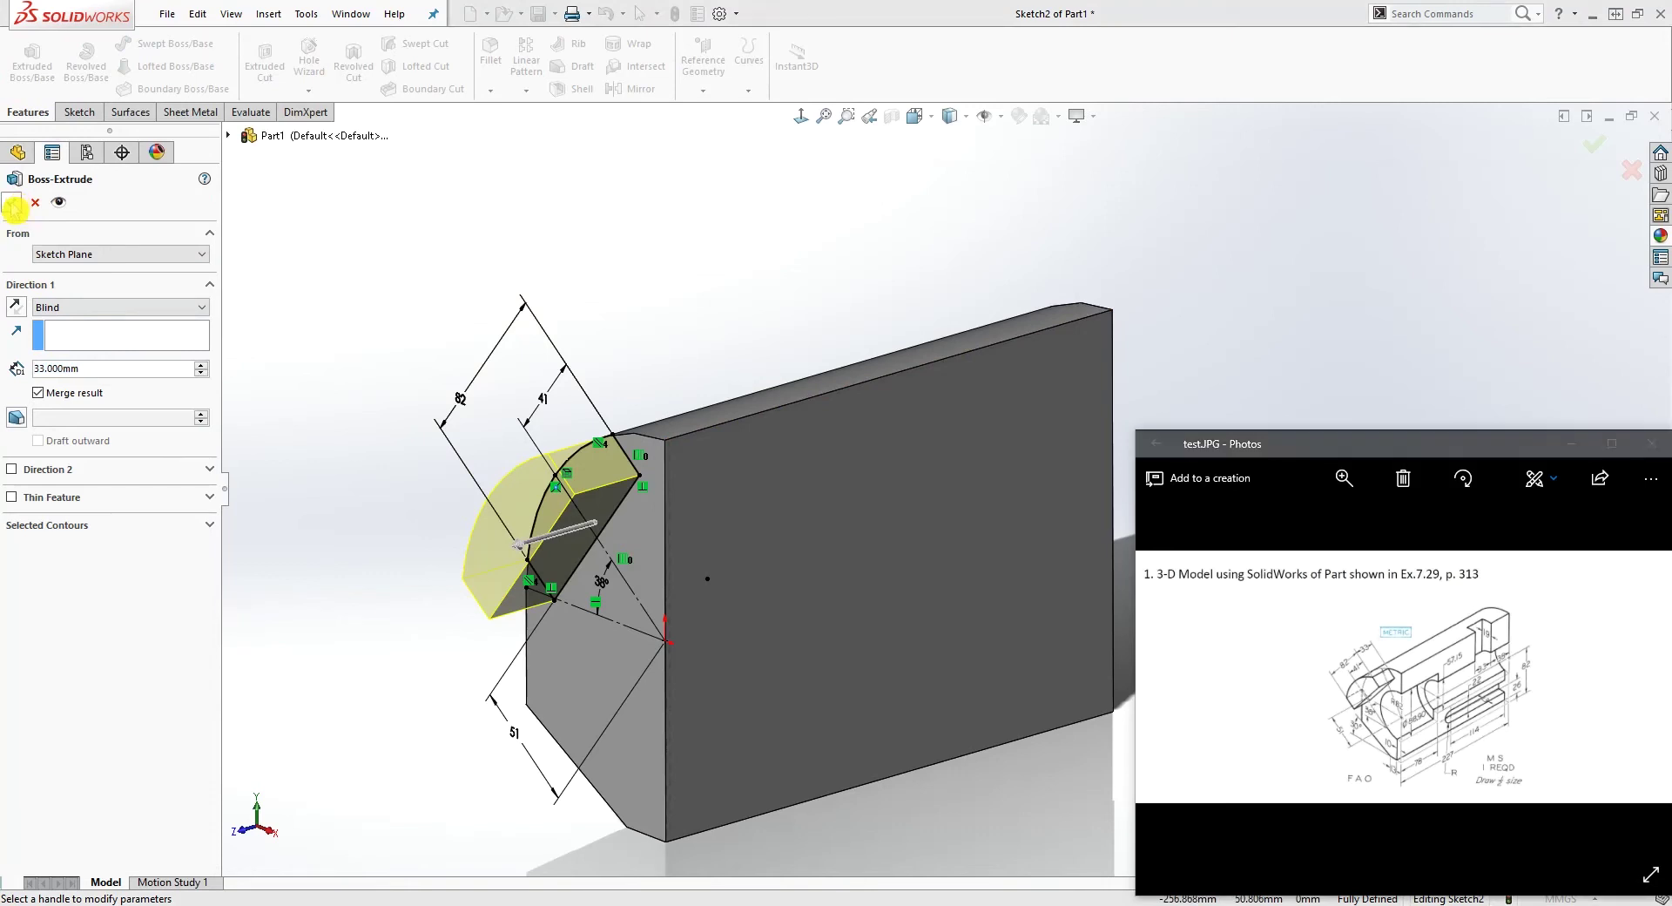
{"action": "scroll", "coordinate": [1025, 364], "scroll_direction": "up", "scroll_amount": 3}
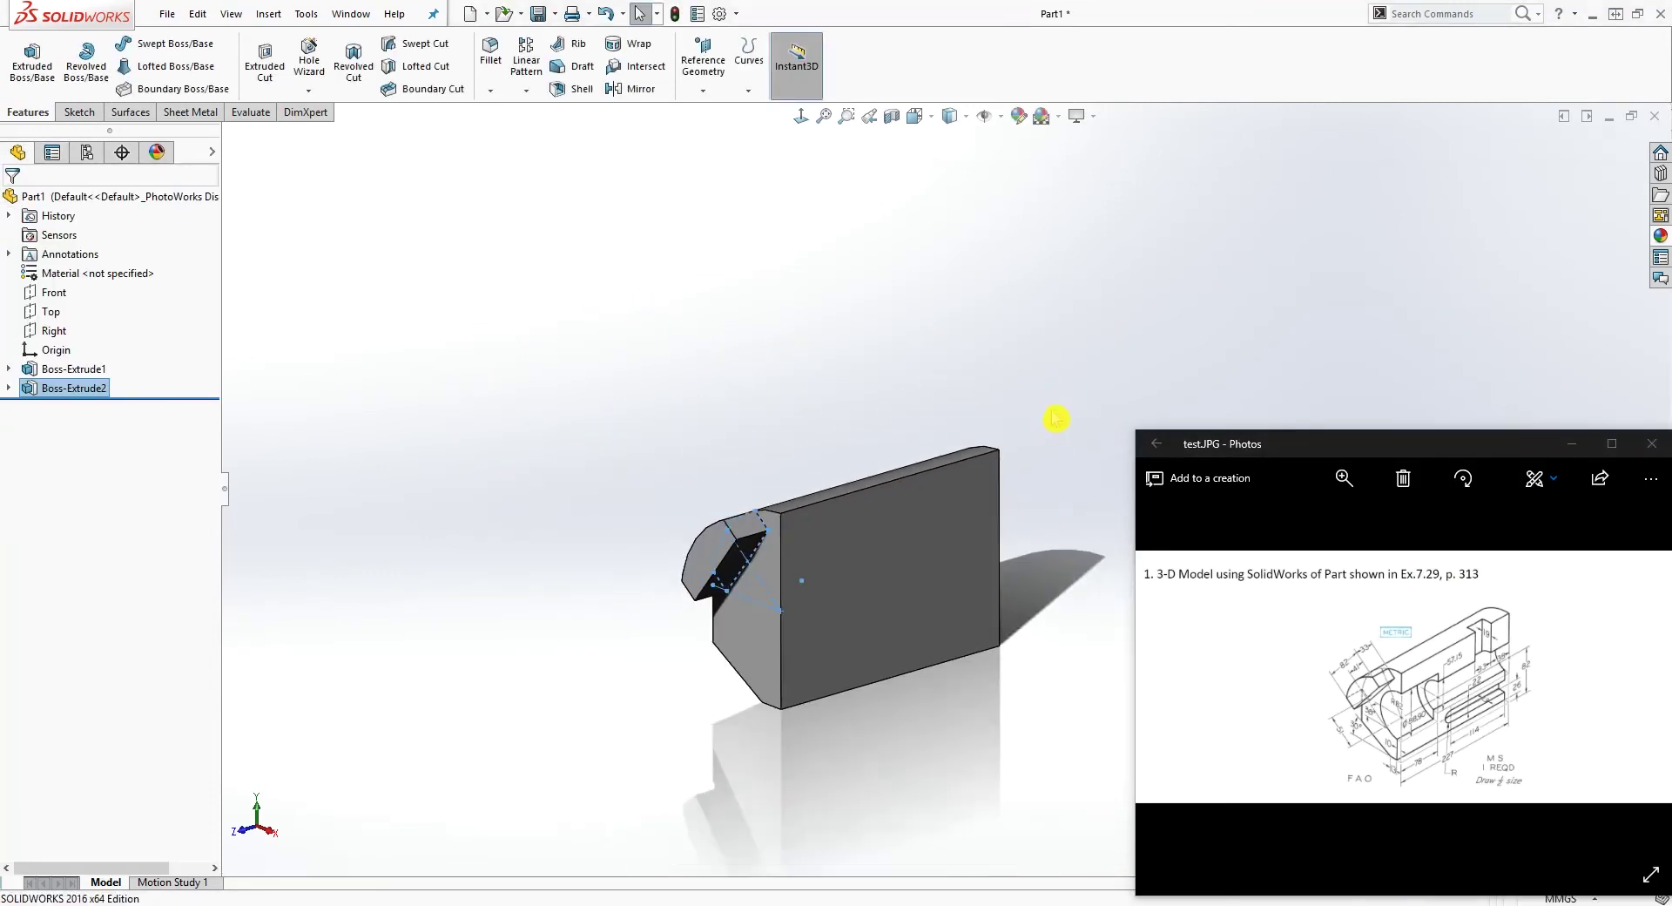
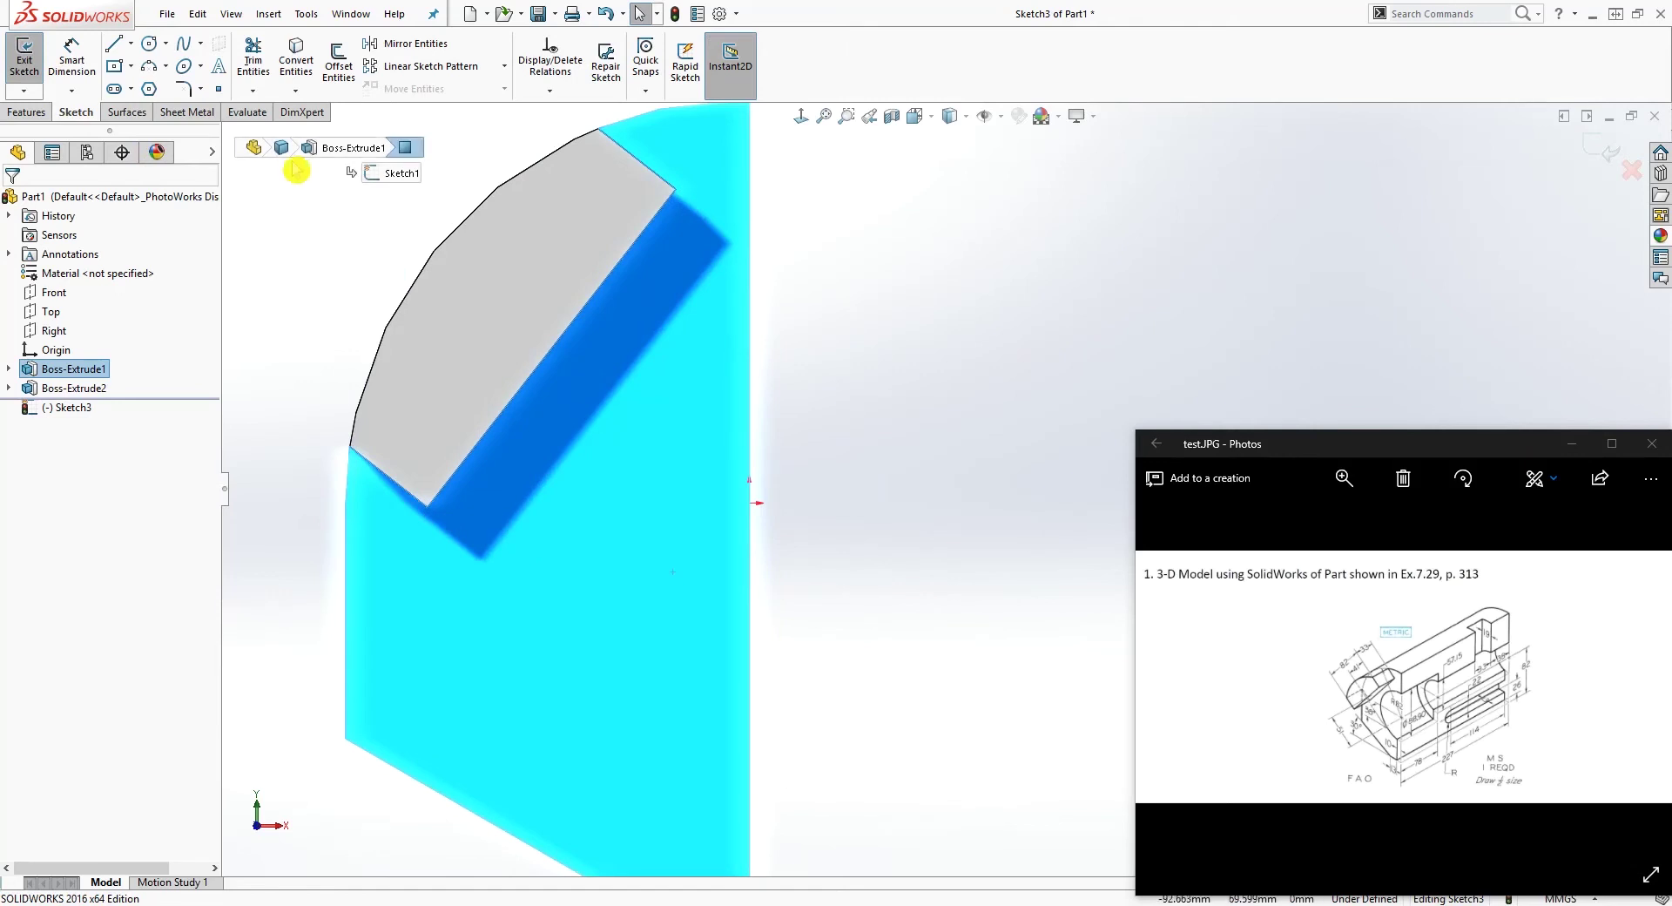
{"action": "key", "text": "l"}
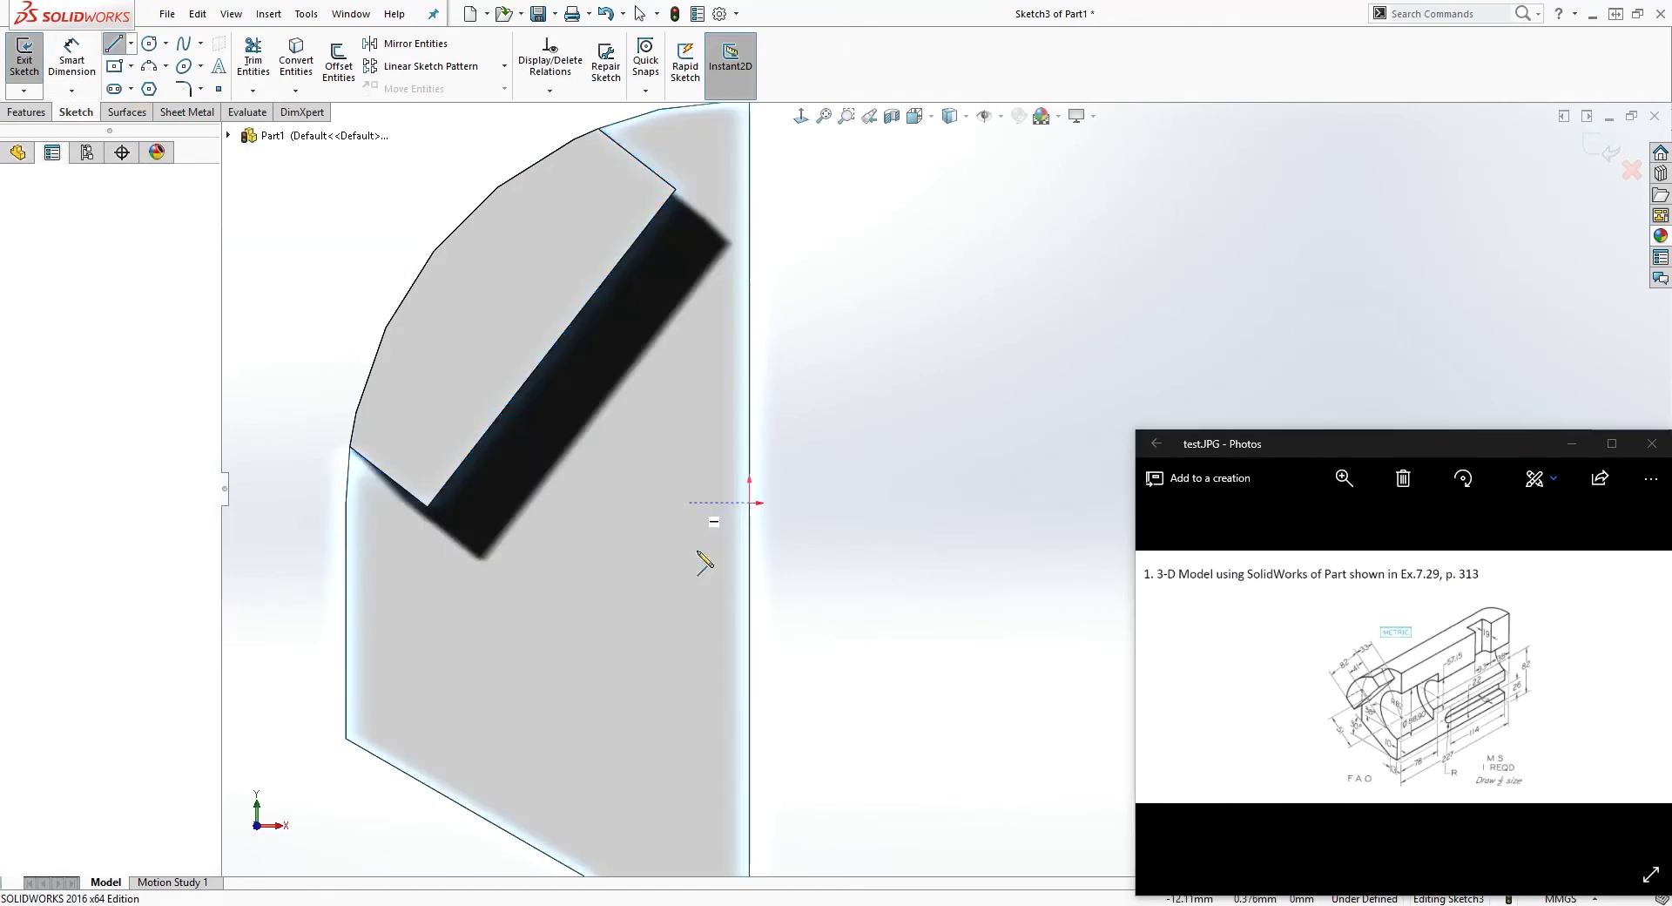
{"action": "left_click", "coordinate": [688, 503]}
{"action": "scroll", "coordinate": [832, 634], "scroll_direction": "up", "scroll_amount": 4}
{"action": "scroll", "coordinate": [827, 686], "scroll_direction": "down", "scroll_amount": 1}
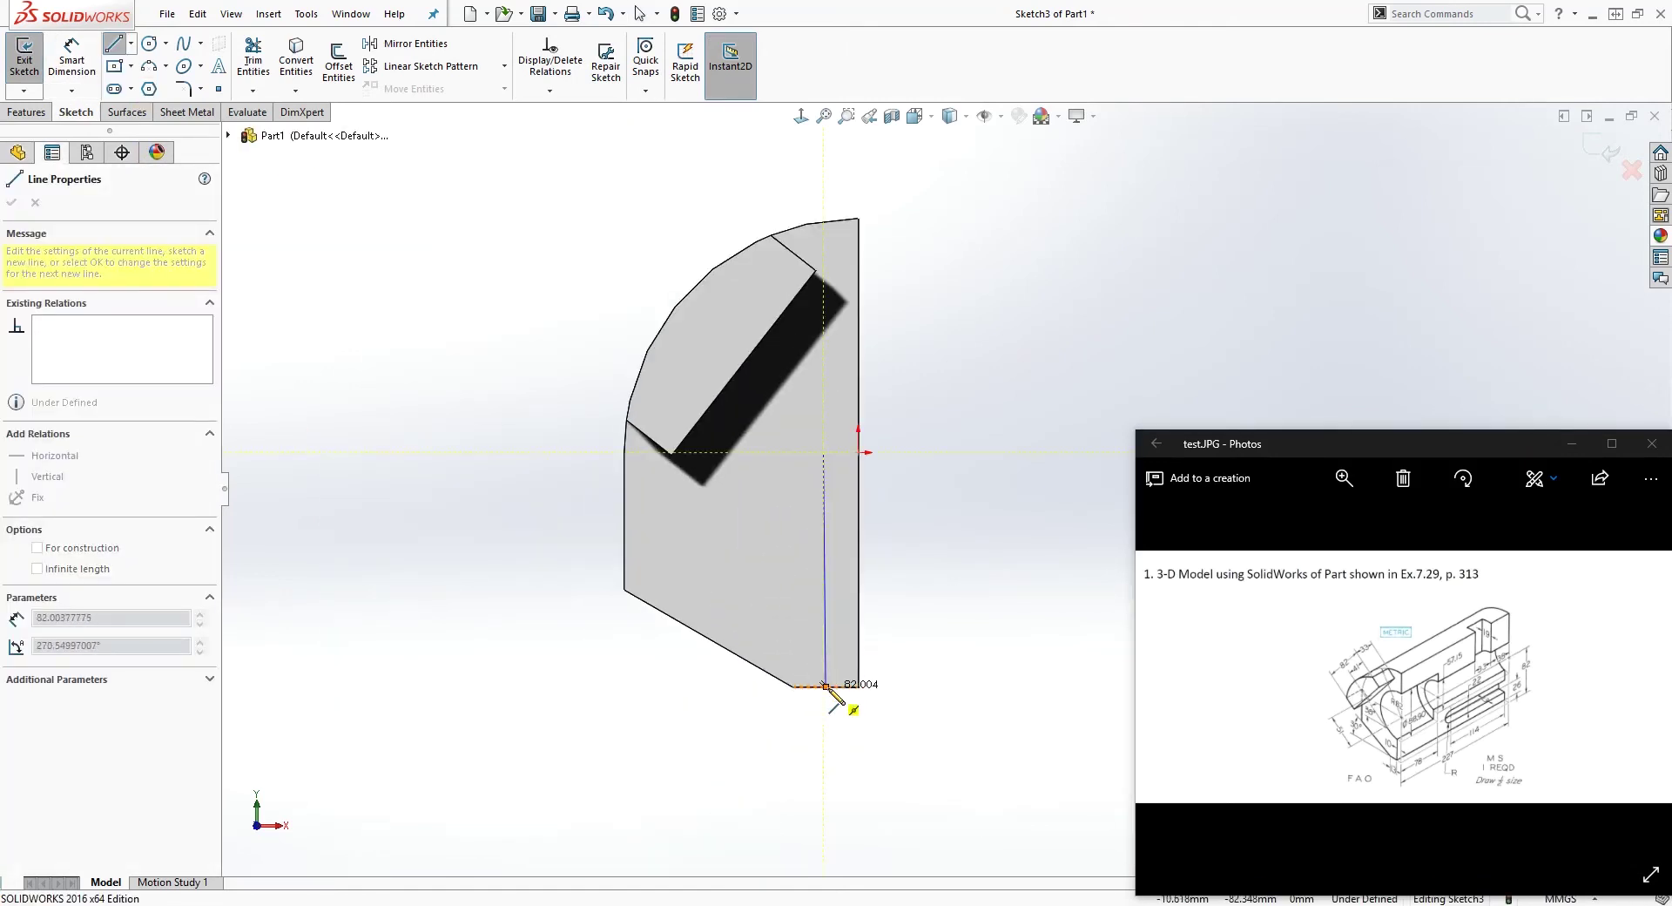
{"action": "key", "text": "Escape"}
Sketch a vertical line about 82 mm long from the face's short bottom edge up to the height of the origin.
{"action": "key", "text": "l"}
{"action": "scroll", "coordinate": [827, 688], "scroll_direction": "down", "scroll_amount": 4}
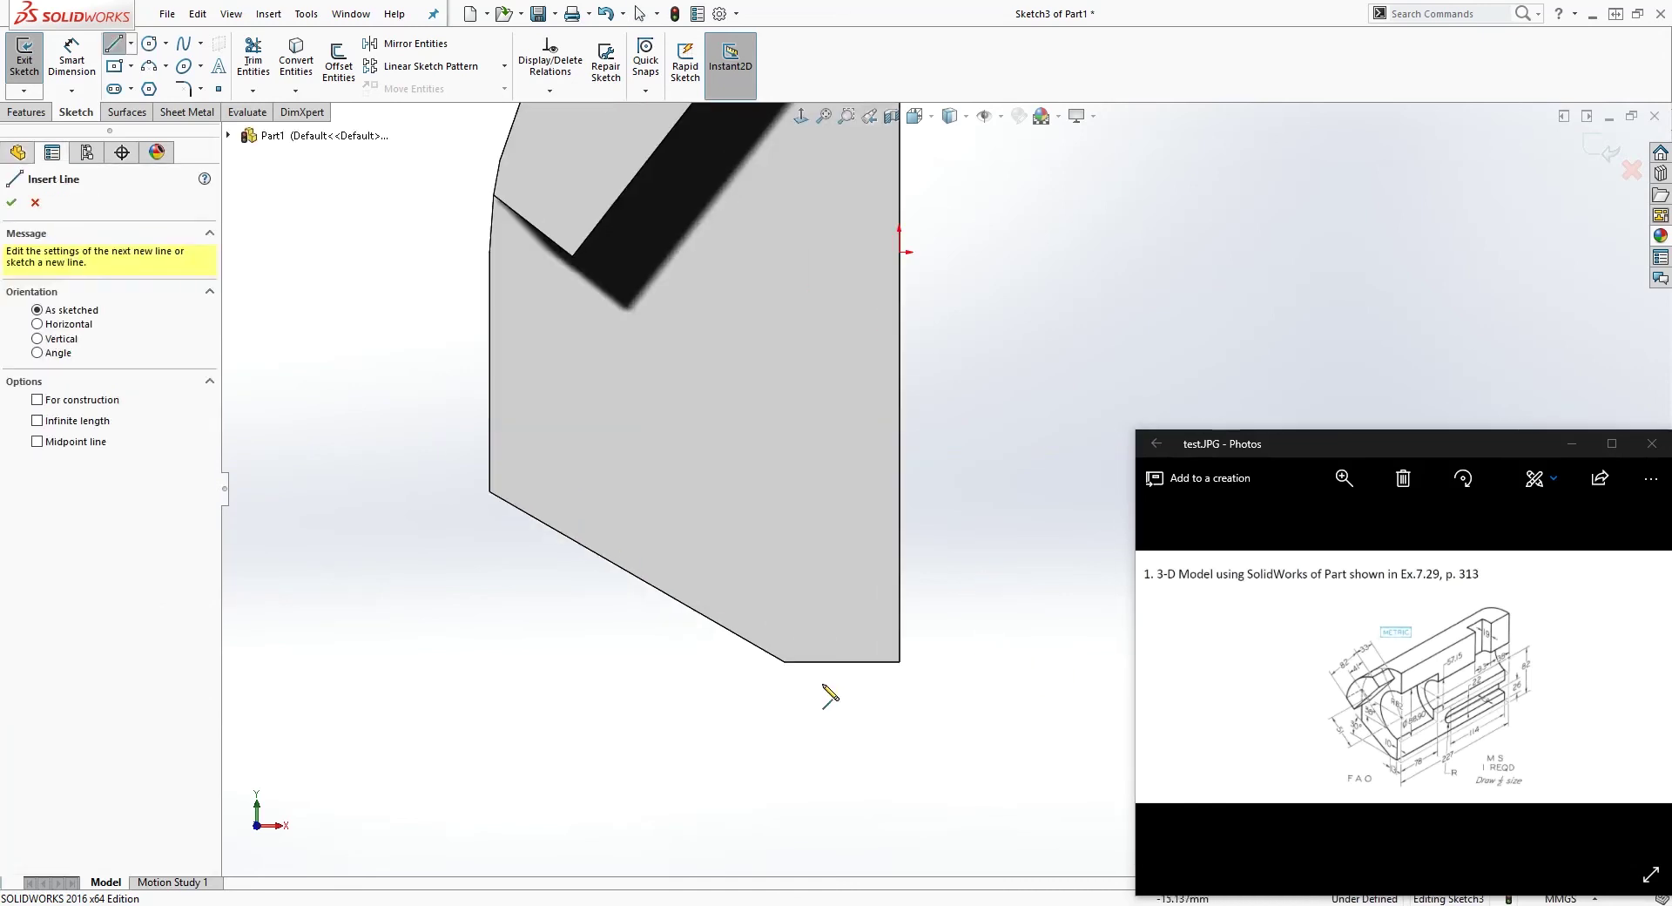
{"action": "left_click", "coordinate": [832, 662]}
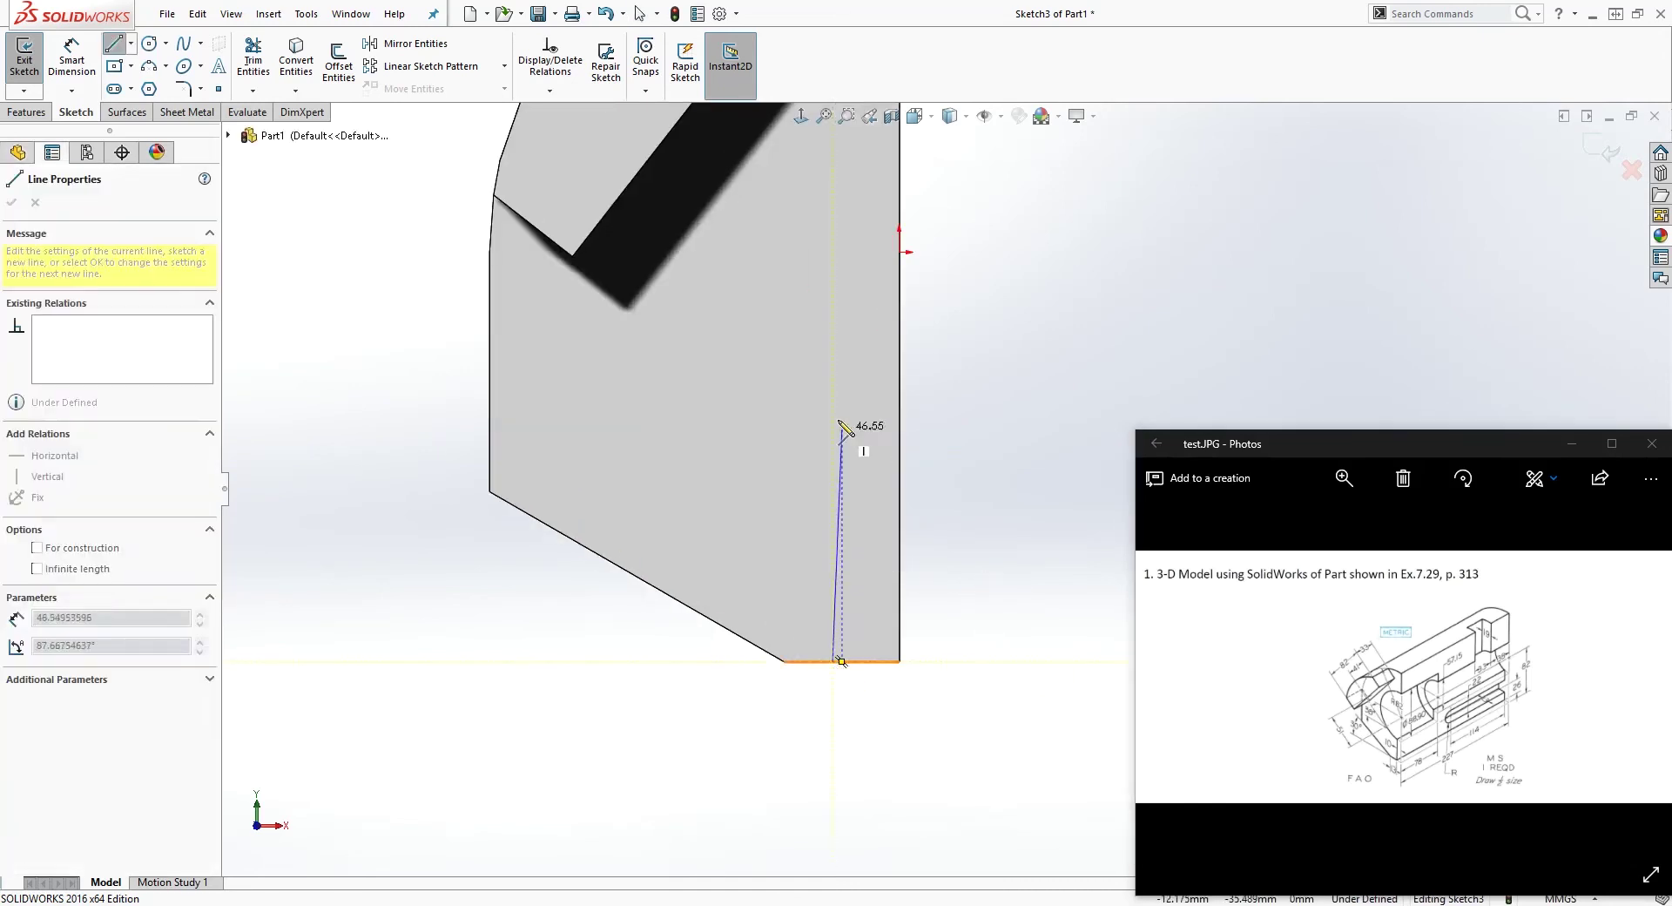
{"action": "left_click", "coordinate": [832, 252]}
{"action": "key", "text": "Escape"}
Sketch a horizontal line about 13 mm long from the vertical line's upper end to the origin.
{"action": "key", "text": "l"}
{"action": "scroll", "coordinate": [851, 264], "scroll_direction": "down", "scroll_amount": 3}
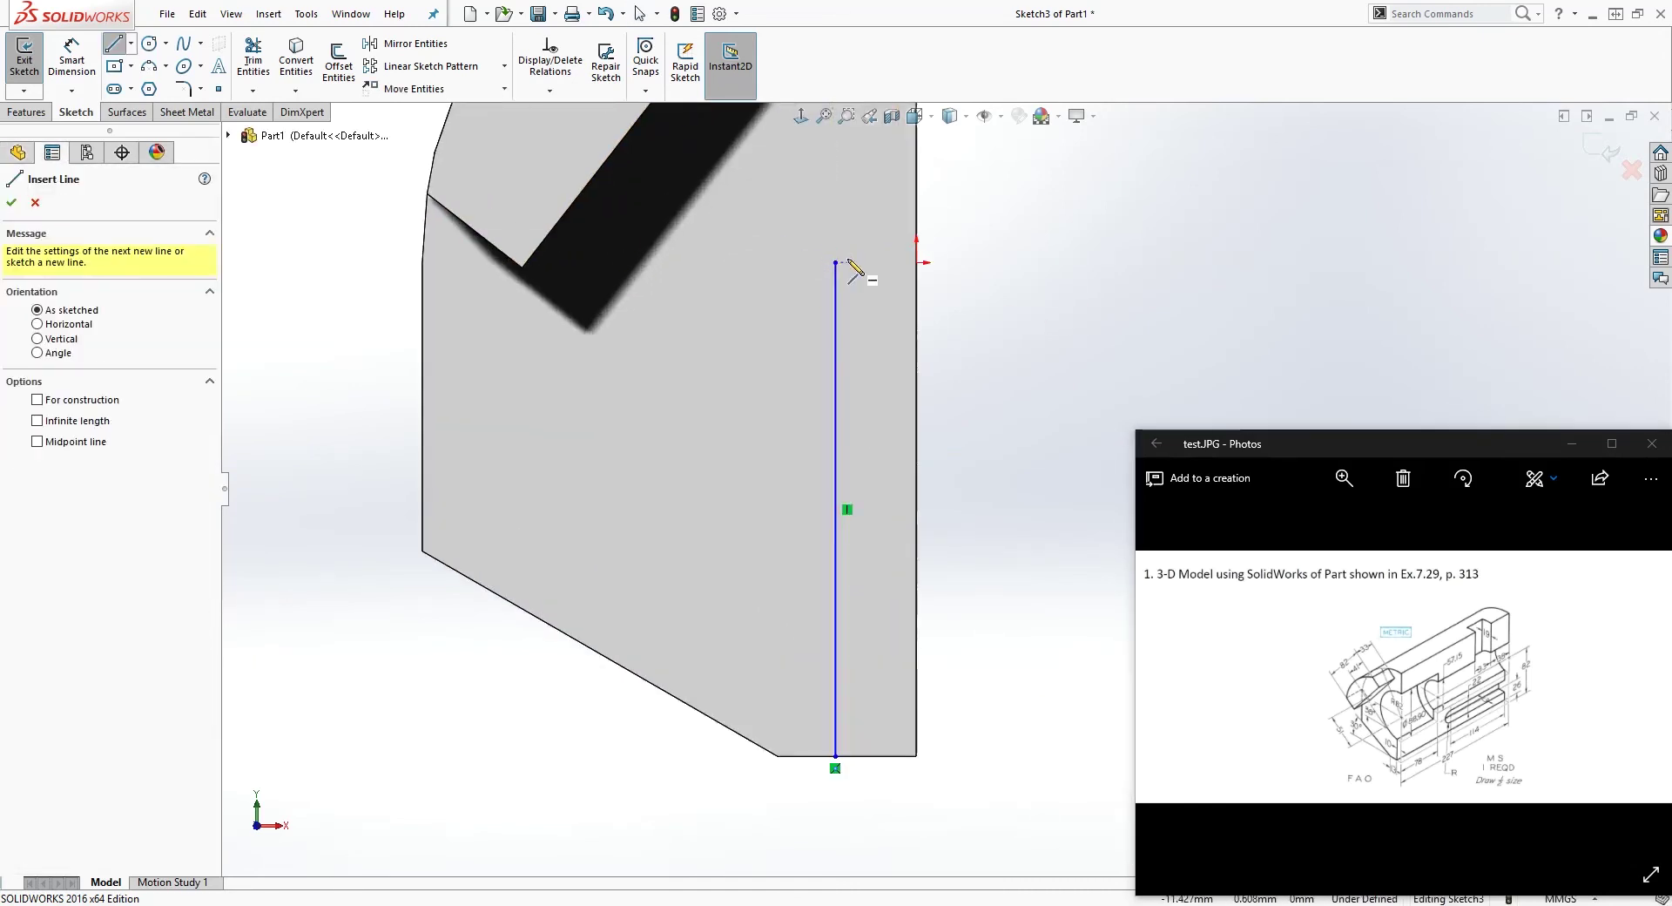
{"action": "left_click", "coordinate": [838, 275]}
{"action": "left_click", "coordinate": [936, 275]}
{"action": "key", "text": "Escape"}
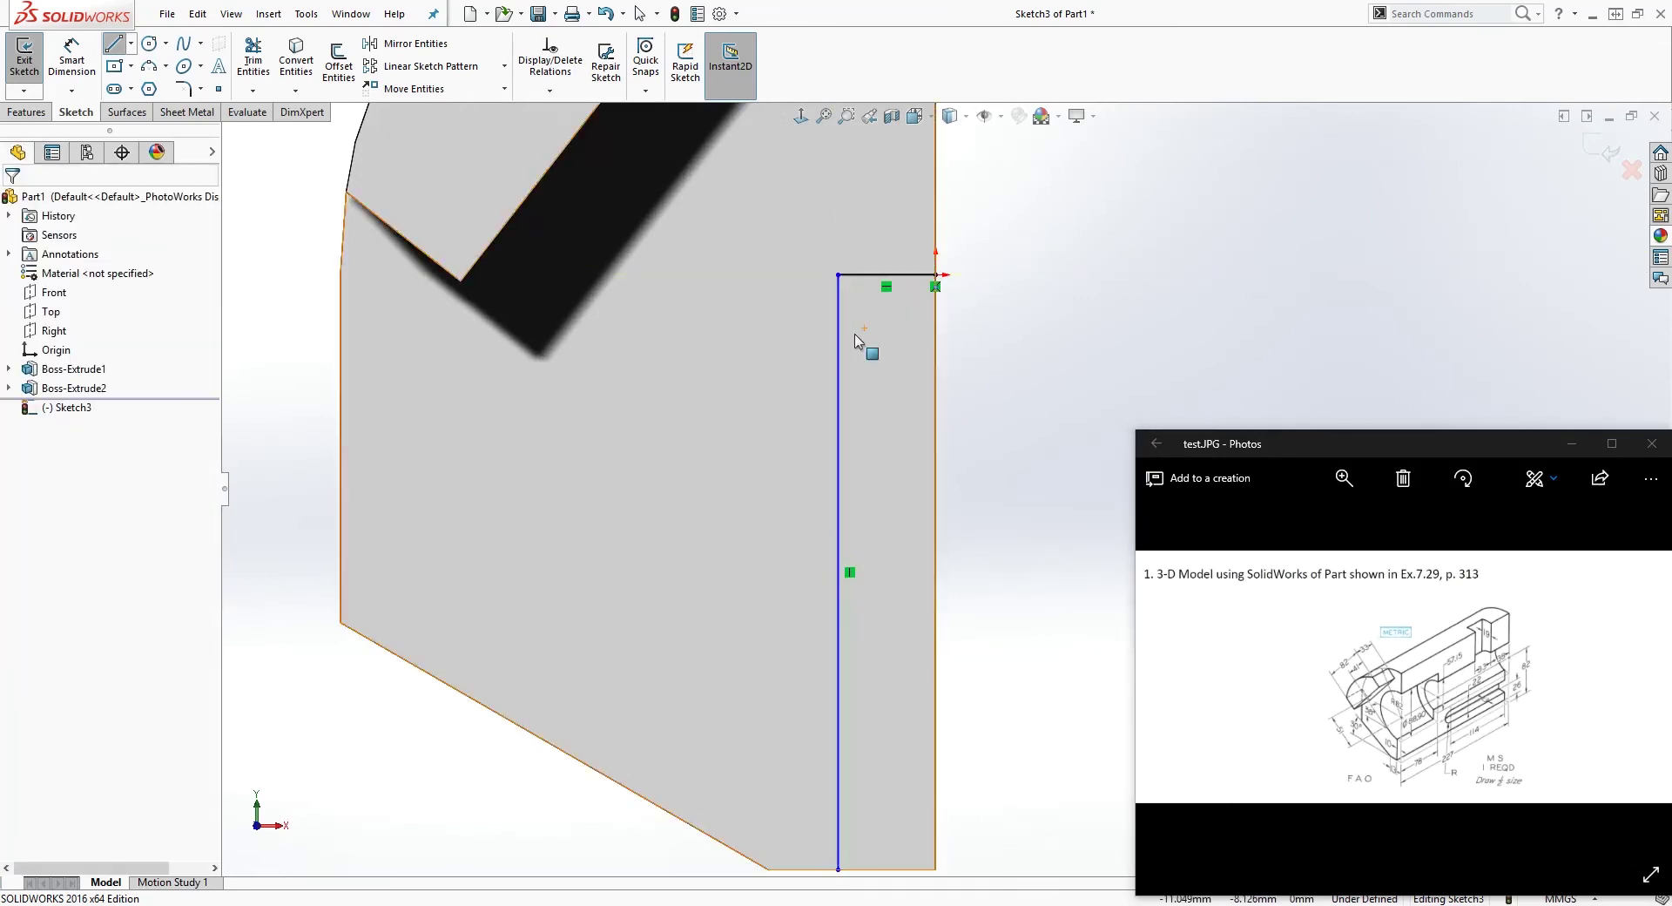
Close the rectangle with a vertical line from the origin to the face's lower corner and a horizontal line along the bottom edge.
{"action": "key", "text": "l"}
{"action": "left_click", "coordinate": [936, 276]}
{"action": "scroll", "coordinate": [943, 487], "scroll_direction": "up", "scroll_amount": 4}
{"action": "scroll", "coordinate": [920, 756], "scroll_direction": "down", "scroll_amount": 5}
{"action": "left_click", "coordinate": [971, 533]}
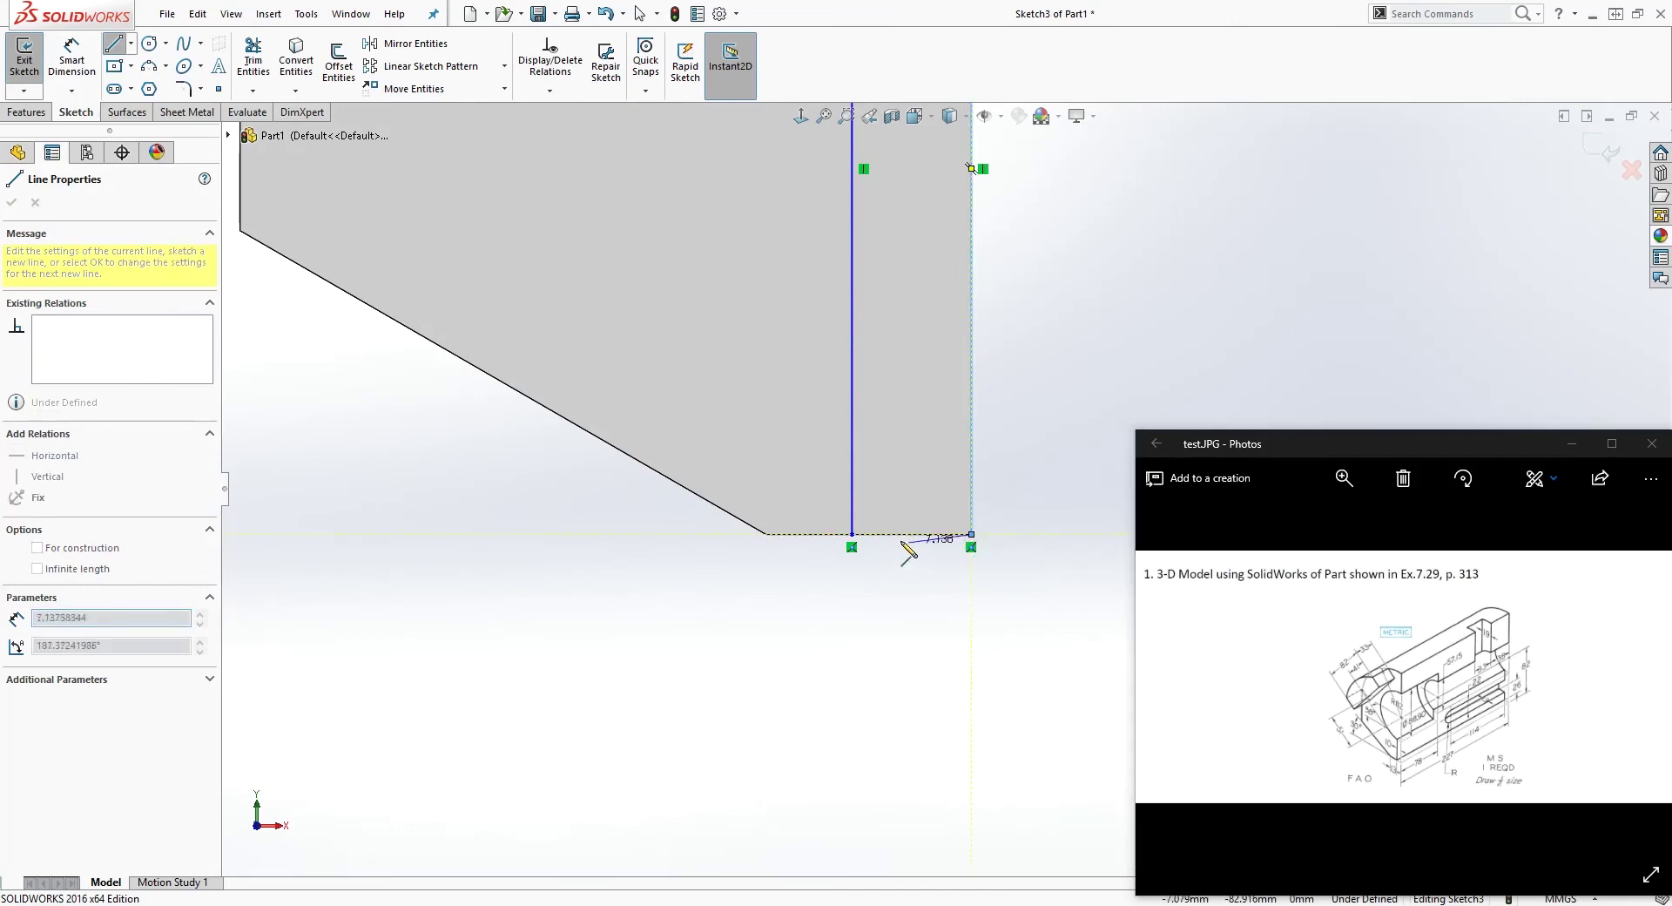
{"action": "left_click", "coordinate": [851, 534]}
{"action": "key", "text": "Escape"}
{"action": "scroll", "coordinate": [945, 488], "scroll_direction": "up", "scroll_amount": 5}
{"action": "scroll", "coordinate": [1027, 248], "scroll_direction": "down", "scroll_amount": 2}
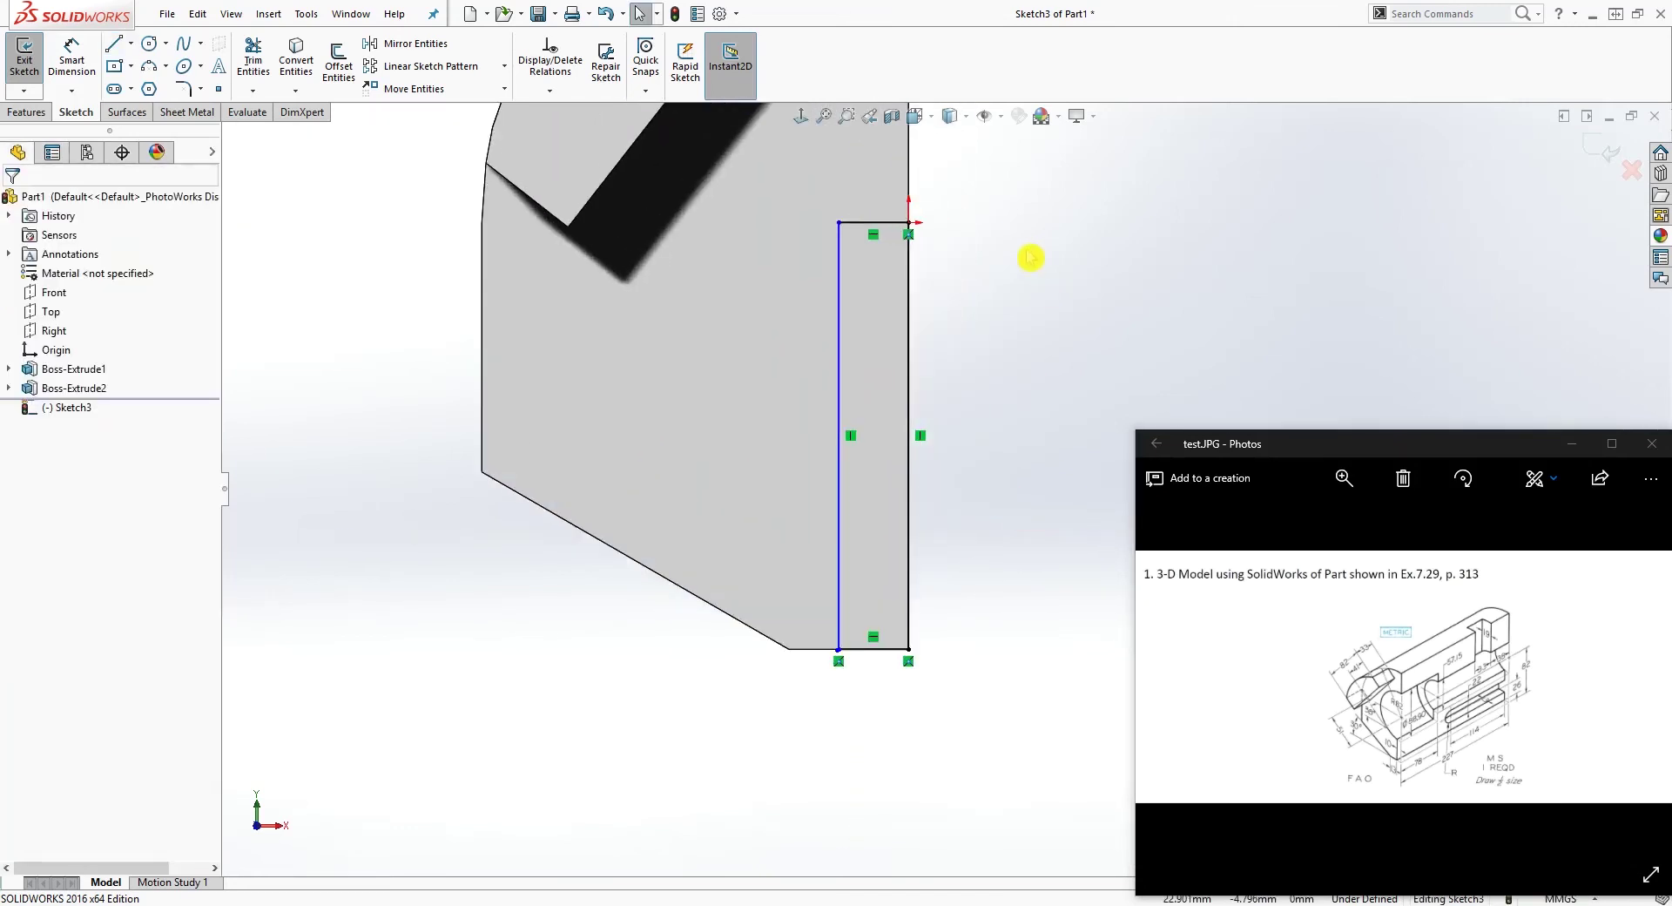
Dimension the rectangle's bottom line at 10 mm, placed below the face.
{"action": "scroll", "coordinate": [1028, 257], "scroll_direction": "up", "scroll_amount": 1}
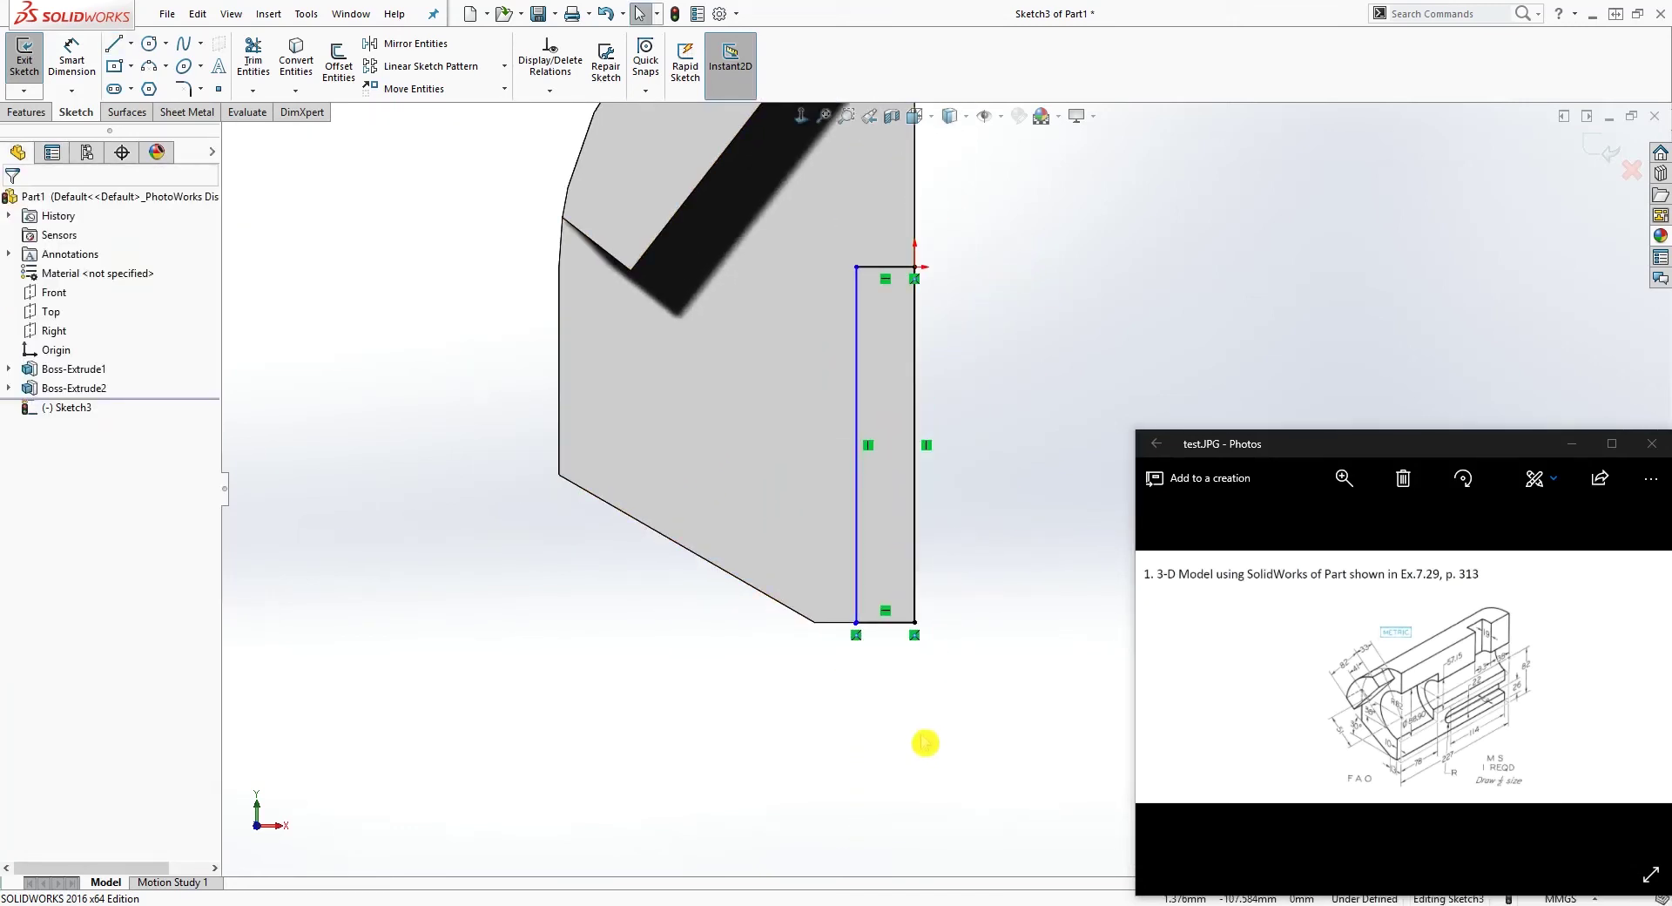
{"action": "right_click_drag", "start_coordinate": [926, 743], "coordinate": [1015, 660]}
{"action": "scroll", "coordinate": [1411, 766], "scroll_direction": "up", "scroll_amount": 1}
{"action": "scroll", "coordinate": [1414, 759], "scroll_direction": "down", "scroll_amount": 1}
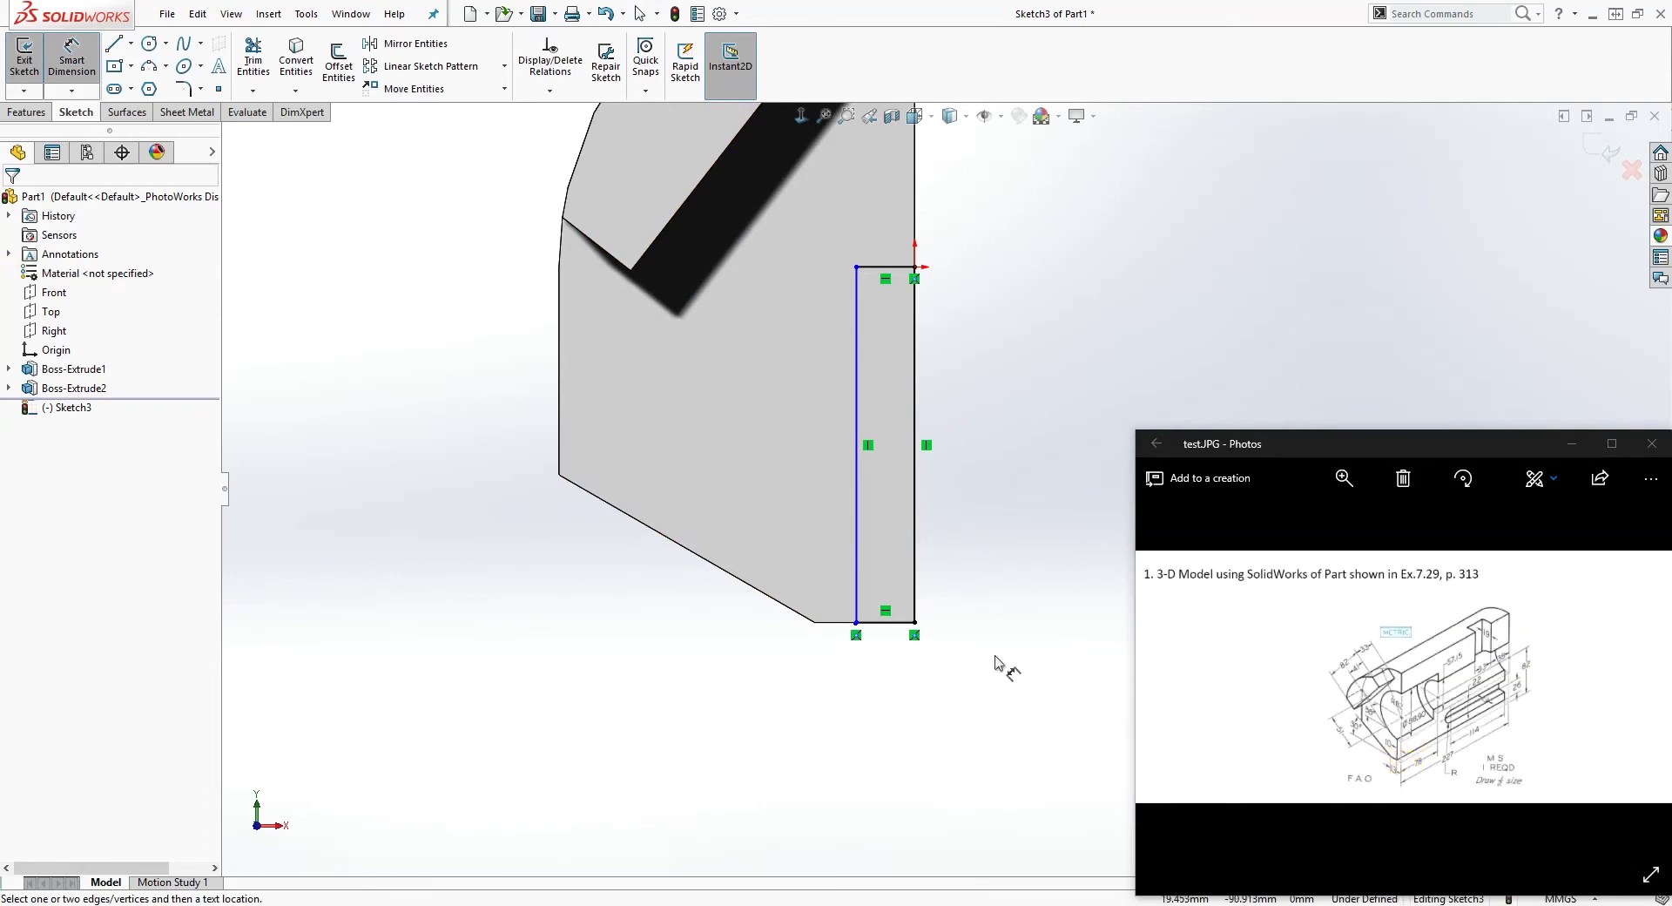
{"action": "right_click", "coordinate": [961, 745]}
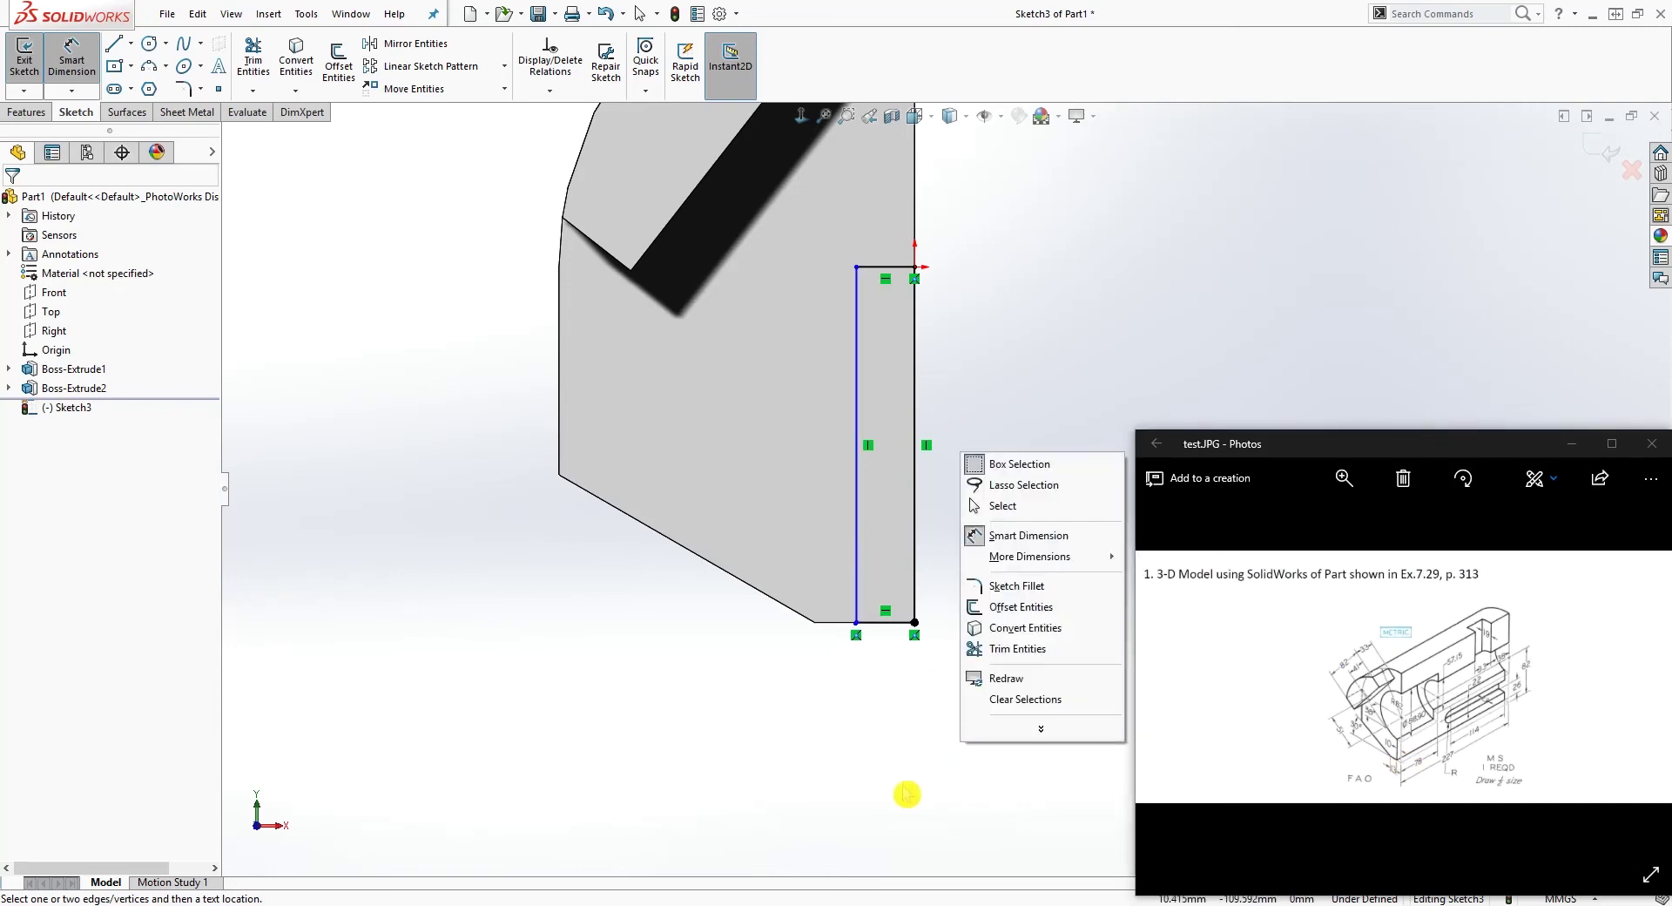
{"action": "key", "text": "Escape"}
{"action": "right_click_drag", "start_coordinate": [881, 635], "coordinate": [864, 584]}
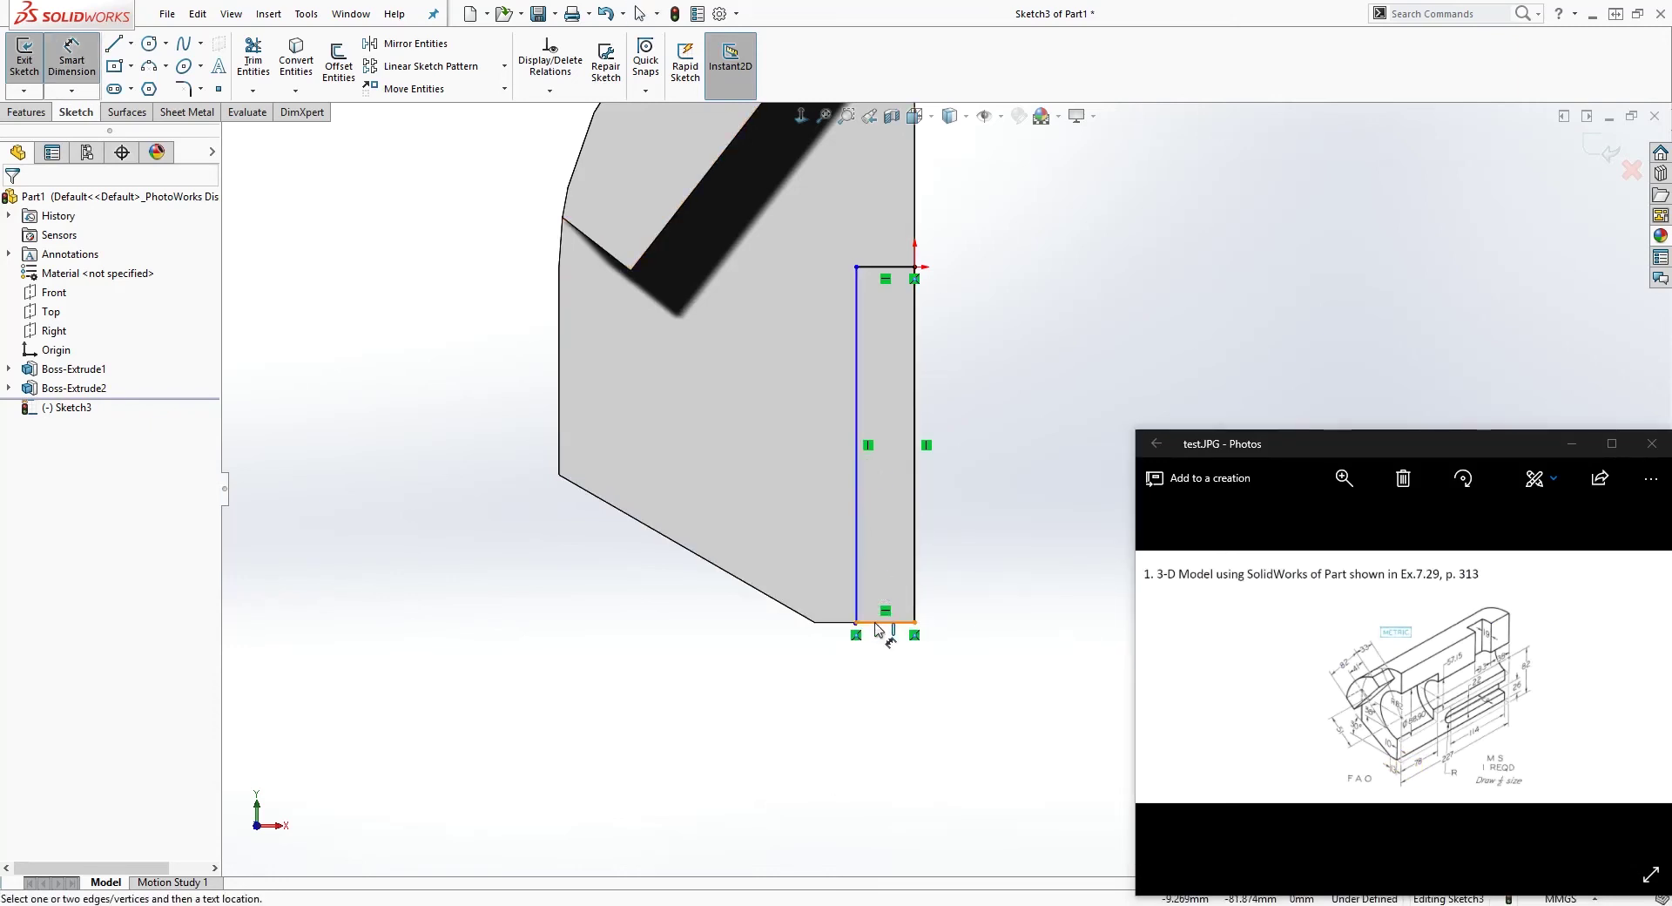
{"action": "left_click", "coordinate": [880, 623]}
{"action": "left_click", "coordinate": [881, 683]}
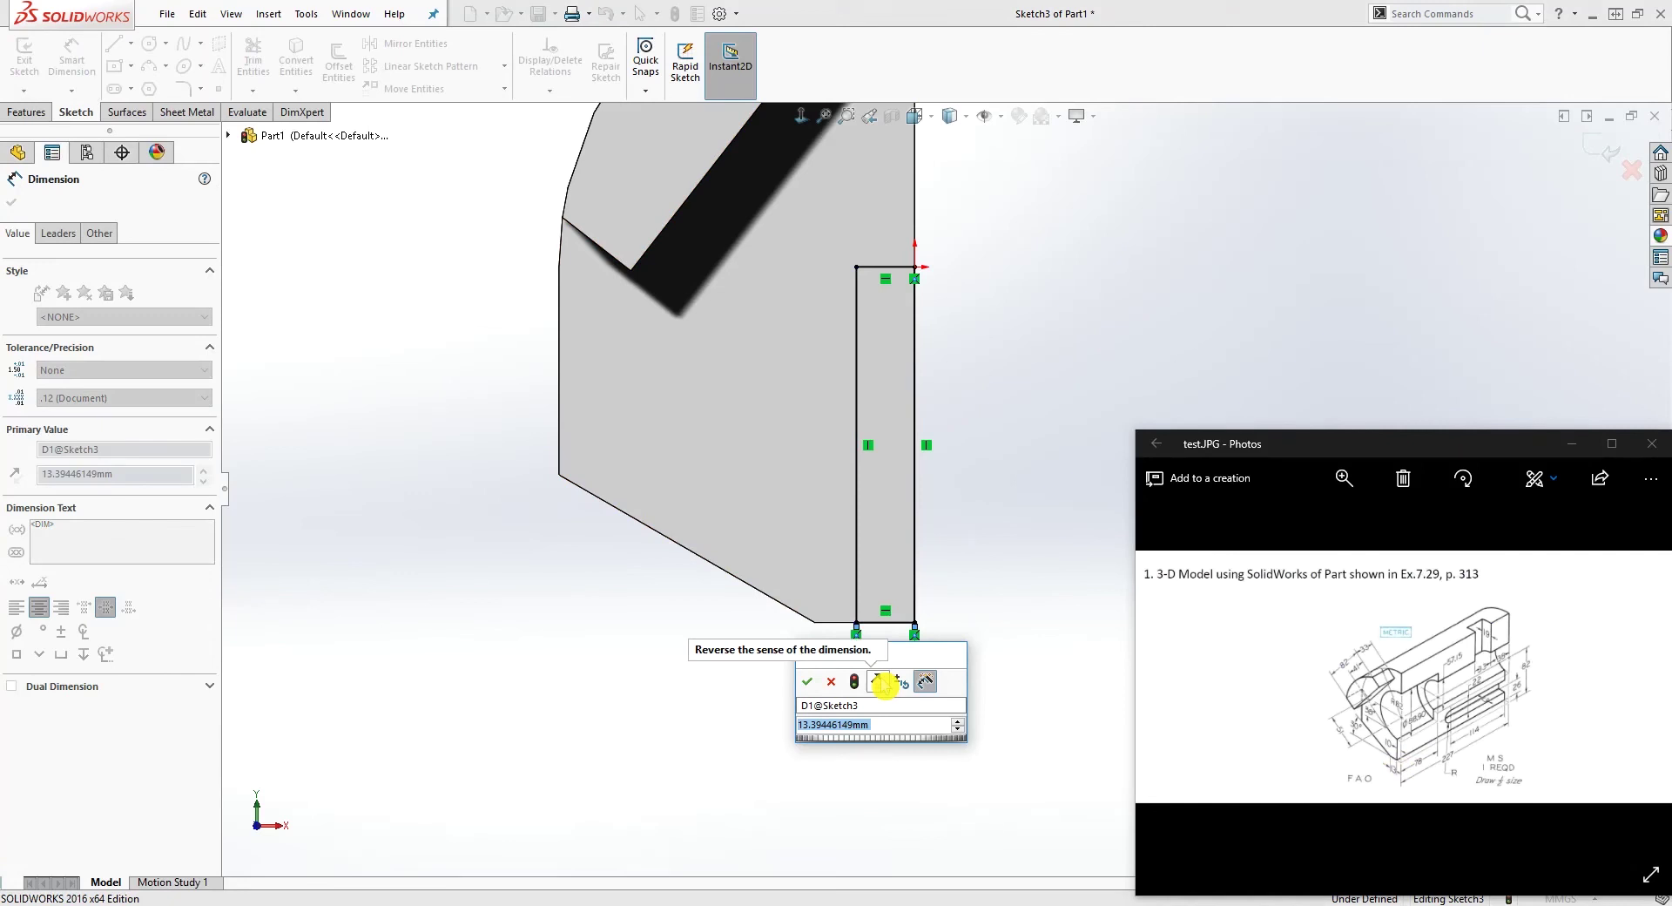
{"action": "type", "text": "10"}
{"action": "key", "text": "Return"}
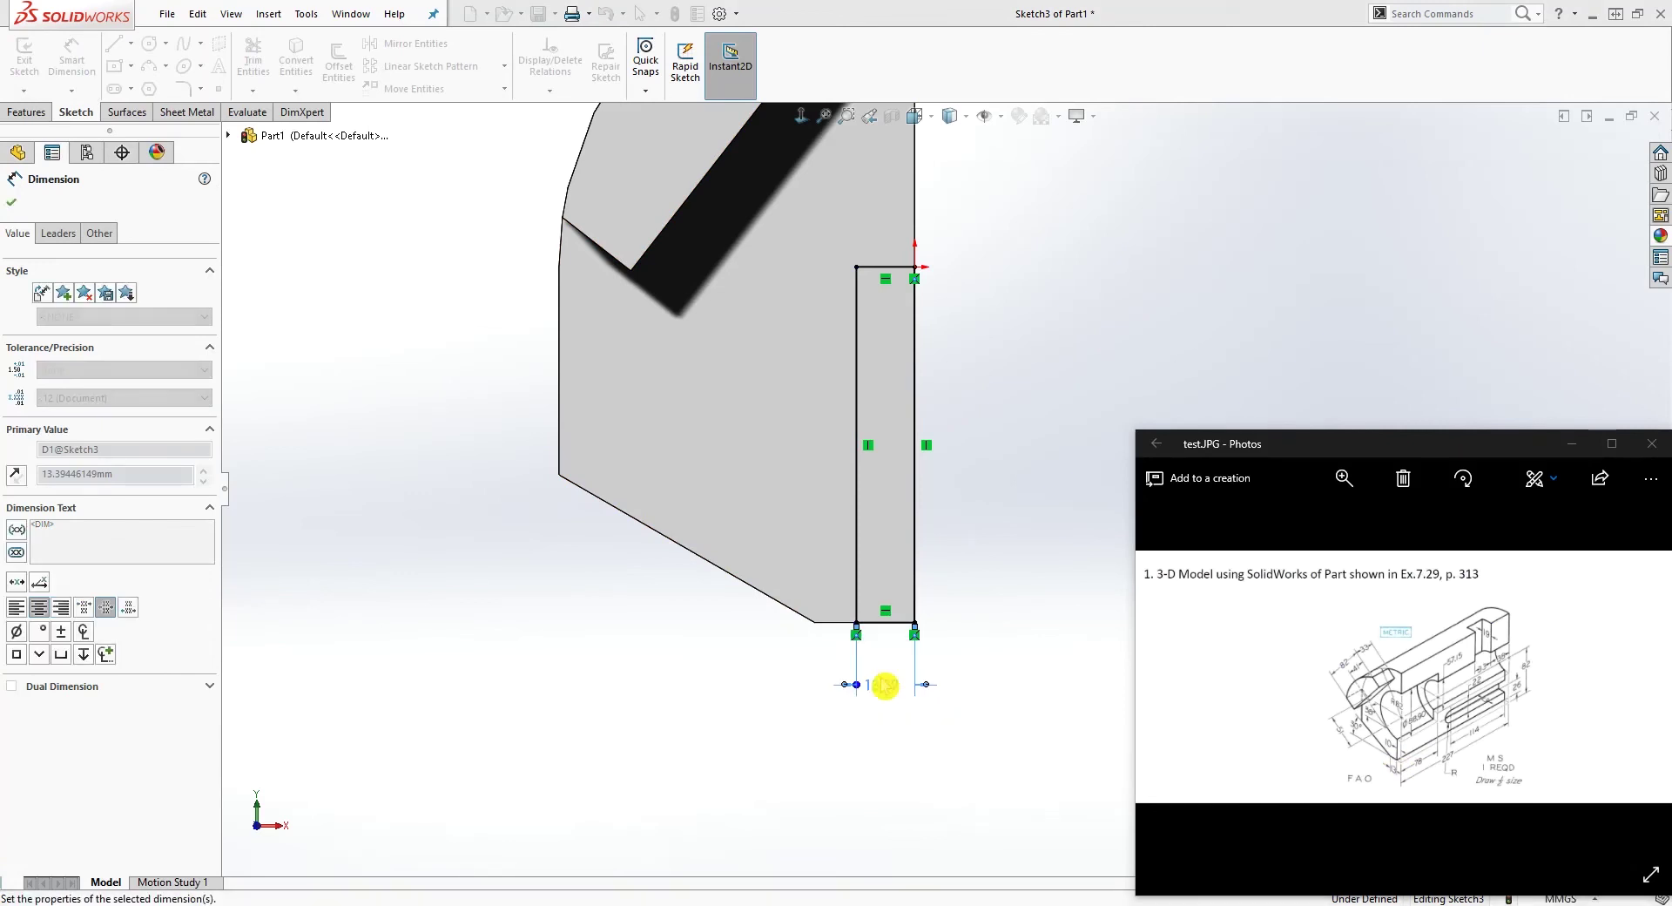
{"action": "key", "text": "Escape"}
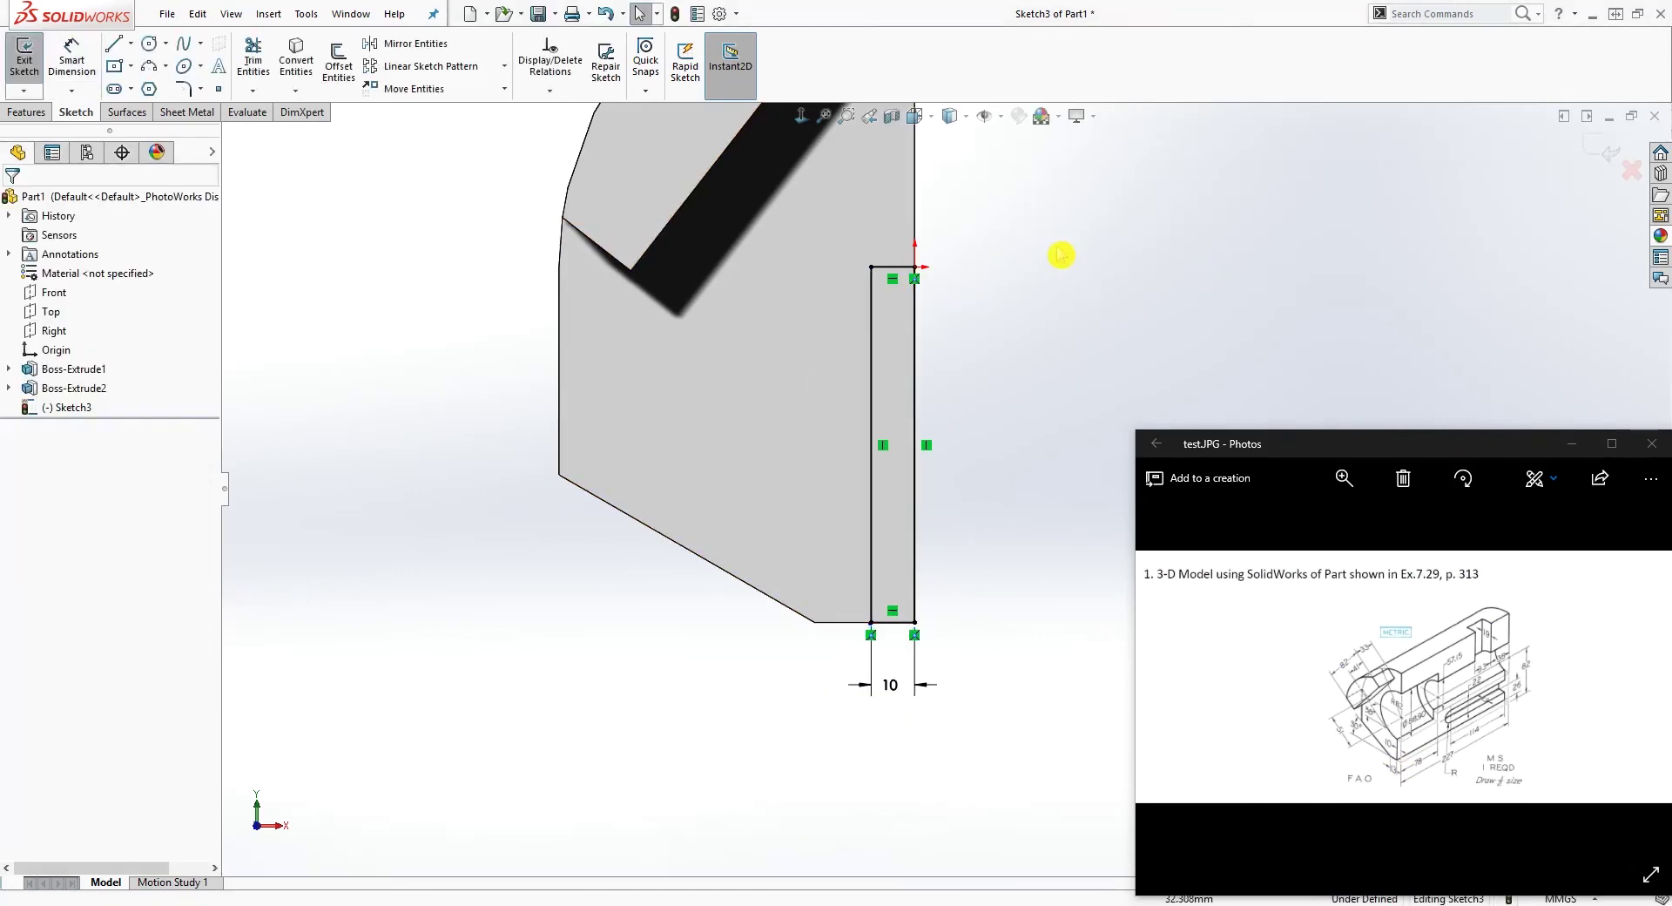
Try to cut-extrude the narrow rectangular profile from the front face.
{"action": "middle_click_drag", "start_coordinate": [1078, 307], "coordinate": [1015, 305]}
{"action": "scroll", "coordinate": [1193, 294], "scroll_direction": "up", "scroll_amount": 3}
{"action": "scroll", "coordinate": [1202, 290], "scroll_direction": "down", "scroll_amount": 3}
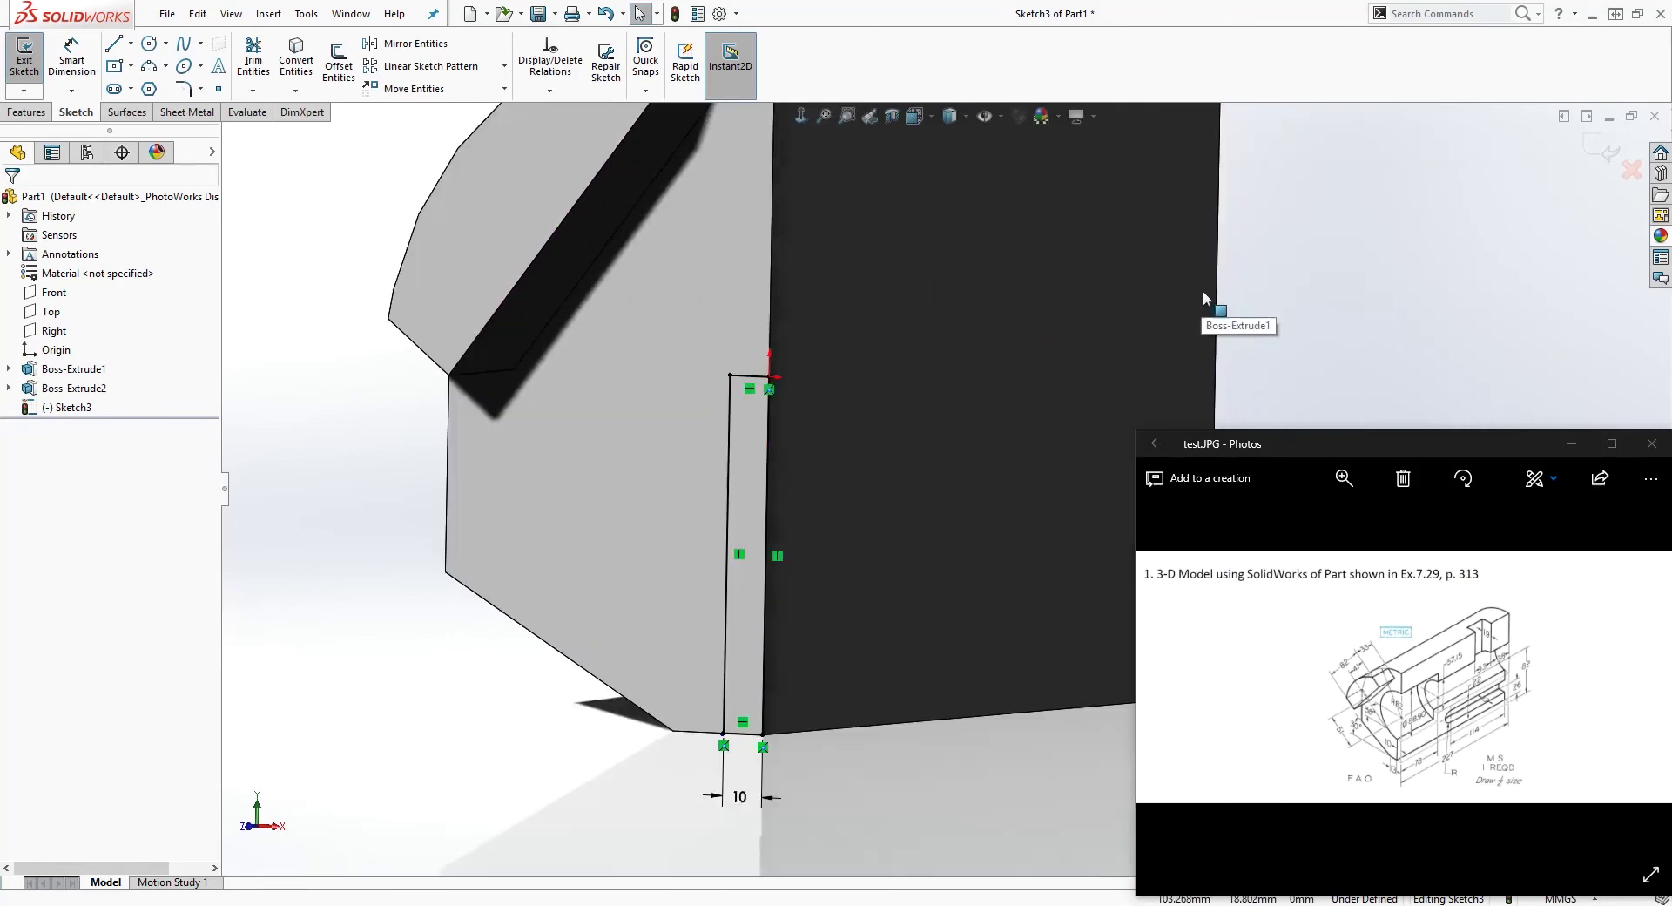
{"action": "scroll", "coordinate": [1202, 290], "scroll_direction": "up", "scroll_amount": 3}
{"action": "left_click", "coordinate": [52, 154]}
{"action": "left_click", "coordinate": [33, 116]}
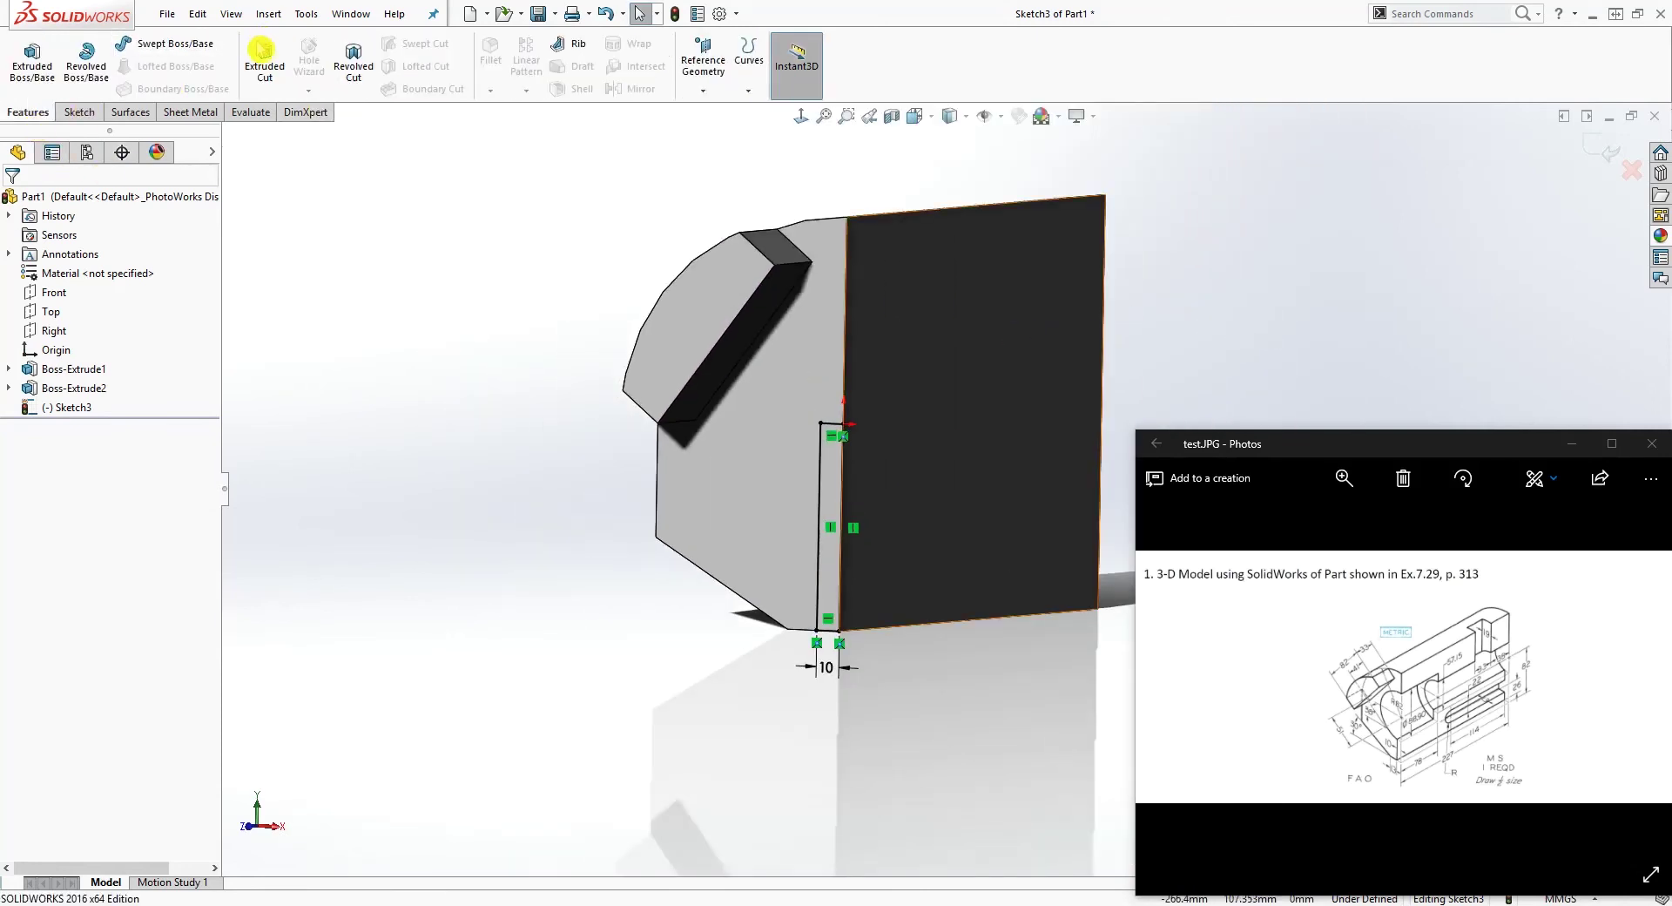
{"action": "left_click", "coordinate": [265, 61]}
{"action": "scroll", "coordinate": [1167, 261], "scroll_direction": "up", "scroll_amount": 2}
{"action": "scroll", "coordinate": [1149, 279], "scroll_direction": "down", "scroll_amount": 3}
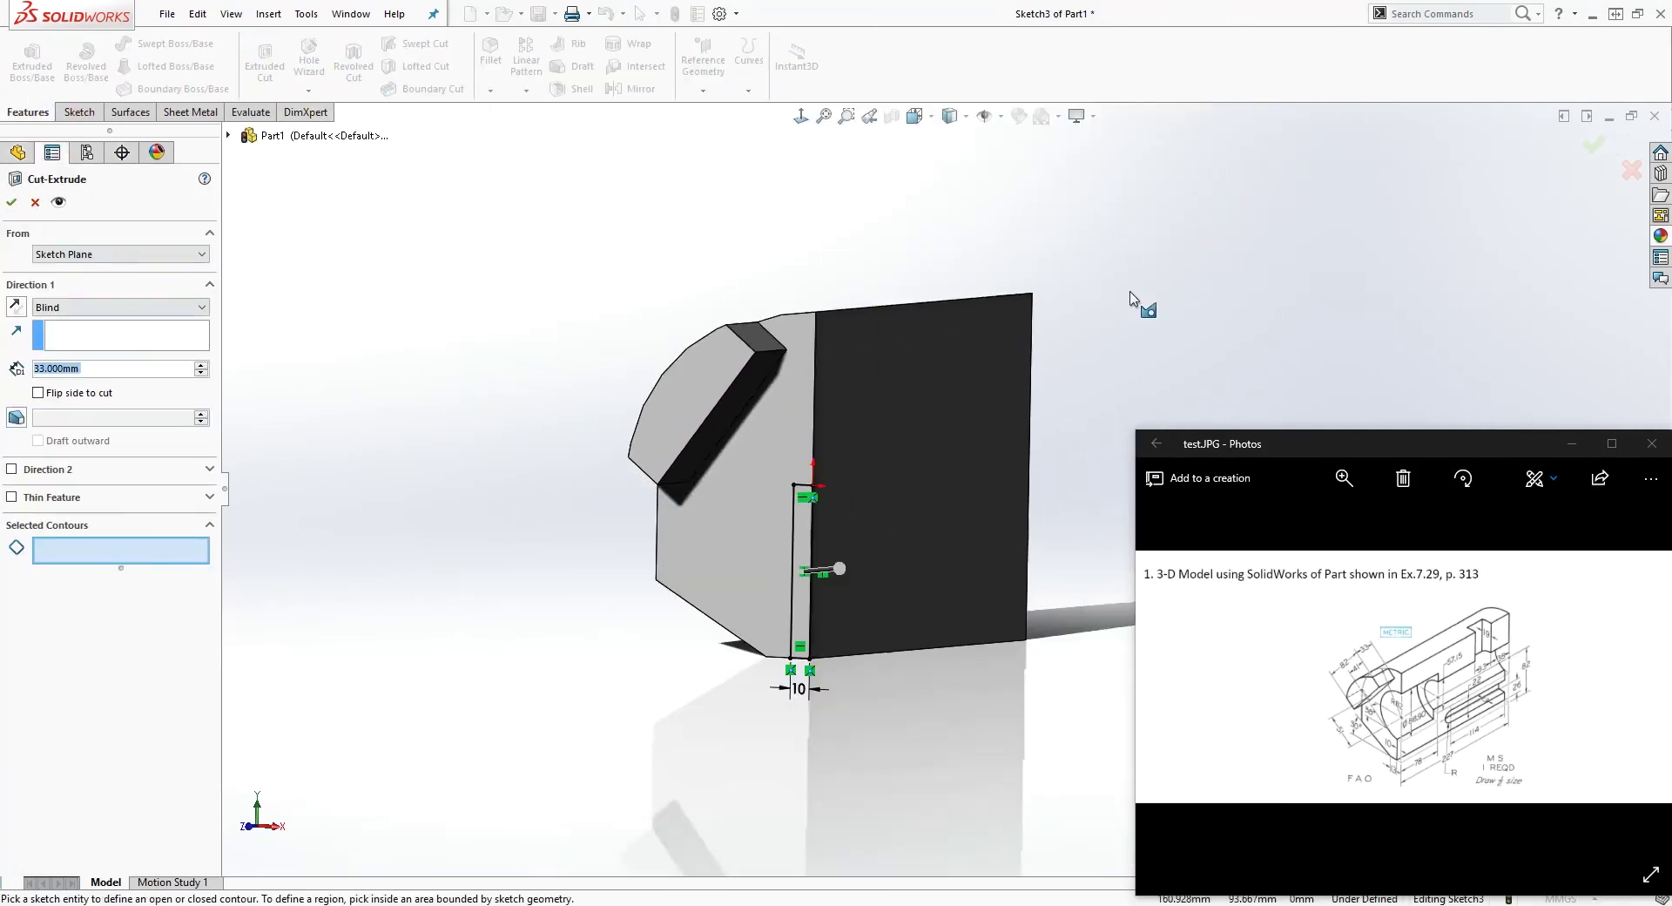
{"action": "scroll", "coordinate": [958, 496], "scroll_direction": "up", "scroll_amount": 1}
{"action": "middle_click_drag", "start_coordinate": [838, 639], "coordinate": [763, 681]}
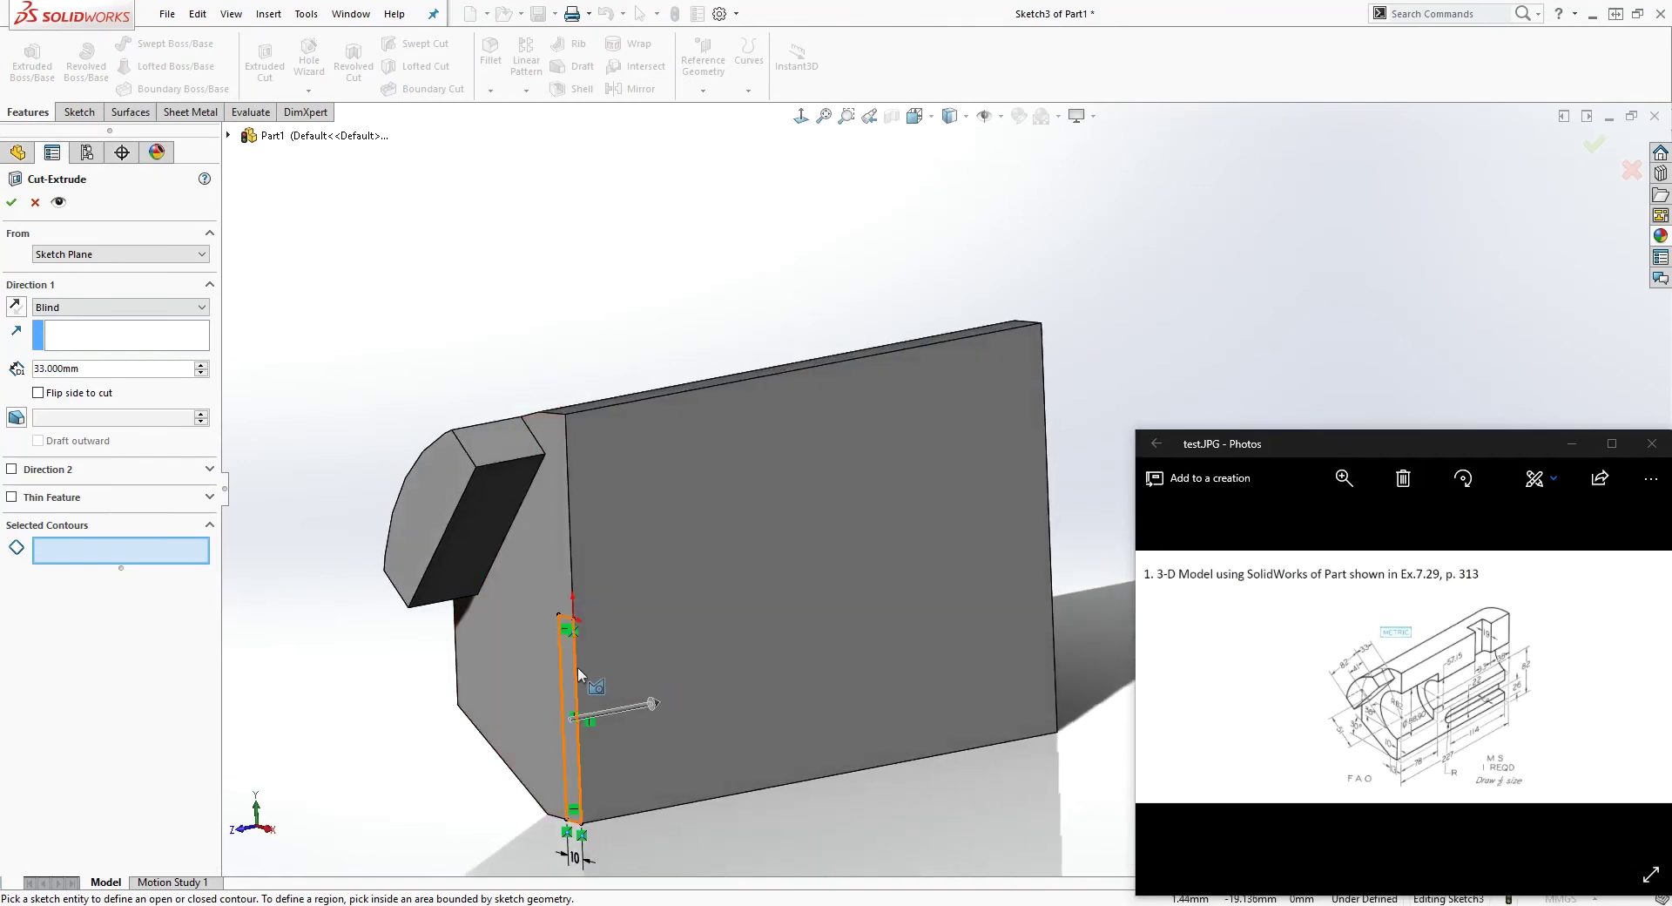
{"action": "key", "text": "Escape"}
Delete the tiny stray line hanging from the rectangle's corner on the face's bottom edge.
{"action": "middle_click_drag", "start_coordinate": [796, 466], "coordinate": [878, 449]}
{"action": "left_click", "coordinate": [800, 116]}
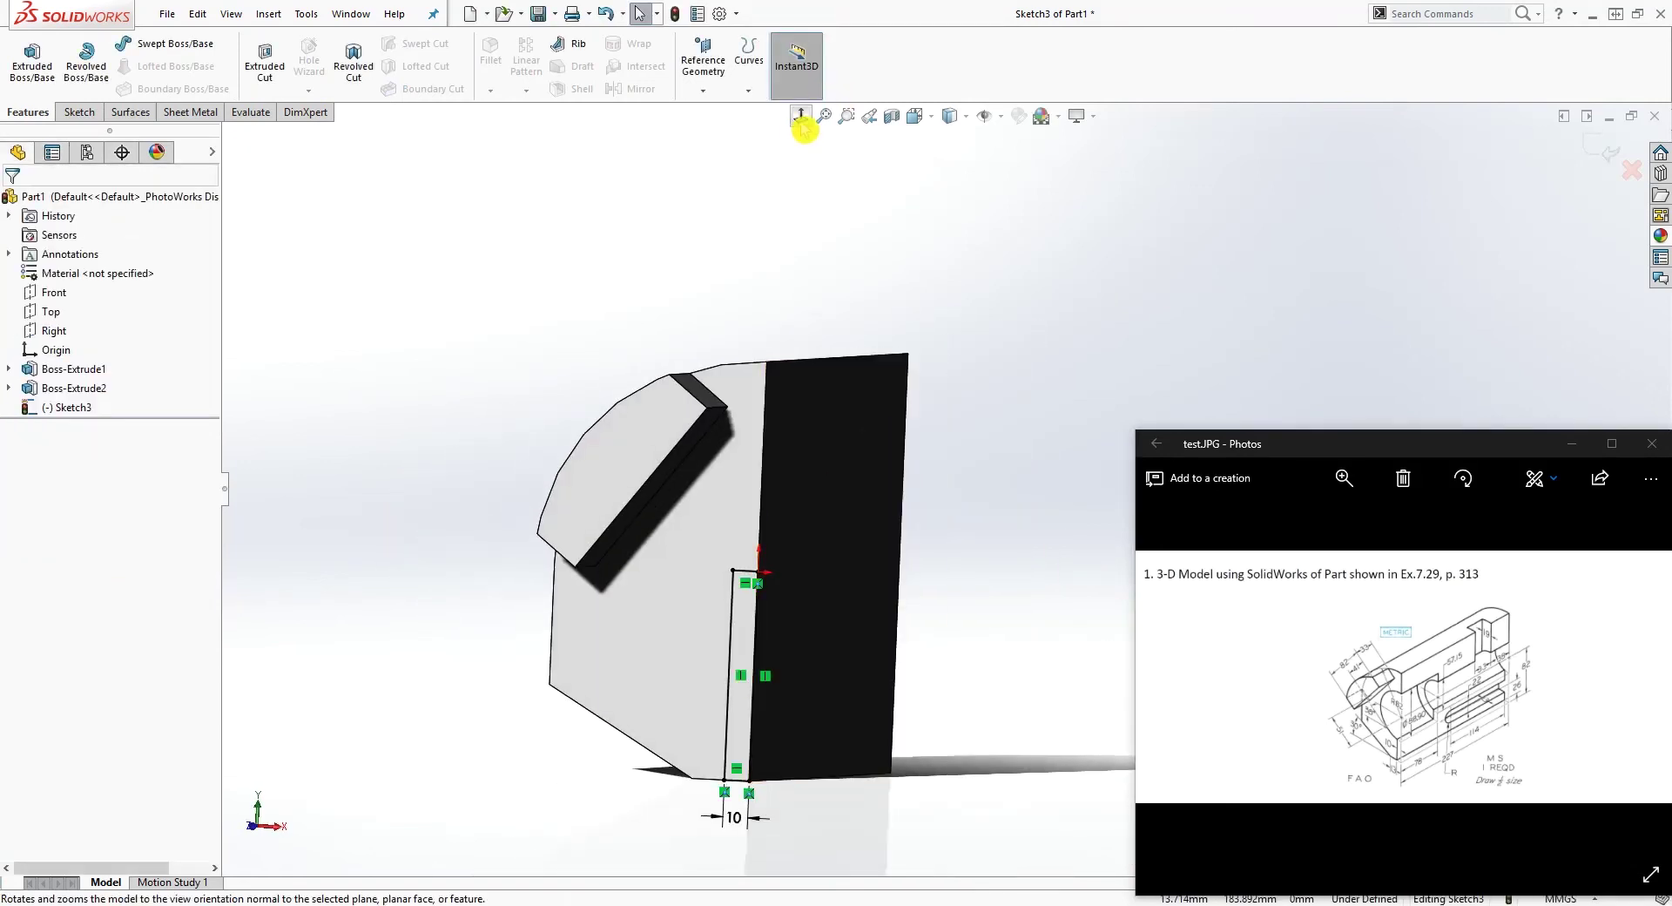
{"action": "scroll", "coordinate": [1001, 579], "scroll_direction": "down", "scroll_amount": 4}
{"action": "scroll", "coordinate": [1052, 570], "scroll_direction": "down", "scroll_amount": 5}
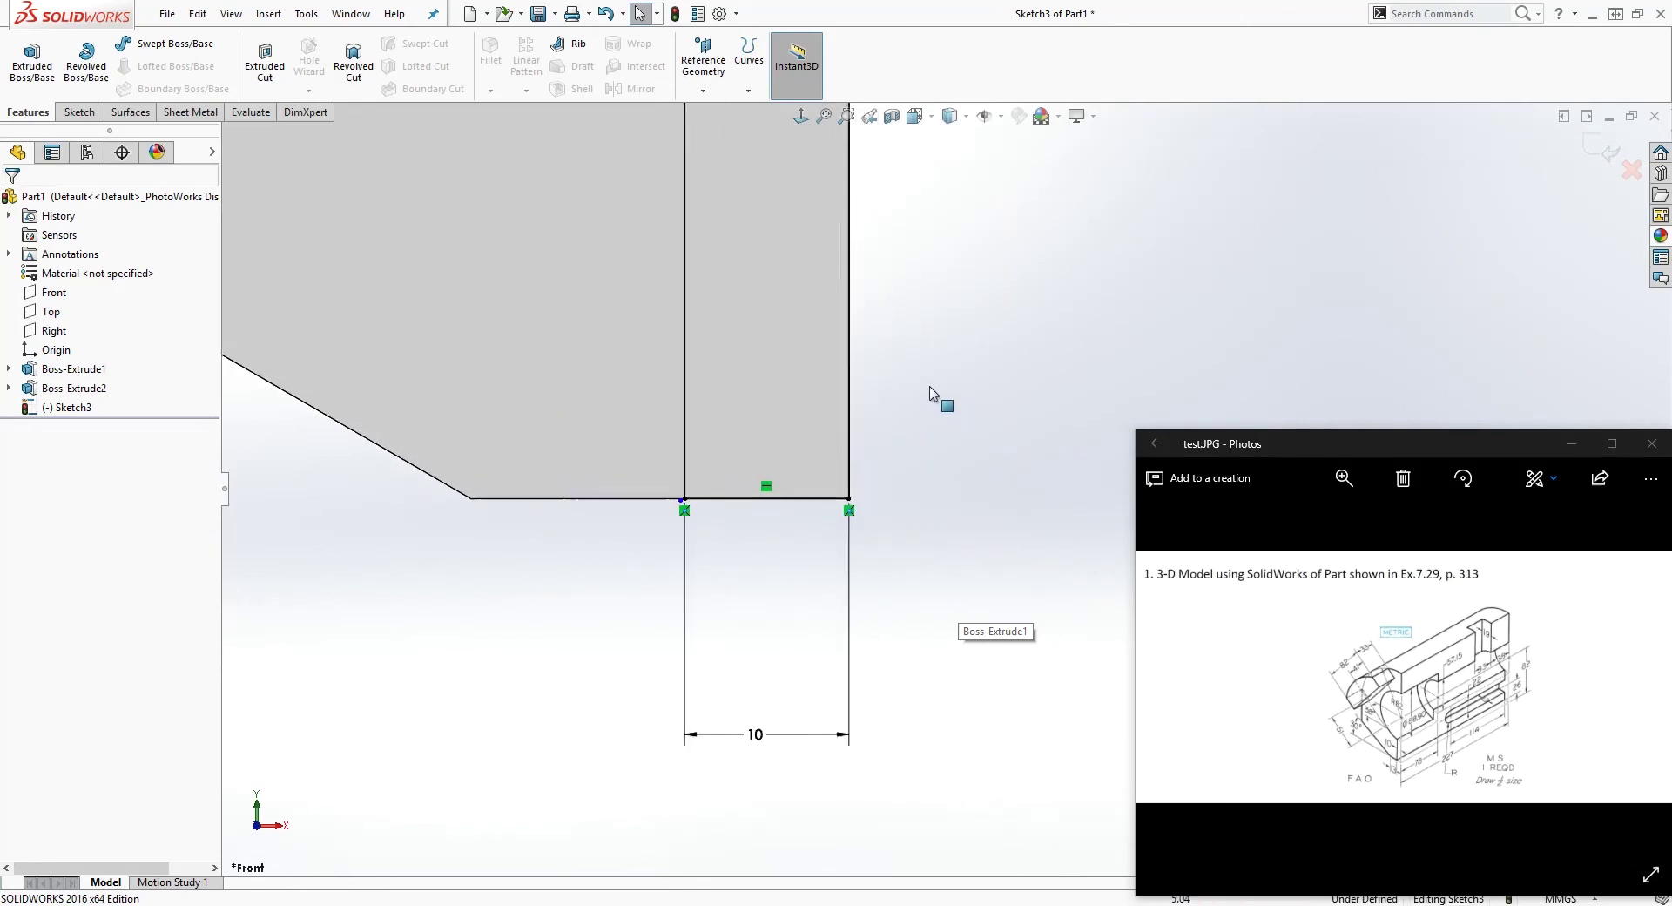
{"action": "scroll", "coordinate": [710, 560], "scroll_direction": "down", "scroll_amount": 3}
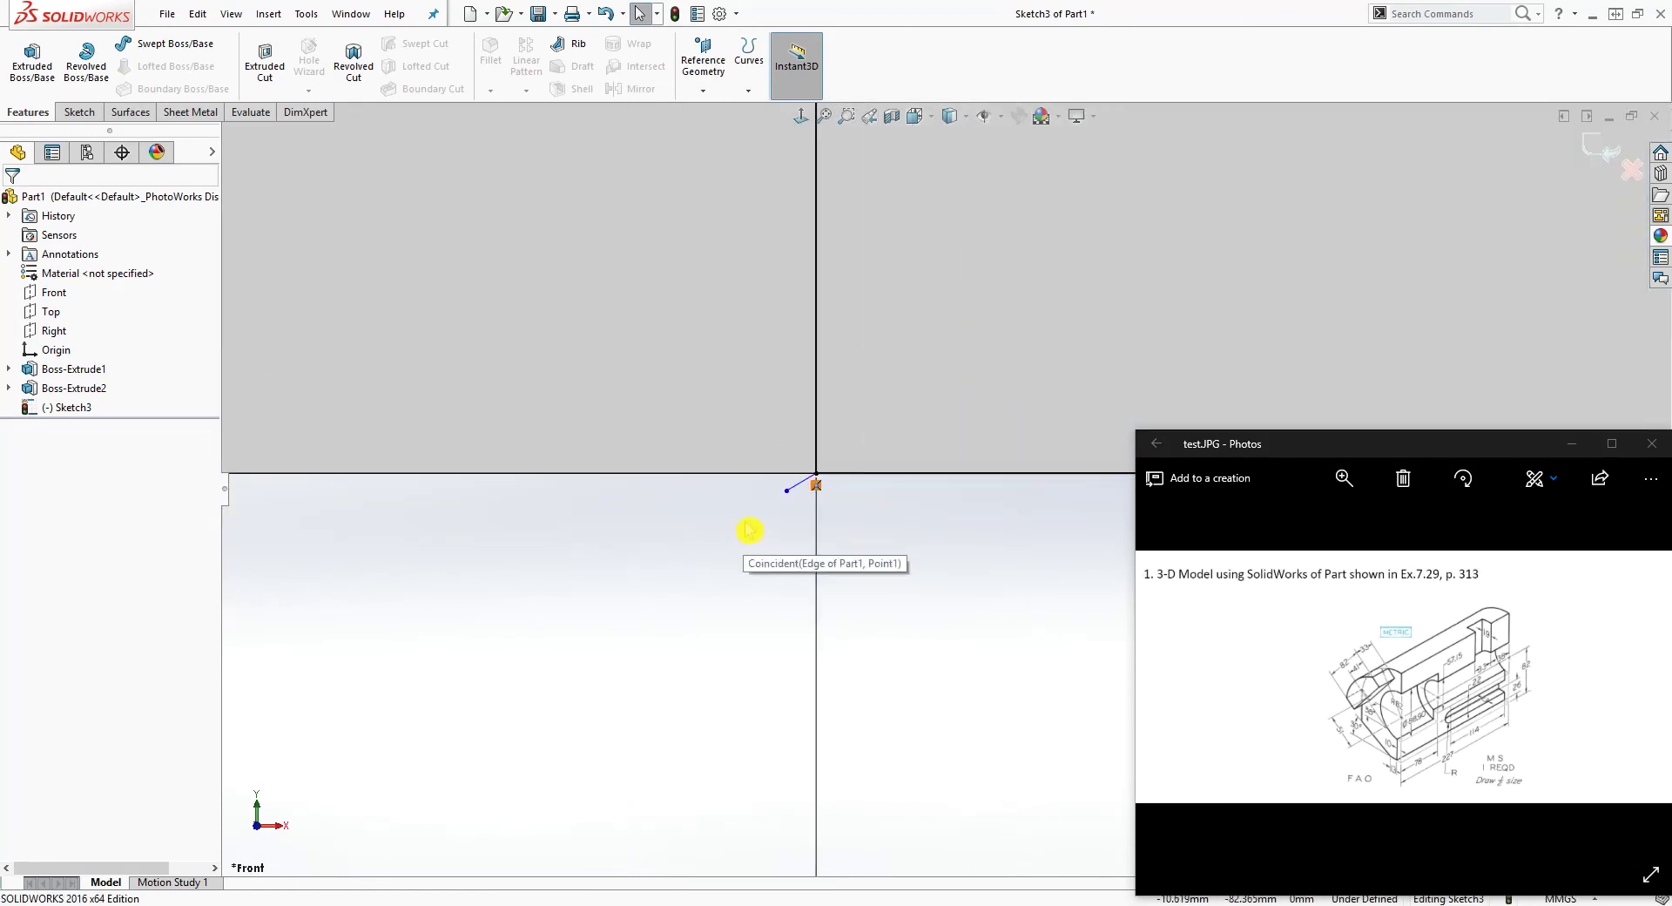
{"action": "left_click_drag", "start_coordinate": [670, 322], "coordinate": [876, 574]}
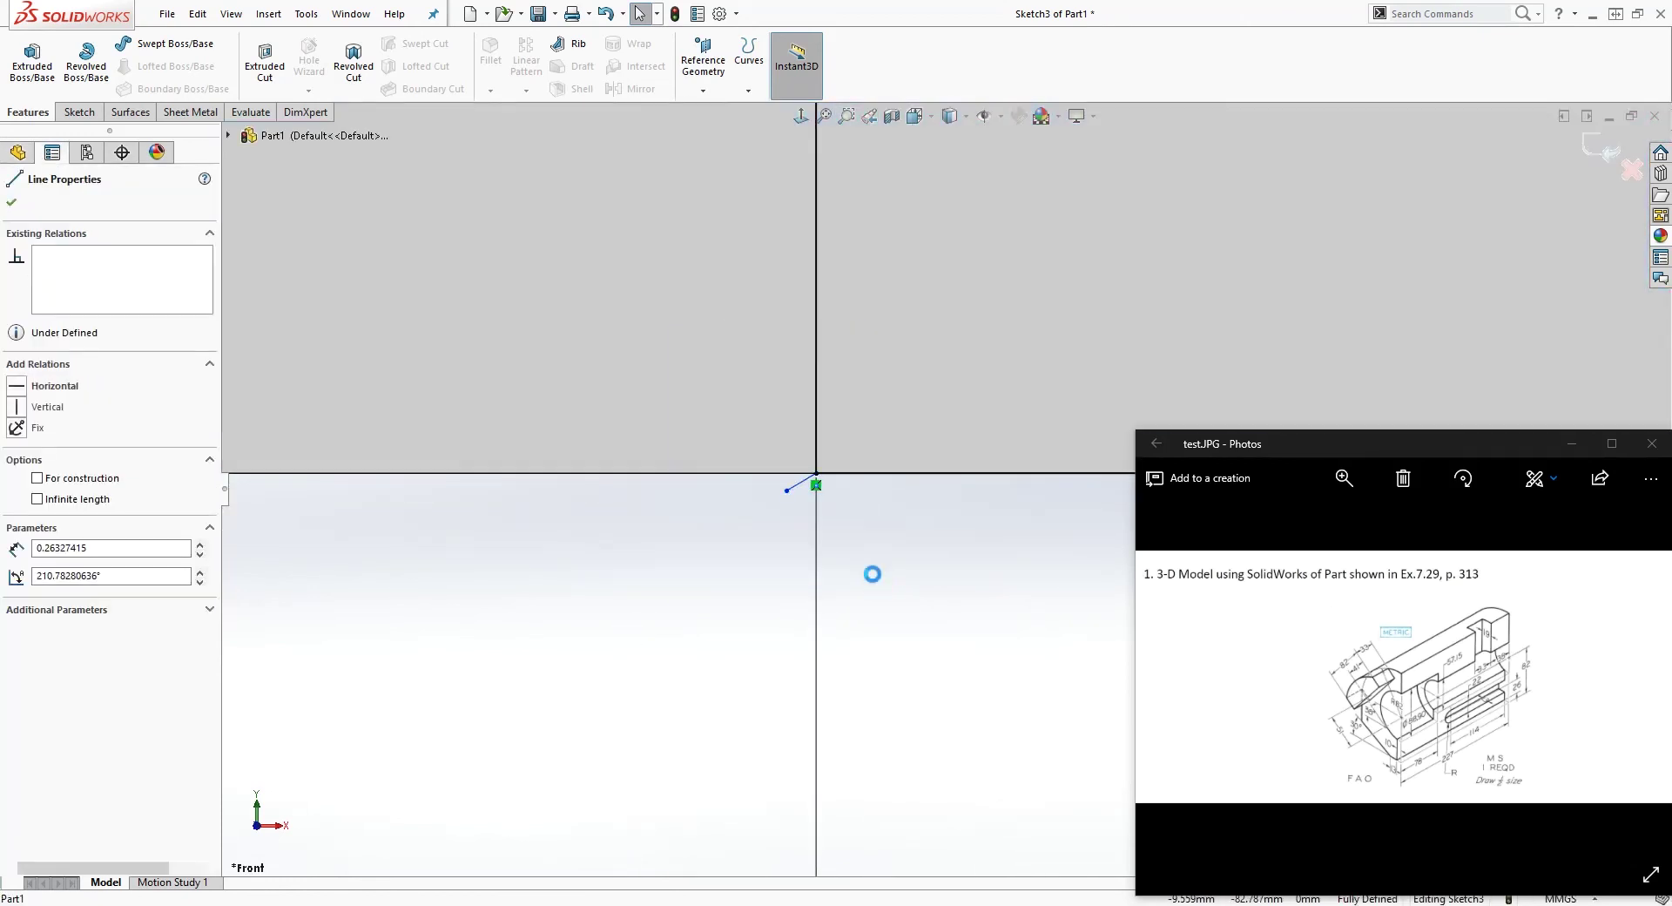
{"action": "key", "text": "Delete"}
{"action": "scroll", "coordinate": [913, 459], "scroll_direction": "up", "scroll_amount": 5}
{"action": "scroll", "coordinate": [1074, 385], "scroll_direction": "up", "scroll_amount": 5}
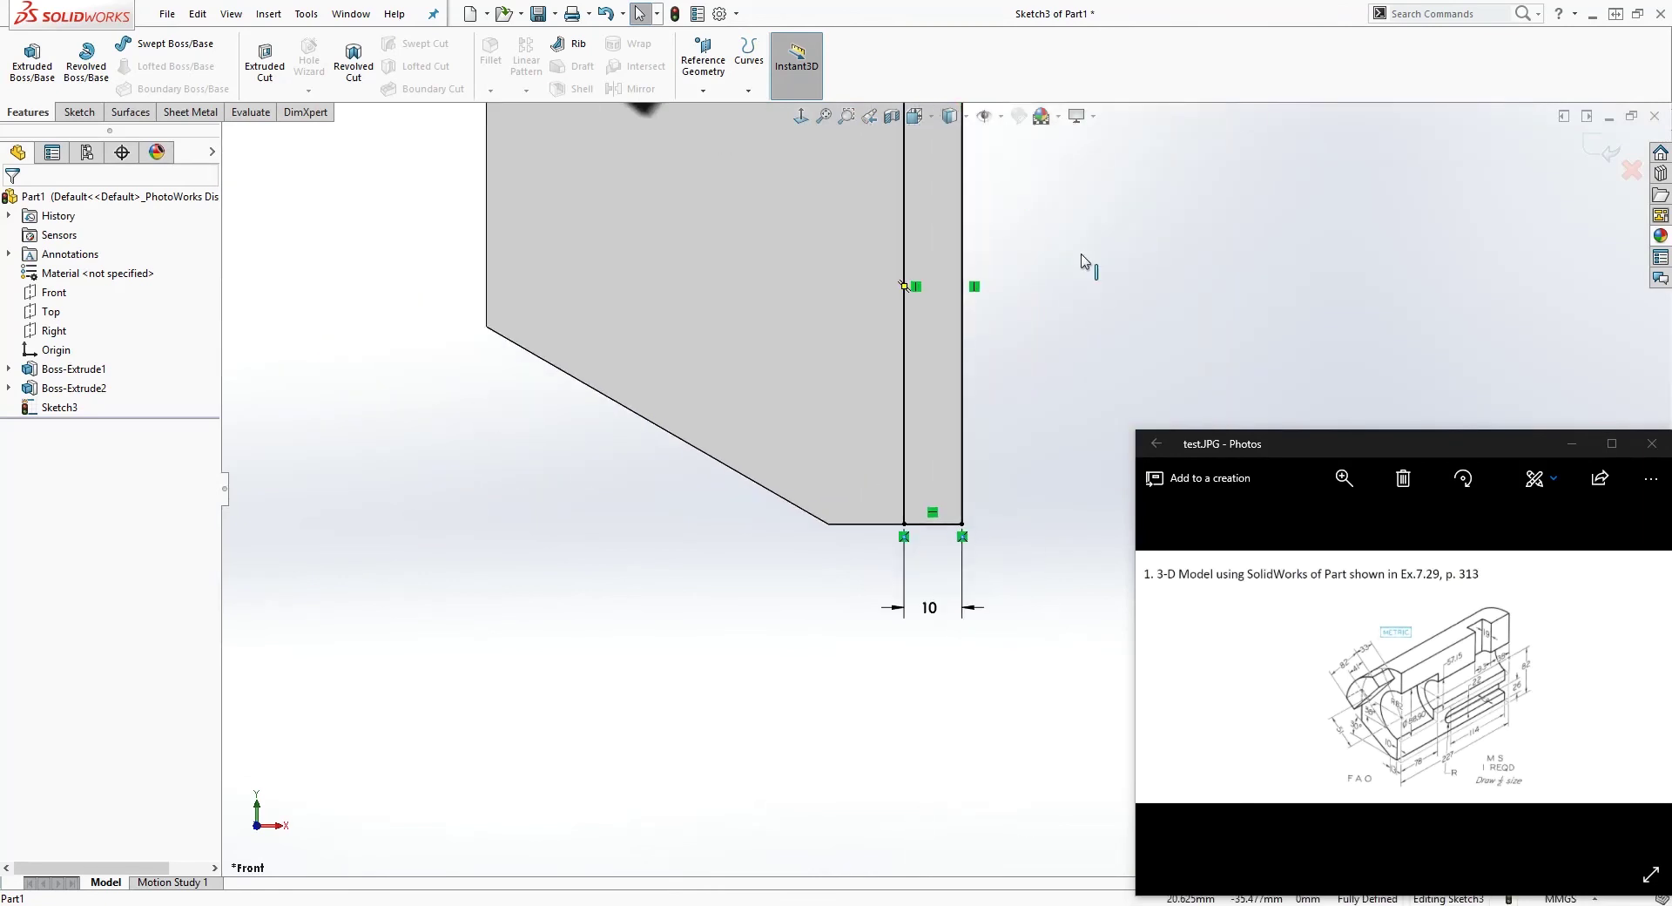
Cut the 10 mm wide rectangular profile from the body with an Extruded Cut set to Through All.
{"action": "scroll", "coordinate": [815, 254], "scroll_direction": "down", "scroll_amount": 2}
{"action": "left_click", "coordinate": [263, 61]}
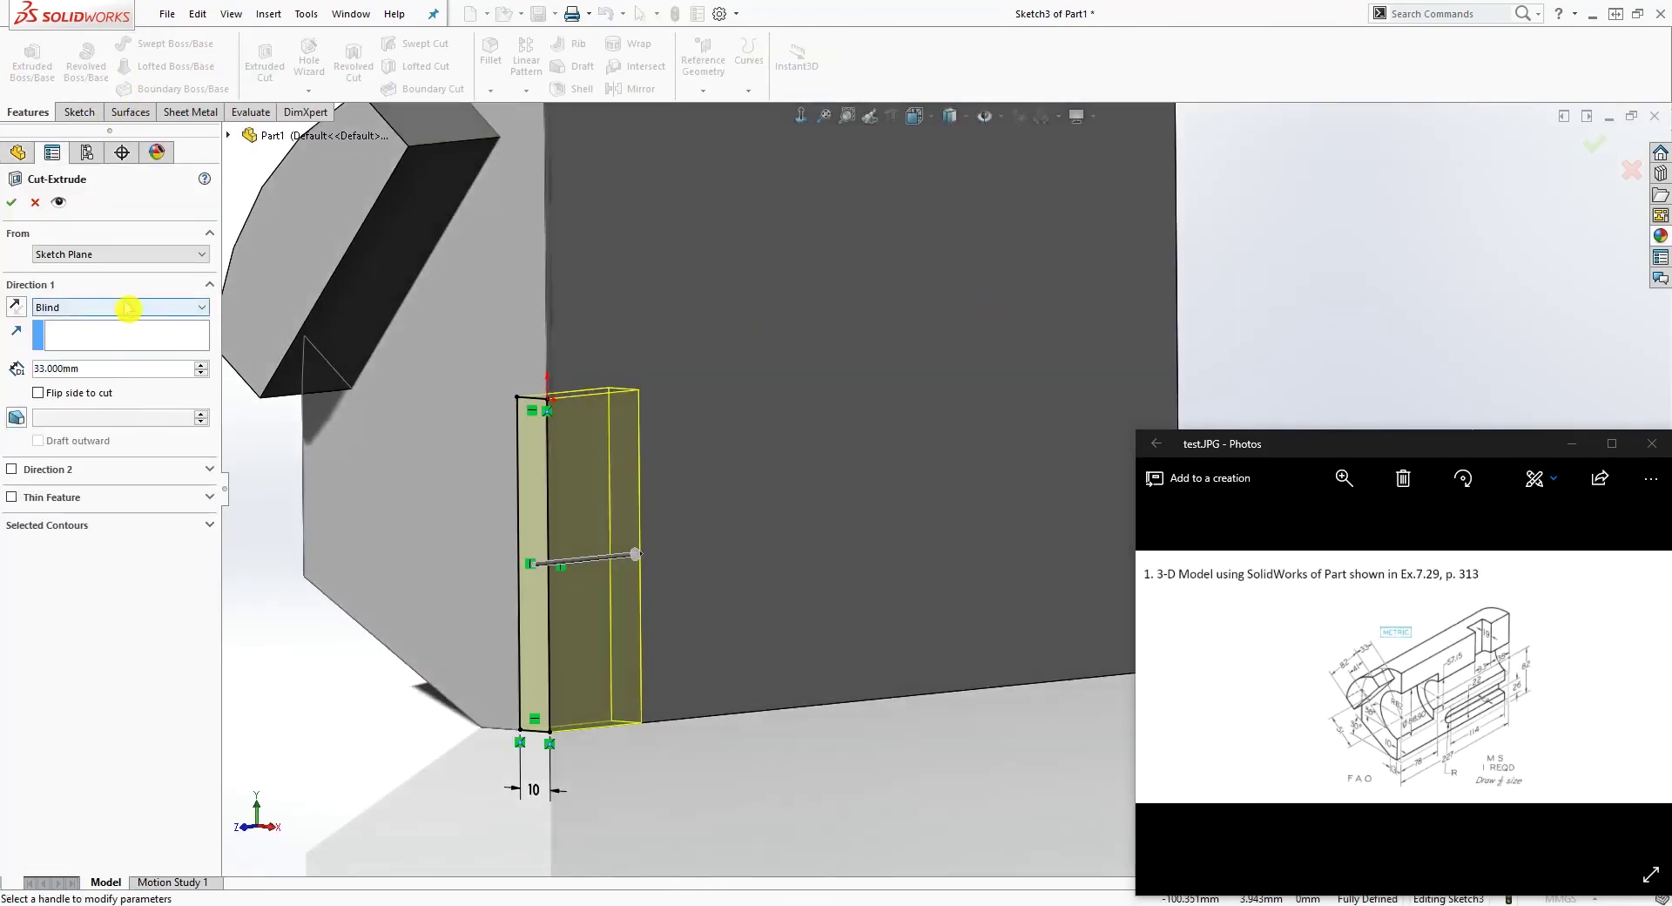
{"action": "left_click", "coordinate": [127, 309]}
{"action": "left_click", "coordinate": [113, 338]}
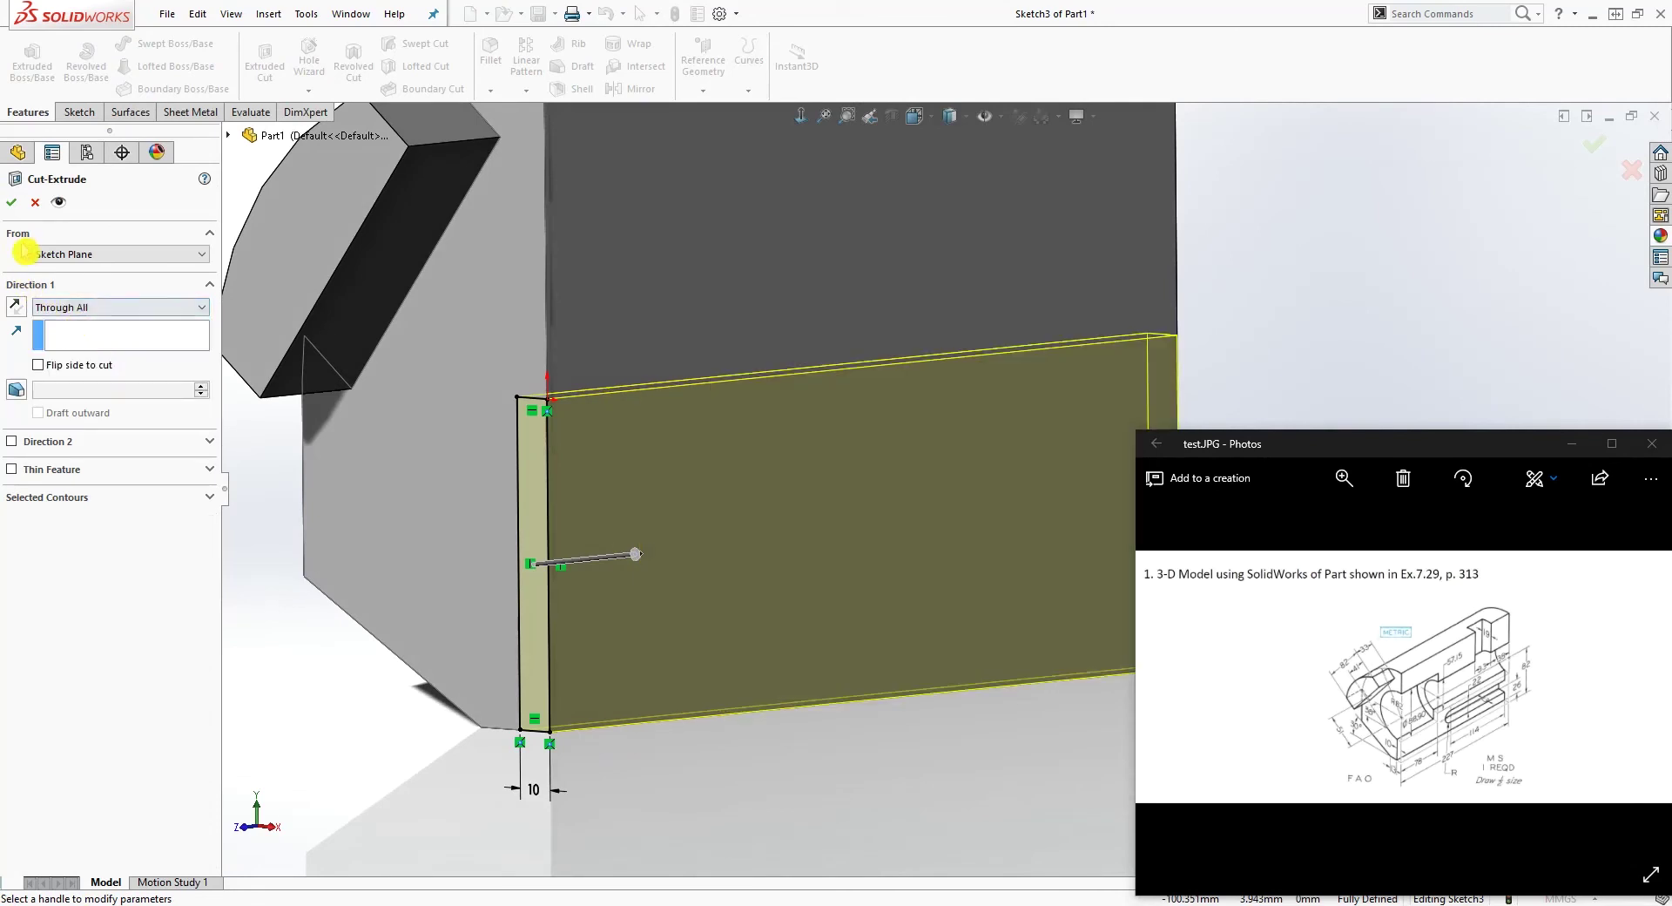
{"action": "left_click", "coordinate": [13, 204]}
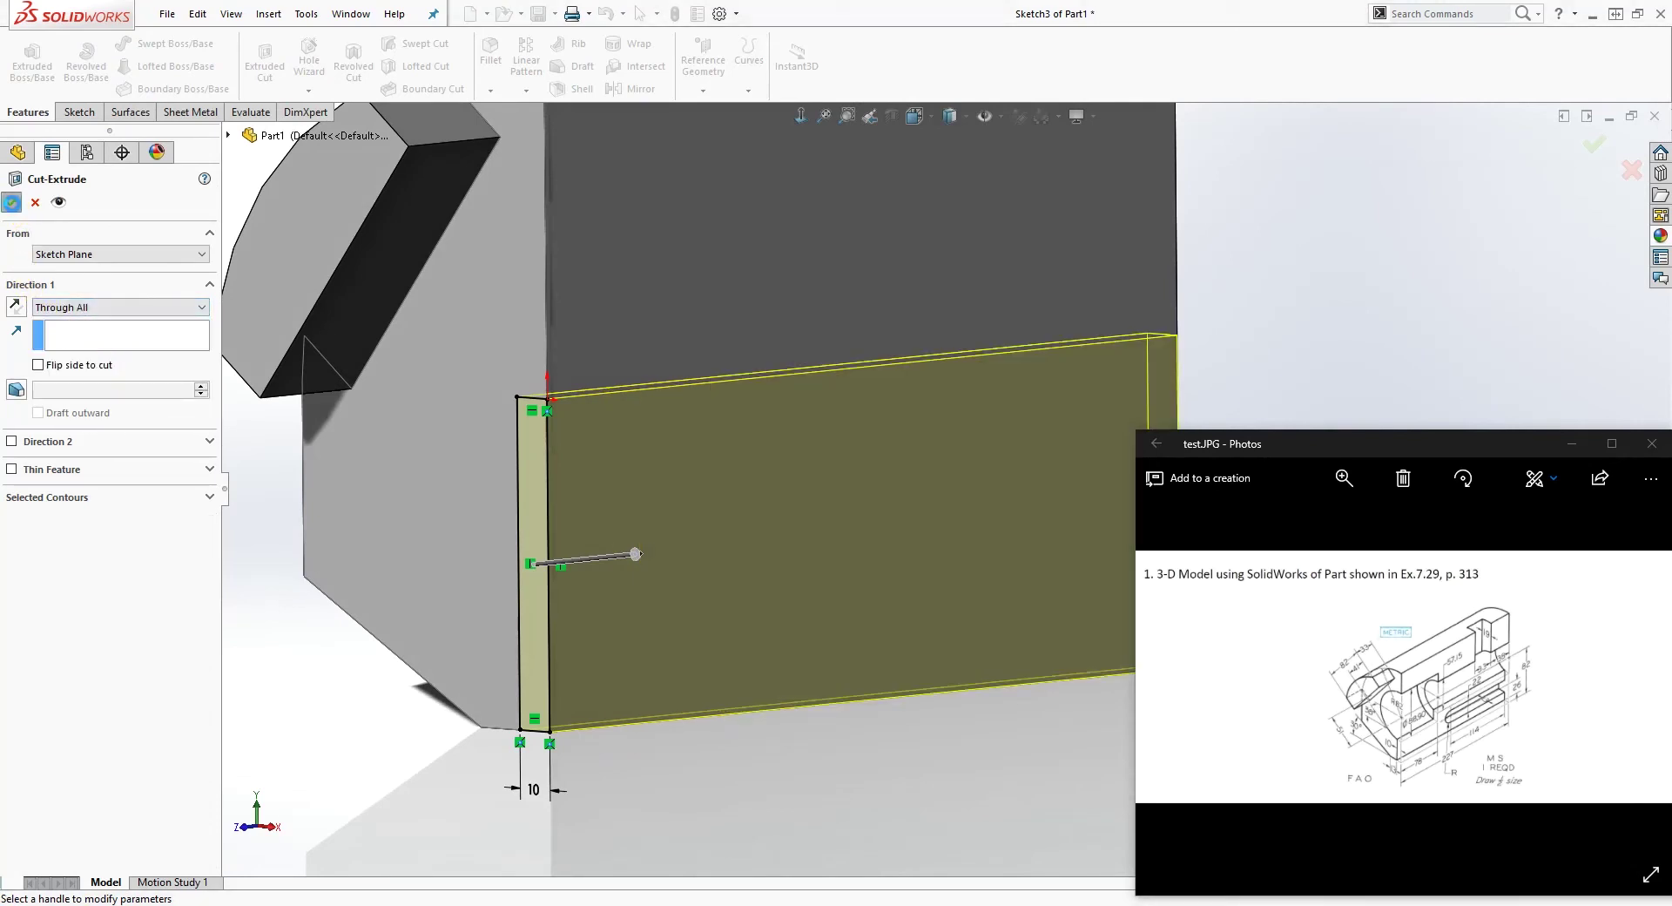
Examine the stepped cut along the lower half of the body from several angles.
{"action": "scroll", "coordinate": [714, 362], "scroll_direction": "up", "scroll_amount": 3}
{"action": "middle_click_drag", "start_coordinate": [747, 381], "coordinate": [757, 344]}
{"action": "scroll", "coordinate": [975, 366], "scroll_direction": "up", "scroll_amount": 3}
{"action": "left_click", "coordinate": [1007, 369]}
{"action": "scroll", "coordinate": [1045, 340], "scroll_direction": "down", "scroll_amount": 3}
{"action": "scroll", "coordinate": [1011, 389], "scroll_direction": "up", "scroll_amount": 2}
{"action": "scroll", "coordinate": [922, 488], "scroll_direction": "down", "scroll_amount": 2}
{"action": "scroll", "coordinate": [880, 667], "scroll_direction": "up", "scroll_amount": 3}
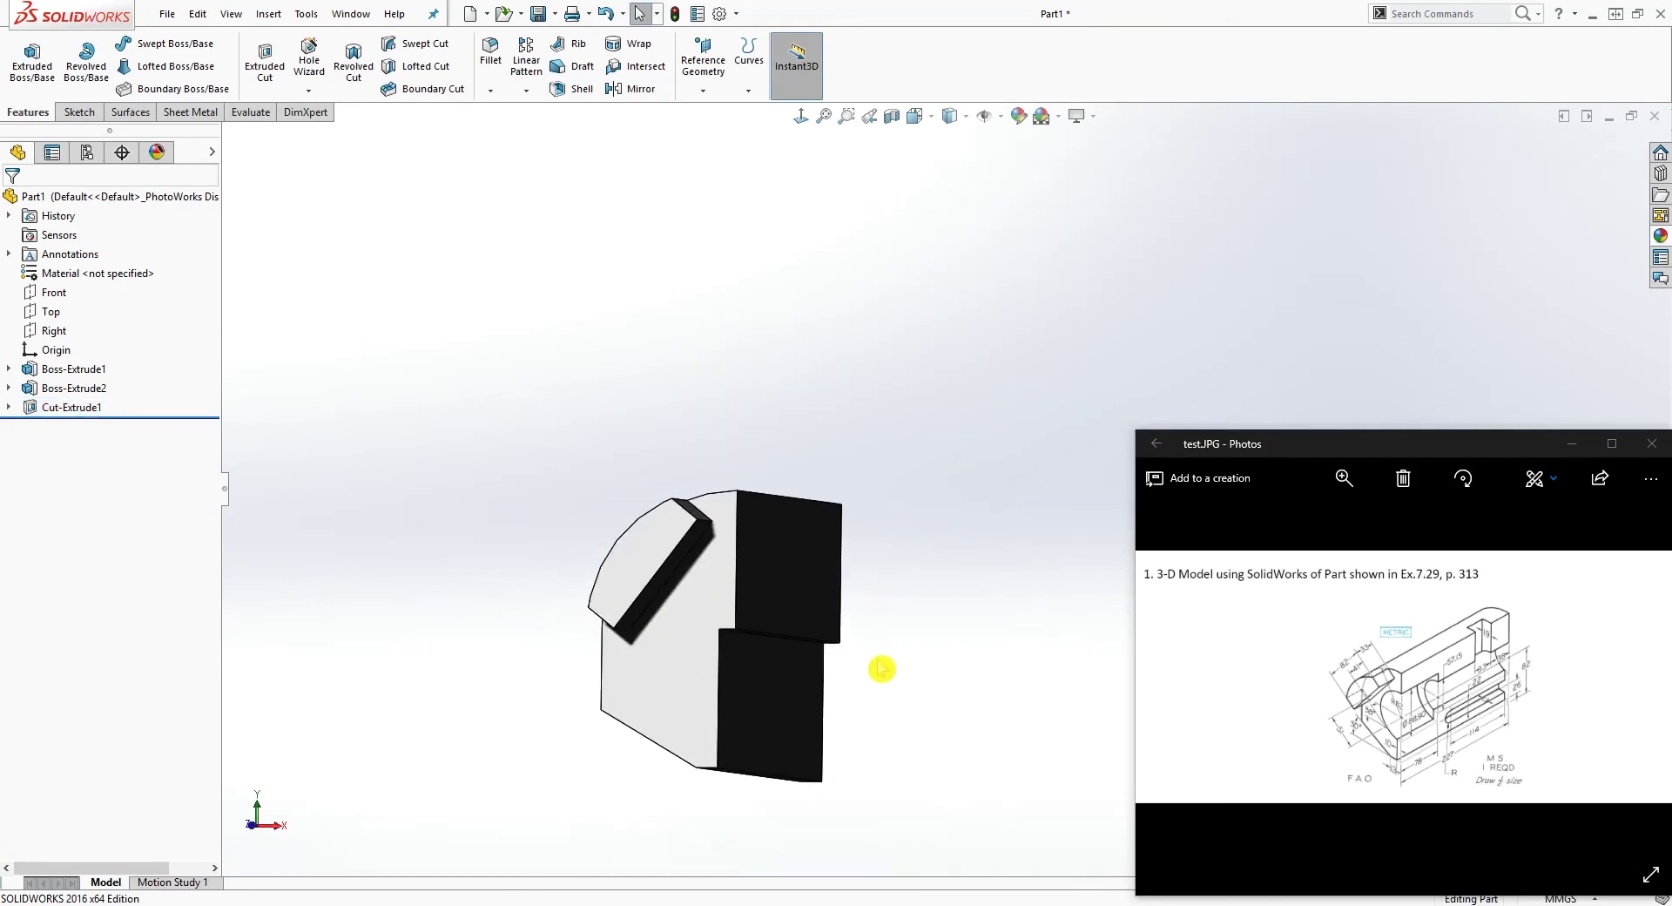
Place a custom M5 hex-bolt counterbore, 57.15 mm bore and 88.9 mm by 78 mm counterbore, at the front face's upper step corner.
{"action": "scroll", "coordinate": [880, 667], "scroll_direction": "down", "scroll_amount": 3}
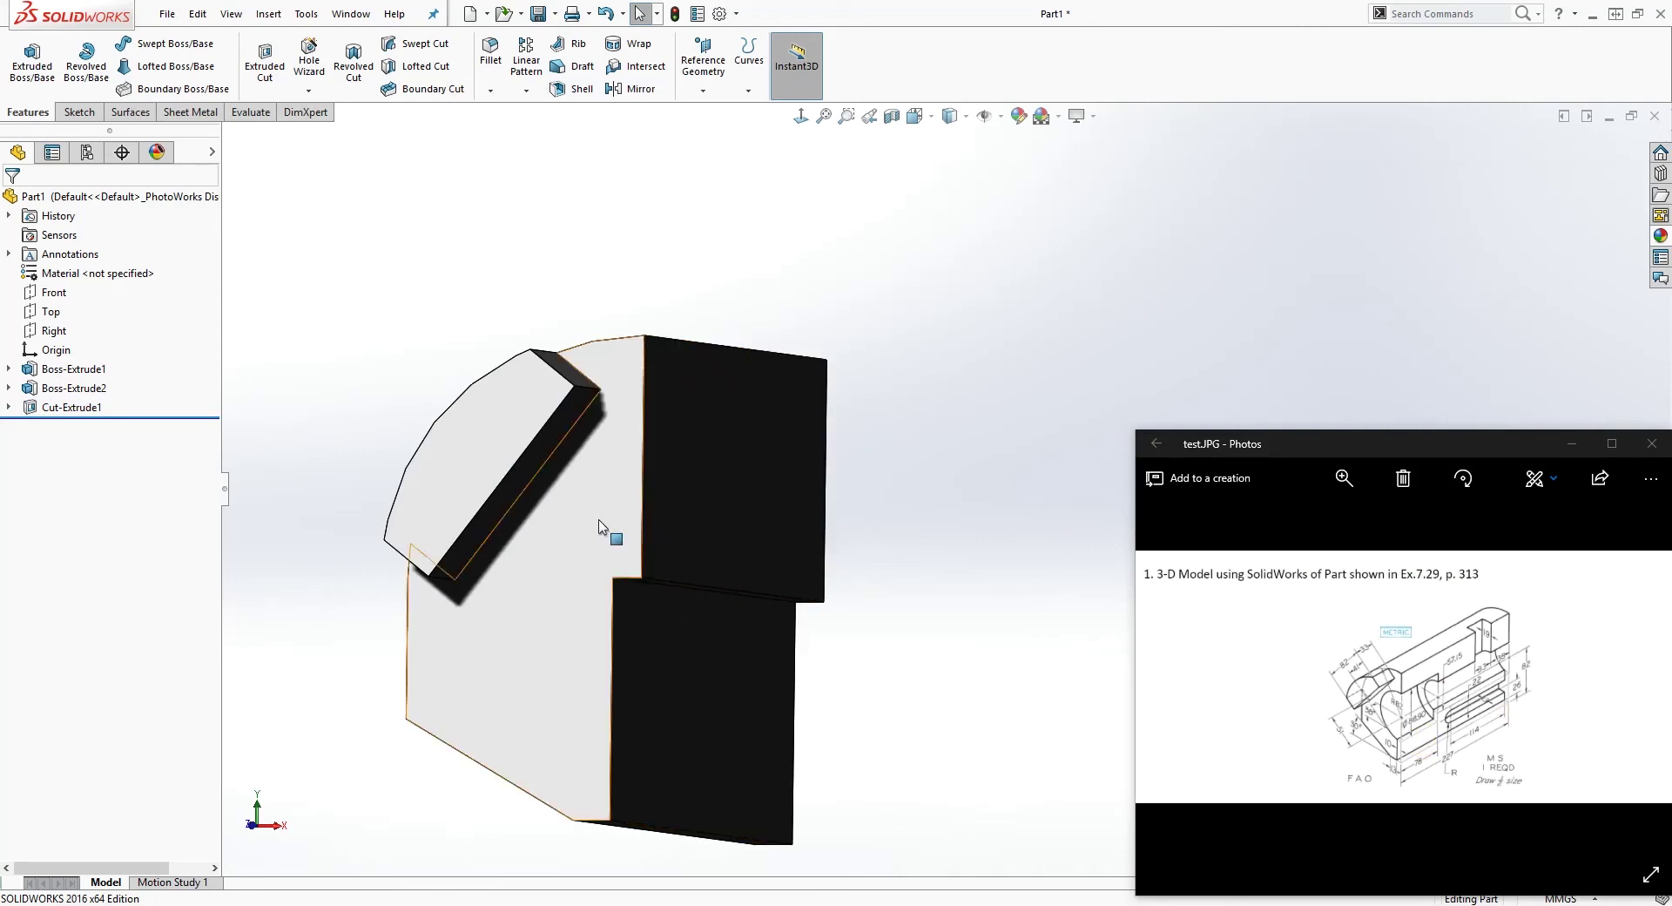
{"action": "left_click", "coordinate": [819, 640]}
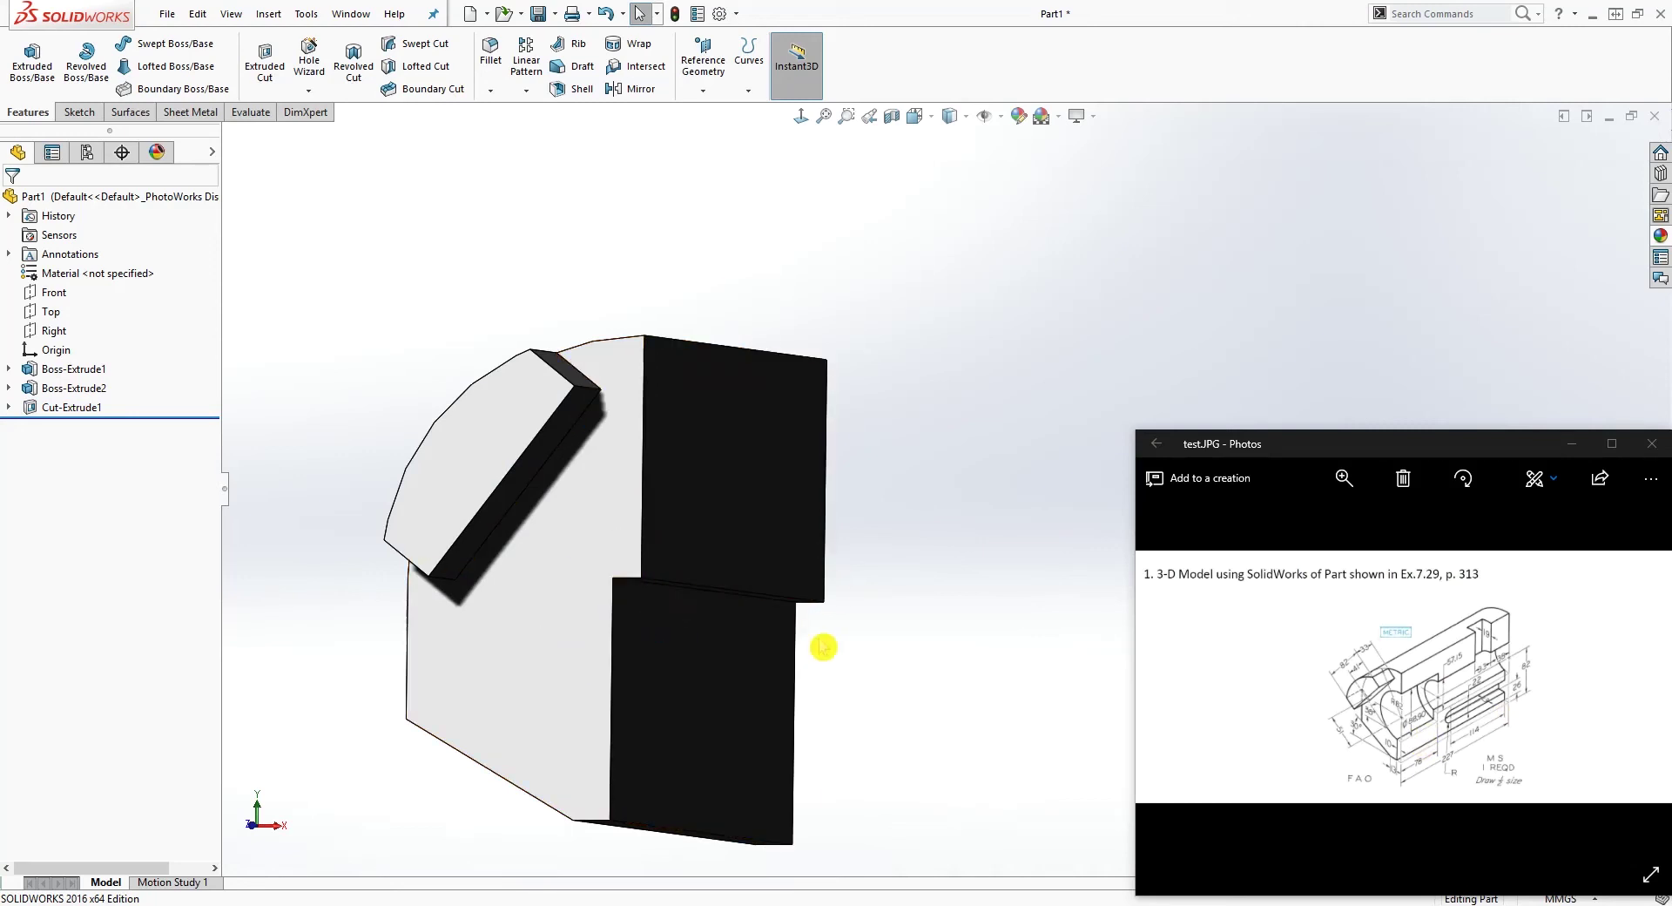
{"action": "left_click", "coordinate": [1013, 598]}
{"action": "mouse_move", "coordinate": [1013, 597]}
{"action": "middle_mouse_down"}
{"action": "mouse_move", "coordinate": [772, 615]}
{"action": "mouse_move", "coordinate": [989, 549]}
{"action": "middle_mouse_up"}
{"action": "left_click", "coordinate": [483, 223]}
{"action": "left_click", "coordinate": [319, 58]}
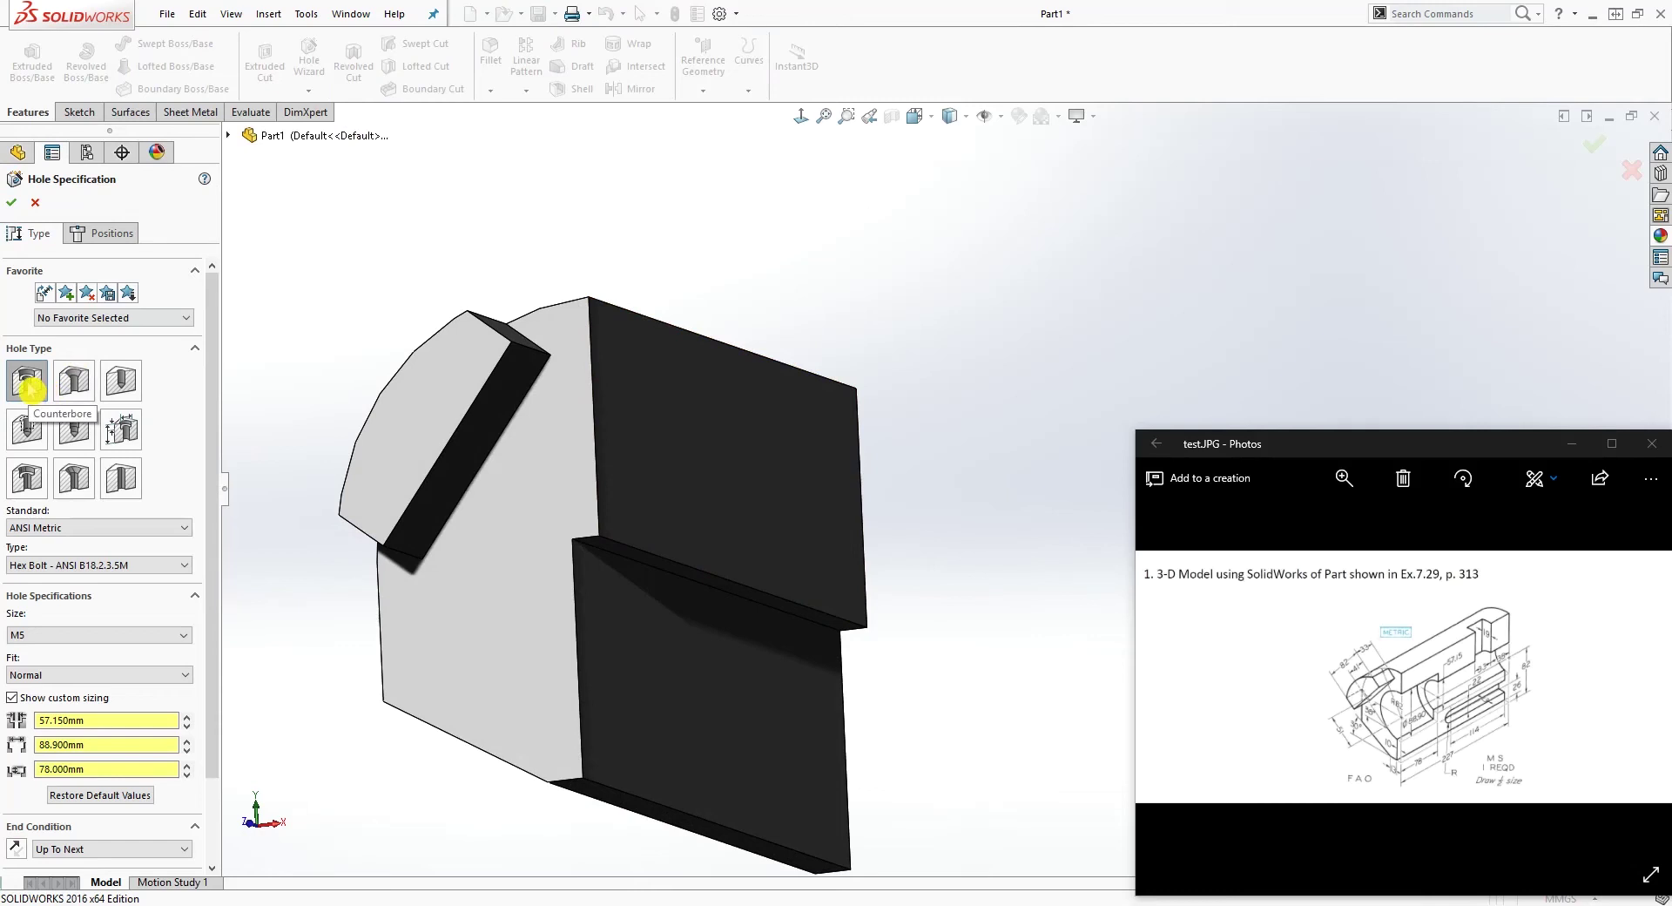
{"action": "left_click", "coordinate": [112, 232]}
{"action": "middle_click_drag", "start_coordinate": [599, 530], "coordinate": [618, 572]}
{"action": "left_click", "coordinate": [616, 566]}
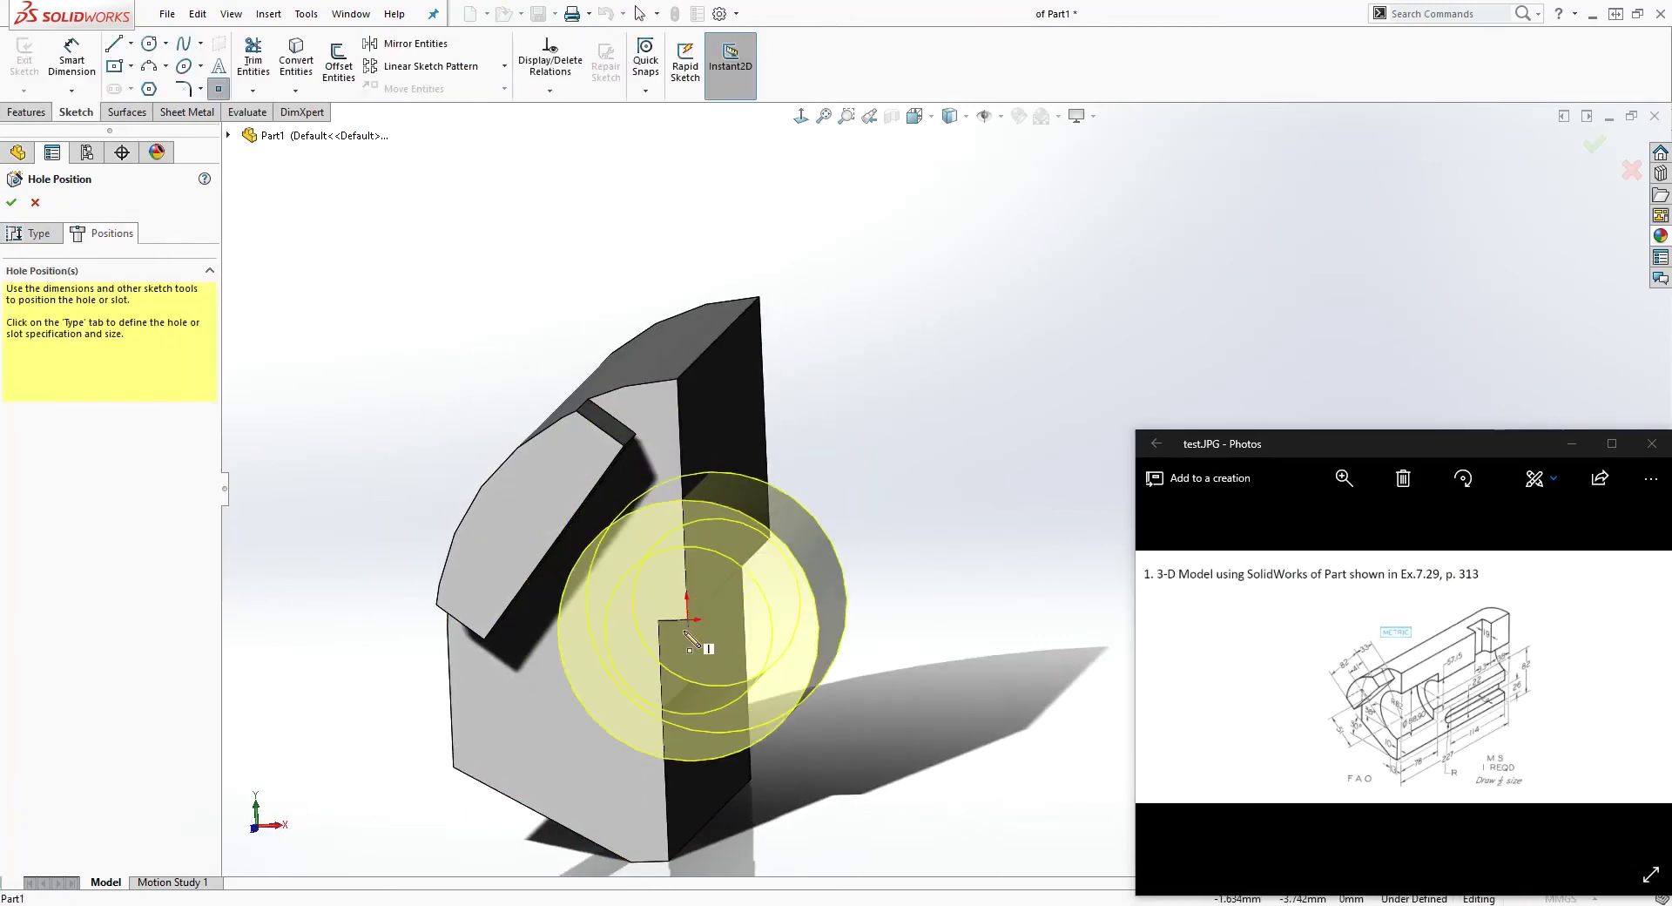
{"action": "scroll", "coordinate": [694, 634], "scroll_direction": "down", "scroll_amount": 6}
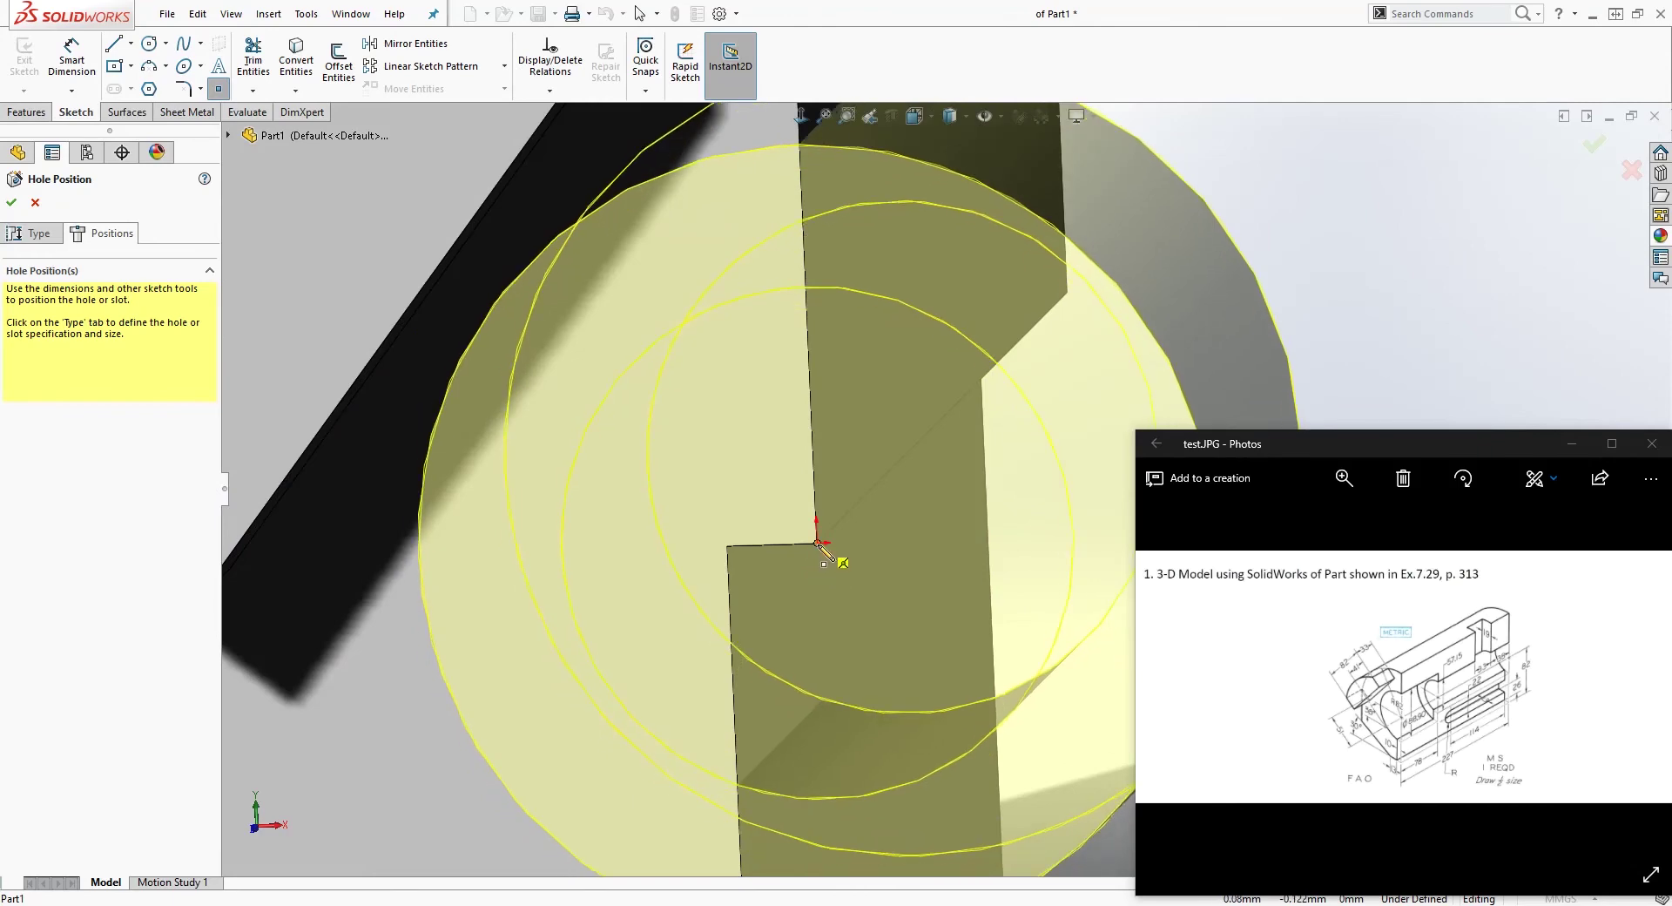
{"action": "left_click", "coordinate": [817, 543]}
{"action": "scroll", "coordinate": [923, 496], "scroll_direction": "up", "scroll_amount": 5}
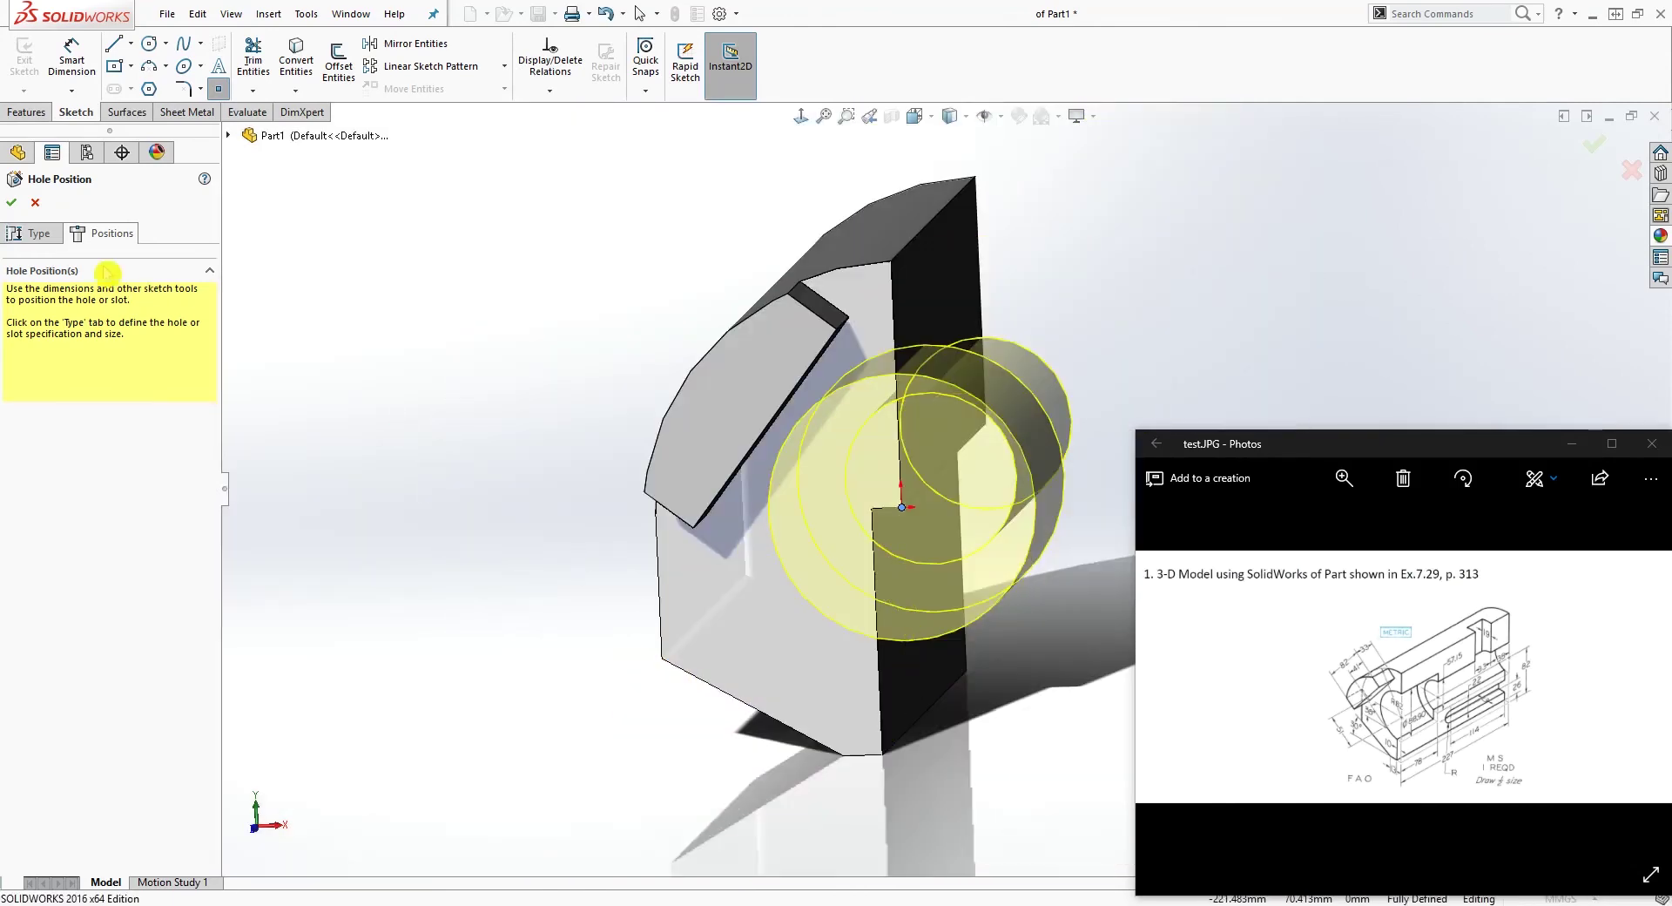
Set the counterbore hole's end condition to Through All and create it along the body.
{"action": "left_click", "coordinate": [35, 233]}
{"action": "mouse_move", "coordinate": [714, 418]}
{"action": "middle_mouse_down"}
{"action": "mouse_move", "coordinate": [932, 292]}
{"action": "mouse_move", "coordinate": [853, 183]}
{"action": "middle_mouse_up"}
{"action": "left_click", "coordinate": [802, 116]}
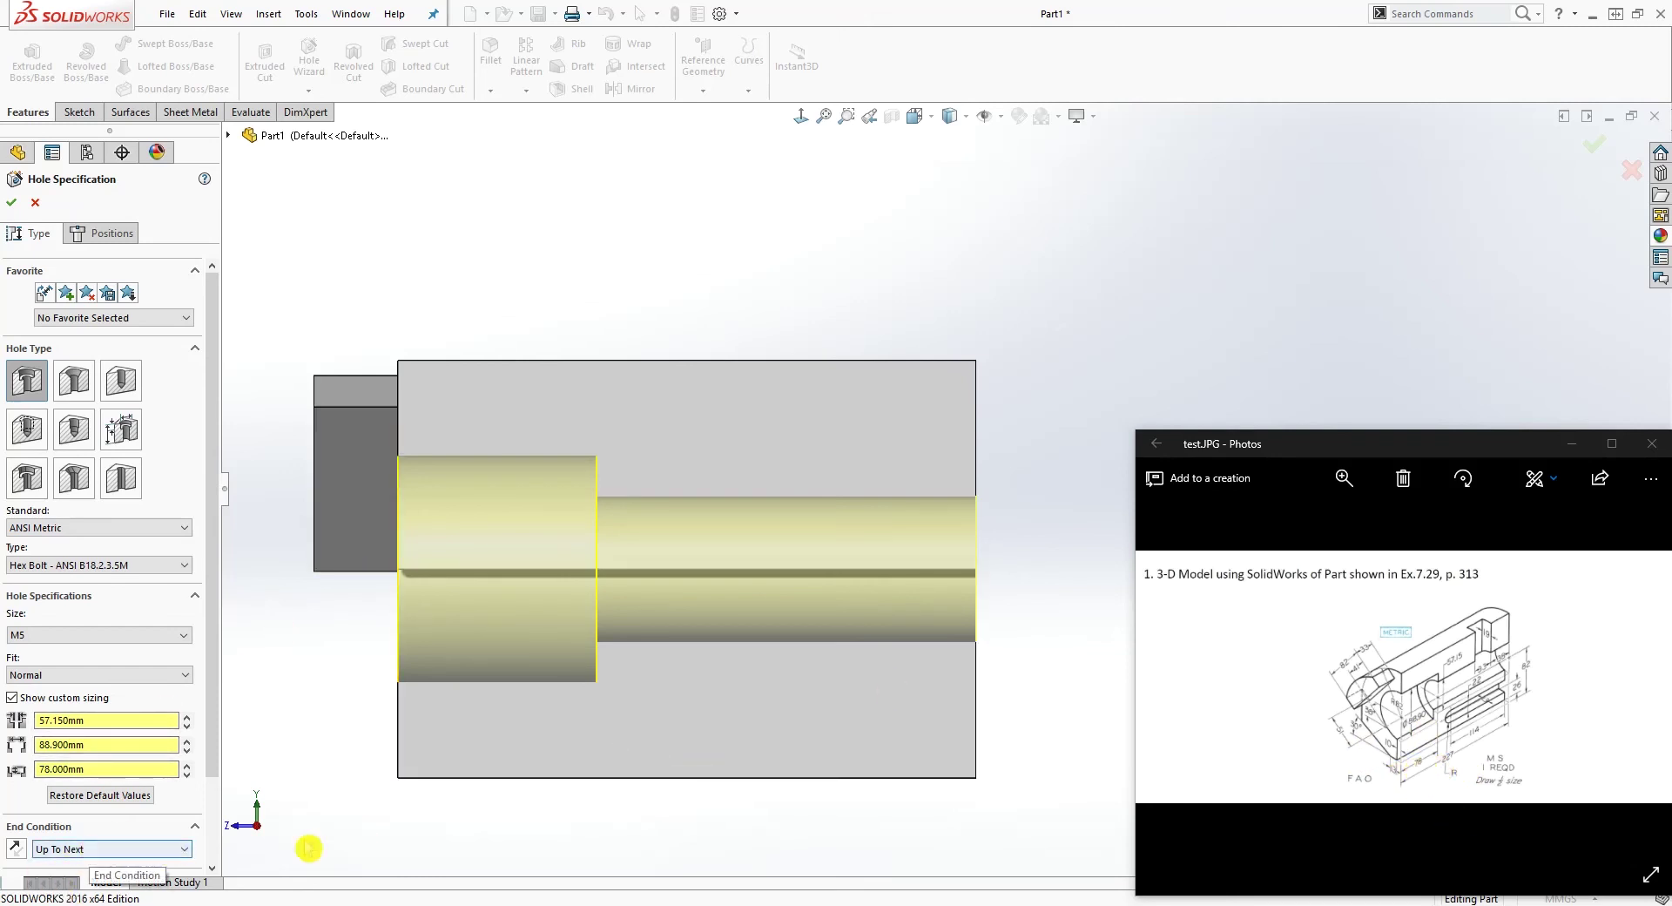
{"action": "left_click", "coordinate": [169, 850]}
{"action": "left_click", "coordinate": [118, 877]}
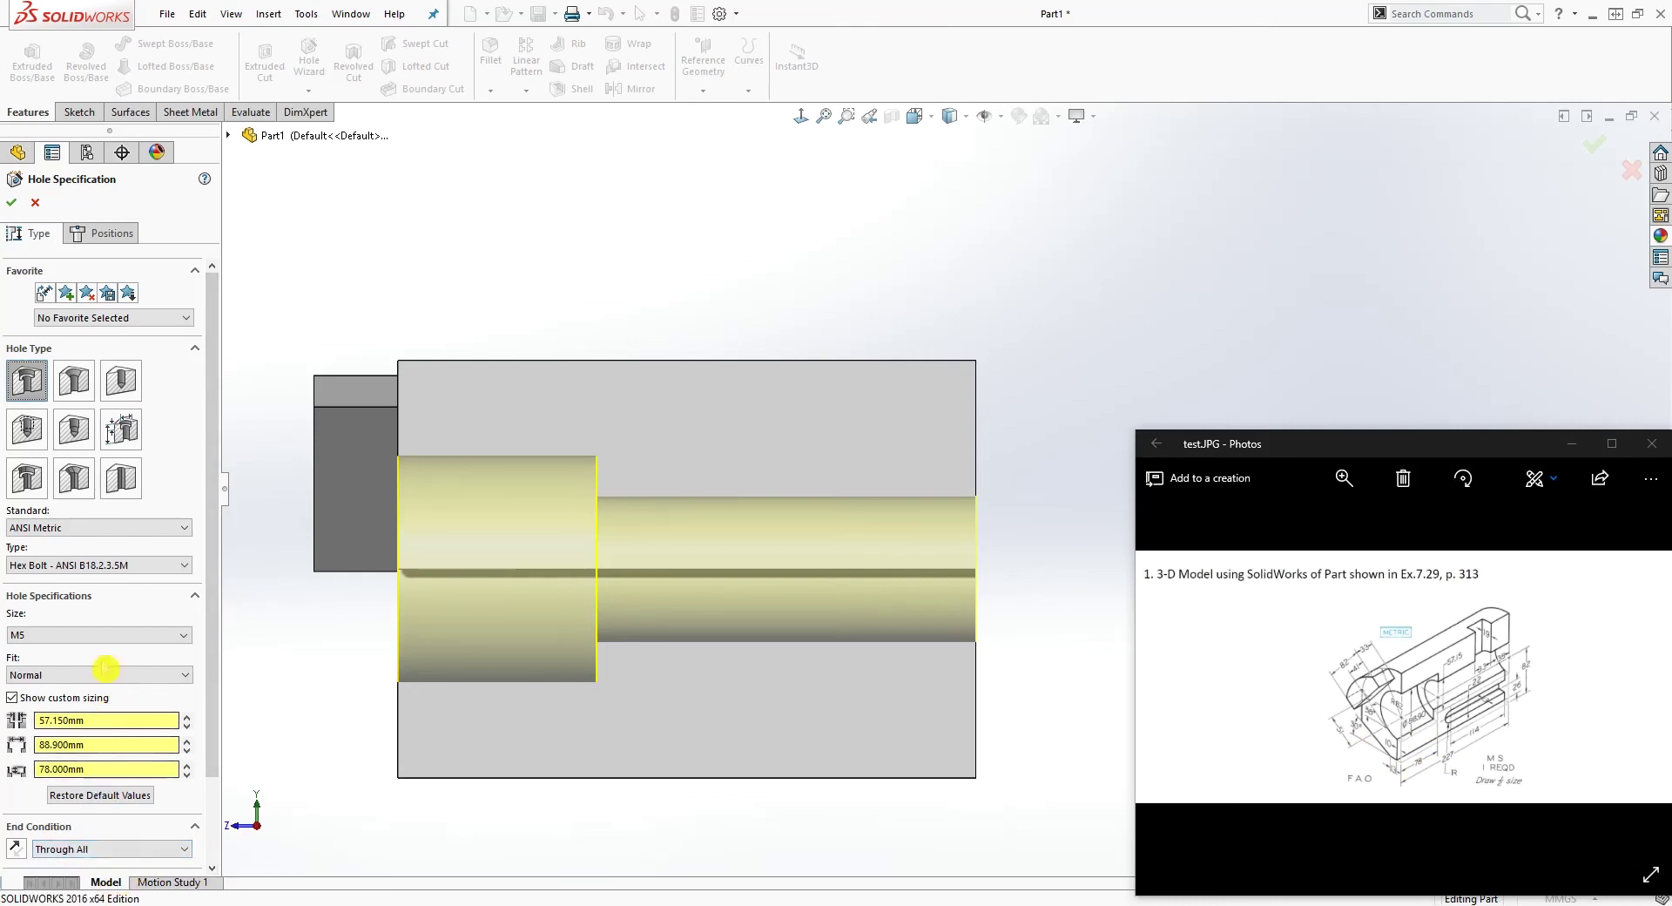
{"action": "left_click", "coordinate": [13, 205]}
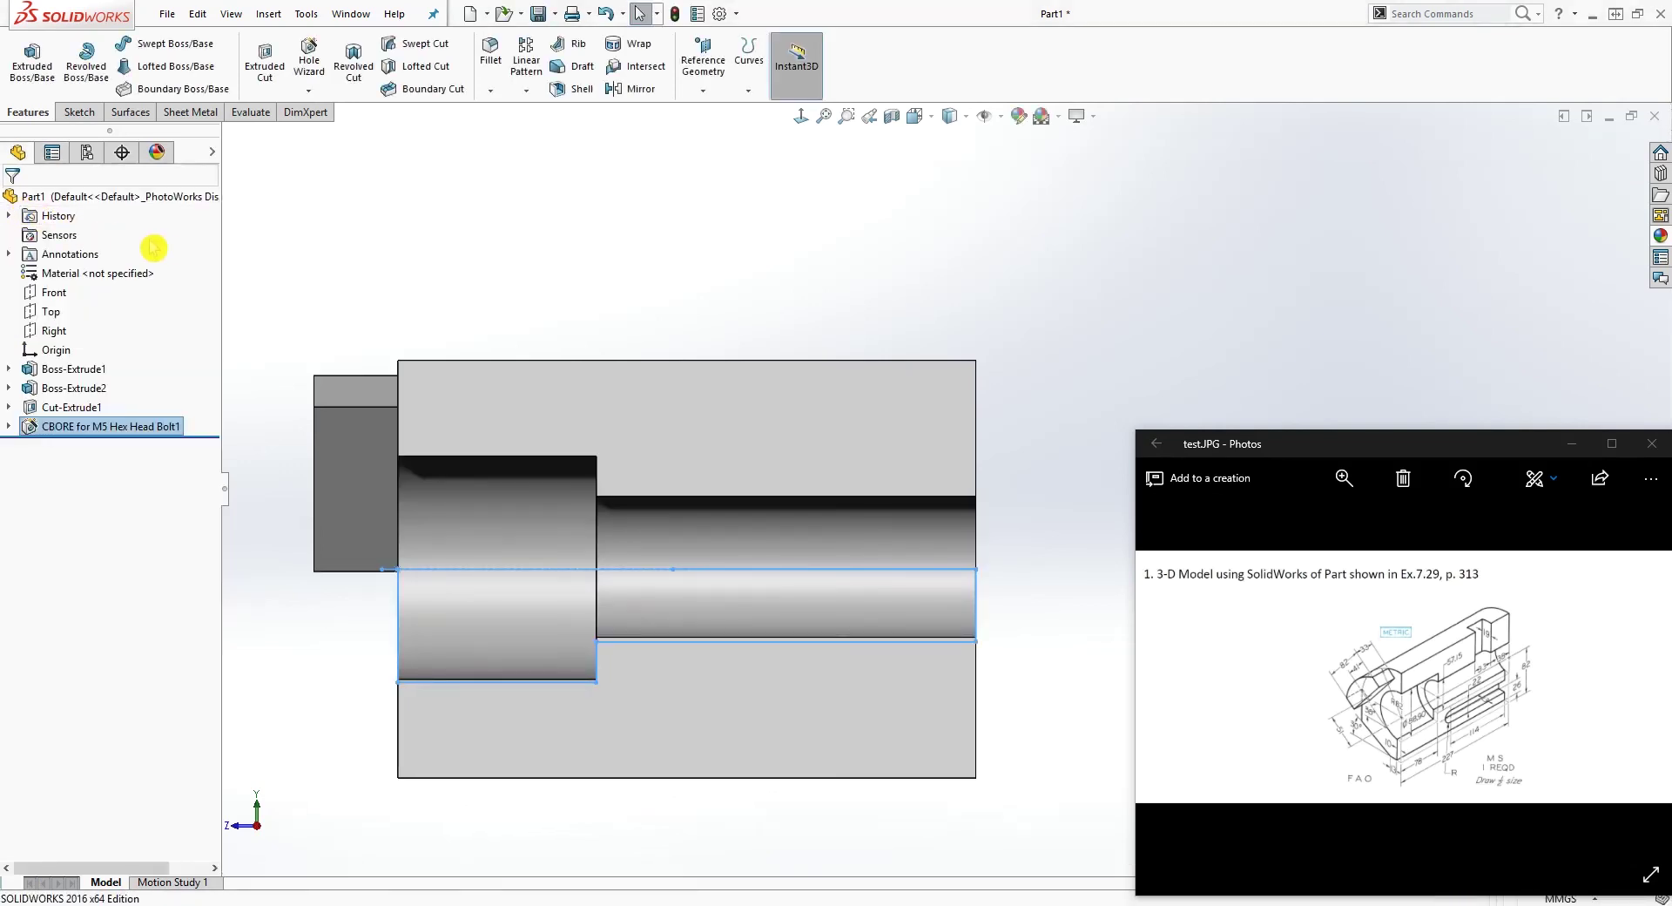
Sketch a straight horizontal slot about 92 mm between centers and 26 mm wide on the lower side face, crossing the rear edge.
{"action": "middle_click_drag", "start_coordinate": [907, 415], "coordinate": [837, 357]}
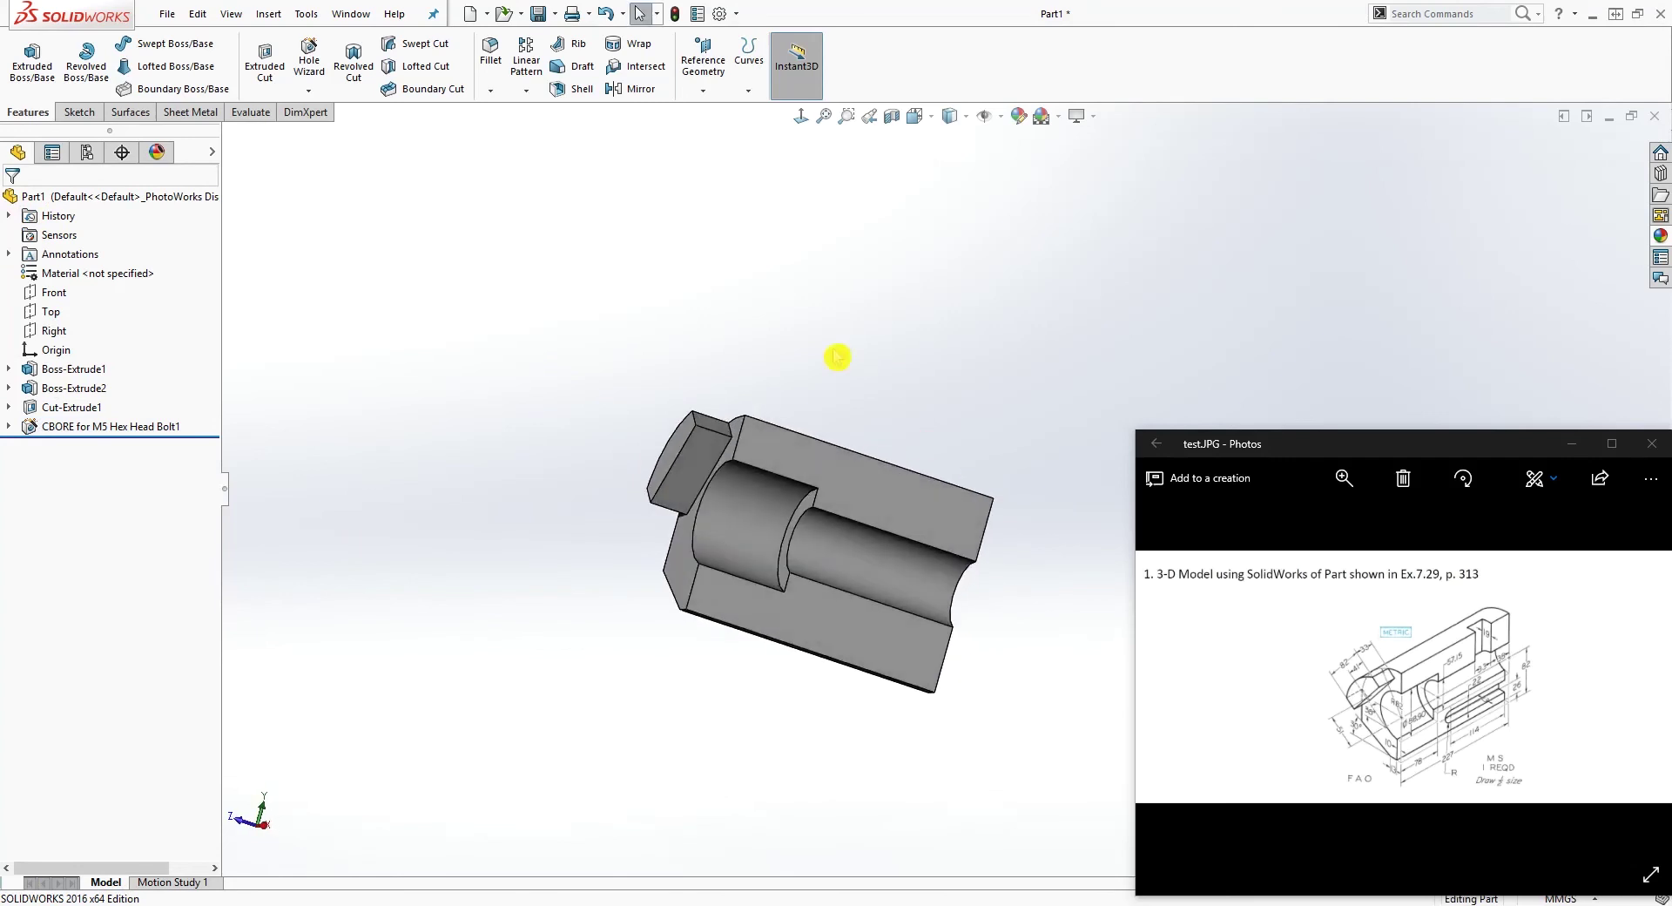
{"action": "left_click", "coordinate": [799, 117]}
{"action": "scroll", "coordinate": [968, 601], "scroll_direction": "down", "scroll_amount": 4}
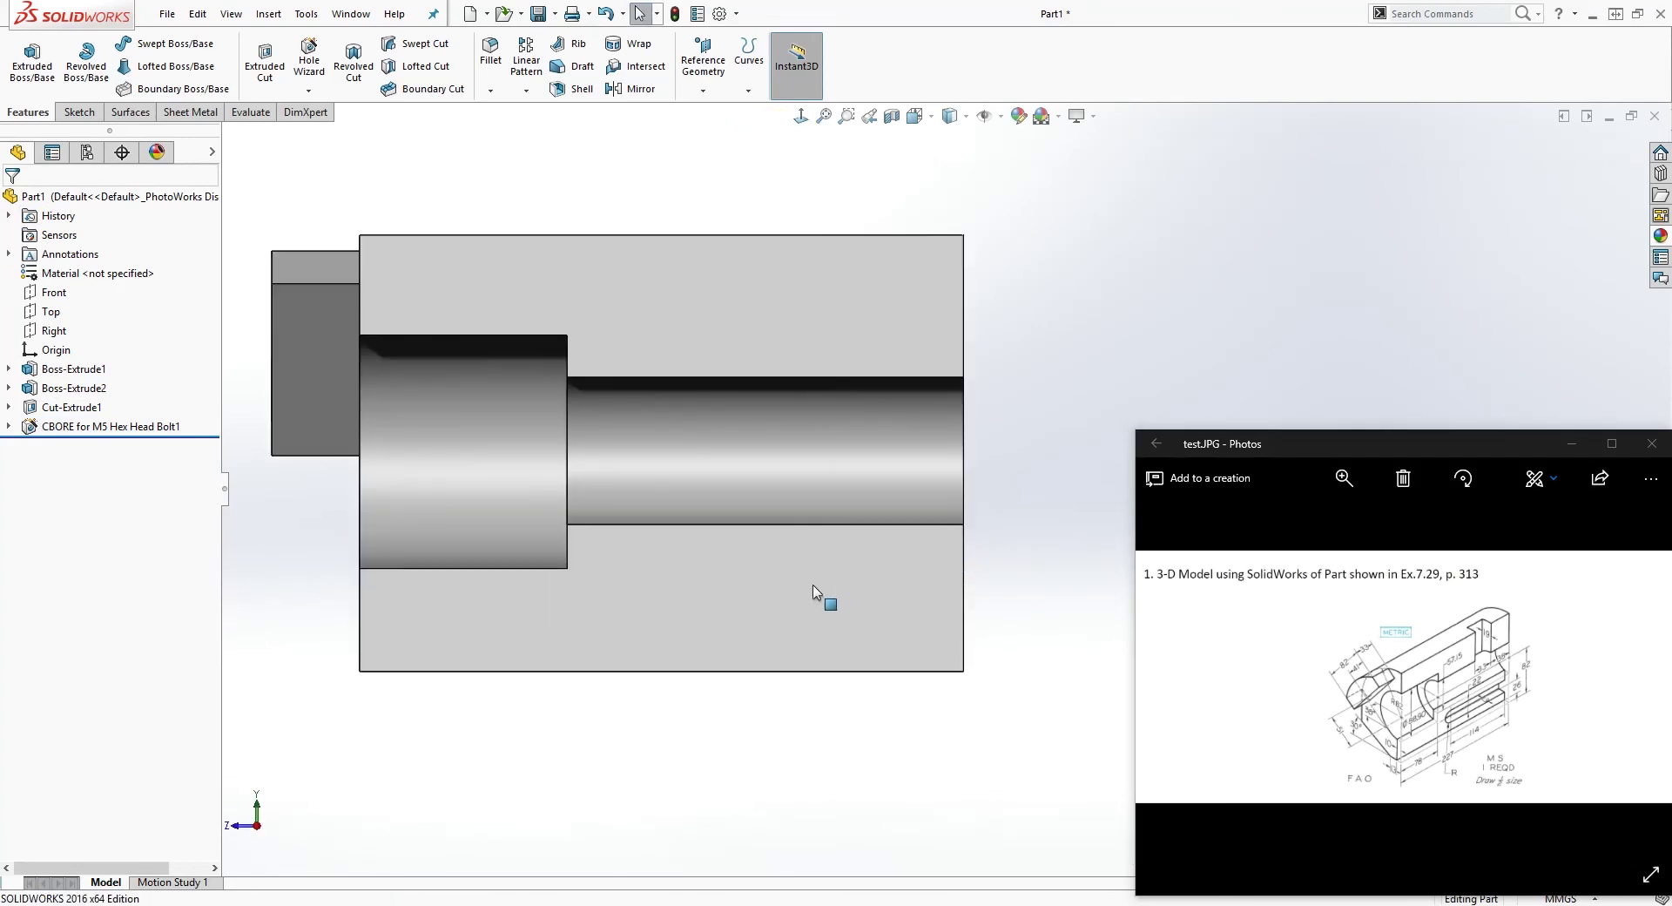
{"action": "left_click", "coordinate": [813, 595]}
{"action": "left_click", "coordinate": [100, 93]}
{"action": "left_click", "coordinate": [80, 116]}
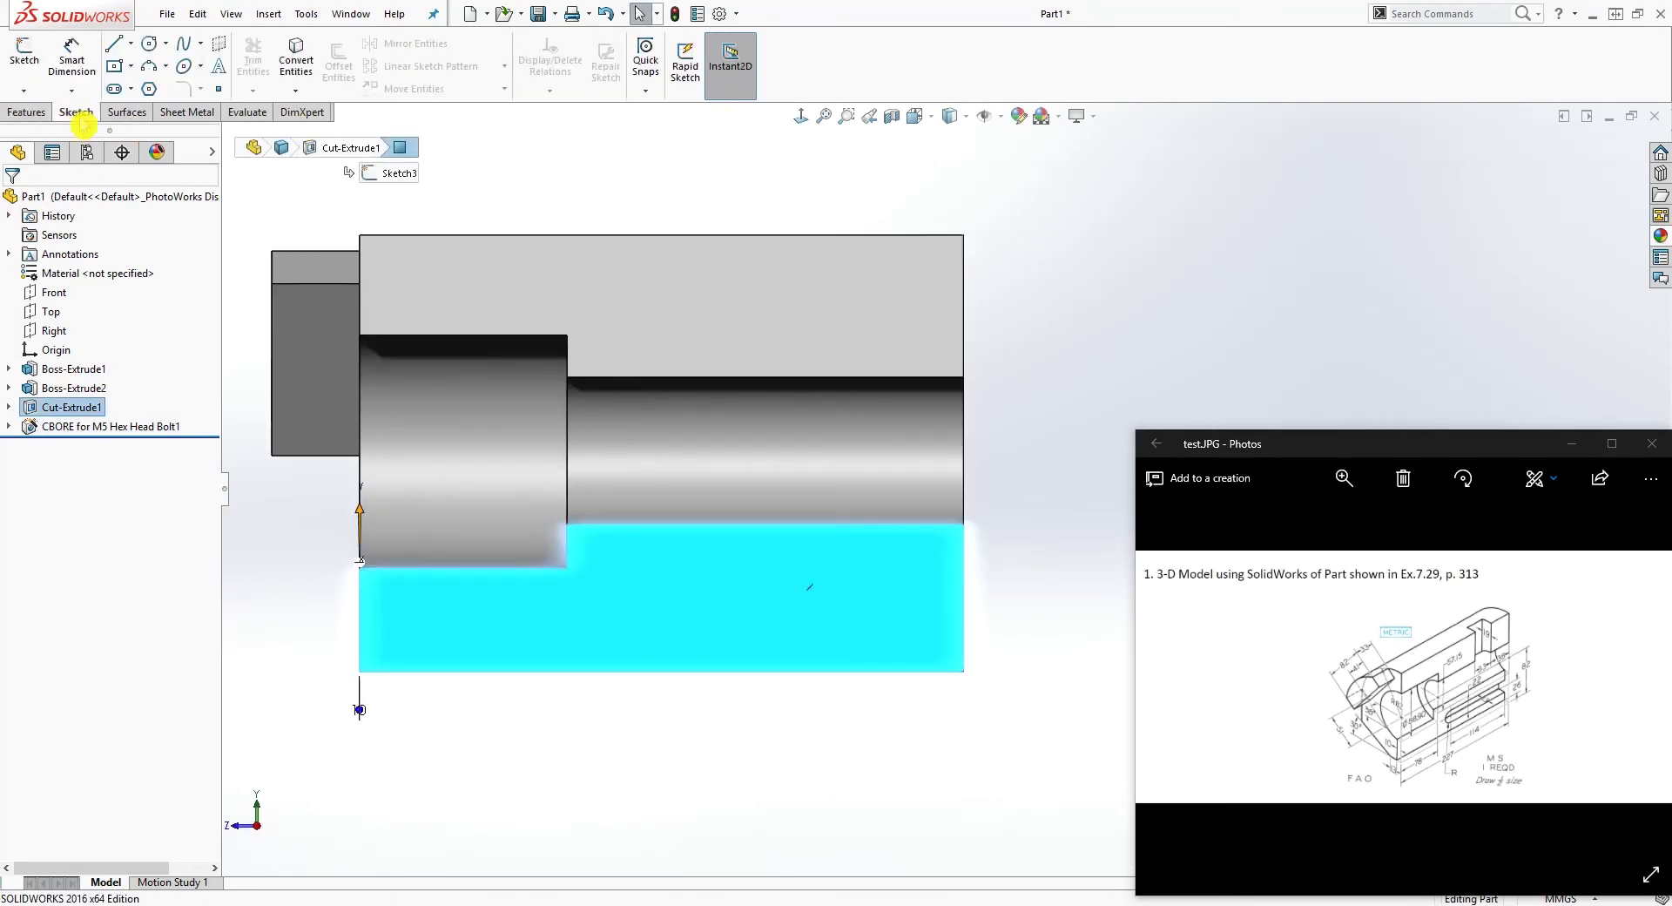
{"action": "left_click", "coordinate": [25, 54]}
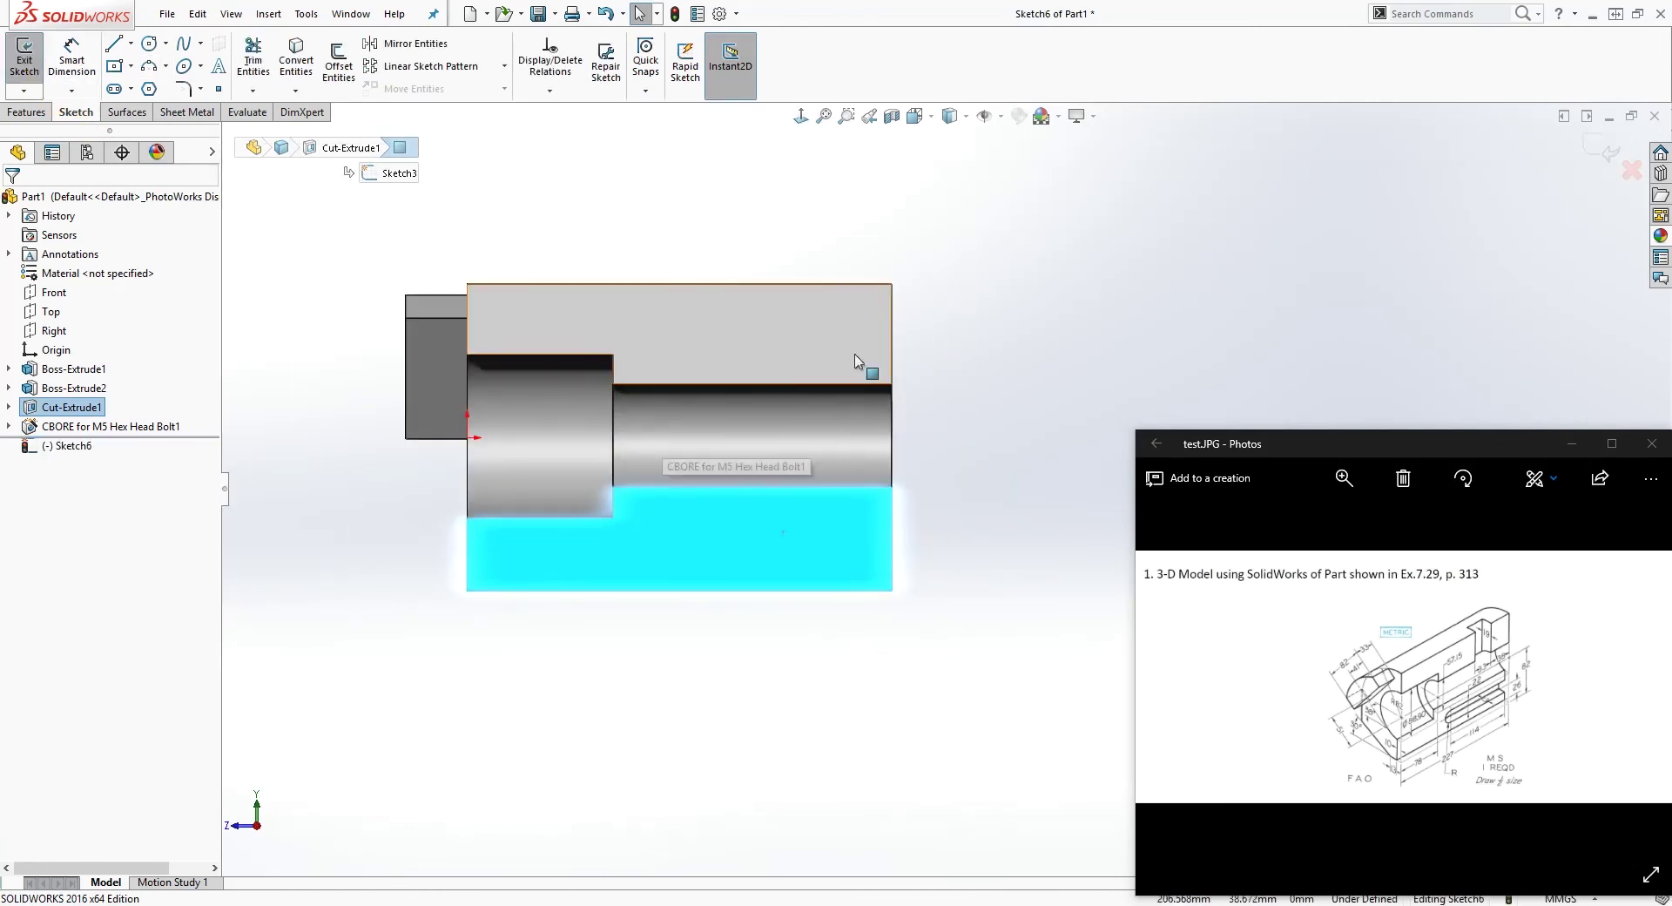
{"action": "left_click", "coordinate": [114, 88]}
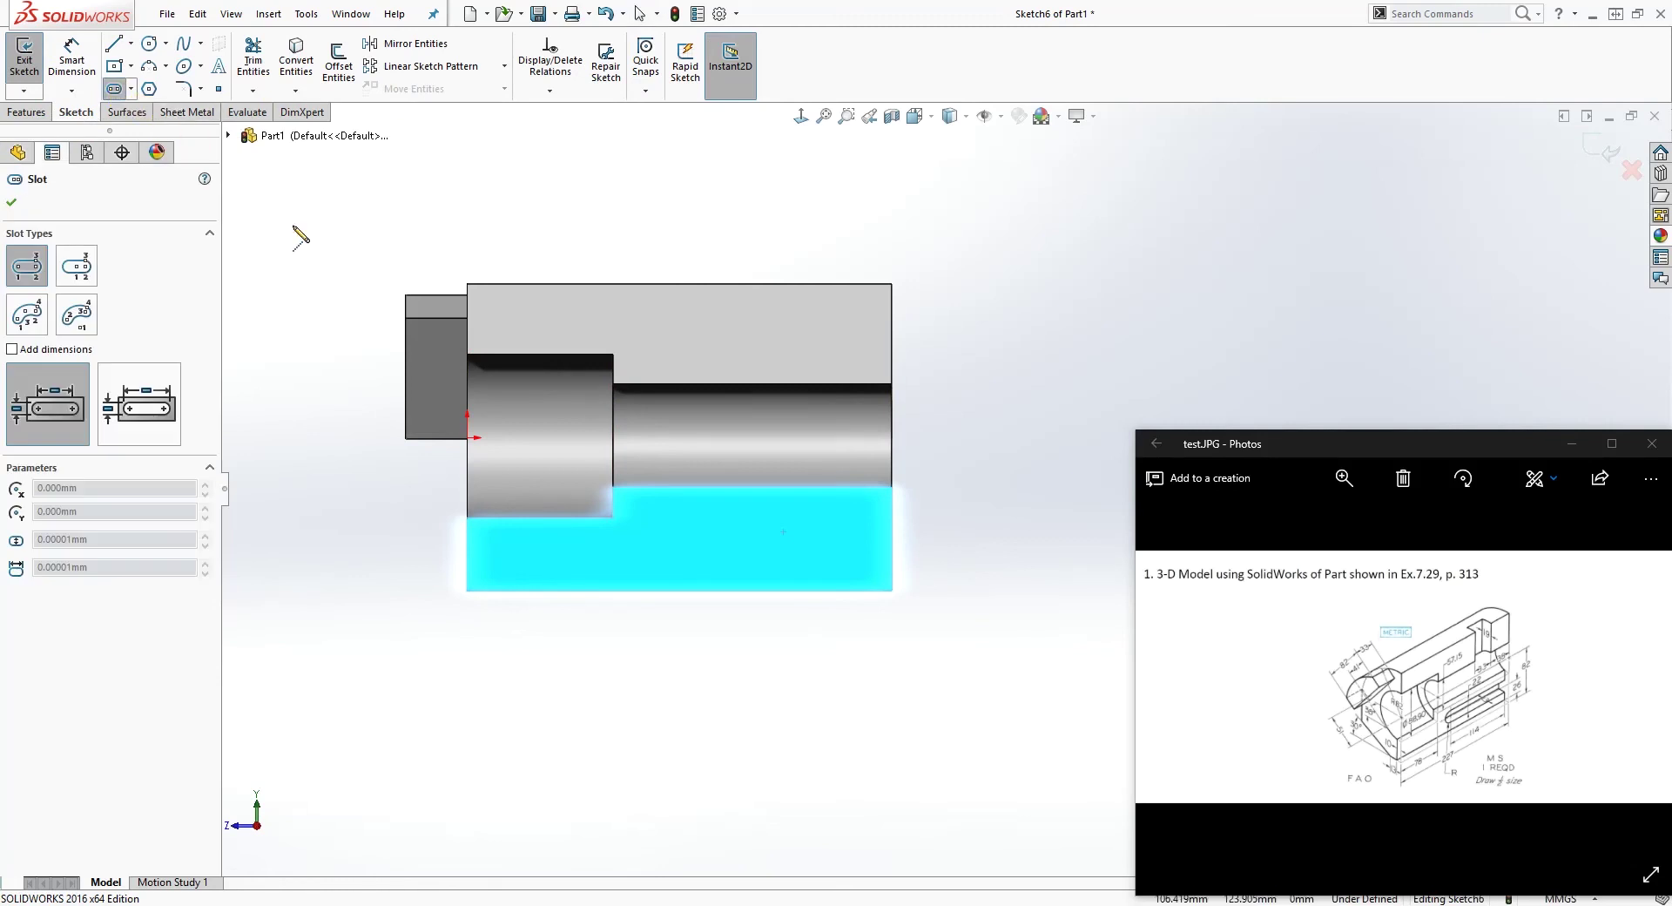
{"action": "scroll", "coordinate": [878, 530], "scroll_direction": "down", "scroll_amount": 2}
{"action": "left_click", "coordinate": [747, 549]}
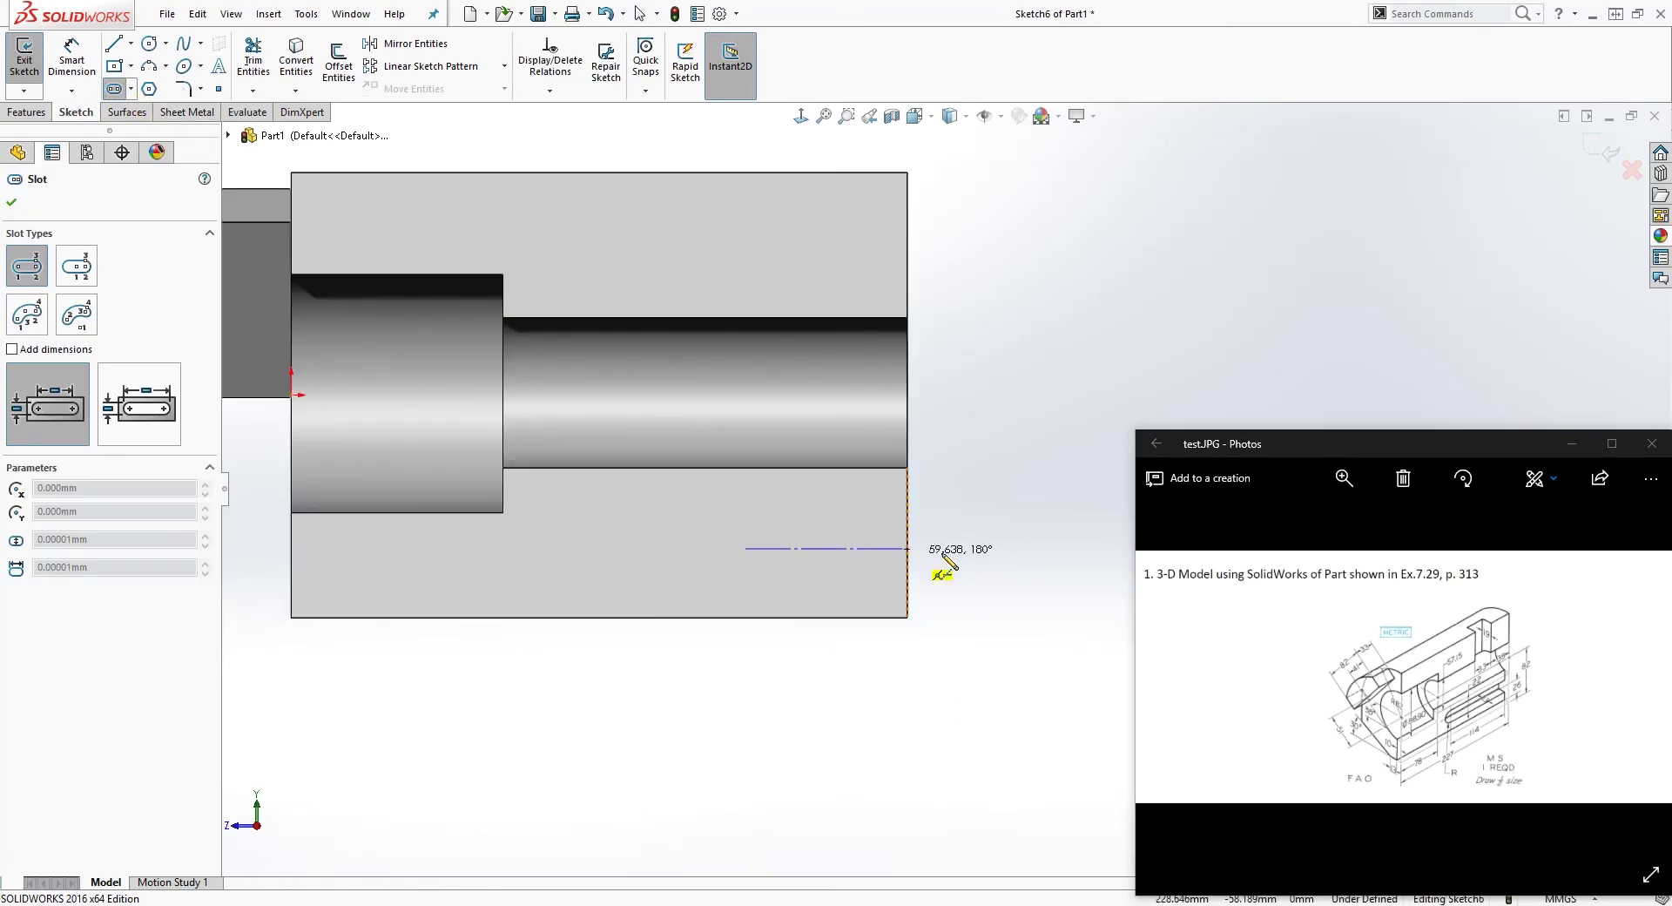
{"action": "left_click", "coordinate": [1001, 551]}
{"action": "left_click", "coordinate": [1007, 520]}
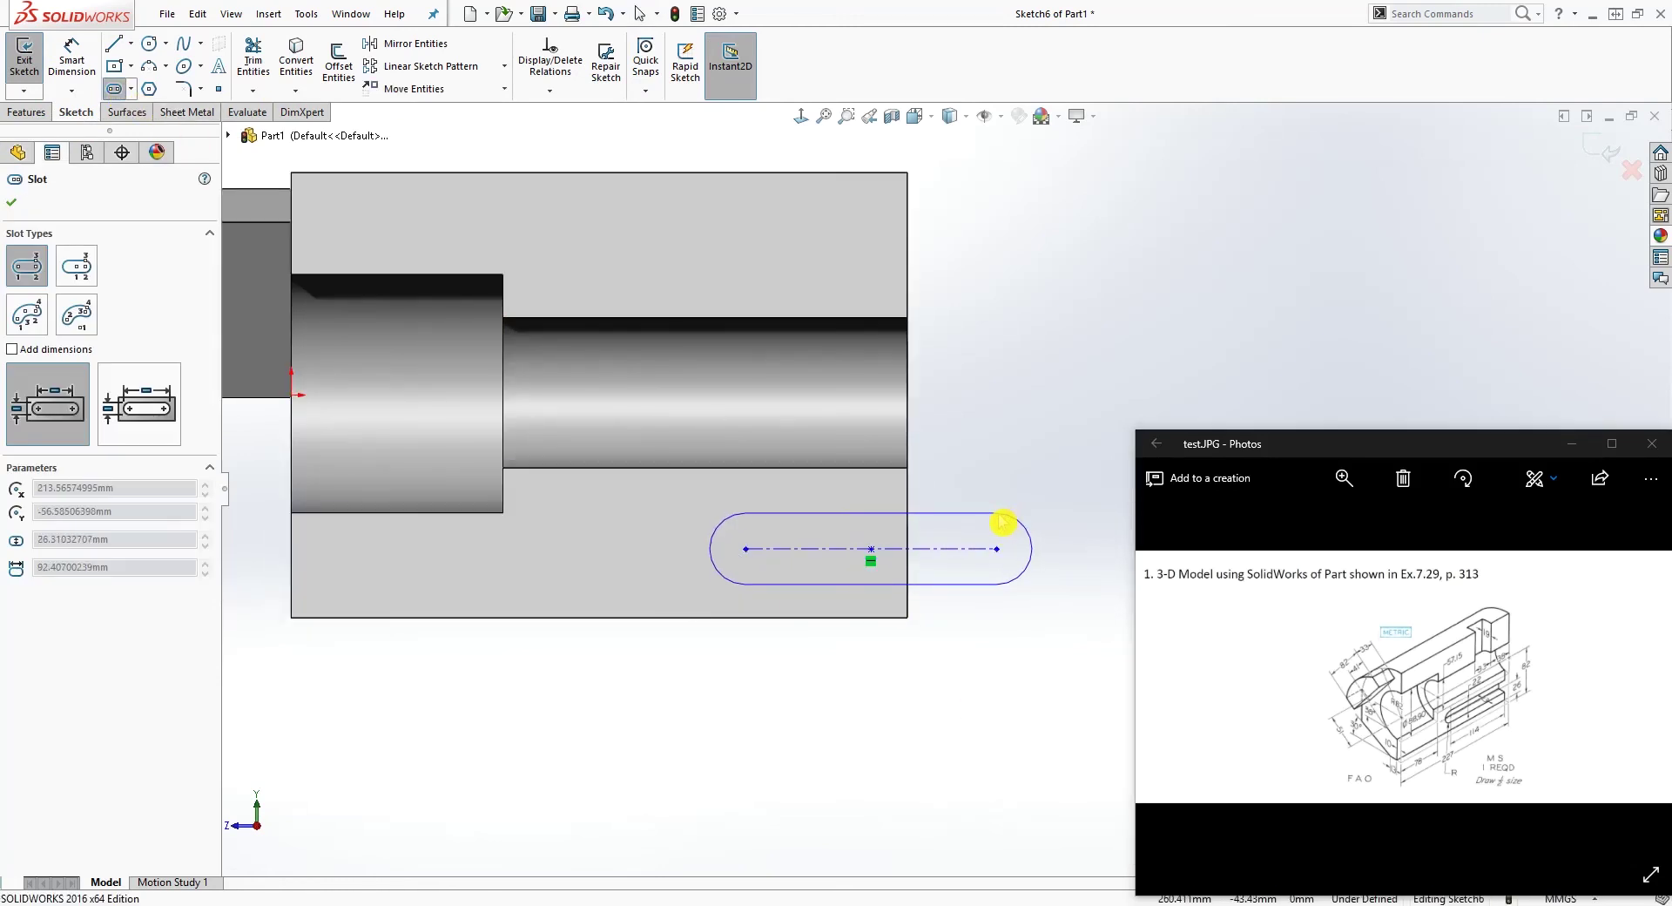
{"action": "key", "text": "Escape"}
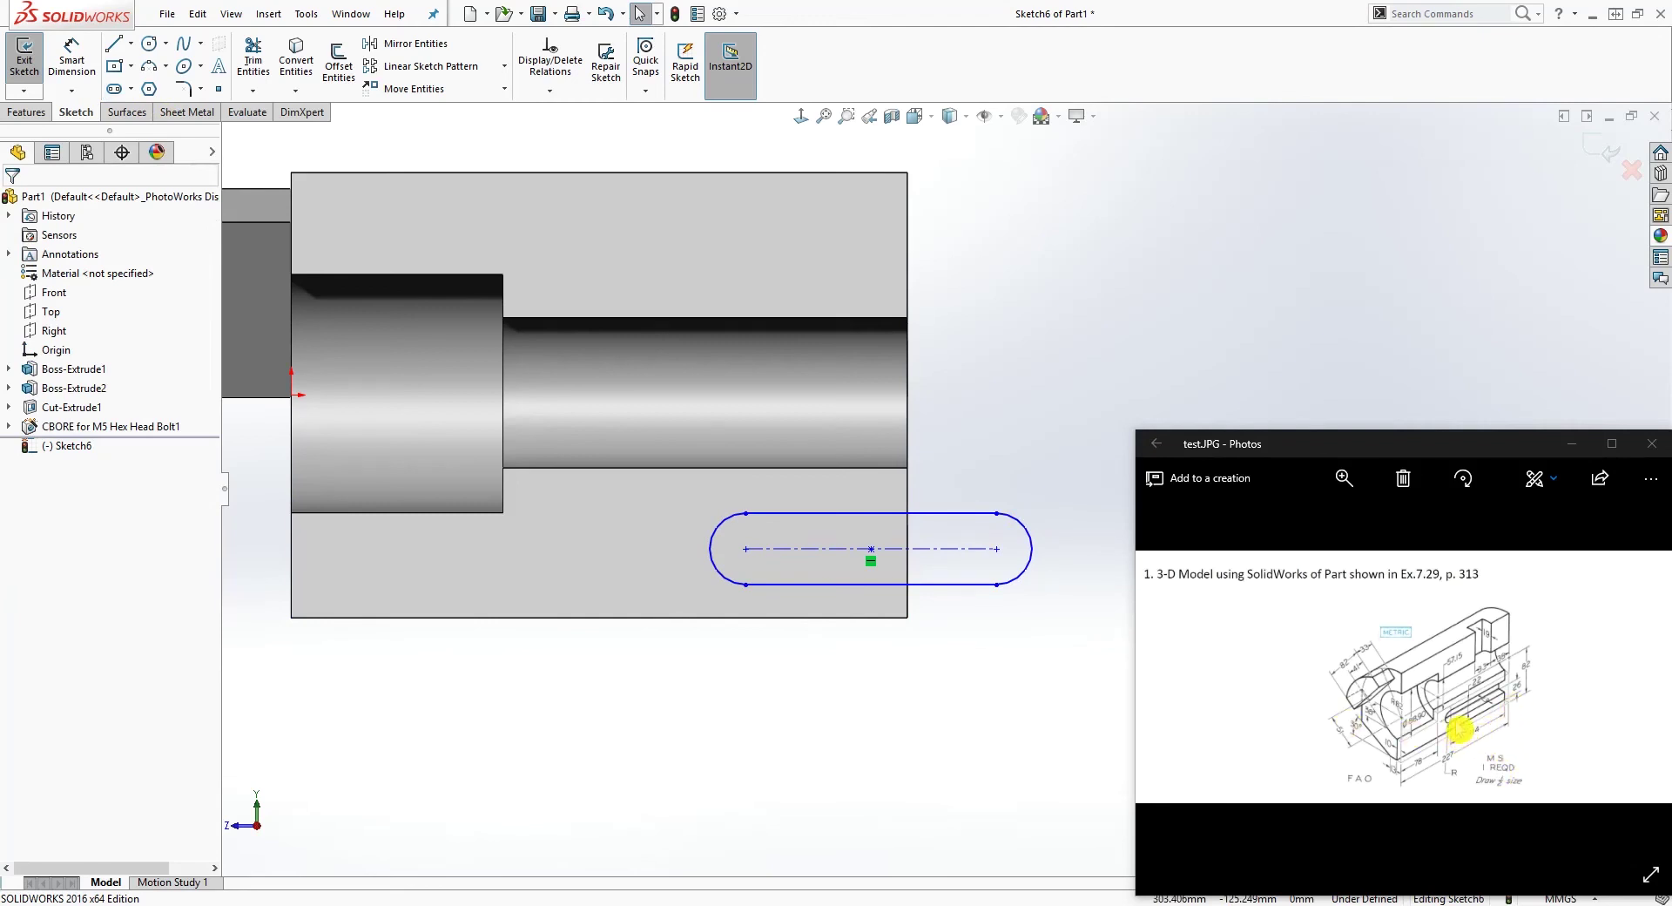
Dimension the slot's inner arc center 114 mm from the body's rear edge.
{"action": "right_click_drag", "start_coordinate": [781, 787], "coordinate": [769, 570]}
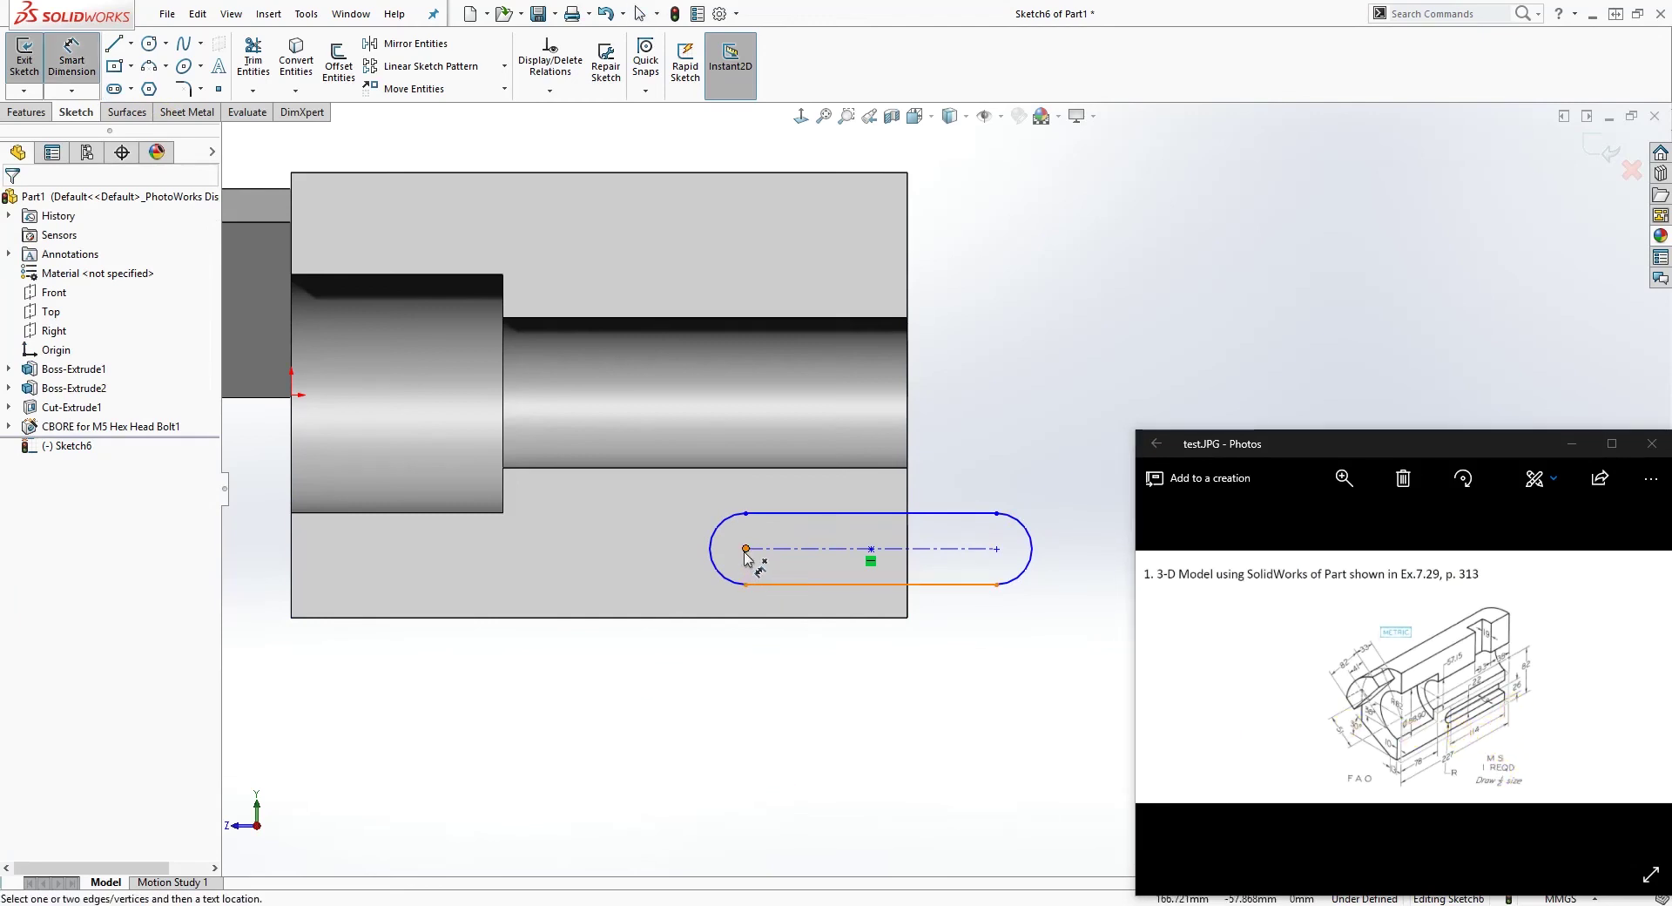
{"action": "left_click", "coordinate": [745, 549]}
{"action": "left_click", "coordinate": [911, 613]}
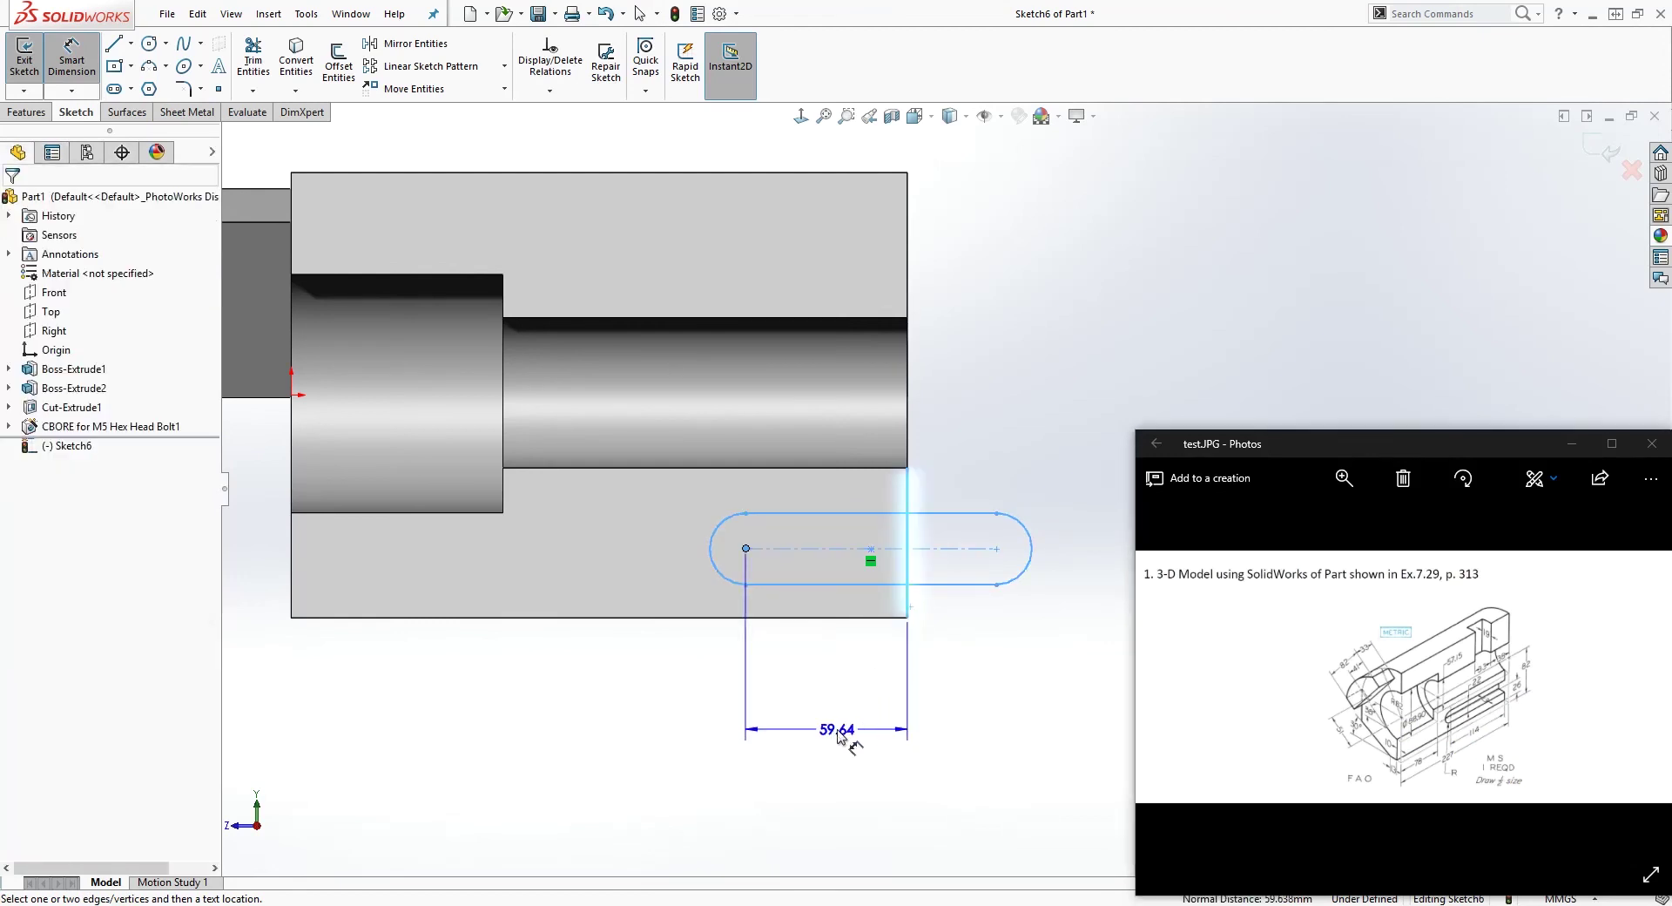
{"action": "left_click", "coordinate": [839, 728]}
{"action": "type", "text": "11"}
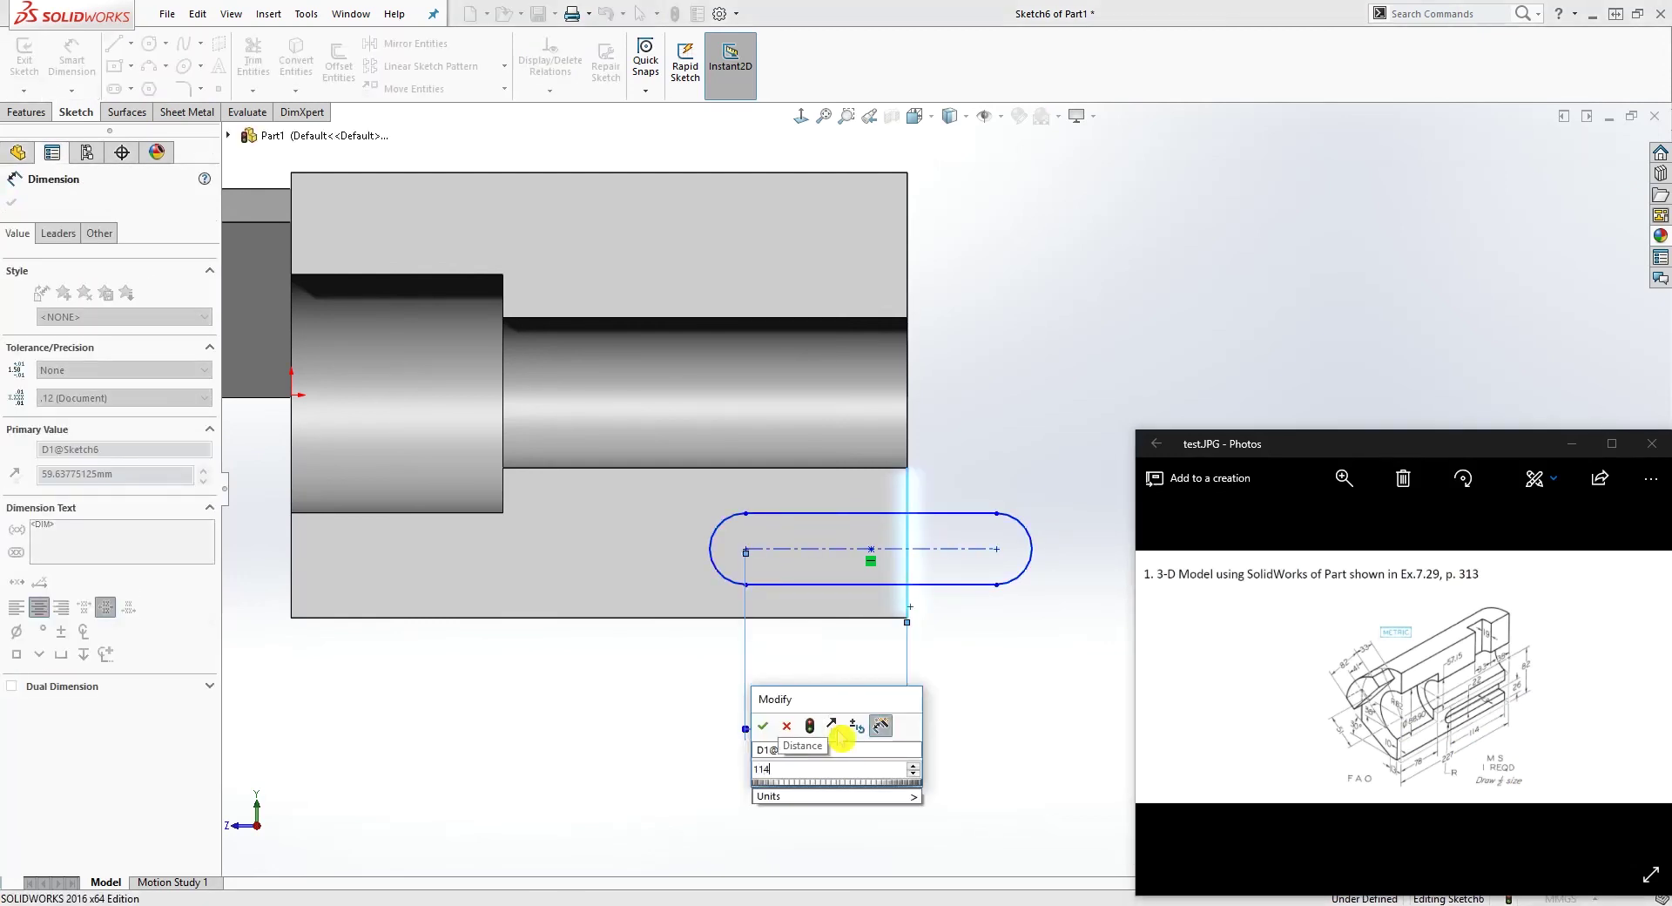
{"action": "type", "text": "4"}
{"action": "key", "text": "Return"}
{"action": "key", "text": "Escape"}
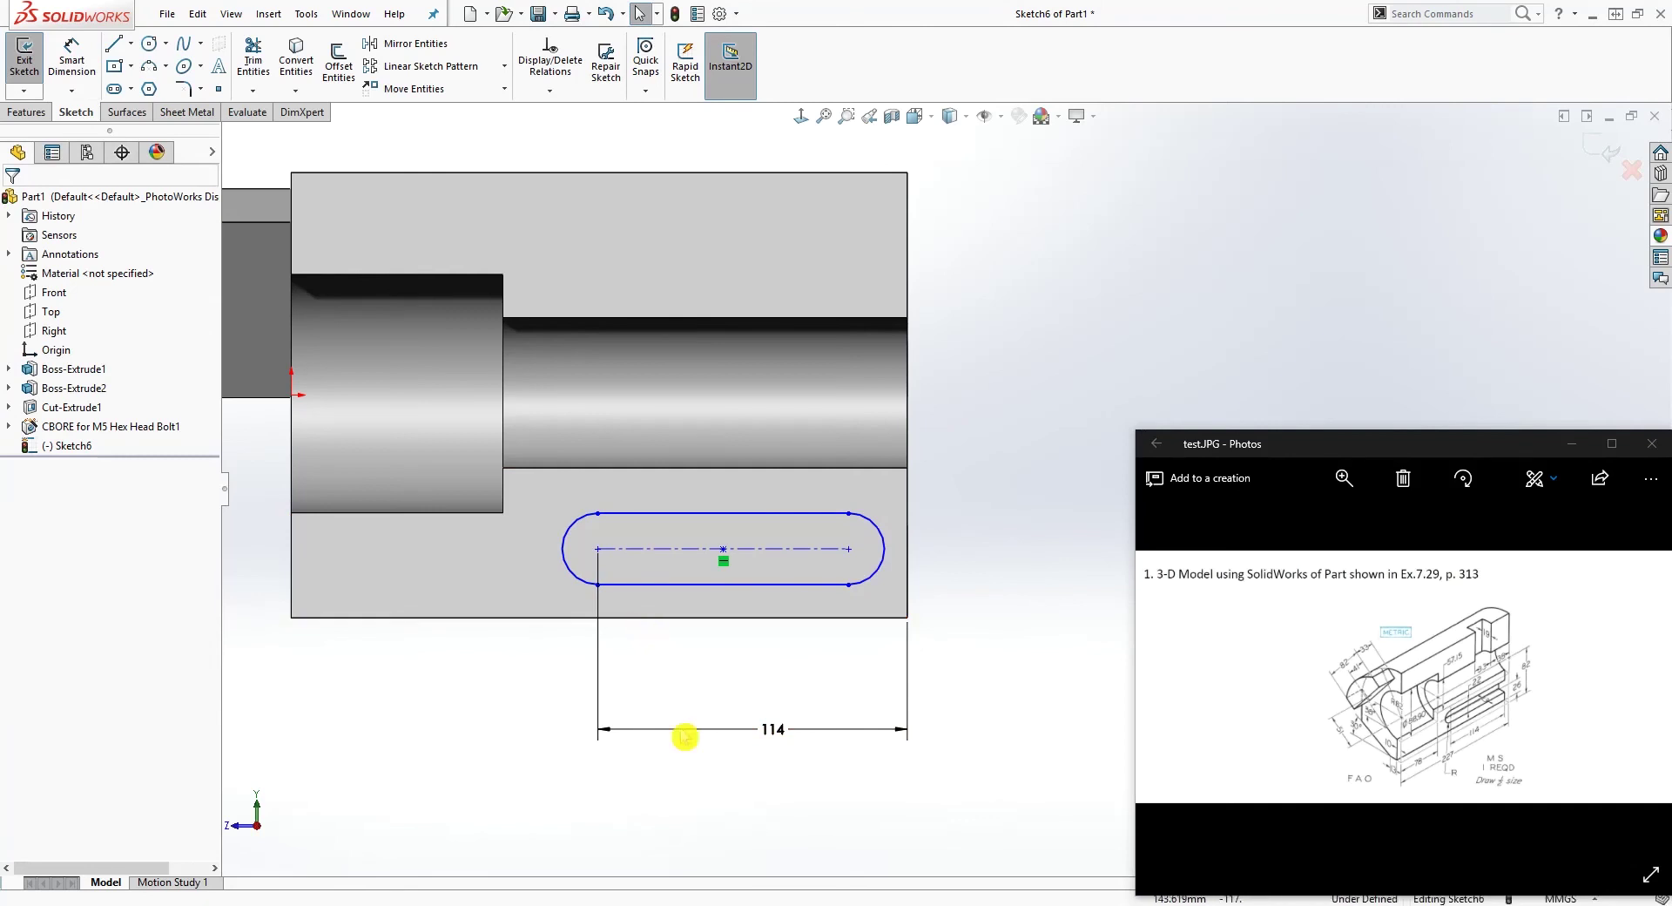
Set the slot's width to 22 mm and make its outer arc center coincident with the body's rear edge.
{"action": "right_click_drag", "start_coordinate": [628, 789], "coordinate": [641, 579]}
{"action": "left_click", "coordinate": [654, 513]}
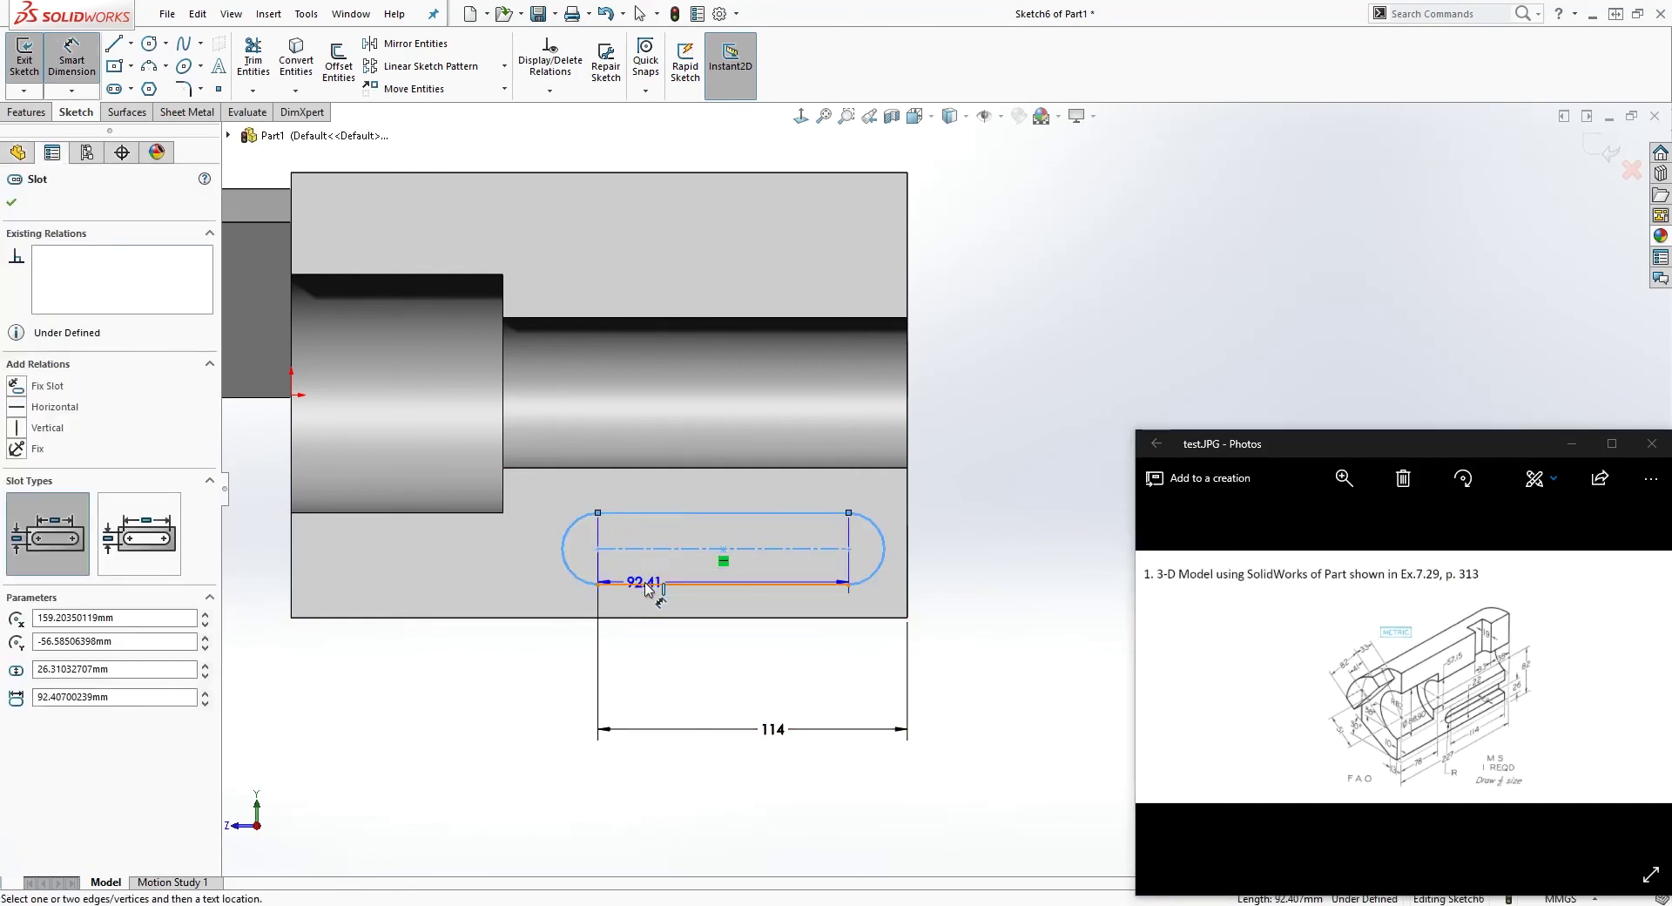
{"action": "left_click", "coordinate": [644, 584]}
{"action": "left_click", "coordinate": [476, 566]}
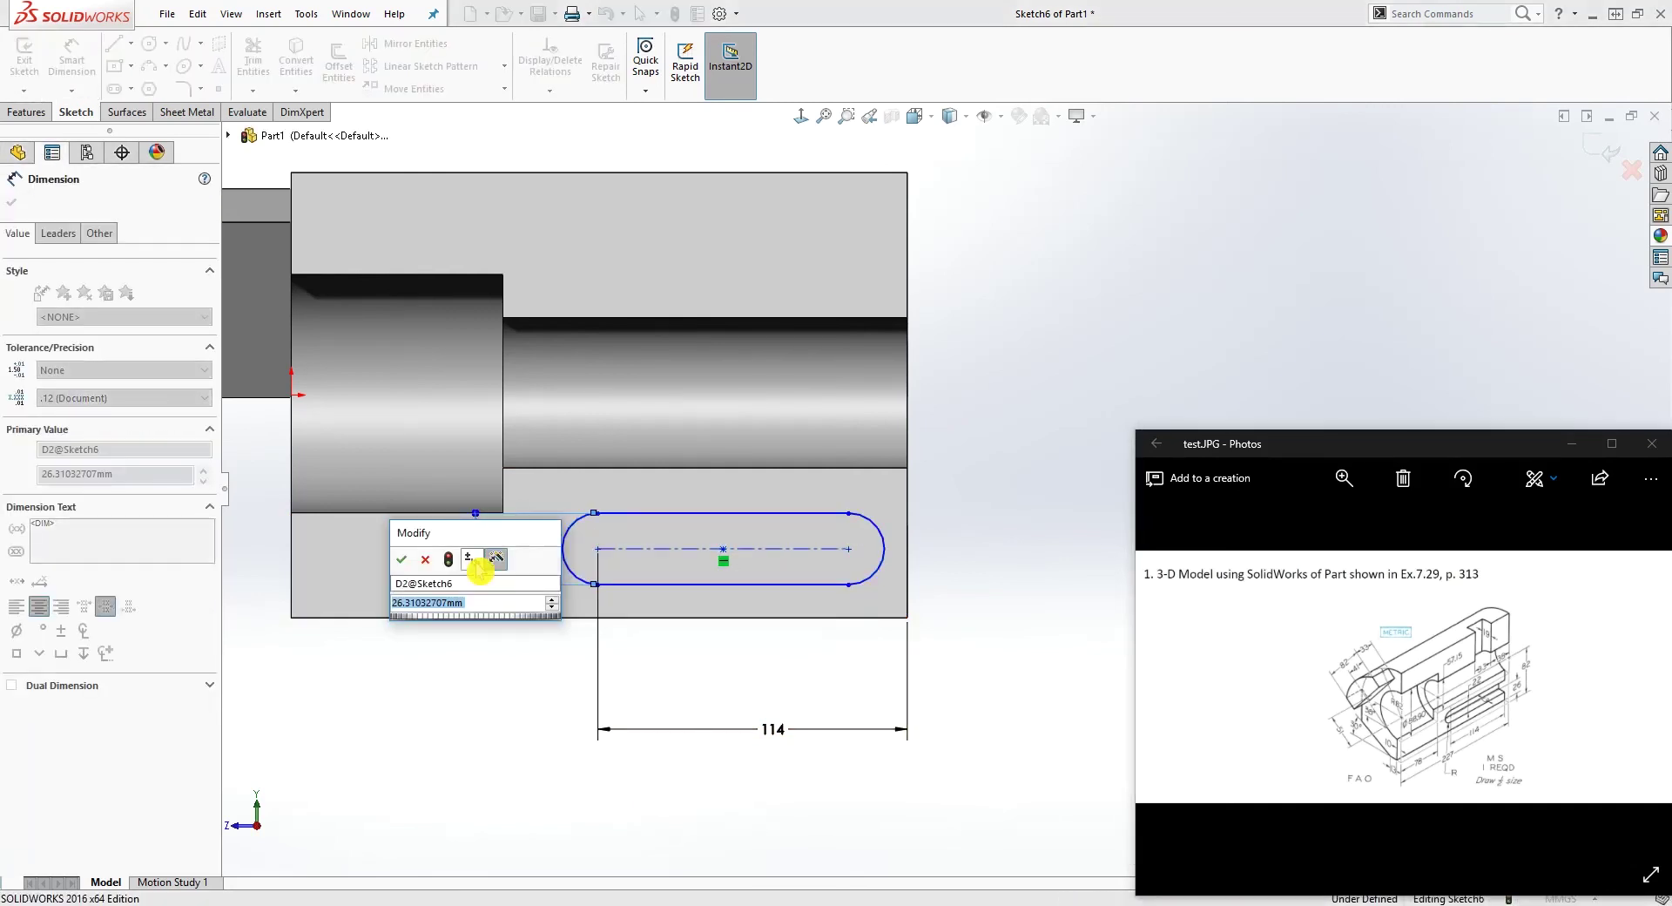
{"action": "type", "text": "22"}
{"action": "key", "text": "Return"}
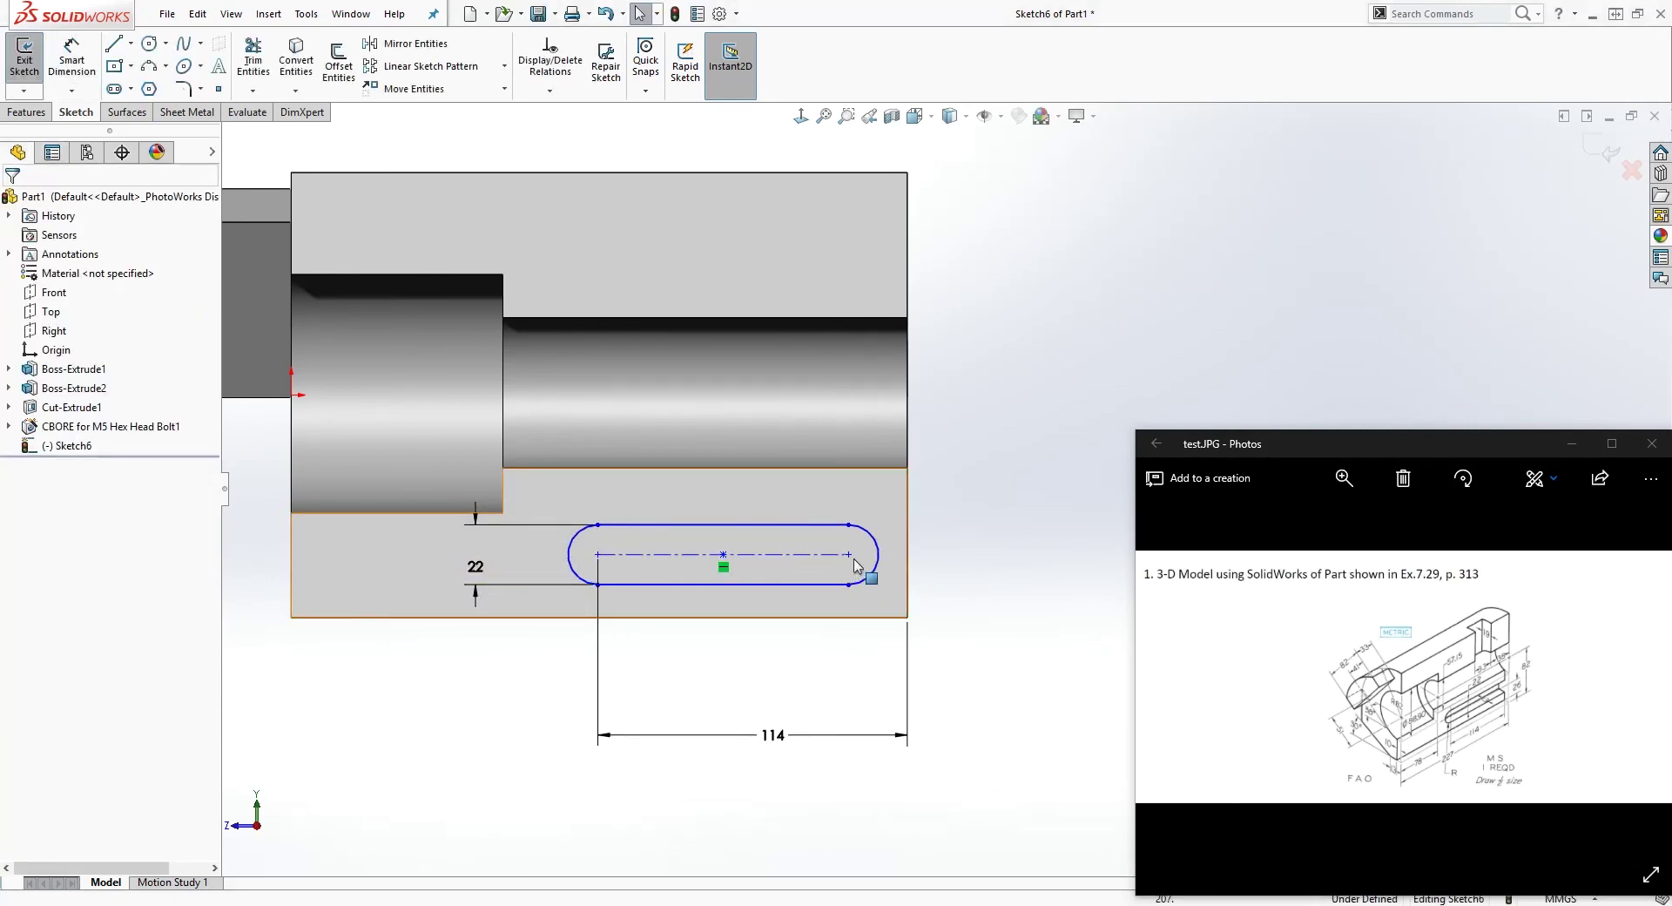
{"action": "left_click_drag", "start_coordinate": [849, 554], "coordinate": [908, 553]}
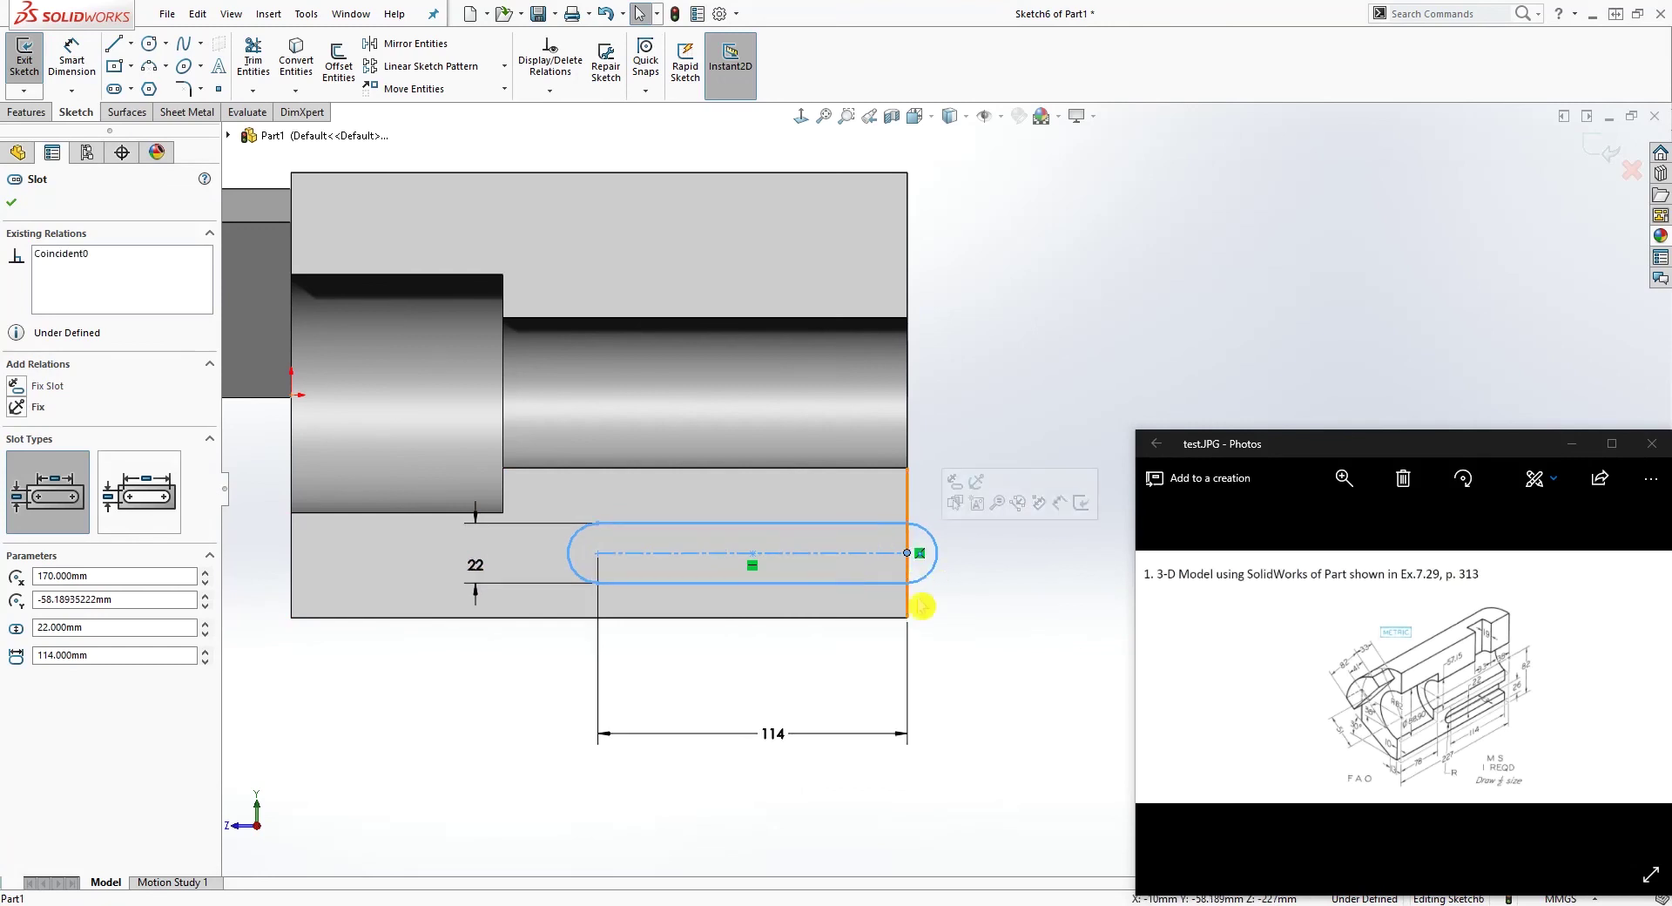
{"action": "left_click", "coordinate": [925, 642]}
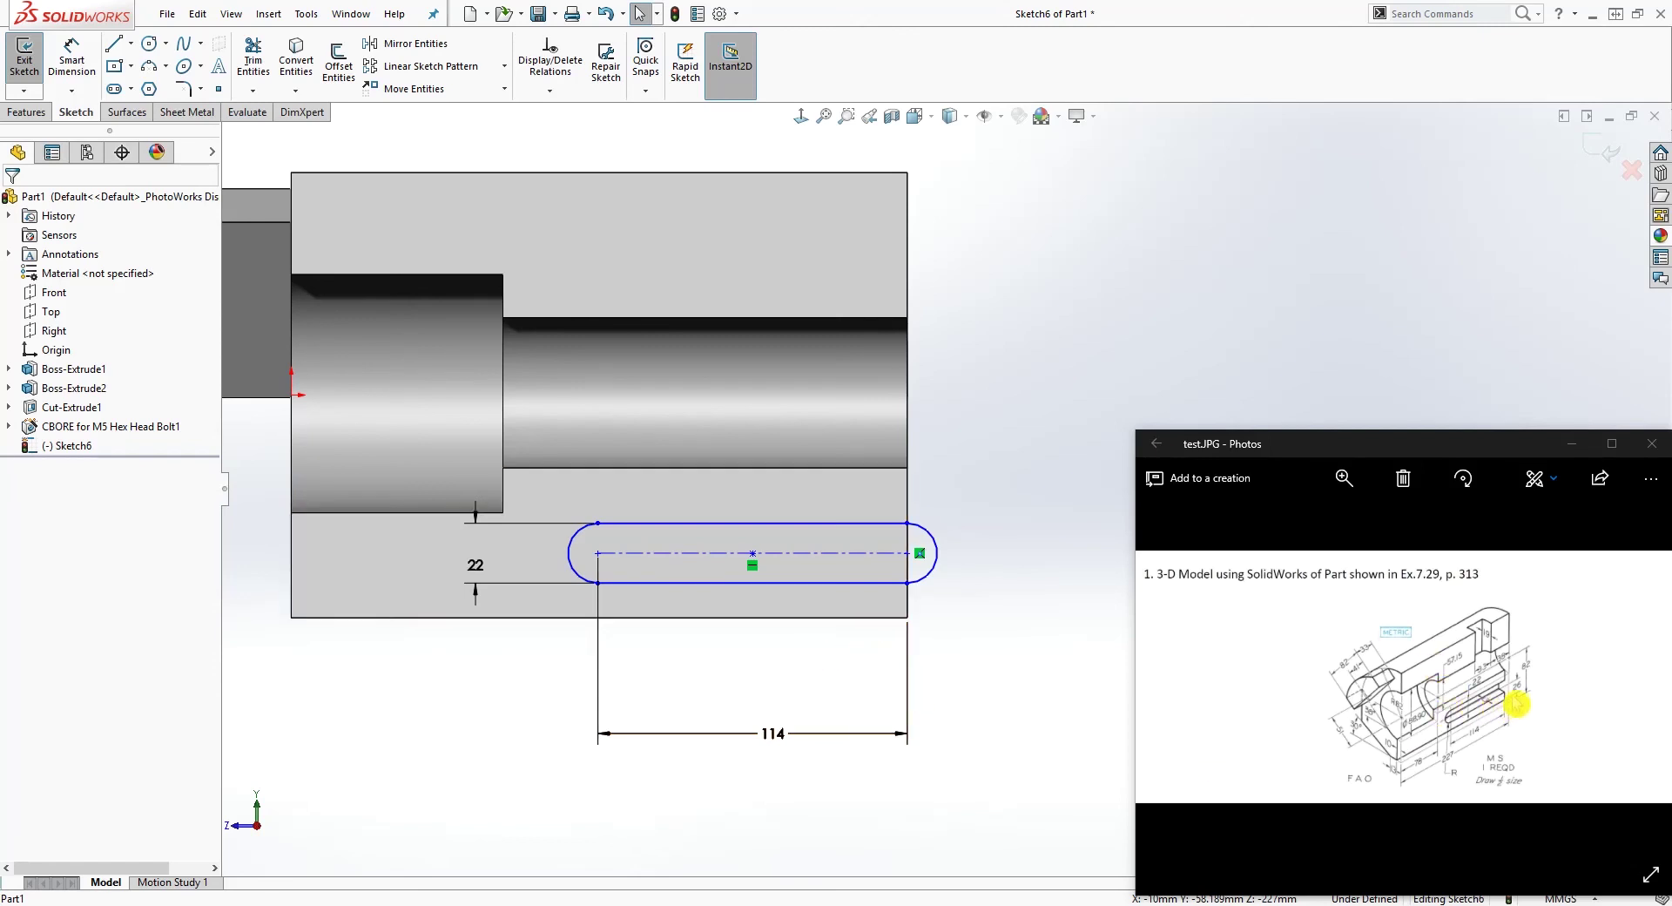
Dimension the slot's centerline 26 mm above the bottom edge of the side face.
{"action": "right_click_drag", "start_coordinate": [835, 754], "coordinate": [843, 688]}
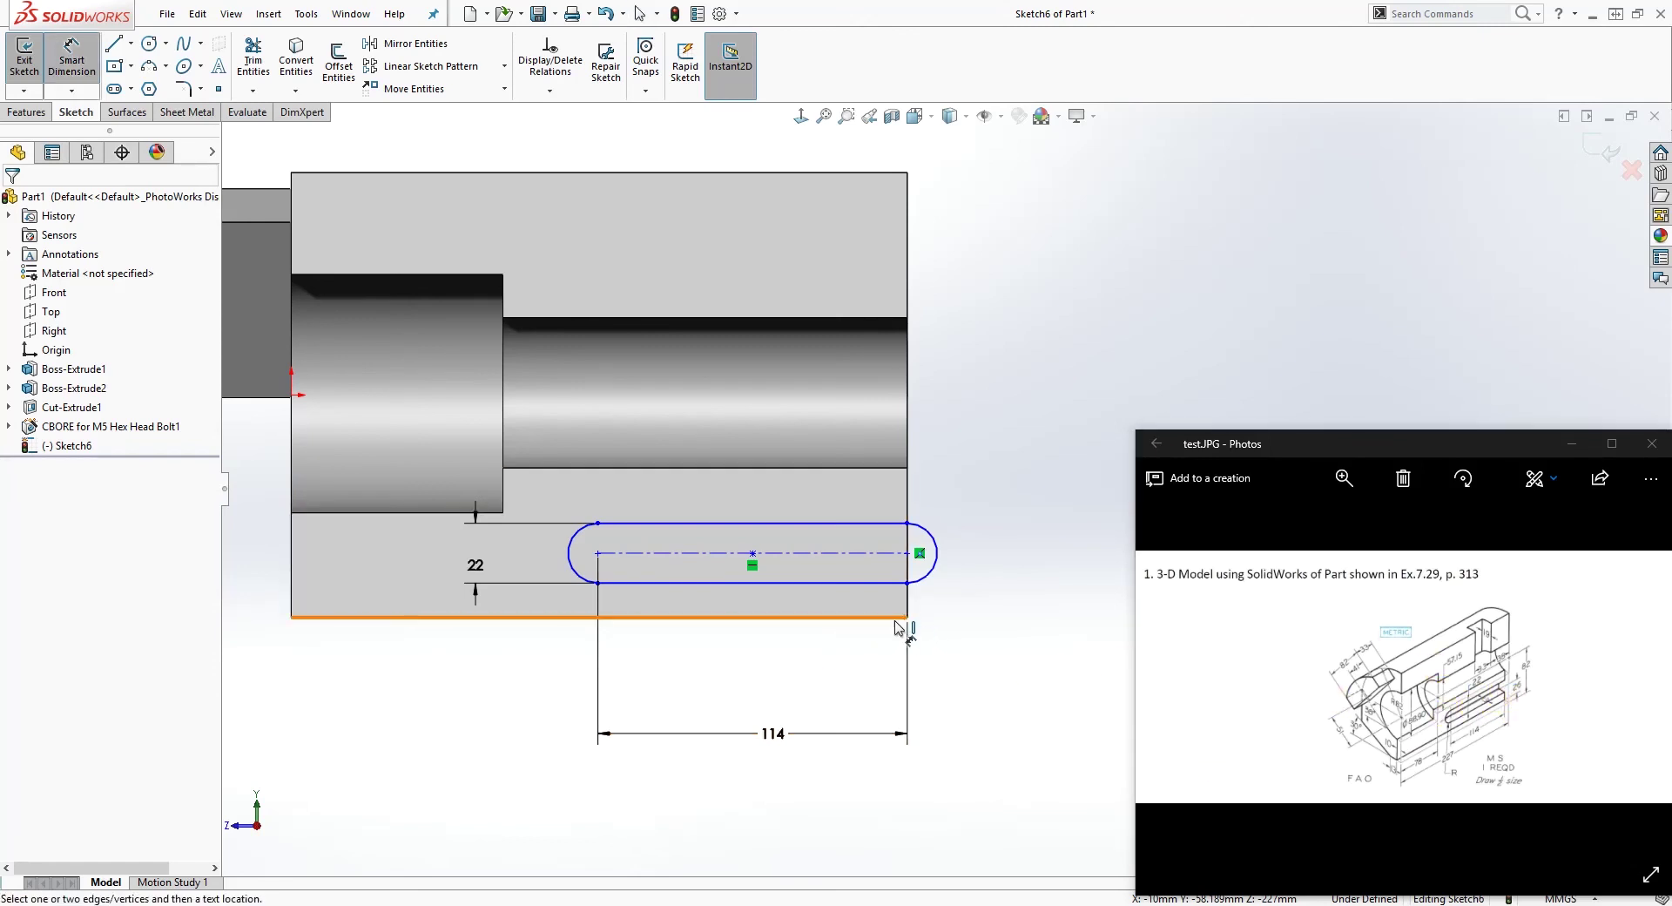
{"action": "left_click", "coordinate": [895, 618]}
{"action": "left_click", "coordinate": [876, 554]}
{"action": "left_click", "coordinate": [1002, 589]}
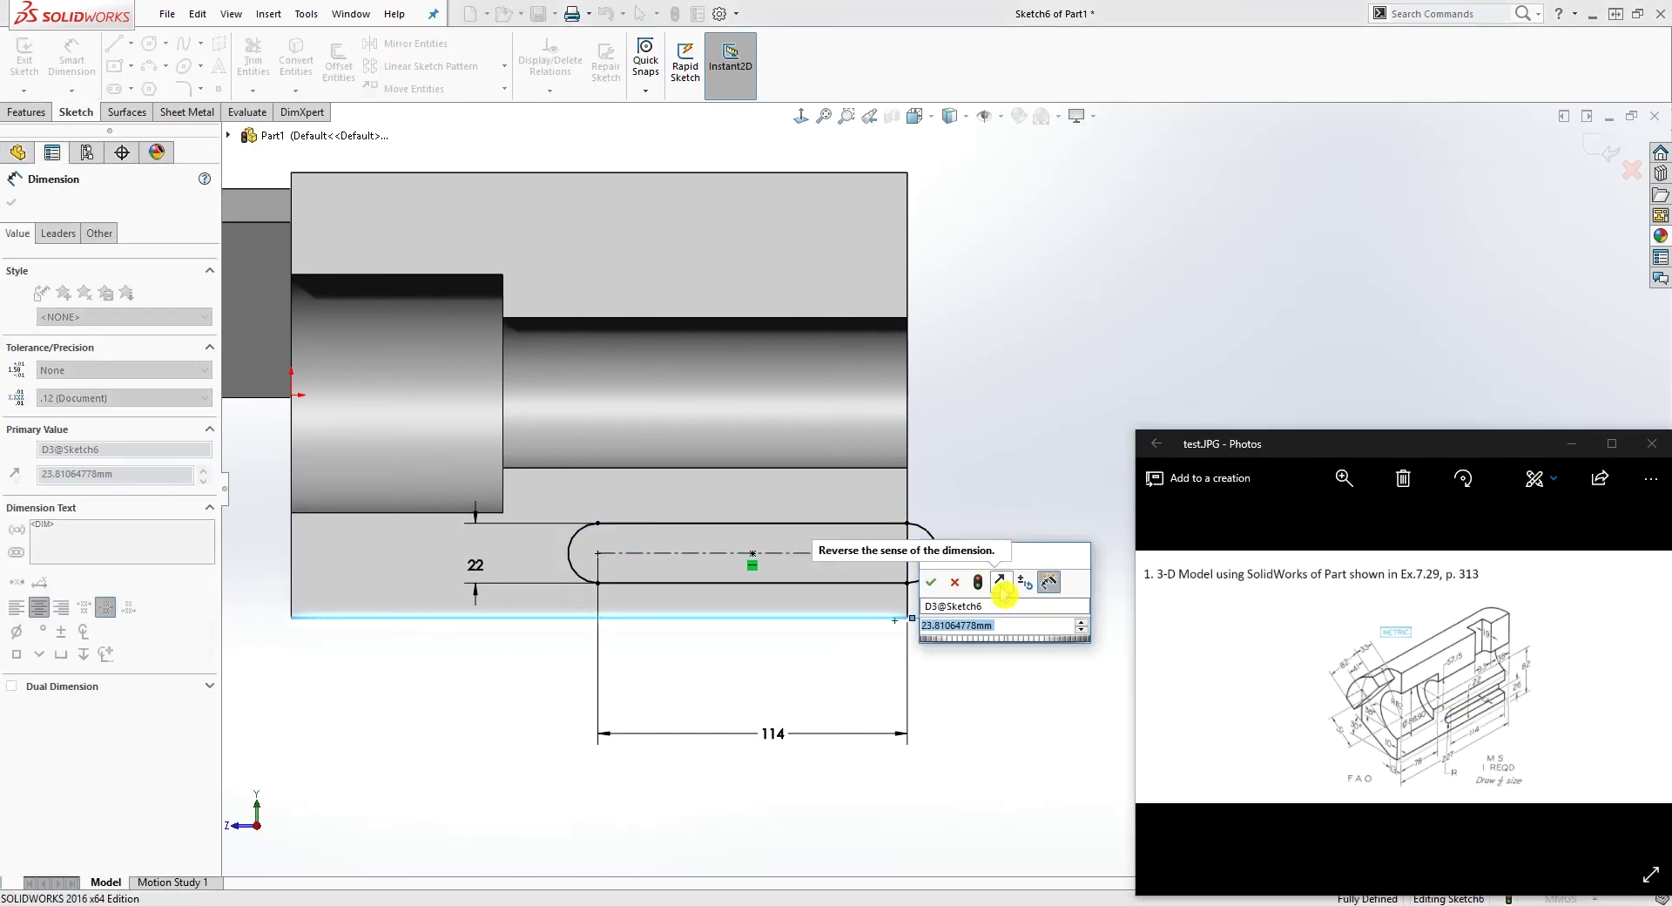
{"action": "type", "text": "26"}
{"action": "key", "text": "Return"}
{"action": "key", "text": "Escape"}
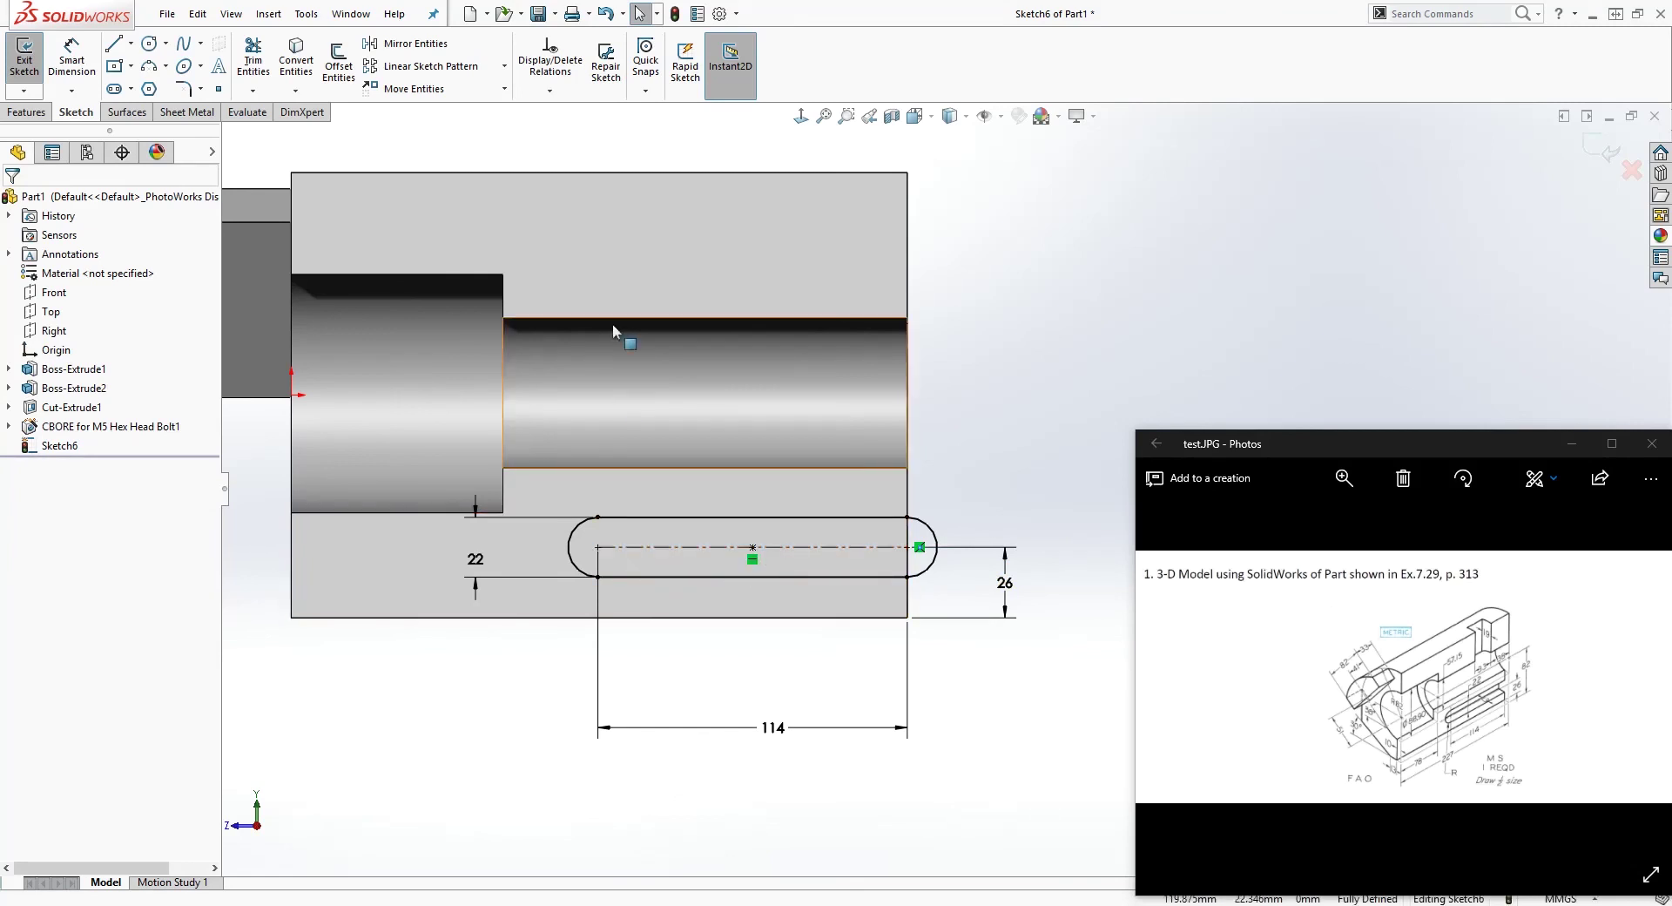
Cut the slot profile into the lower side face with a Blind Extruded Cut 13 mm deep.
{"action": "left_click", "coordinate": [35, 113]}
{"action": "left_click", "coordinate": [264, 61]}
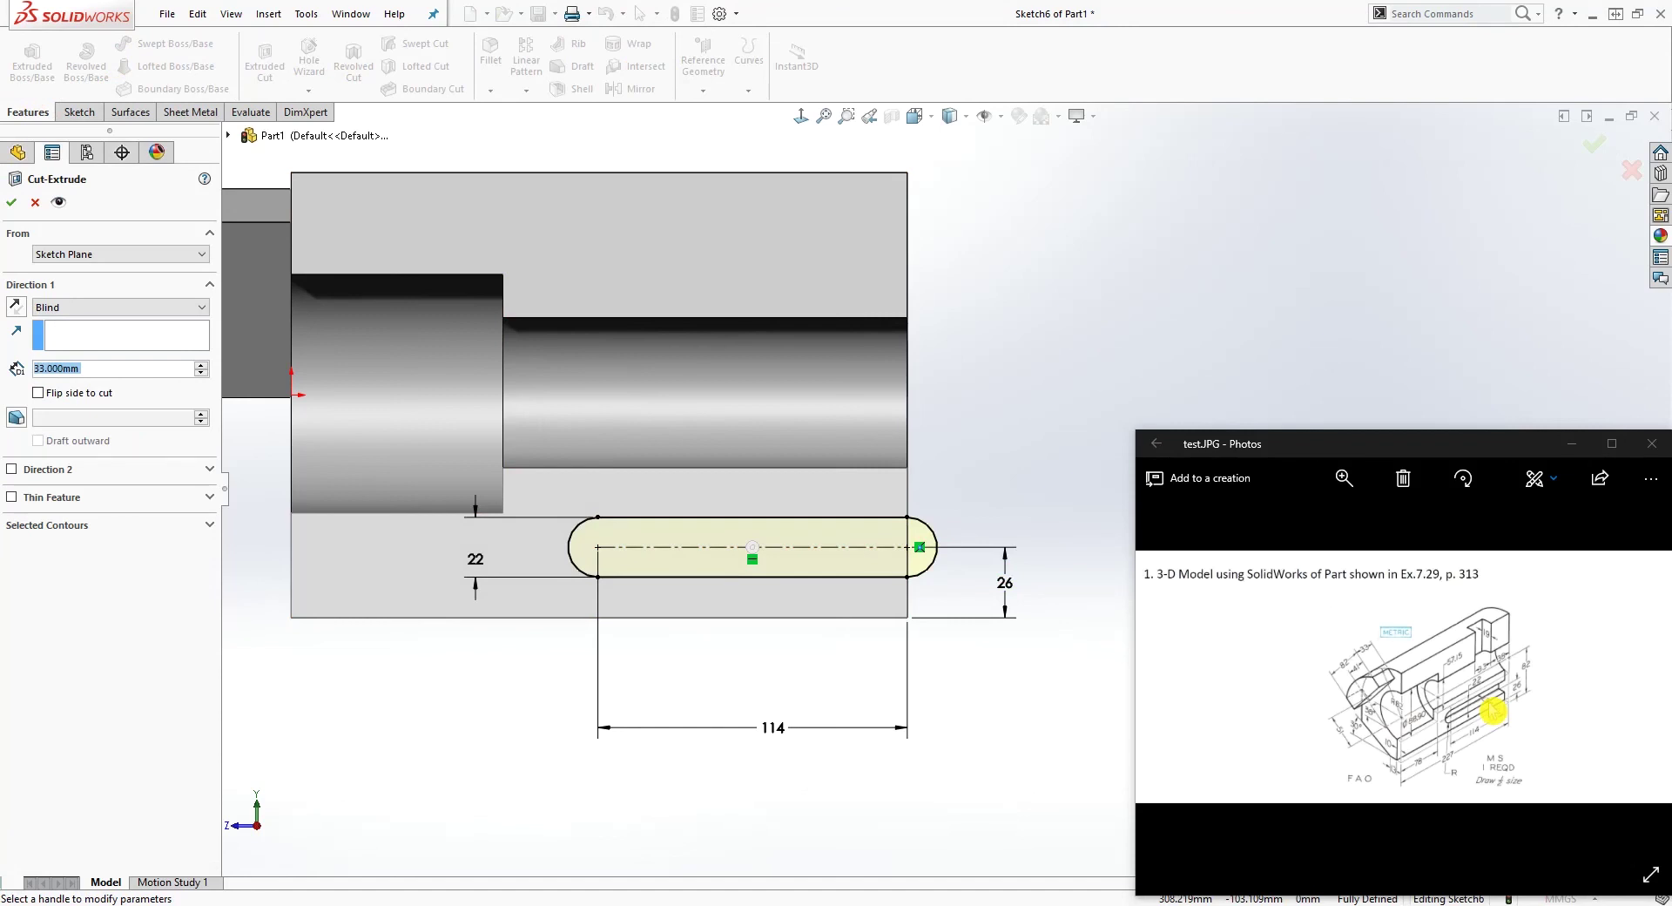
{"action": "middle_click_drag", "start_coordinate": [582, 582], "coordinate": [699, 605]}
{"action": "double_click", "coordinate": [48, 367]}
{"action": "type", "text": "13"}
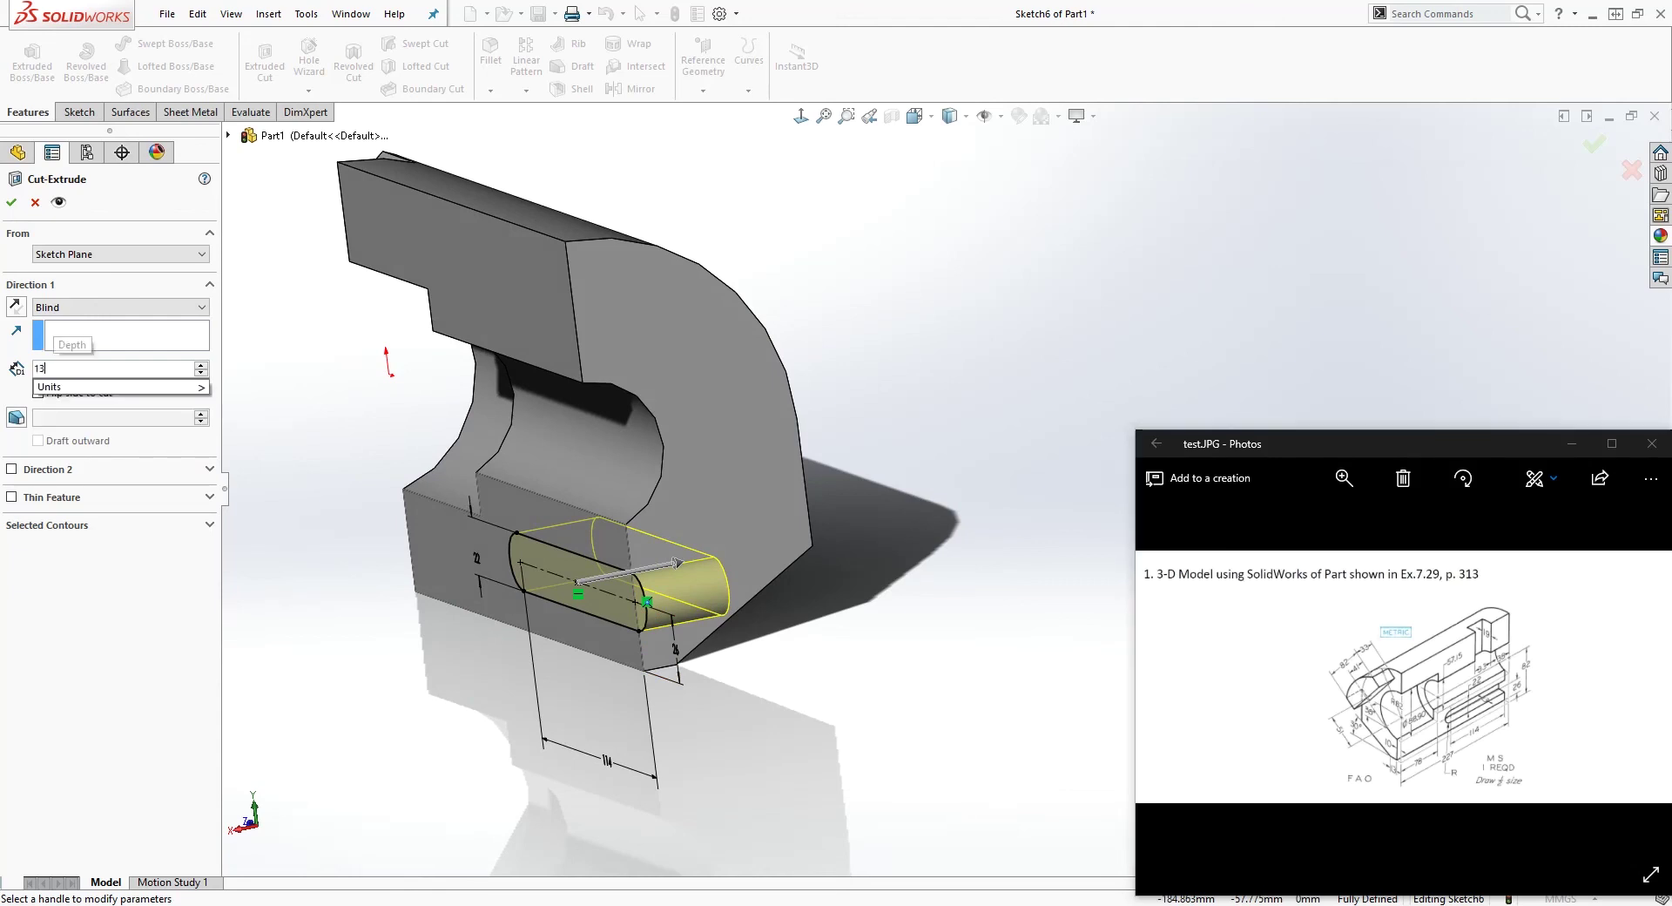
{"action": "key", "text": "Return"}
{"action": "left_click", "coordinate": [12, 203]}
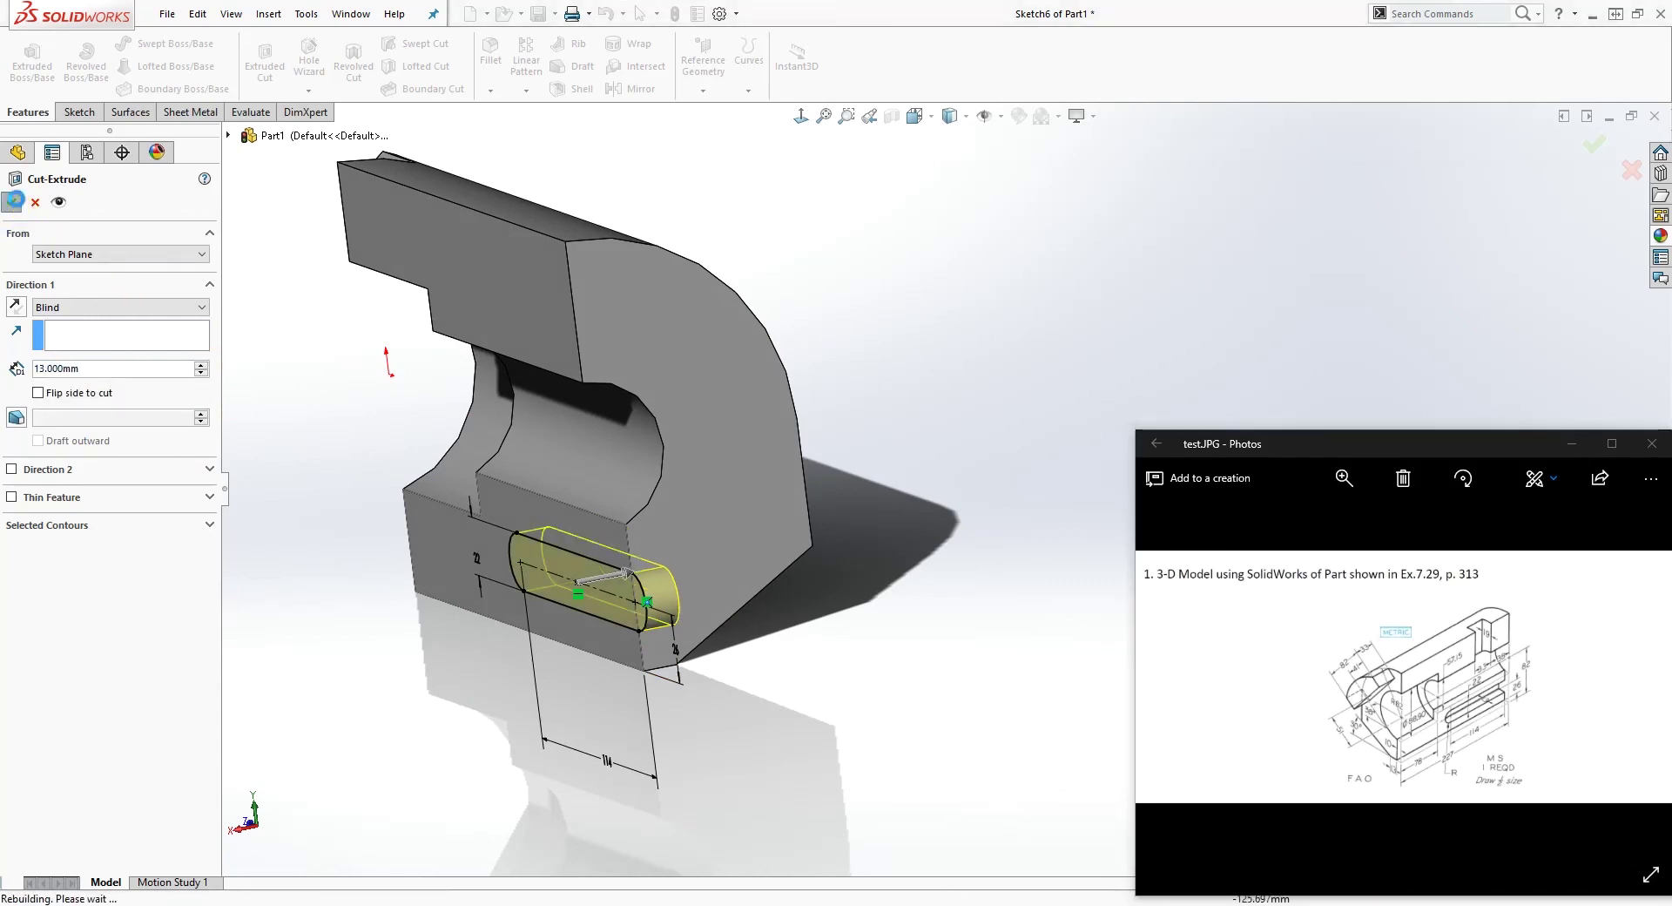
Start a new sketch on the body's upper side face, above the bore, viewed face-on.
{"action": "middle_click_drag", "start_coordinate": [393, 420], "coordinate": [610, 427]}
{"action": "left_click", "coordinate": [1019, 391]}
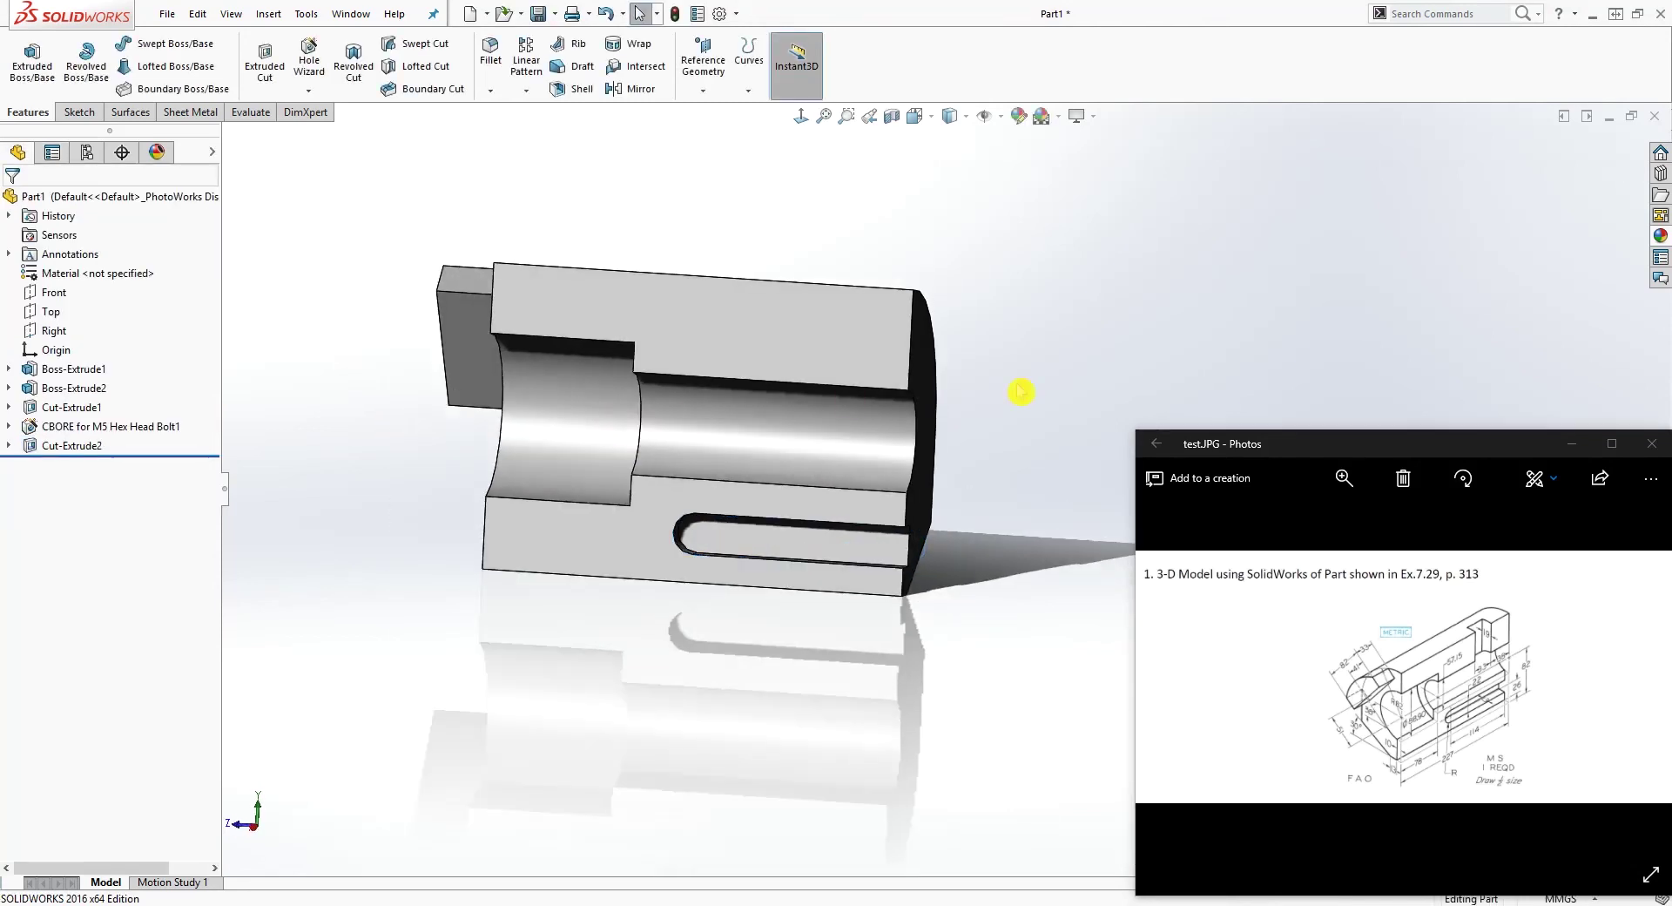
{"action": "scroll", "coordinate": [1034, 347], "scroll_direction": "down", "scroll_amount": 3}
{"action": "middle_click_drag", "start_coordinate": [1033, 348], "coordinate": [984, 266]}
{"action": "scroll", "coordinate": [984, 265], "scroll_direction": "up", "scroll_amount": 1}
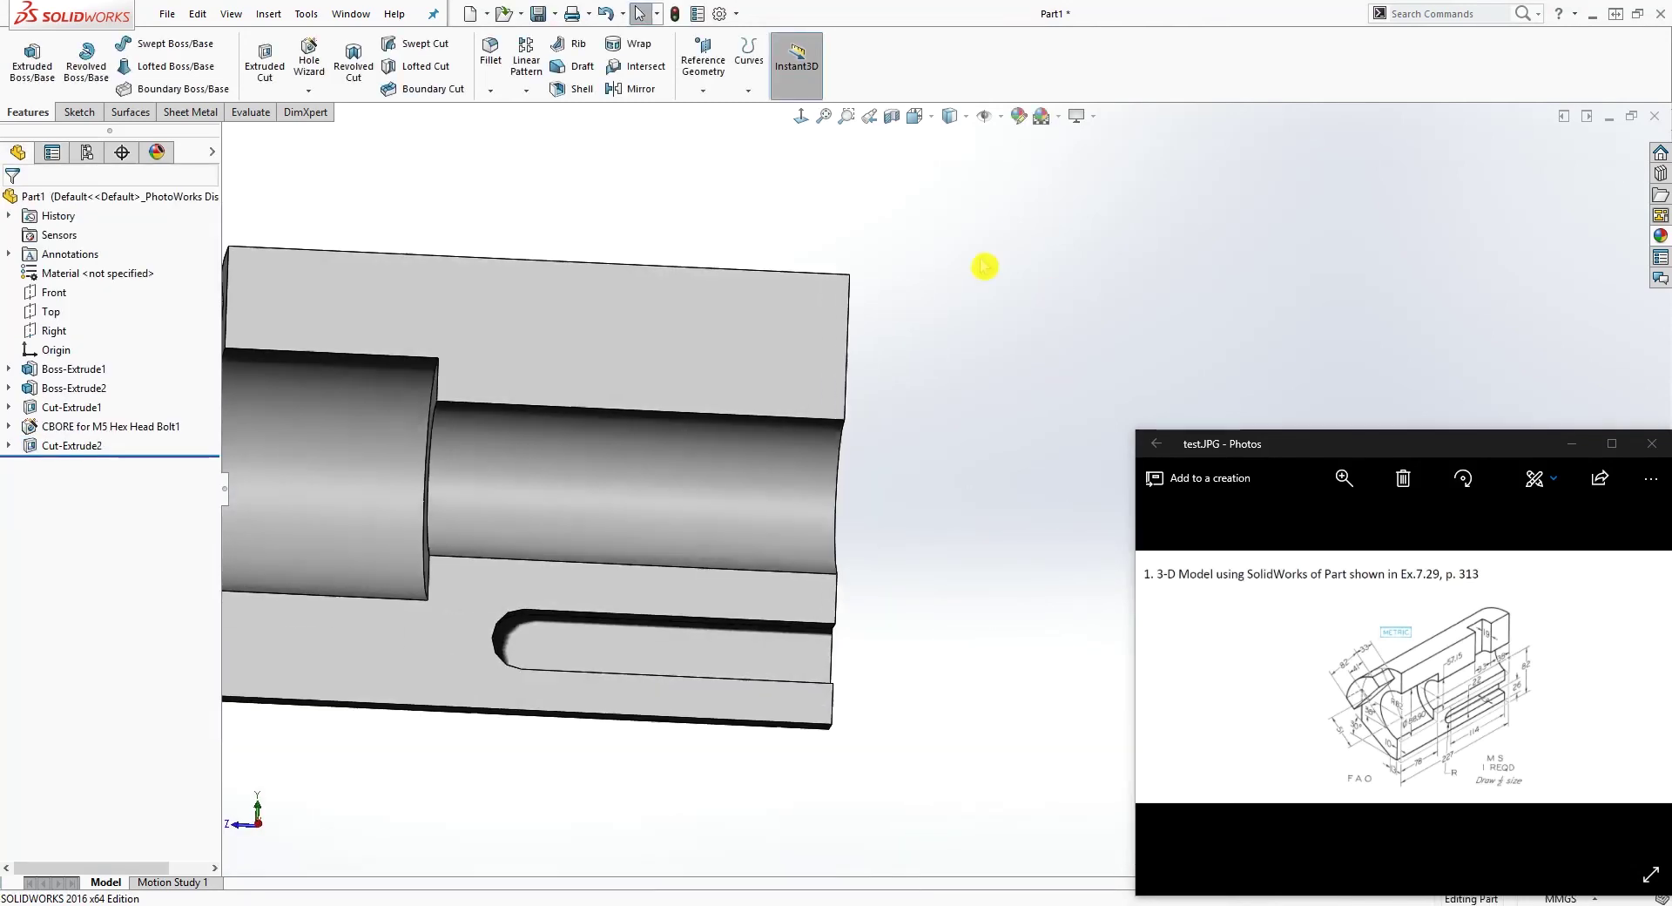
{"action": "left_click", "coordinate": [800, 116]}
{"action": "left_click", "coordinate": [813, 364]}
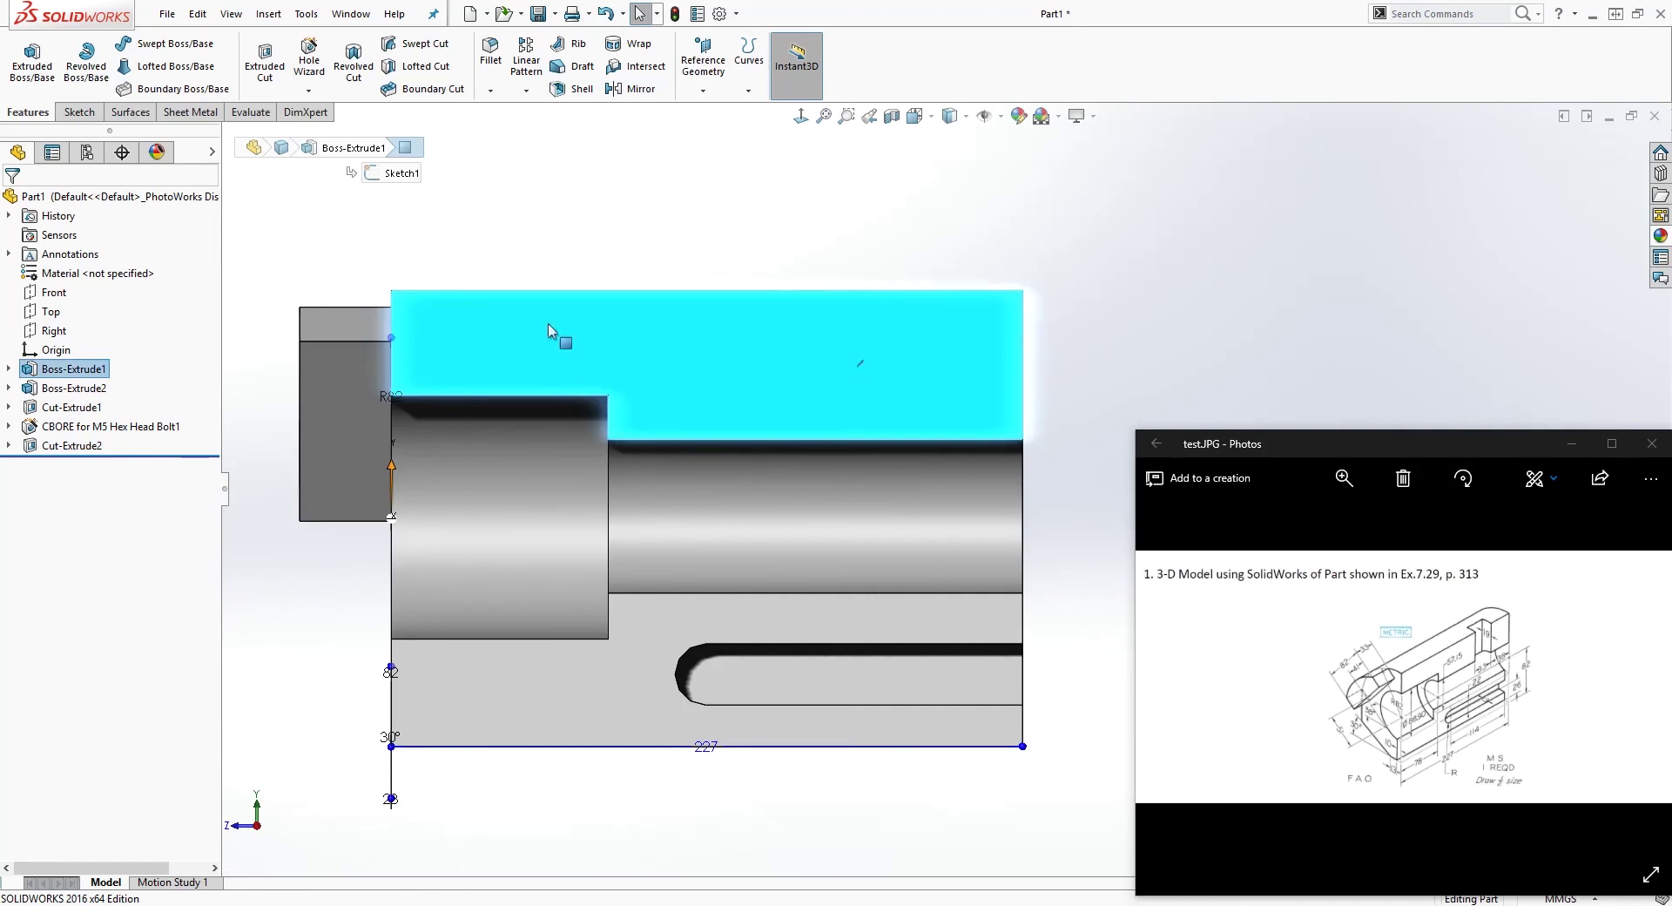
{"action": "left_click", "coordinate": [83, 116]}
{"action": "left_click", "coordinate": [24, 52]}
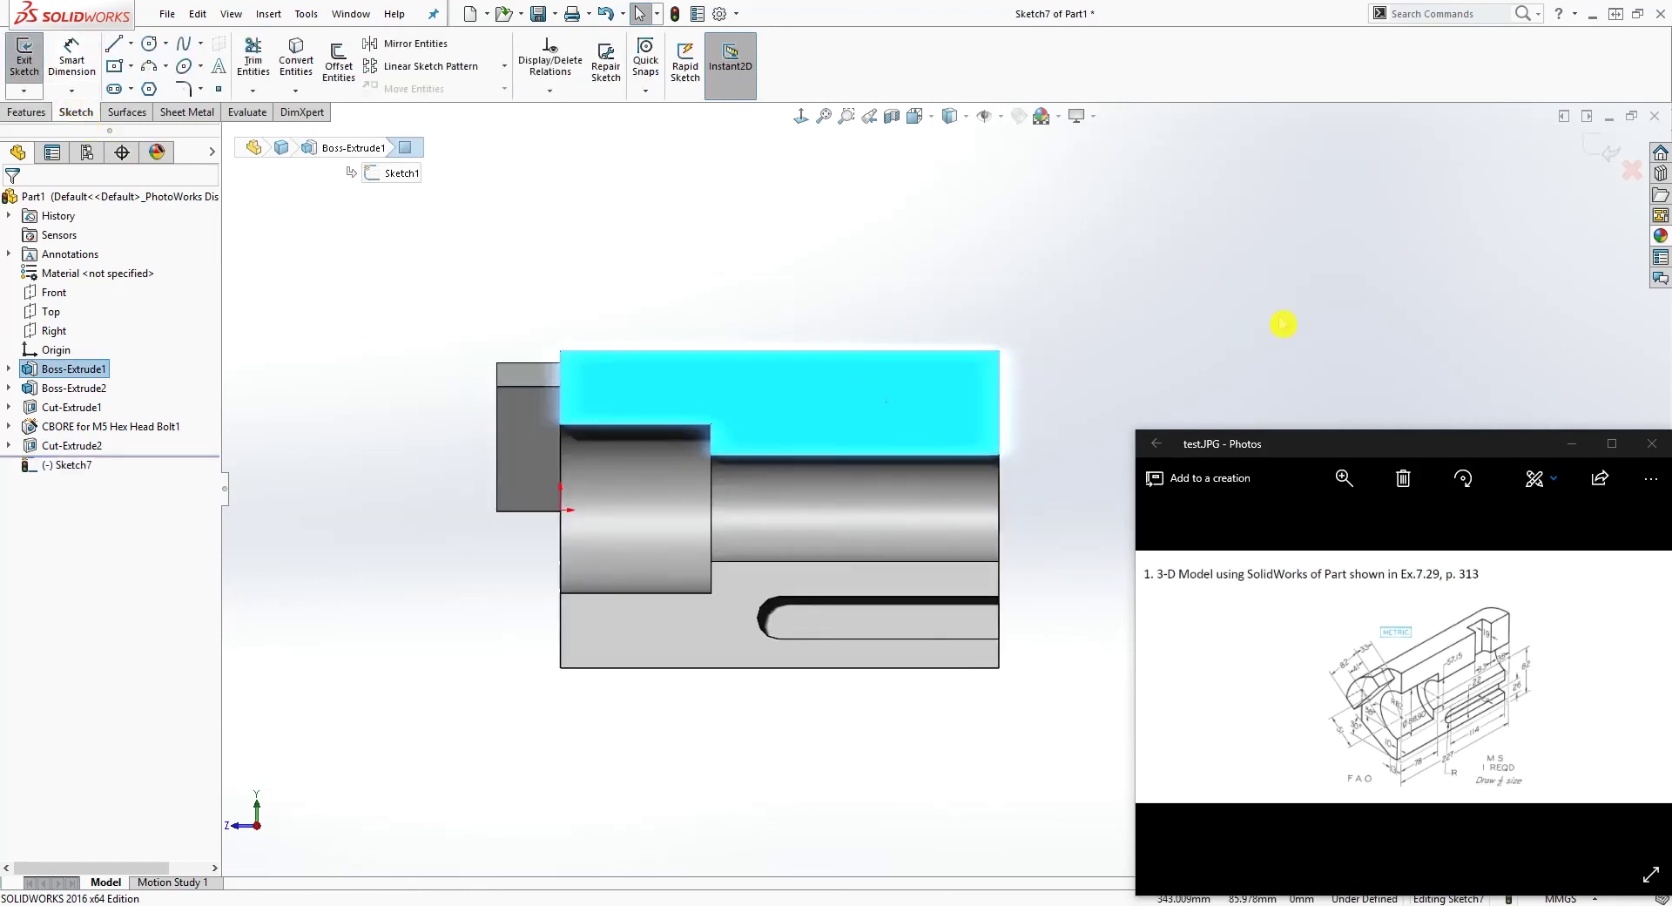
Draw a center rectangle about 26 mm wide straddling the face's top edge near the rear end.
{"action": "left_click", "coordinate": [114, 65]}
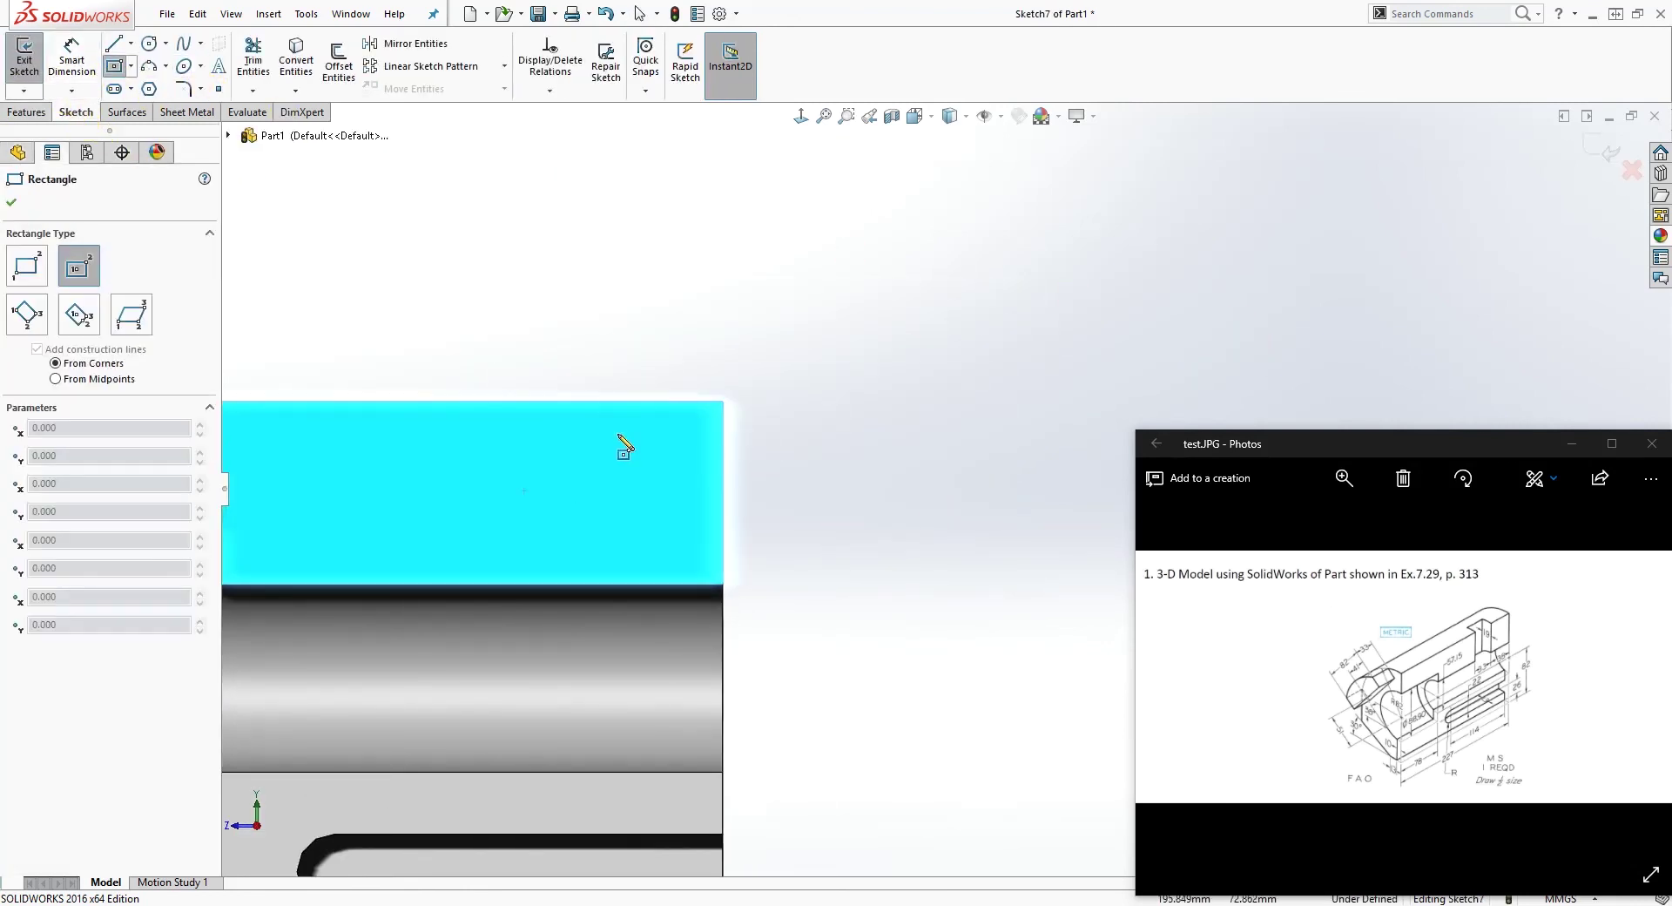
{"action": "left_click", "coordinate": [592, 368]}
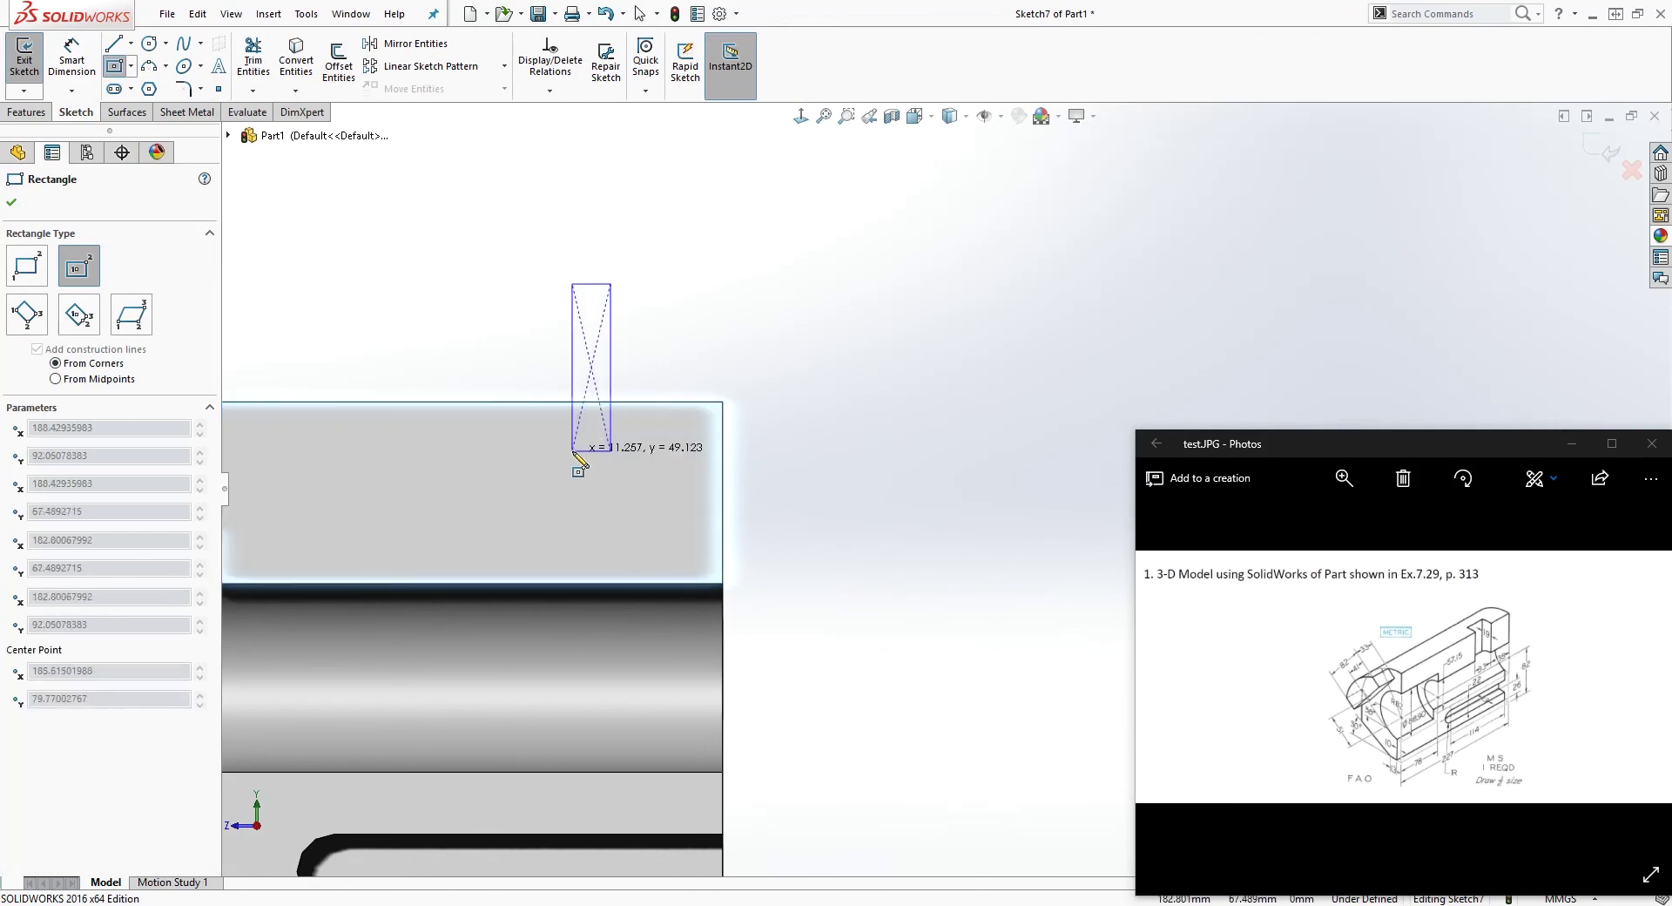
{"action": "left_click", "coordinate": [636, 482]}
{"action": "key", "text": "Escape"}
Dimension the rectangle's width as 33 mm.
{"action": "right_click_drag", "start_coordinate": [817, 679], "coordinate": [805, 437]}
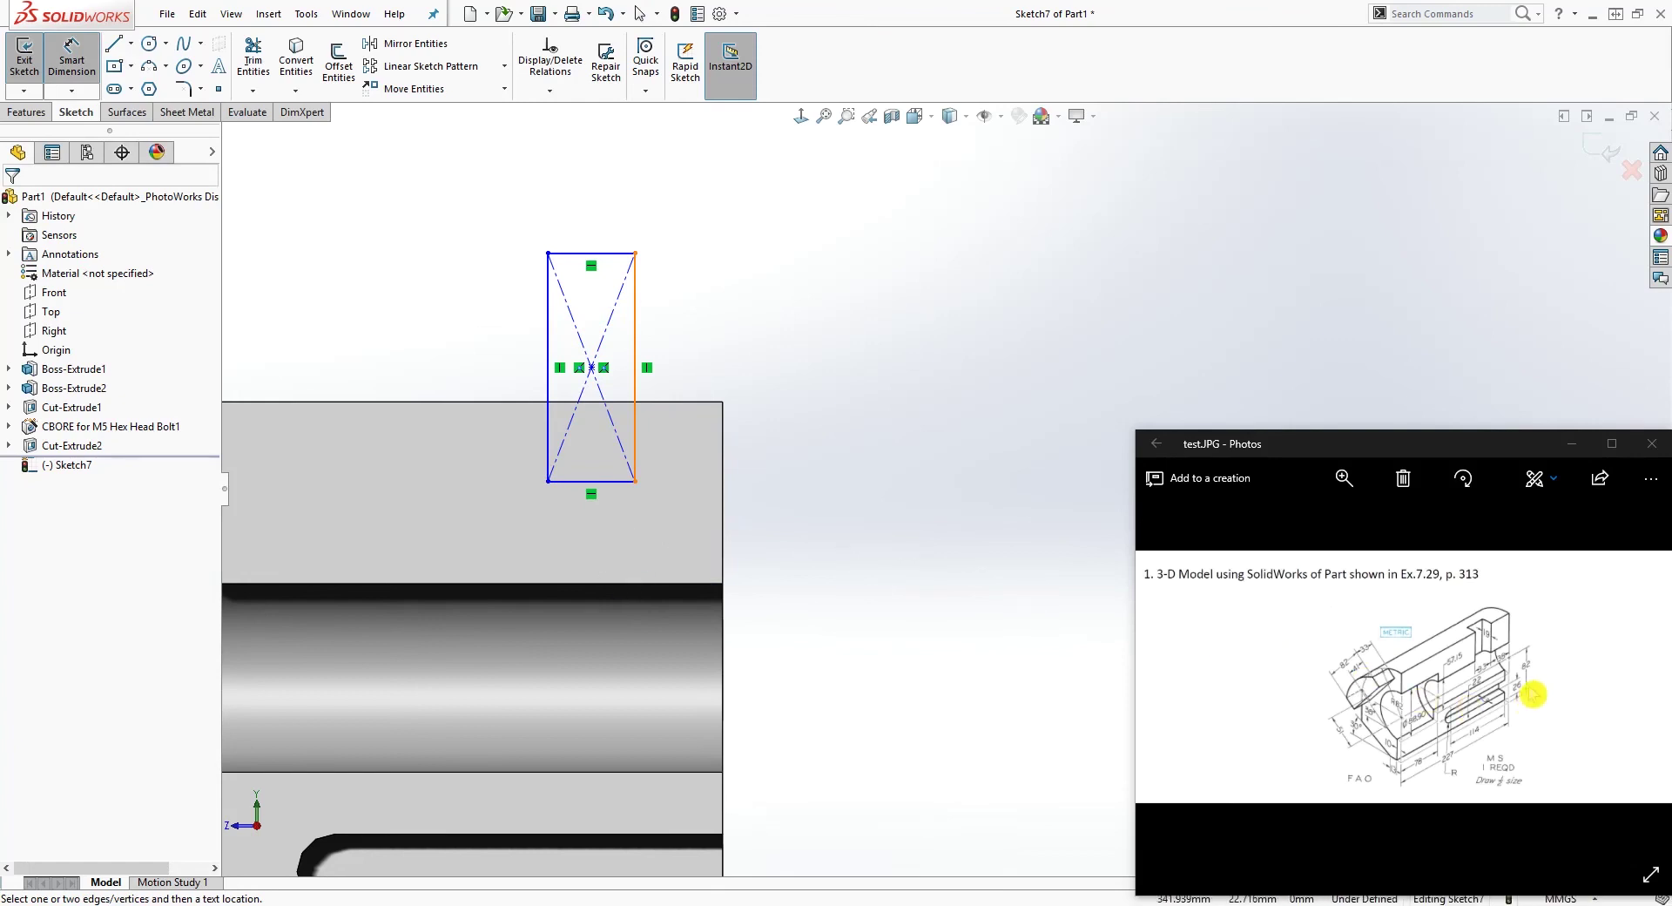
{"action": "left_click", "coordinate": [605, 481]}
{"action": "left_click", "coordinate": [607, 520]}
{"action": "type", "text": "33"}
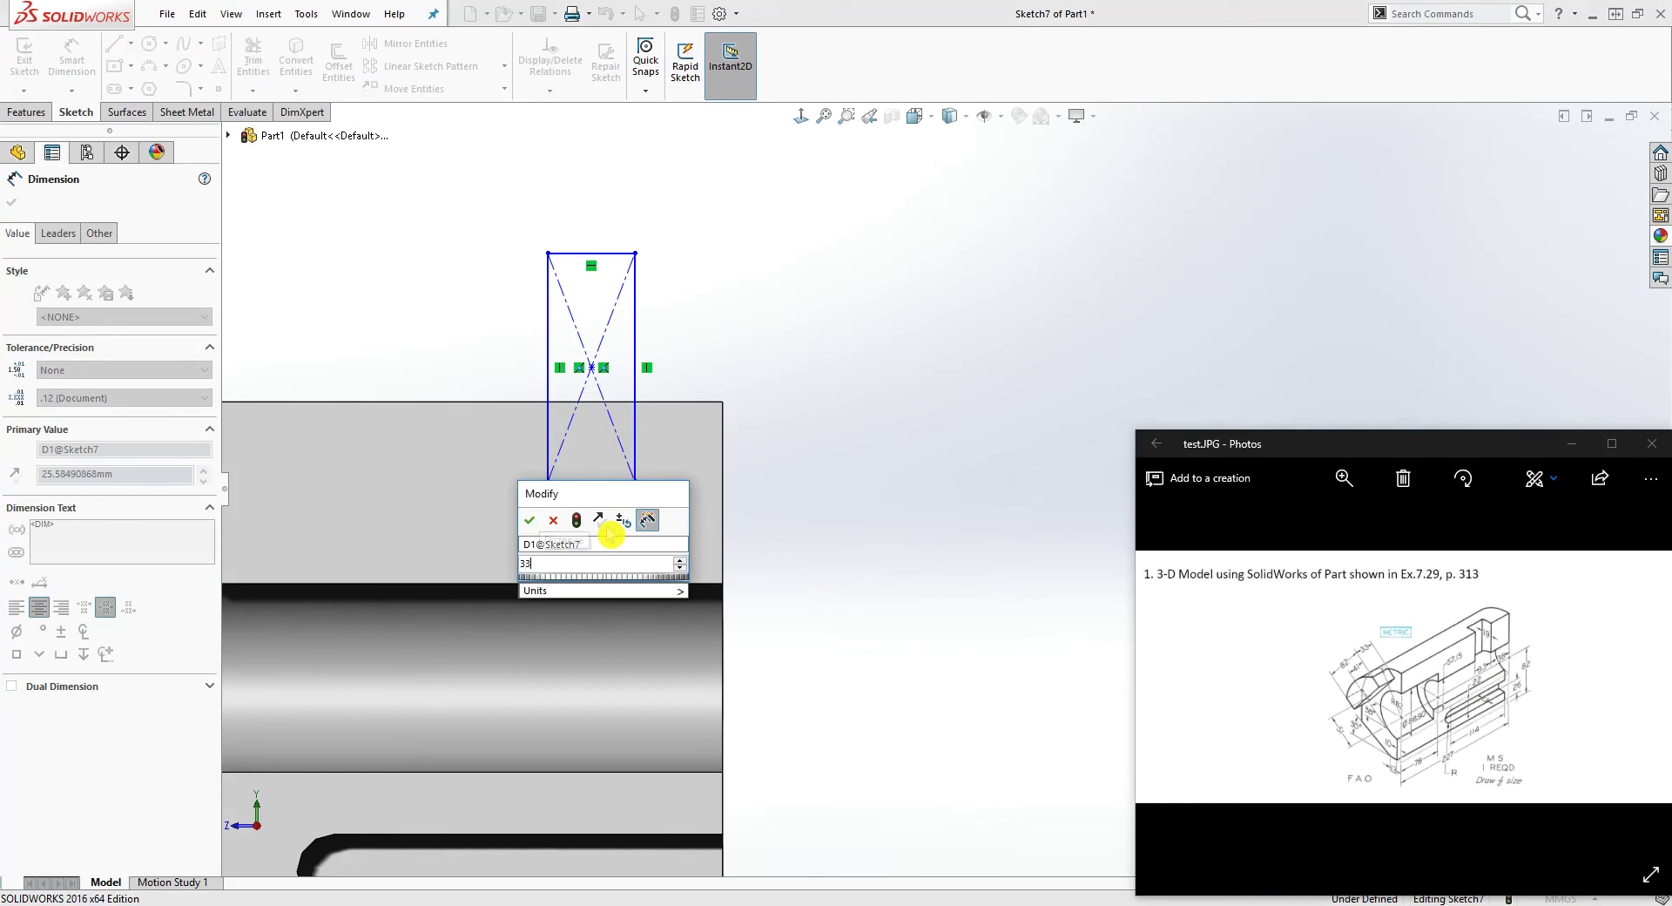
{"action": "key", "text": "Return"}
{"action": "key", "text": "Escape"}
Dimension the rectangle's nearer vertical side 38 mm from the body's rear edge.
{"action": "right_click_drag", "start_coordinate": [756, 656], "coordinate": [759, 523]}
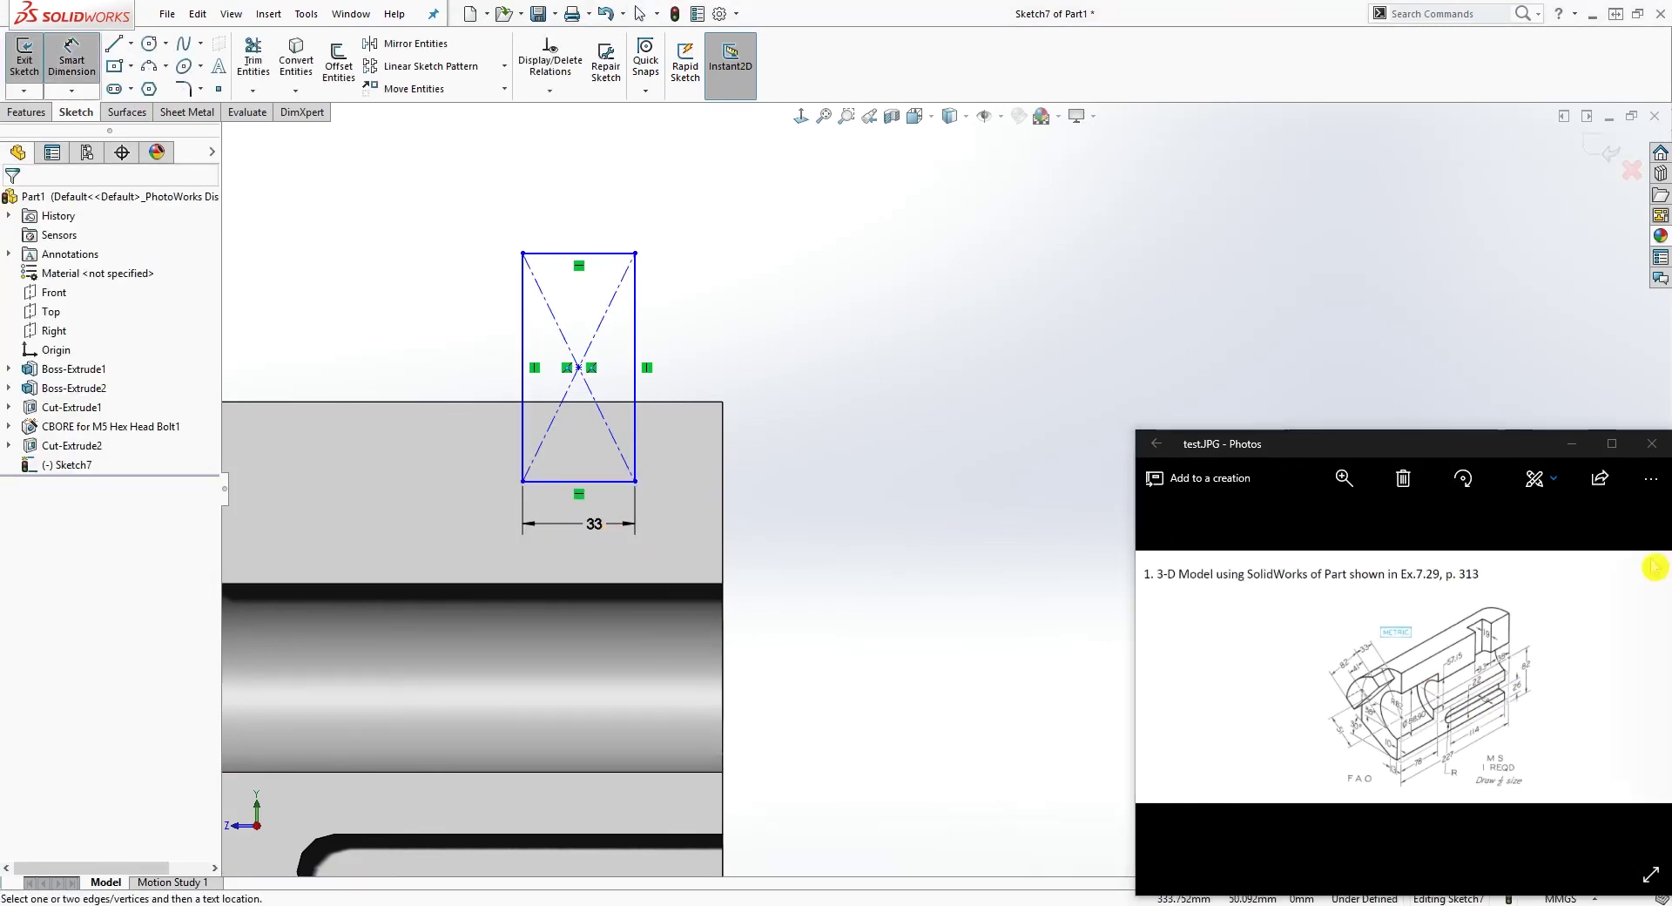
{"action": "left_click", "coordinate": [722, 484]}
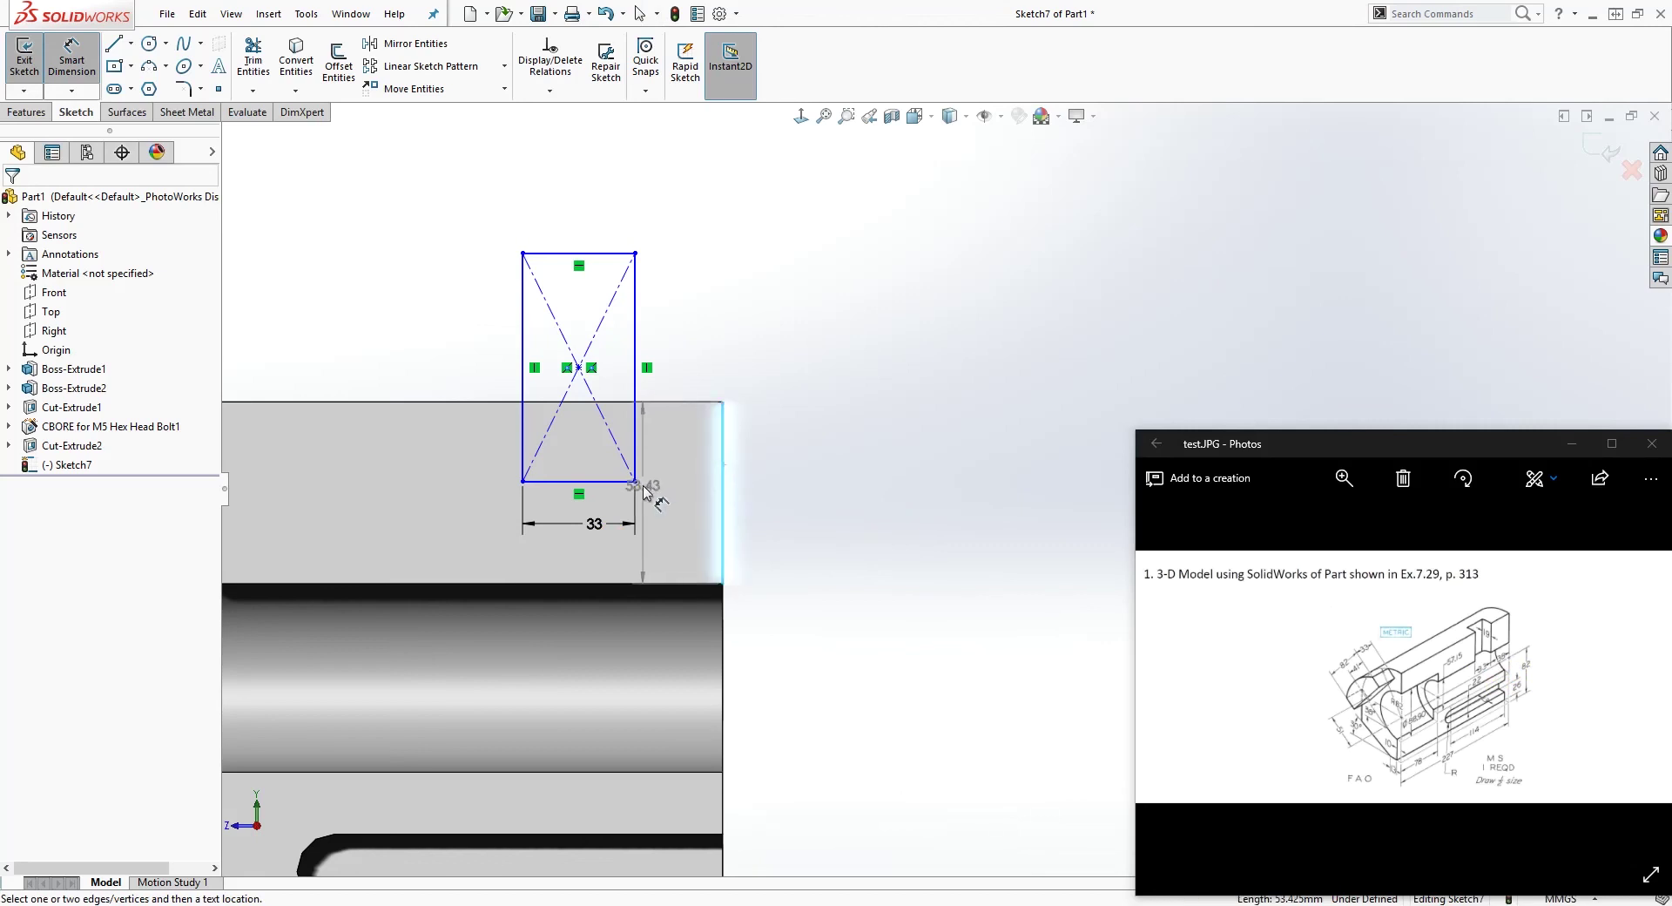
{"action": "left_click", "coordinate": [636, 480]}
{"action": "left_click", "coordinate": [684, 527]}
{"action": "type", "text": "38"}
{"action": "key", "text": "Return"}
{"action": "key", "text": "Escape"}
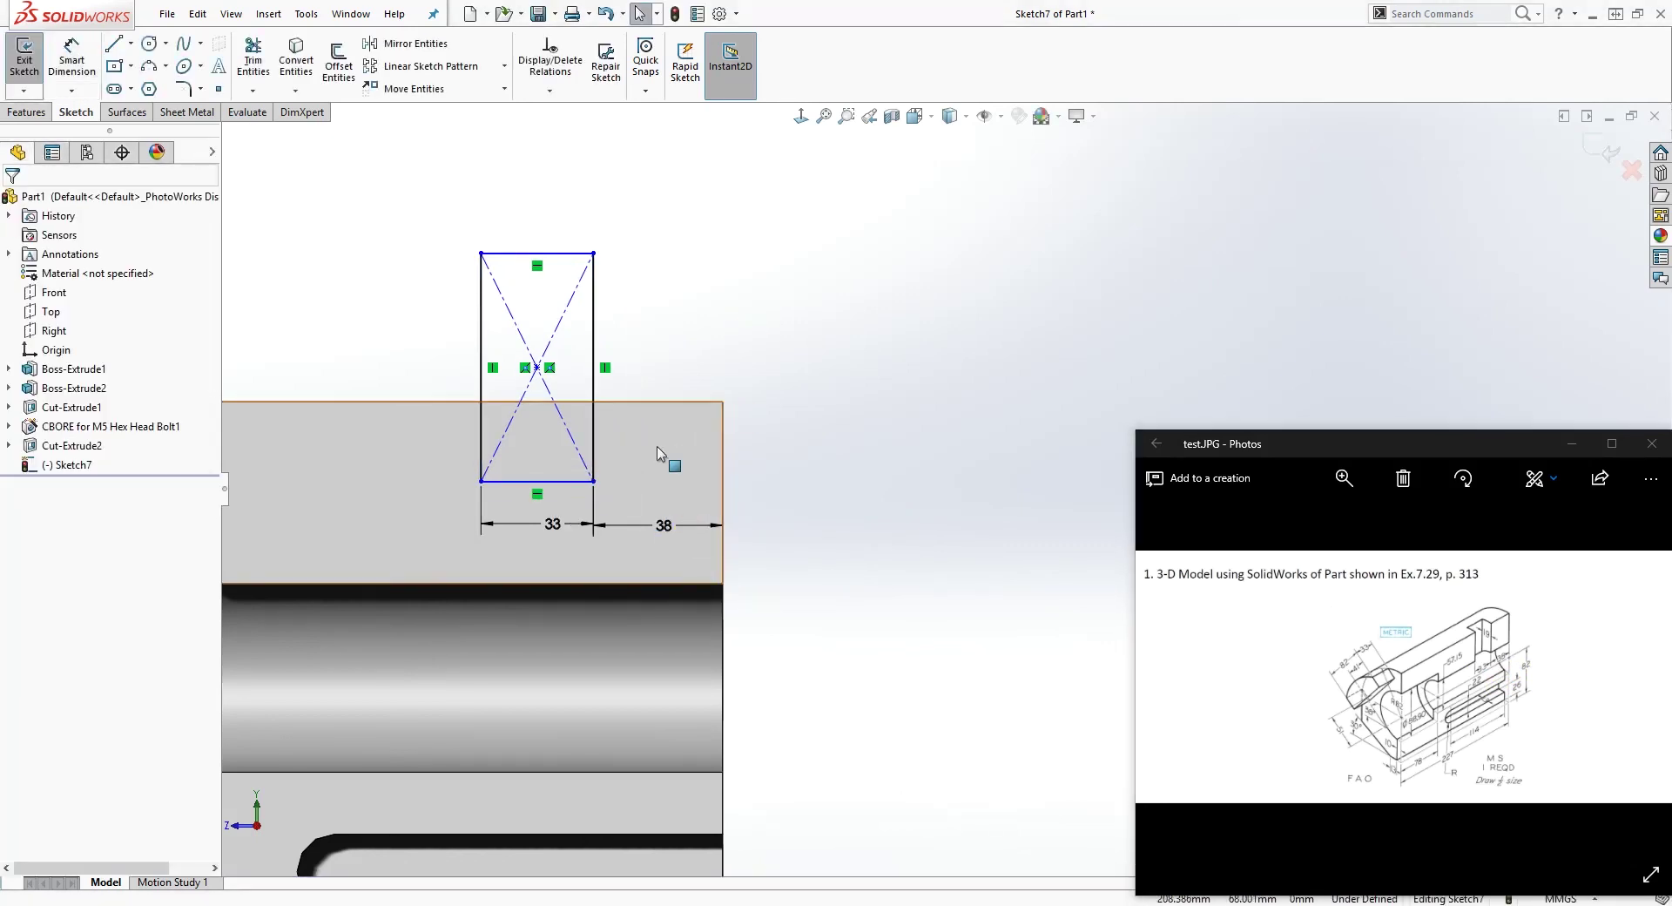
Stretch the rectangle downward so its lower edge lies within the bore opening.
{"action": "scroll", "coordinate": [686, 571], "scroll_direction": "up", "scroll_amount": 3}
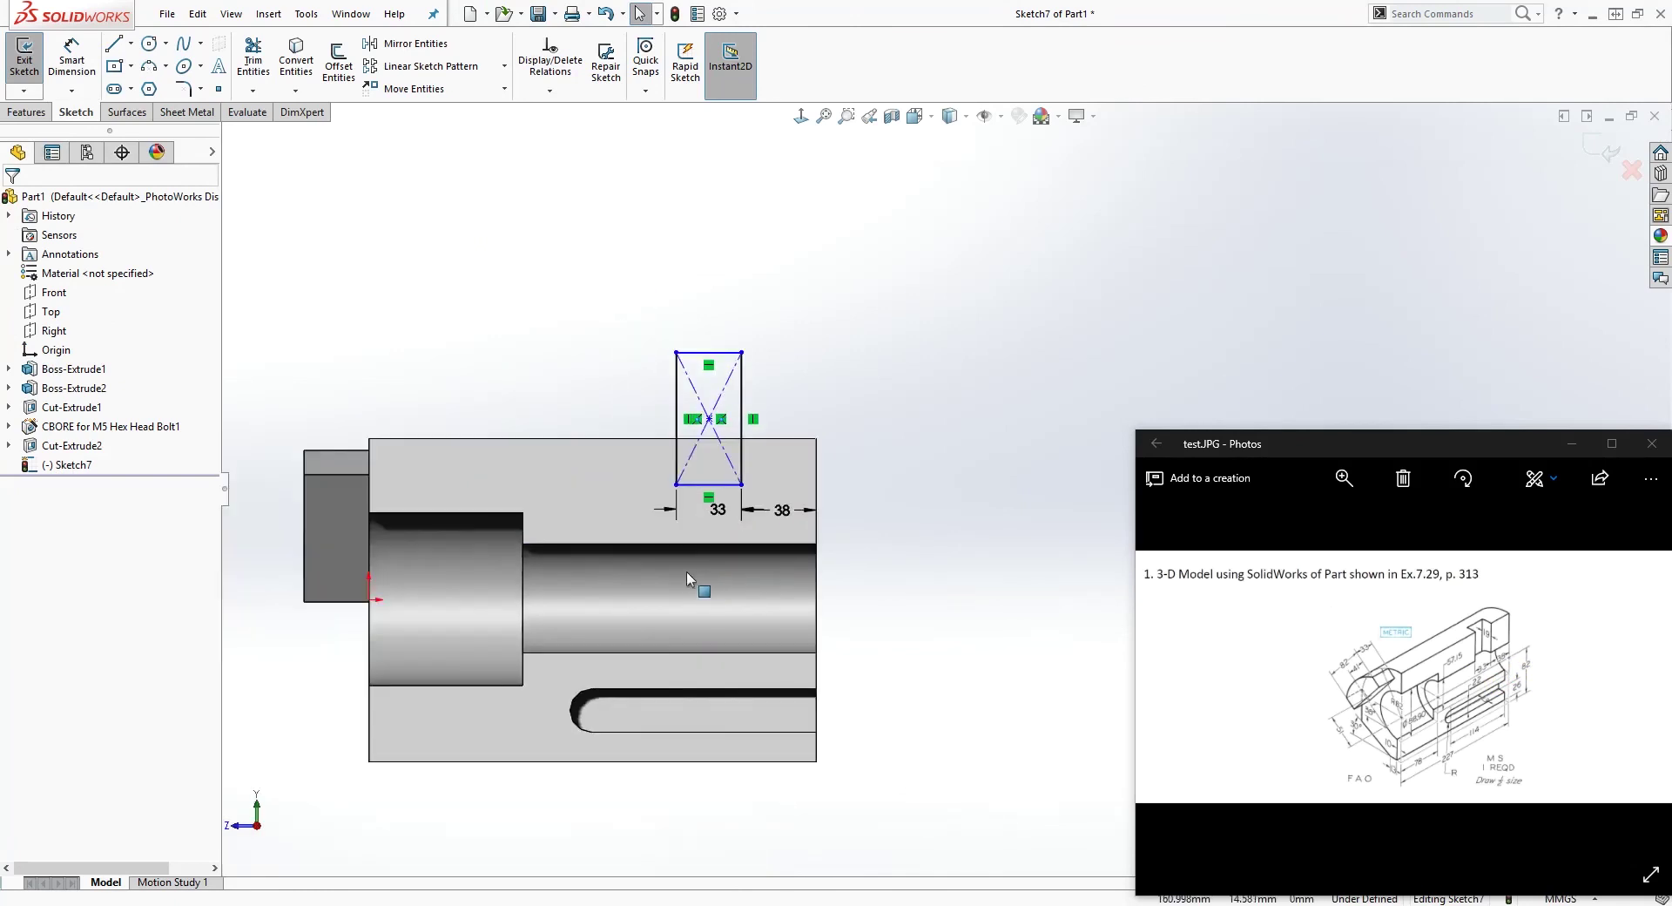
{"action": "scroll", "coordinate": [686, 571], "scroll_direction": "down", "scroll_amount": 1}
{"action": "left_click_drag", "start_coordinate": [765, 464], "coordinate": [782, 592]}
{"action": "key", "text": "Escape"}
Add a Horizontal relation between the rectangle's lower corner and the part origin.
{"action": "left_click", "coordinate": [687, 592]}
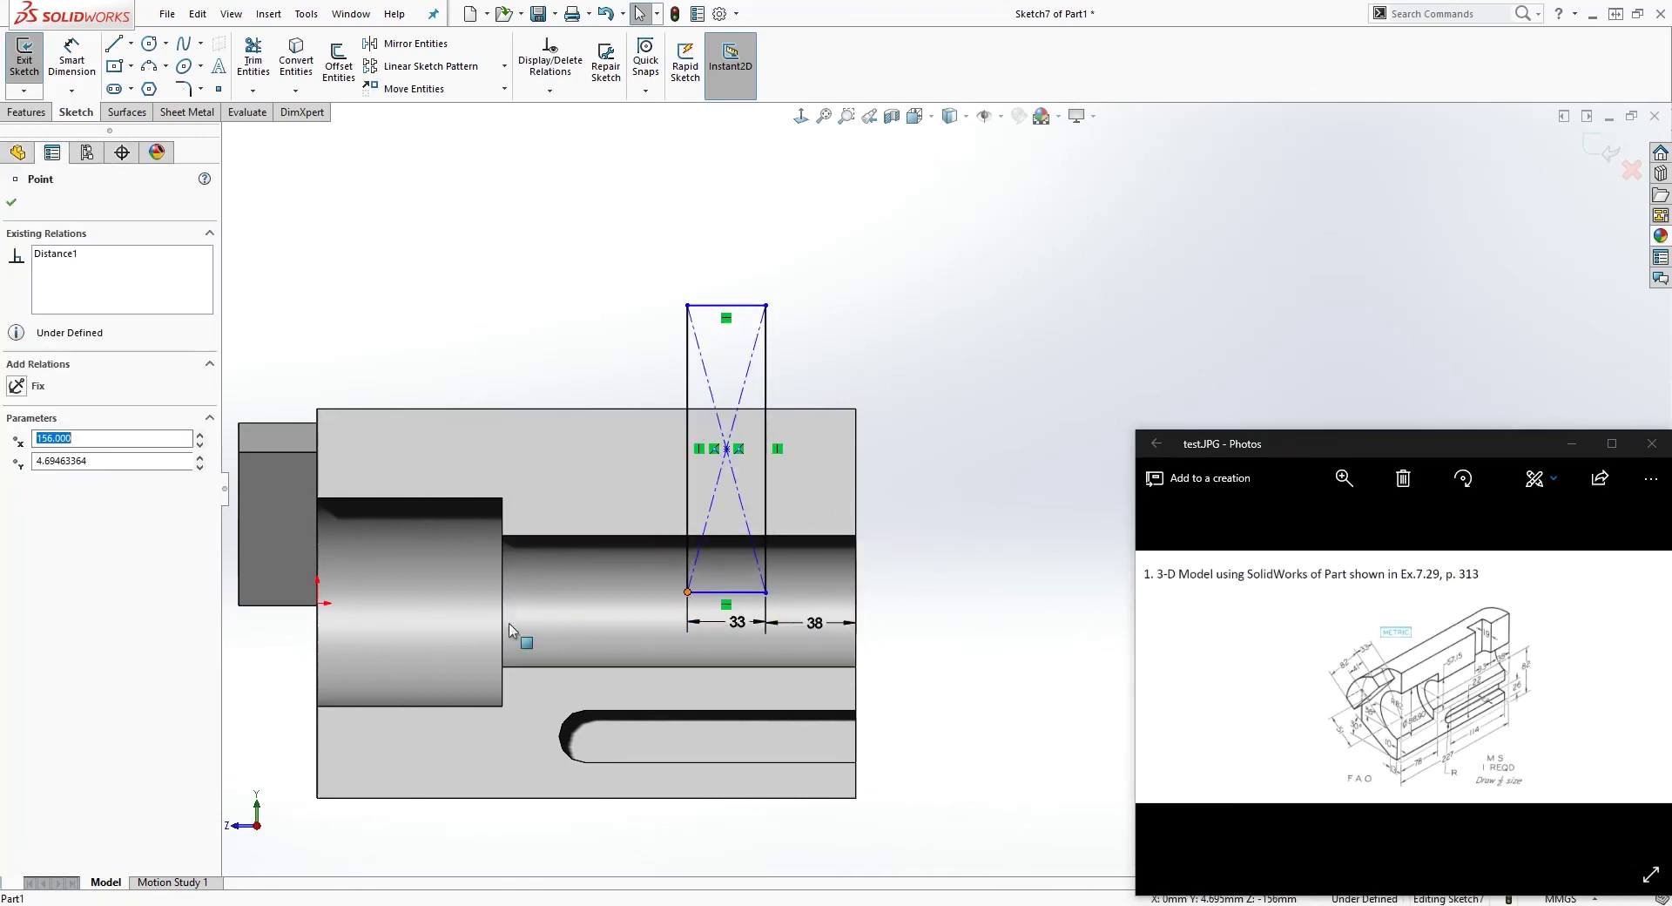
{"action": "left_click", "coordinate": [317, 603], "text": "ctrl"}
{"action": "scroll", "coordinate": [329, 620], "scroll_direction": "down", "scroll_amount": 3}
{"action": "scroll", "coordinate": [395, 608], "scroll_direction": "down", "scroll_amount": 4}
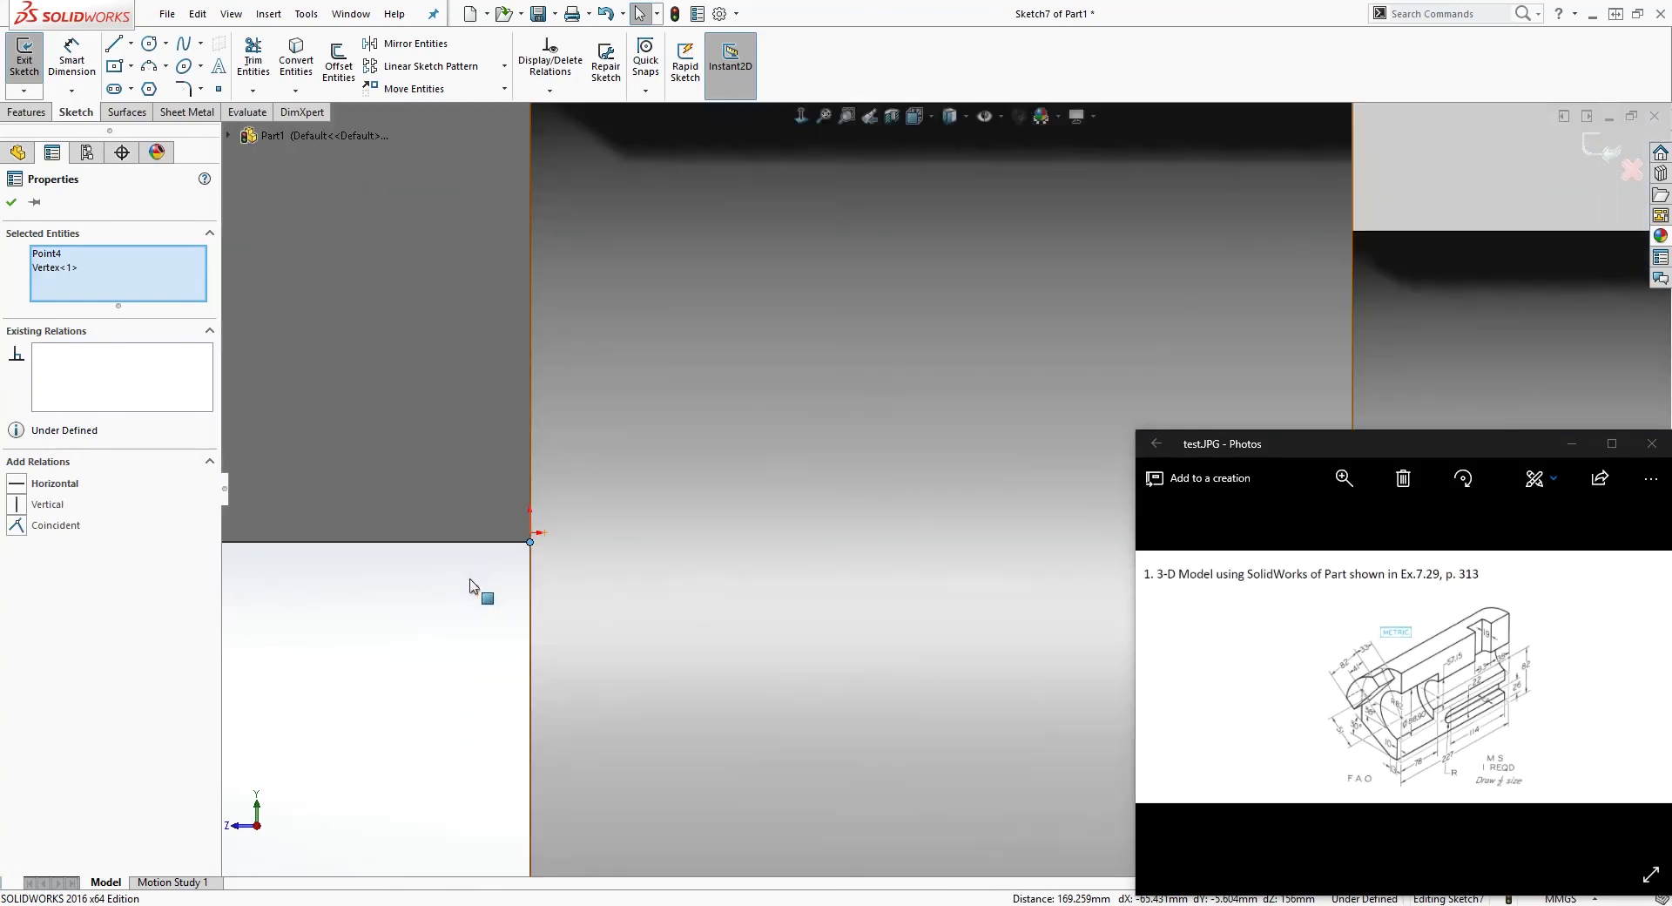
{"action": "left_click", "coordinate": [532, 534]}
{"action": "scroll", "coordinate": [579, 549], "scroll_direction": "up", "scroll_amount": 5}
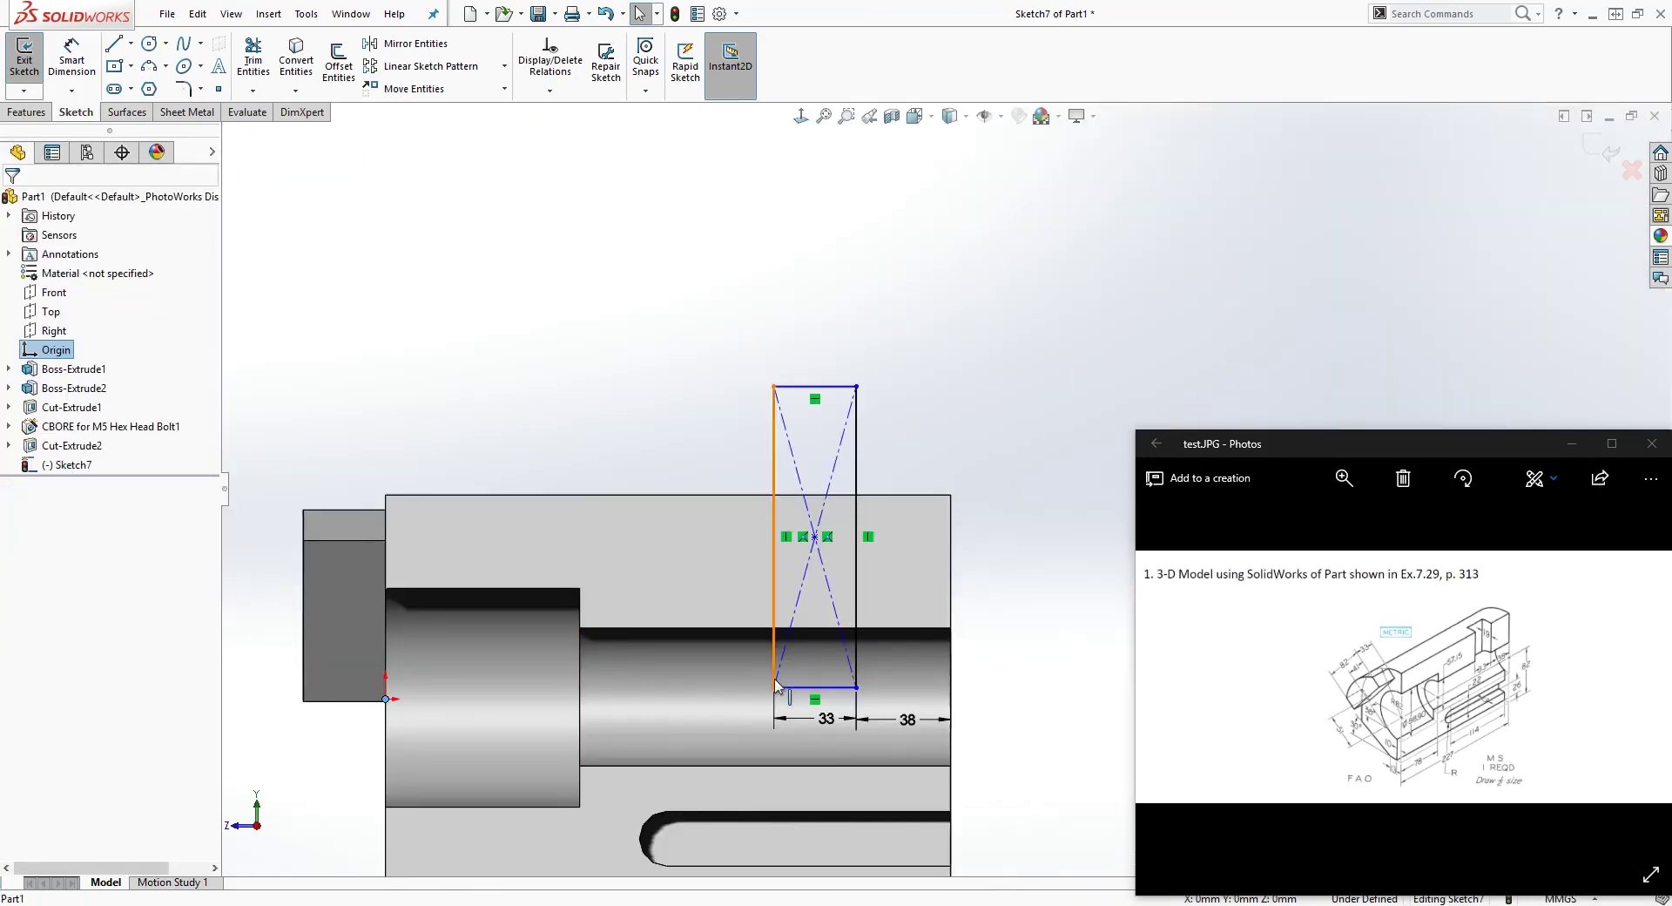
{"action": "left_click", "coordinate": [774, 688], "text": "ctrl"}
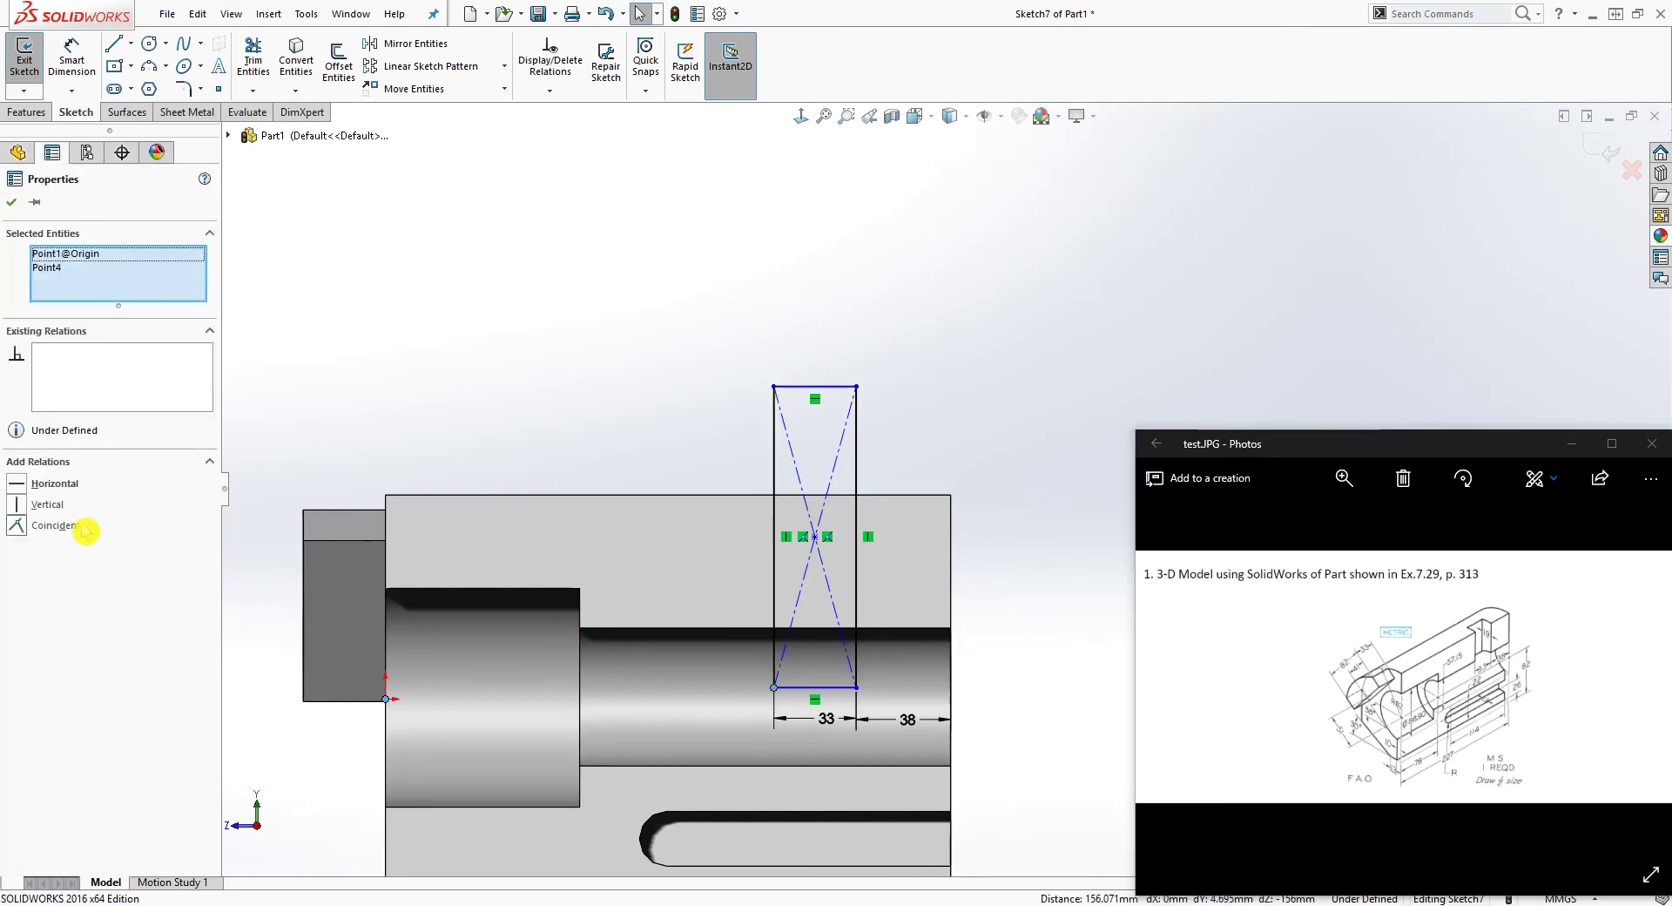
{"action": "left_click", "coordinate": [29, 483]}
{"action": "left_click", "coordinate": [500, 445]}
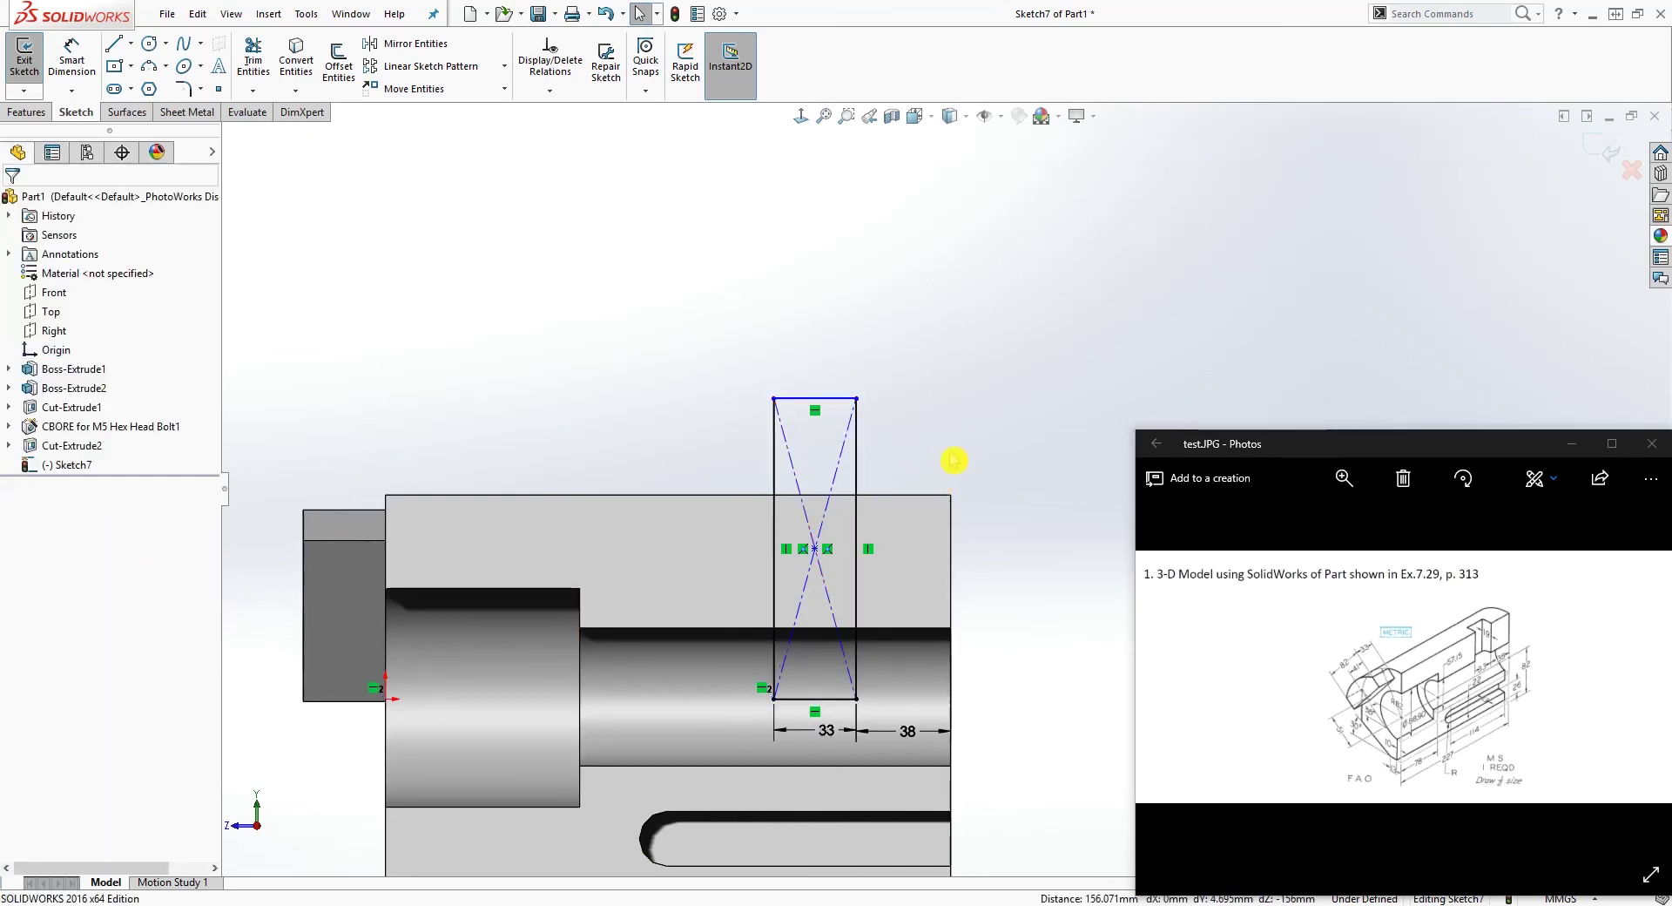
Dimension the rectangle's height as 120 mm.
{"action": "right_click_drag", "start_coordinate": [1004, 611], "coordinate": [870, 463]}
{"action": "left_click", "coordinate": [857, 477]}
{"action": "left_click", "coordinate": [1034, 517]}
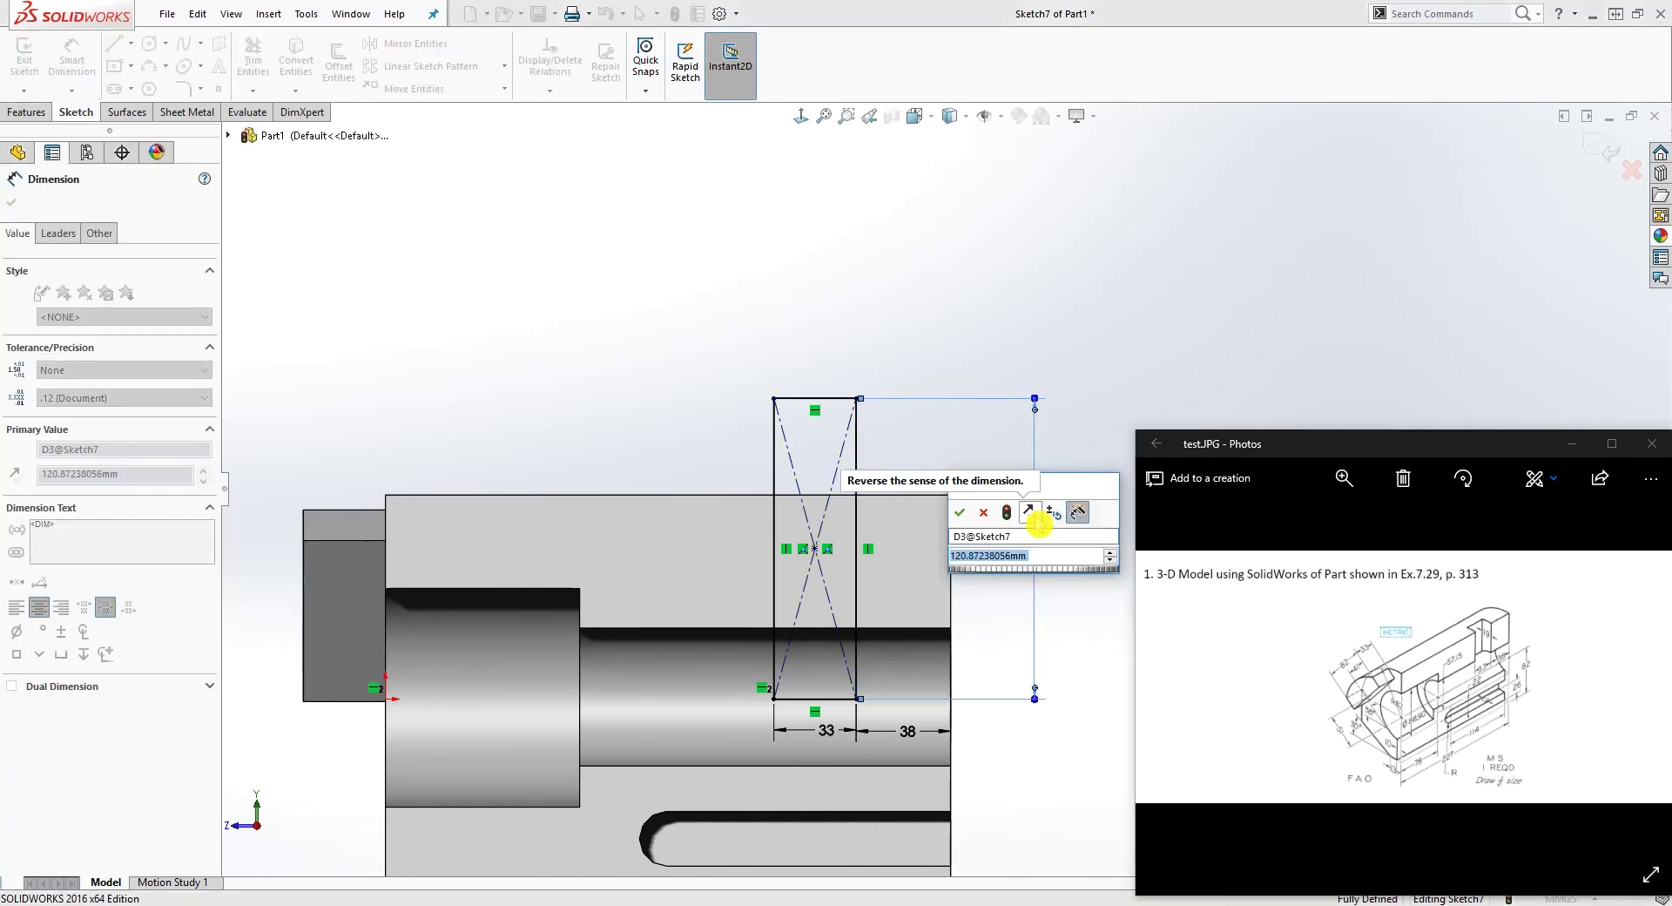
{"action": "type", "text": "1"}
{"action": "key", "text": "Return"}
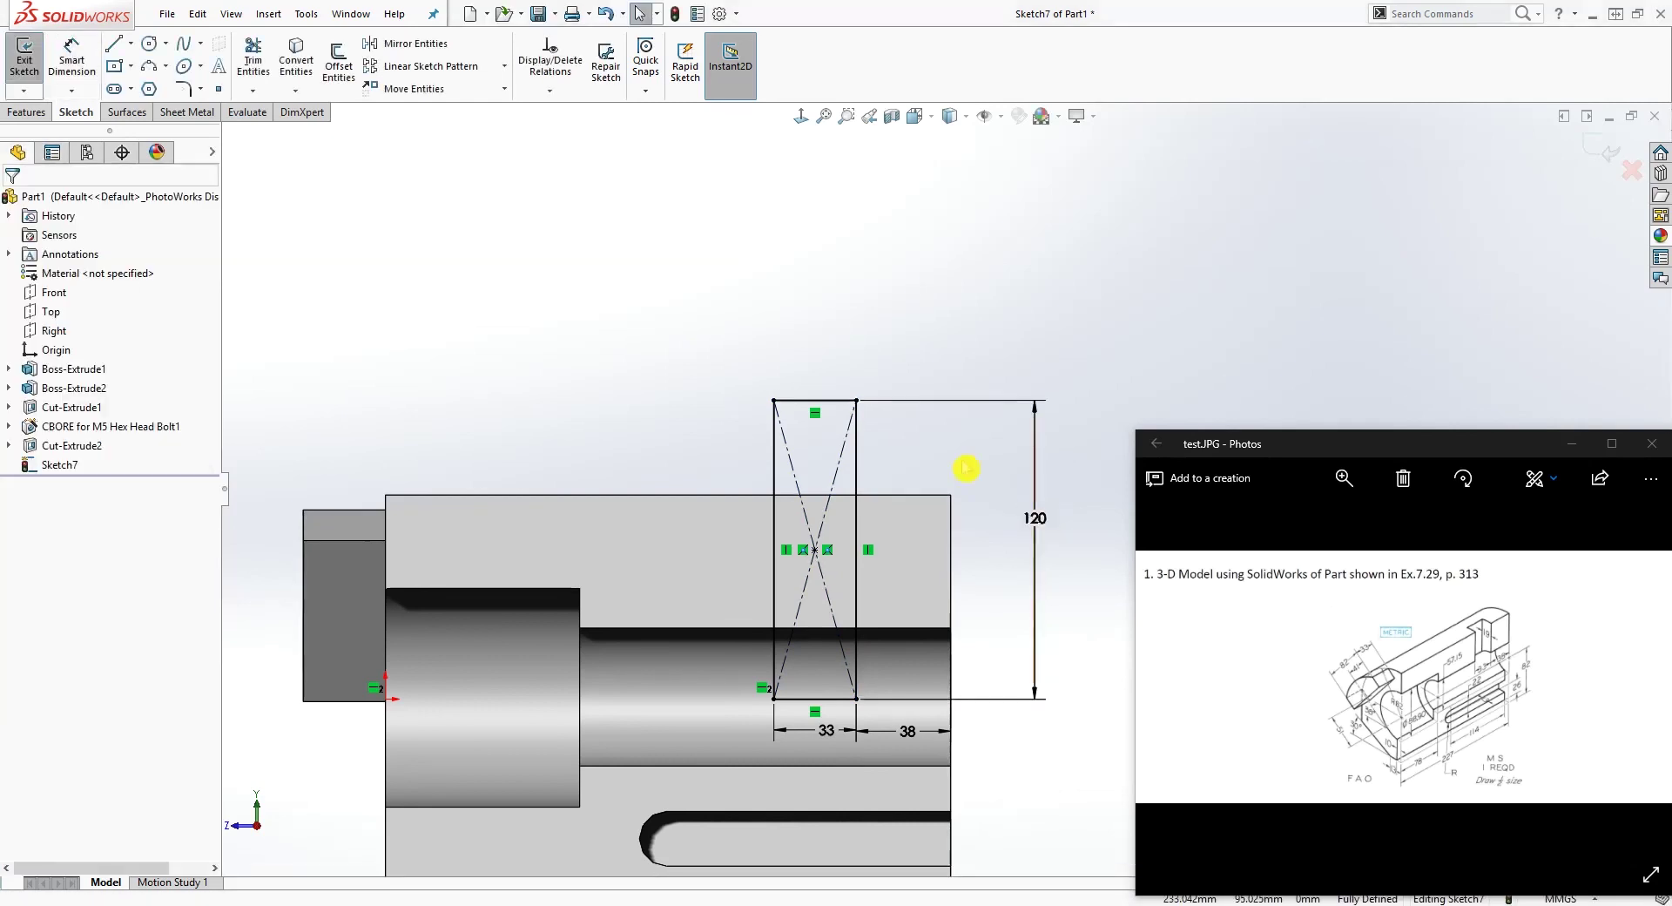
Cut the rectangle into the upper side face with a Blind Extruded Cut 19 mm deep.
{"action": "scroll", "coordinate": [926, 548], "scroll_direction": "down", "scroll_amount": 3}
{"action": "mouse_move", "coordinate": [926, 549]}
{"action": "middle_mouse_down"}
{"action": "mouse_move", "coordinate": [1049, 608]}
{"action": "mouse_move", "coordinate": [1057, 630]}
{"action": "middle_mouse_up"}
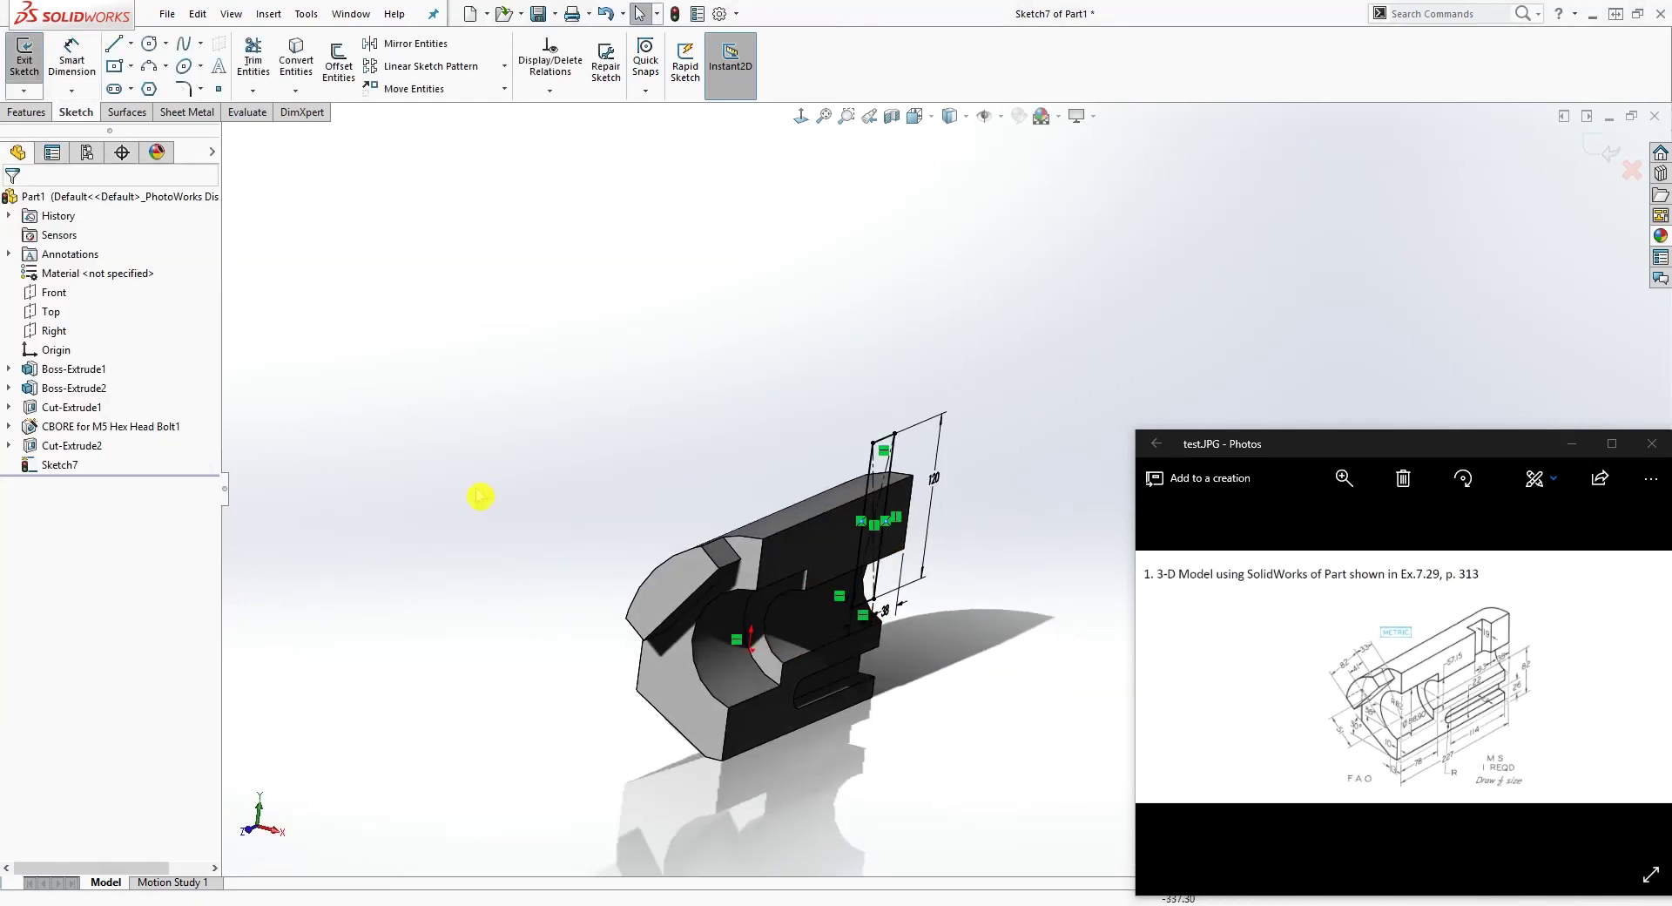
{"action": "left_click", "coordinate": [24, 113]}
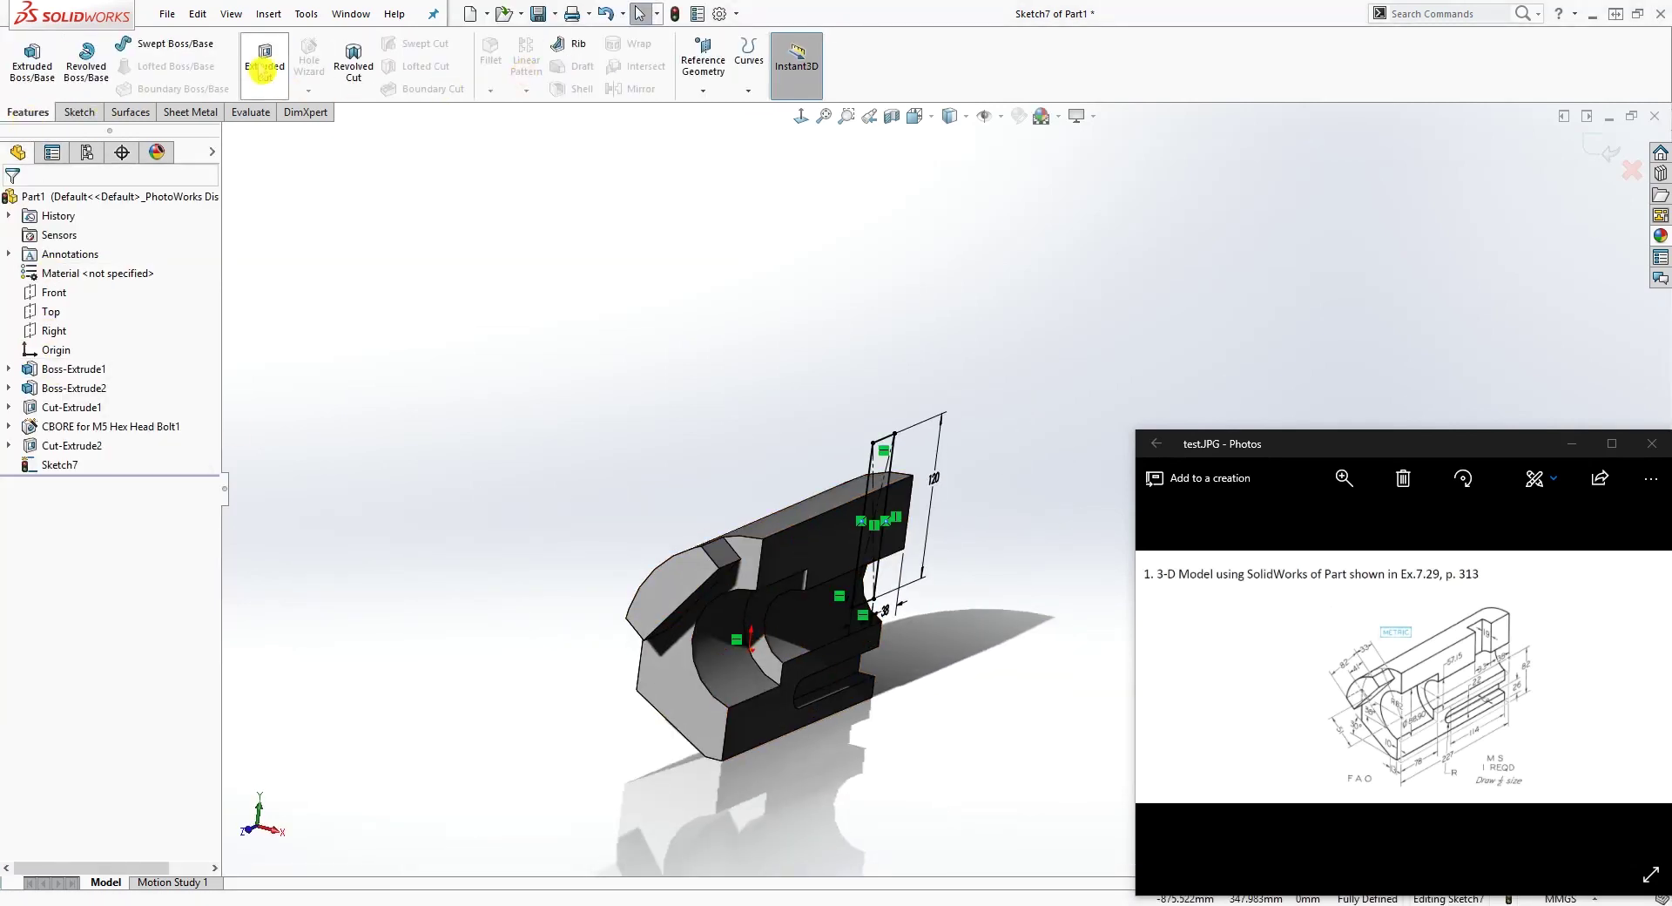
{"action": "left_click", "coordinate": [262, 70]}
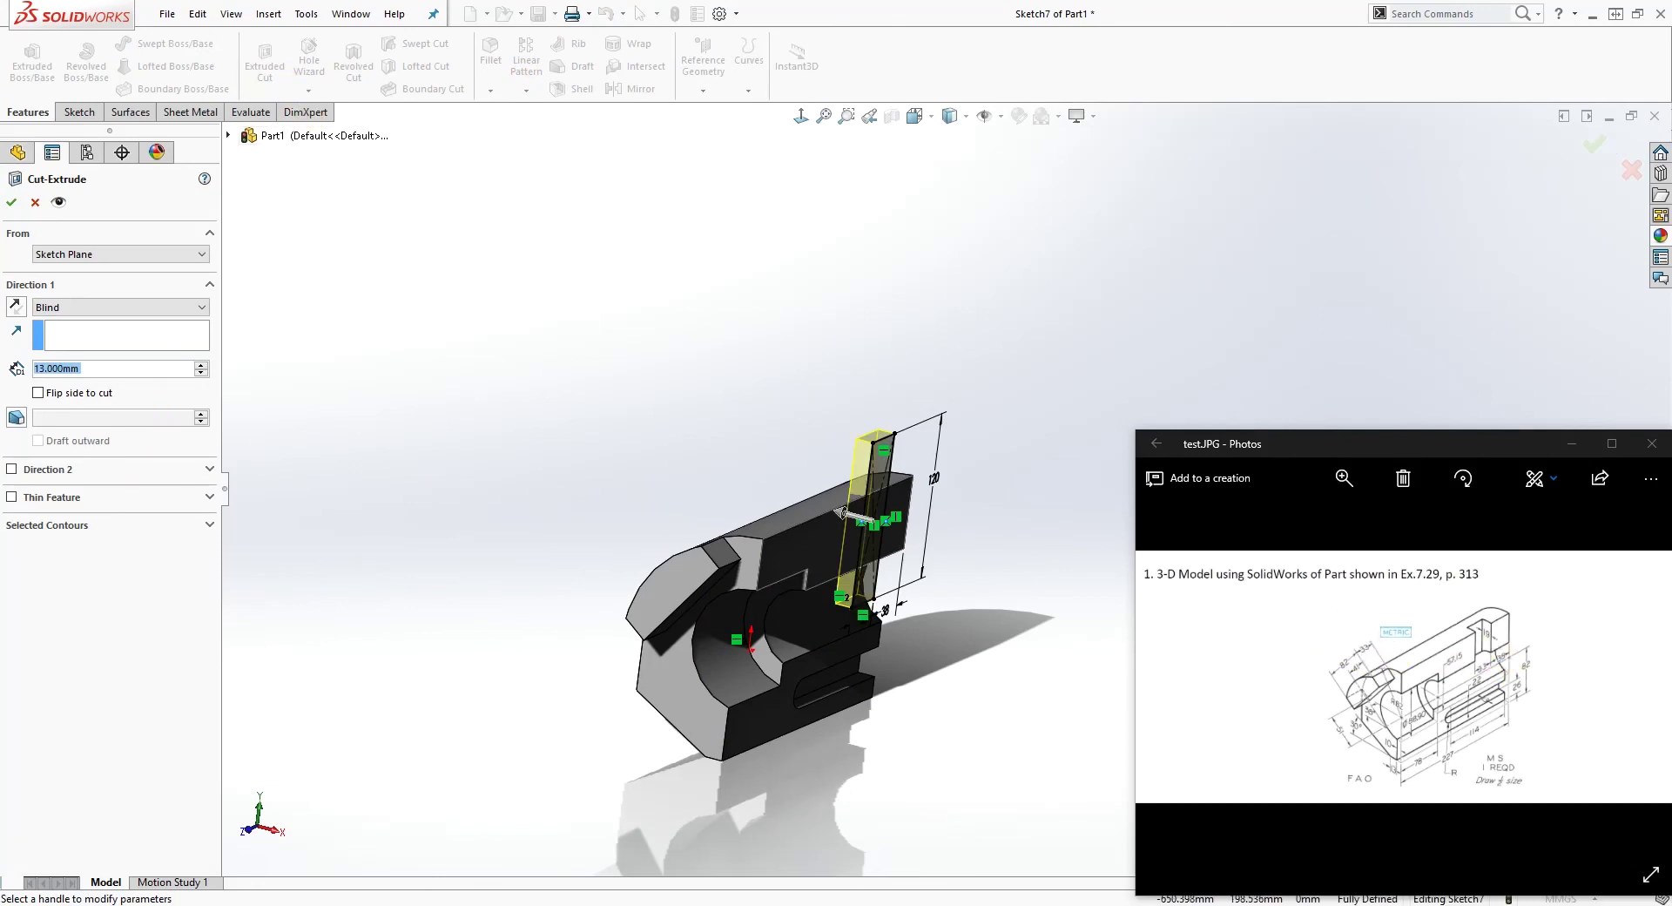
{"action": "type", "text": "19"}
{"action": "key", "text": "Return"}
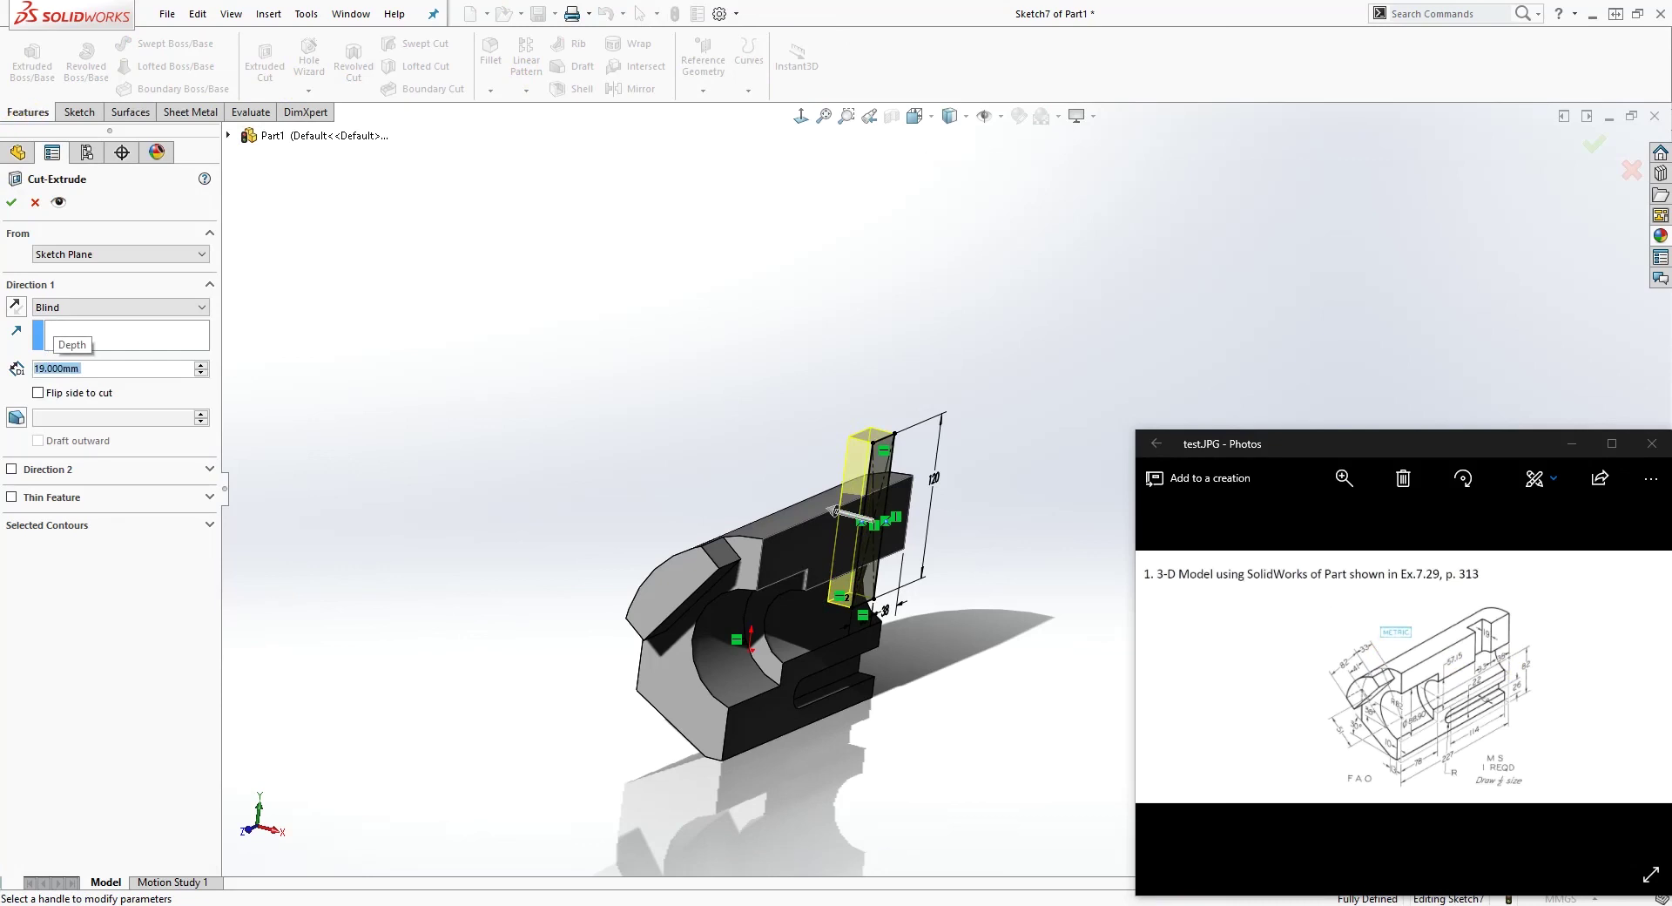
{"action": "left_click", "coordinate": [14, 204]}
Inspect the part from several angles, including face-on to its front end and isometric, to compare it with the reference drawing.
{"action": "scroll", "coordinate": [925, 487], "scroll_direction": "up", "scroll_amount": 2}
{"action": "mouse_move", "coordinate": [954, 605]}
{"action": "middle_mouse_down"}
{"action": "mouse_move", "coordinate": [906, 534]}
{"action": "mouse_move", "coordinate": [938, 579]}
{"action": "middle_mouse_up"}
{"action": "scroll", "coordinate": [938, 580], "scroll_direction": "down", "scroll_amount": 4}
{"action": "middle_click_drag", "start_coordinate": [682, 451], "coordinate": [671, 497]}
{"action": "middle_click_drag", "start_coordinate": [762, 557], "coordinate": [940, 522]}
{"action": "left_click", "coordinate": [803, 119]}
{"action": "scroll", "coordinate": [754, 493], "scroll_direction": "down", "scroll_amount": 1}
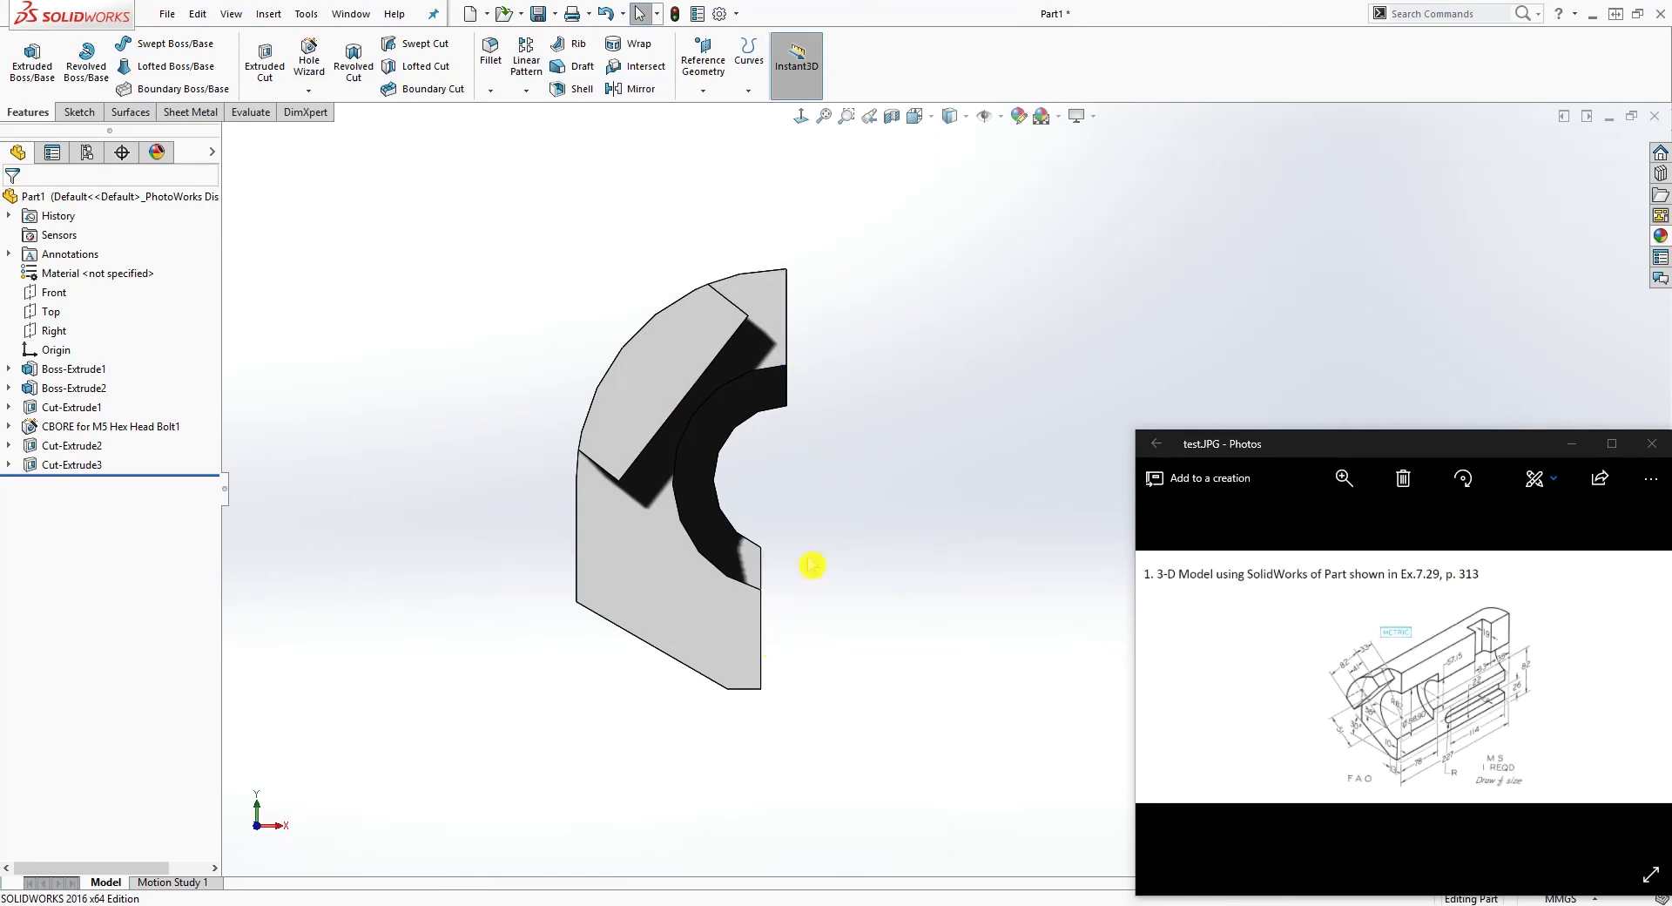
{"action": "middle_click_drag", "start_coordinate": [835, 476], "coordinate": [905, 254]}
{"action": "left_click", "coordinate": [923, 121]}
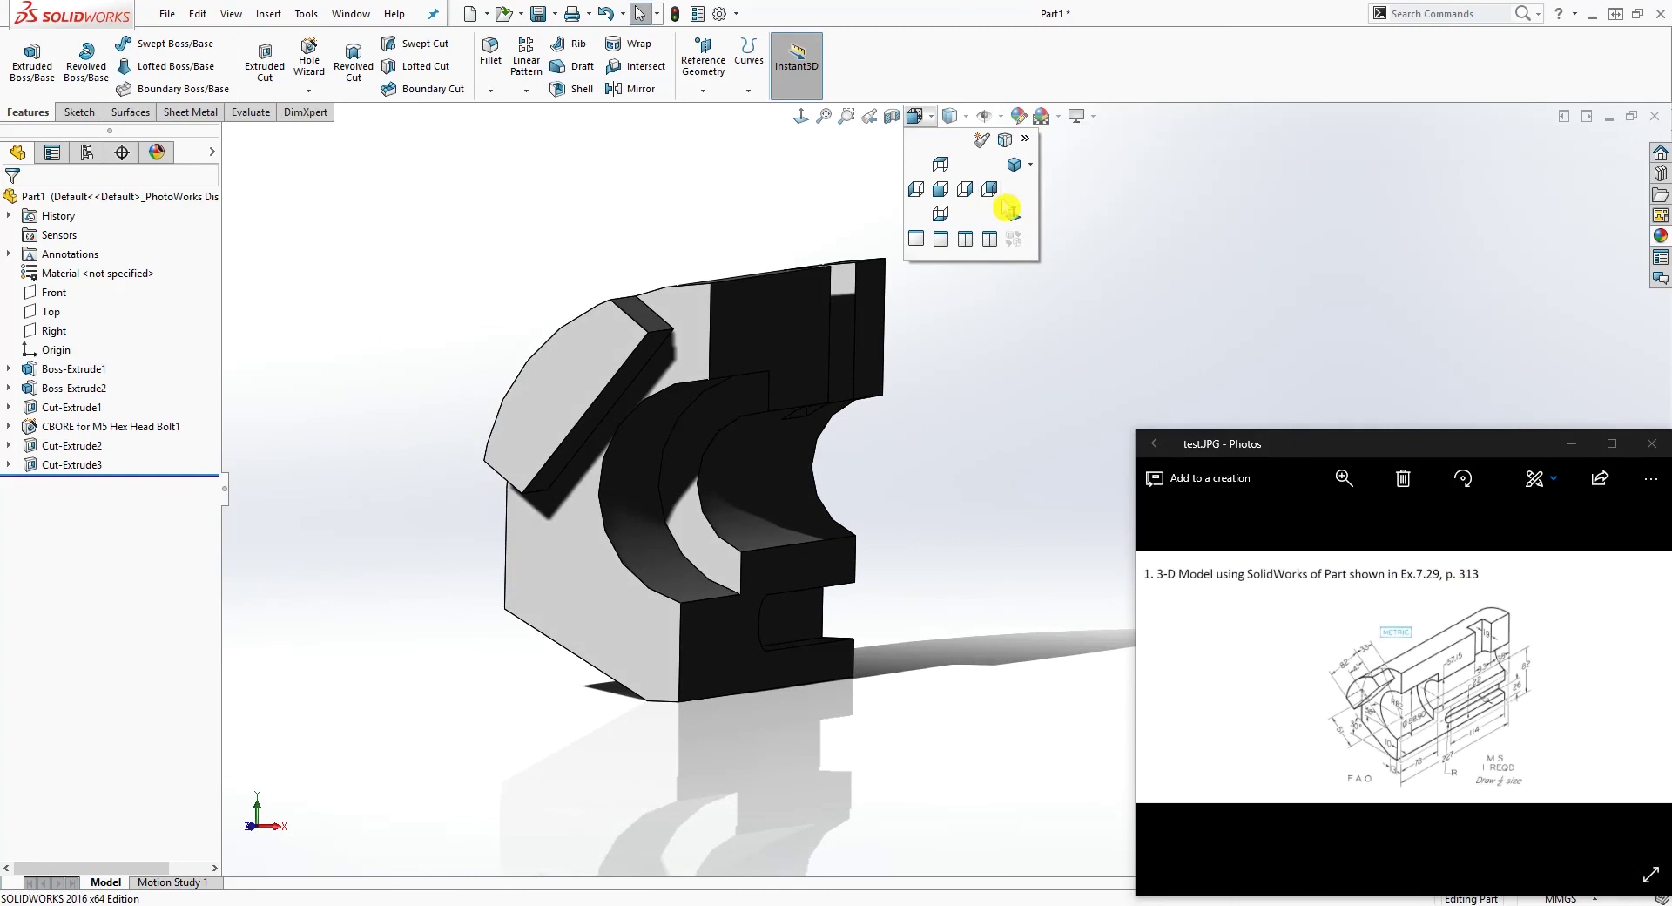
{"action": "left_click", "coordinate": [1013, 166]}
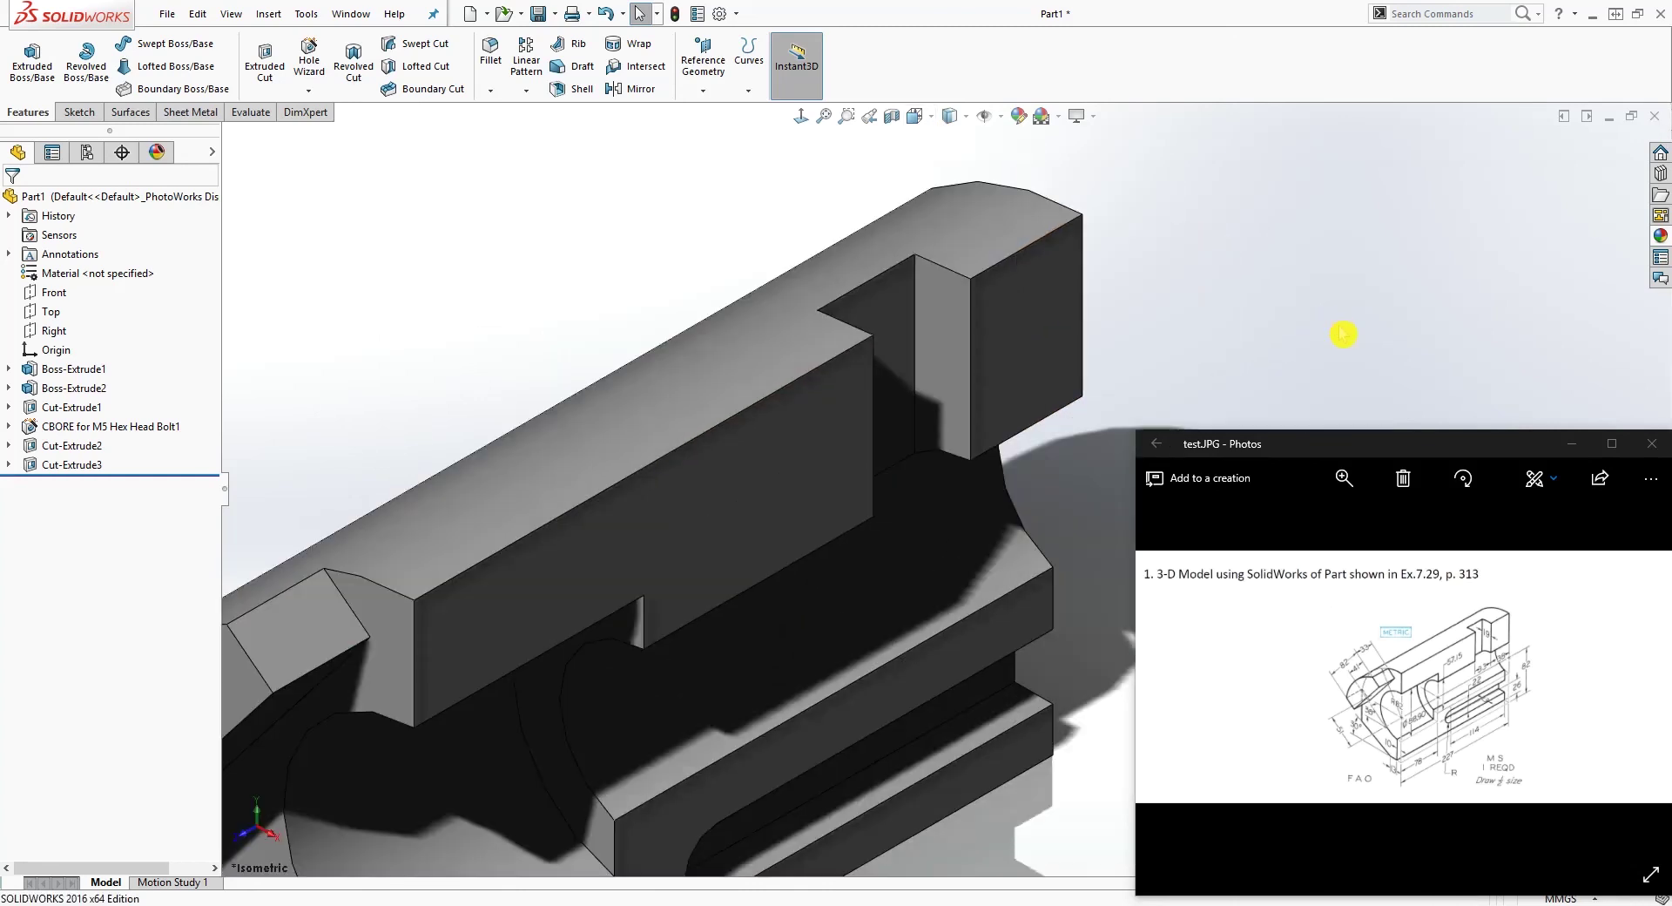
{"action": "scroll", "coordinate": [969, 652], "scroll_direction": "down", "scroll_amount": 2}
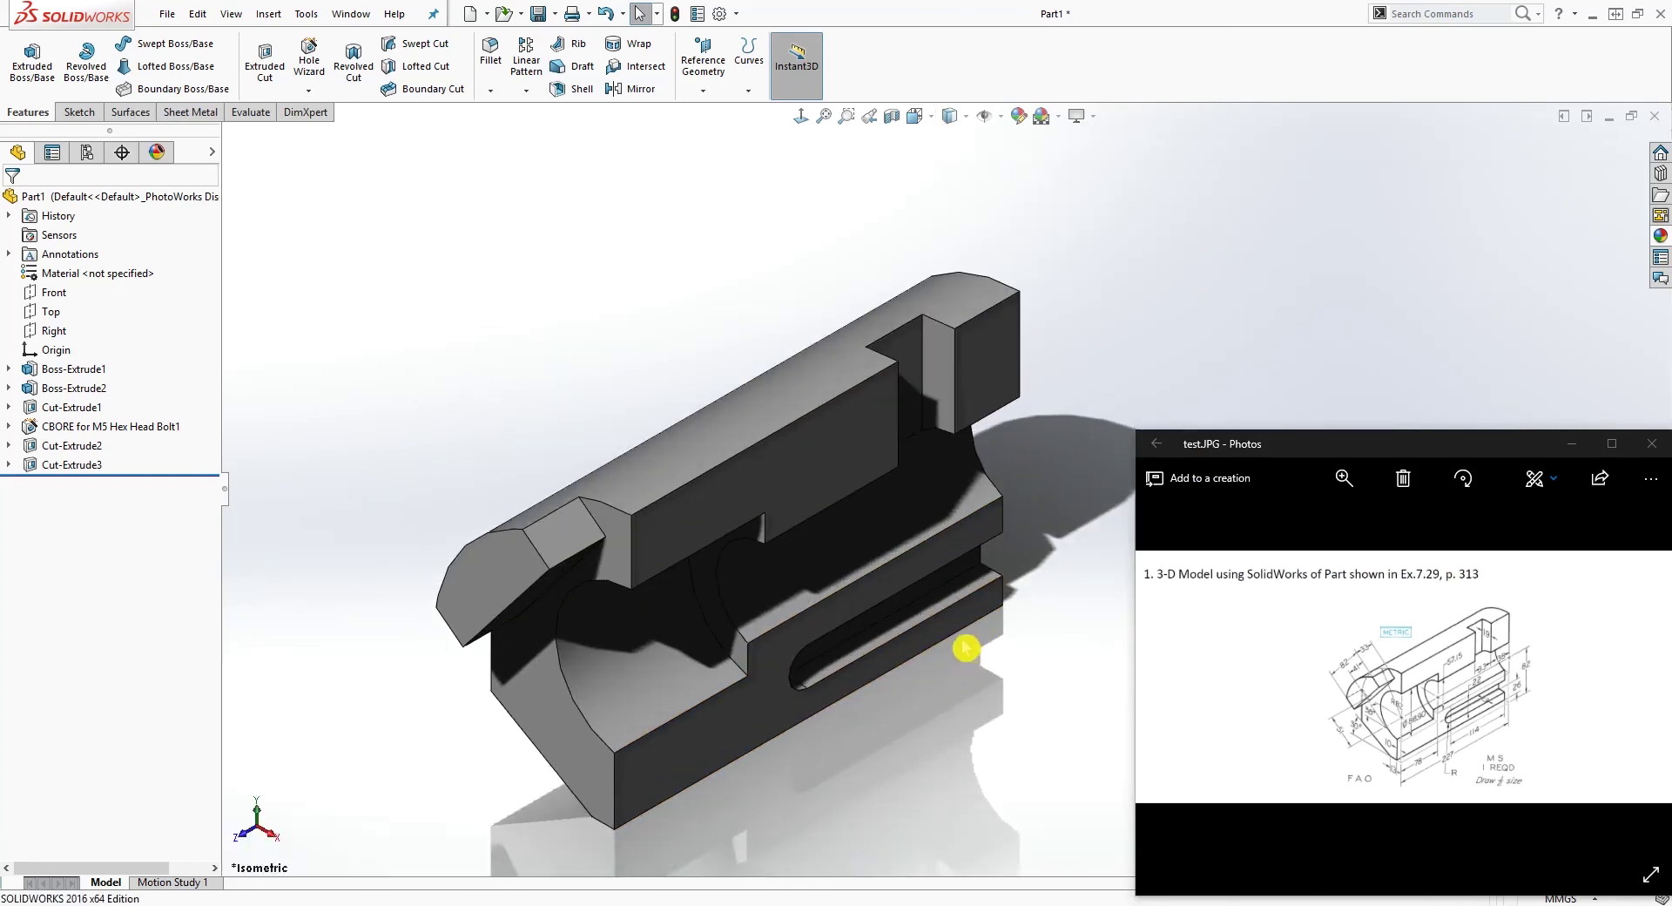